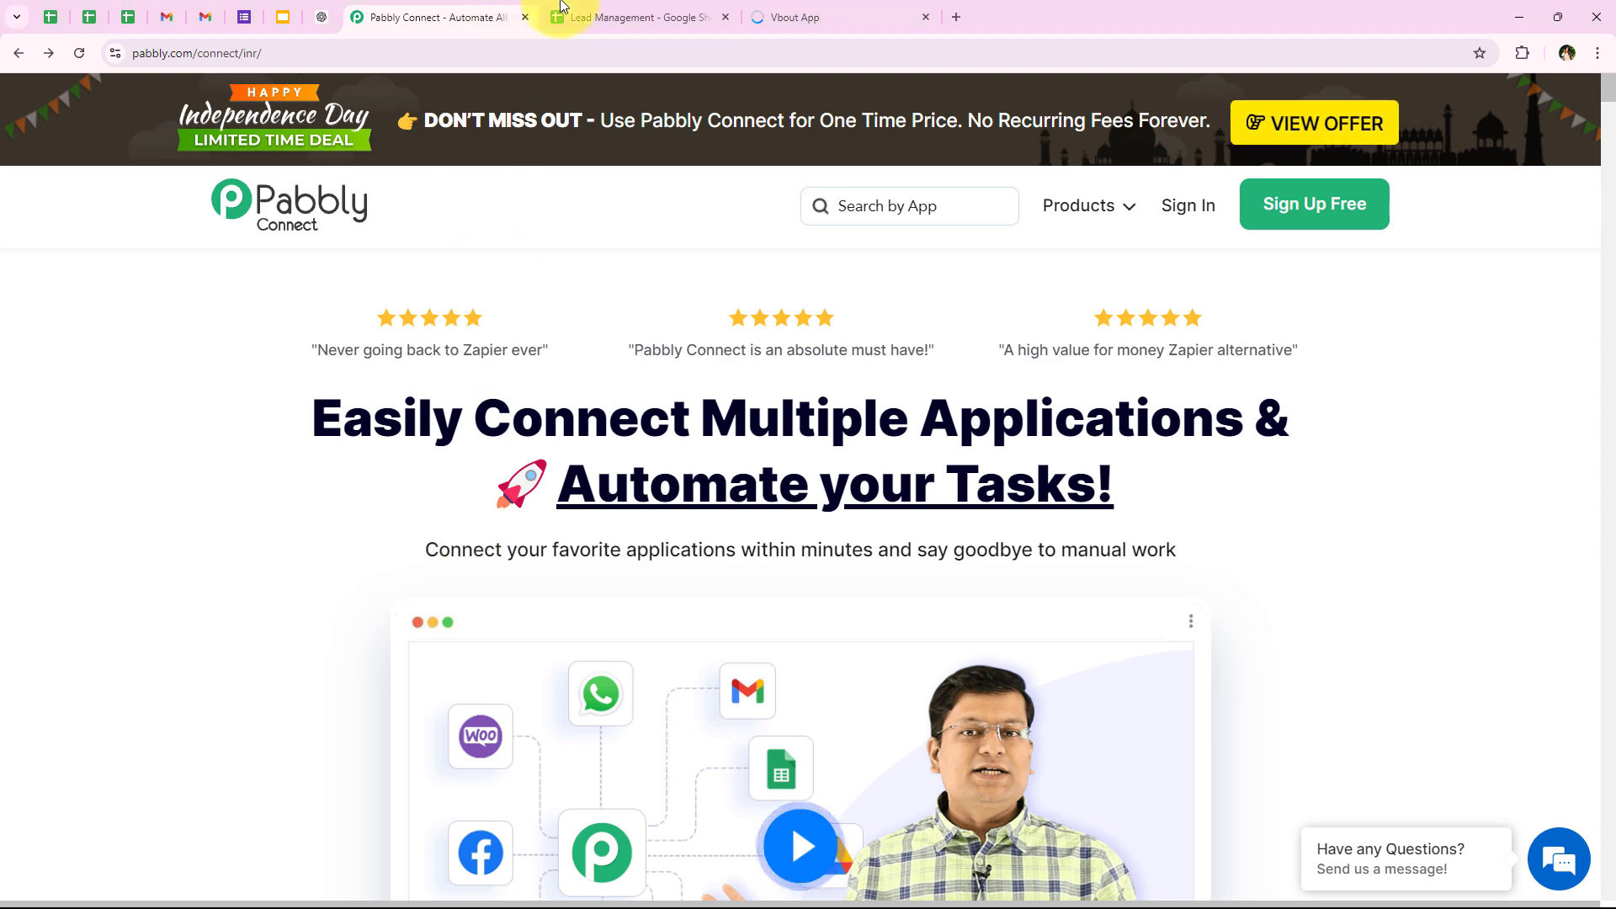
Step: Switch to the Lead Management Google Sheet and review the columns of the Lead_Details table
left_click(590, 15)
left_click_drag(167, 364, 1604, 336)
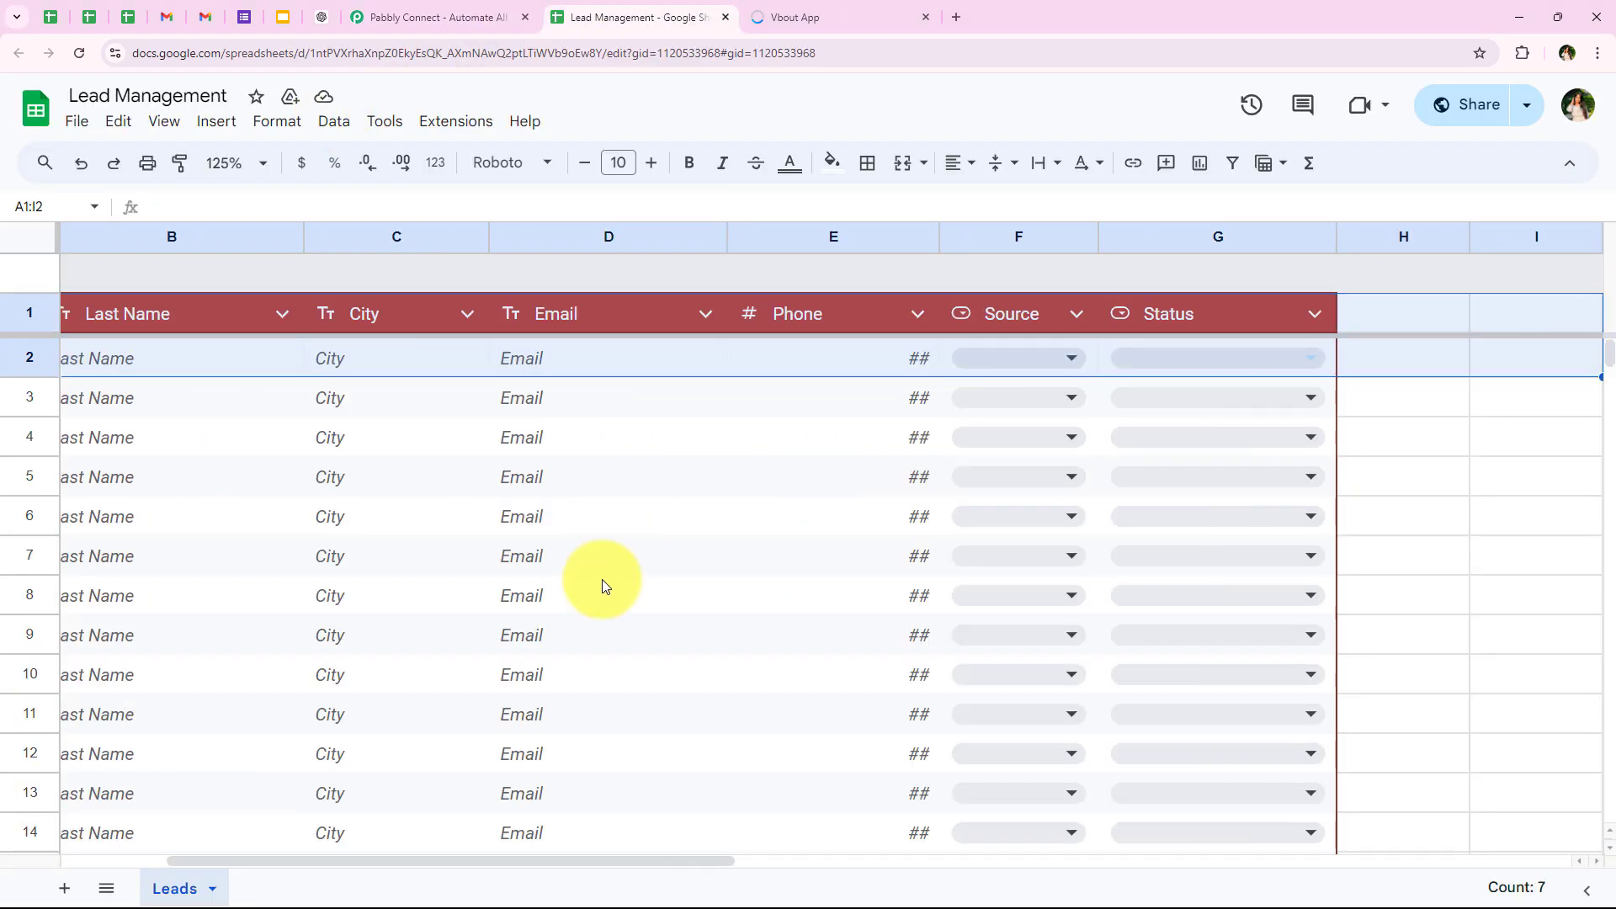
left_click(773, 359)
scroll(453, 365, "left", 3)
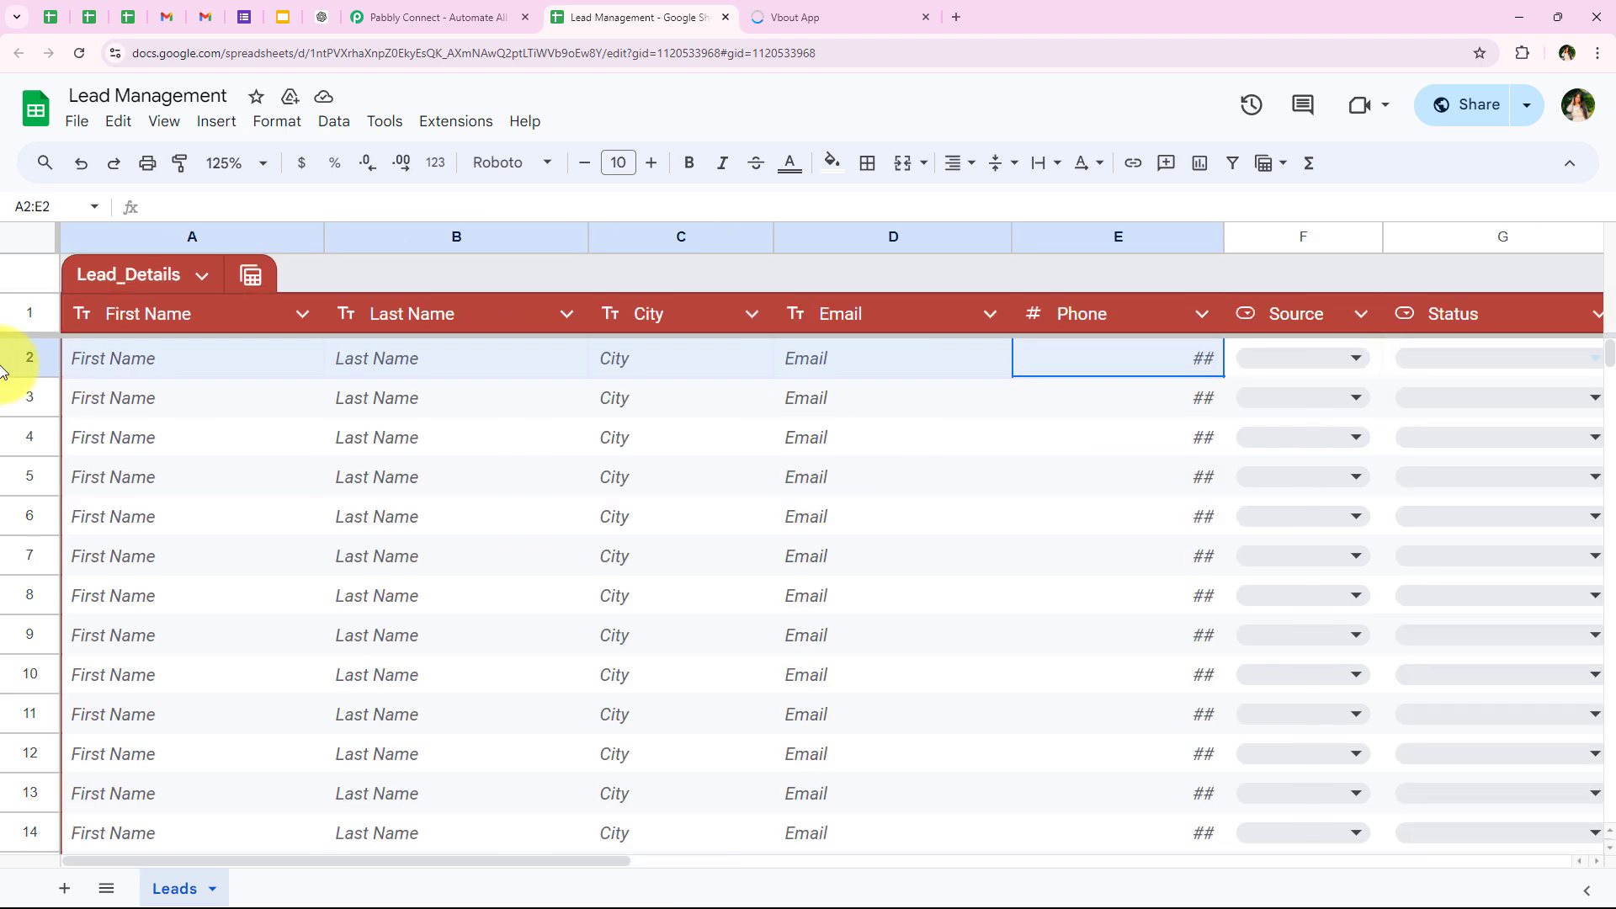
left_click(182, 371)
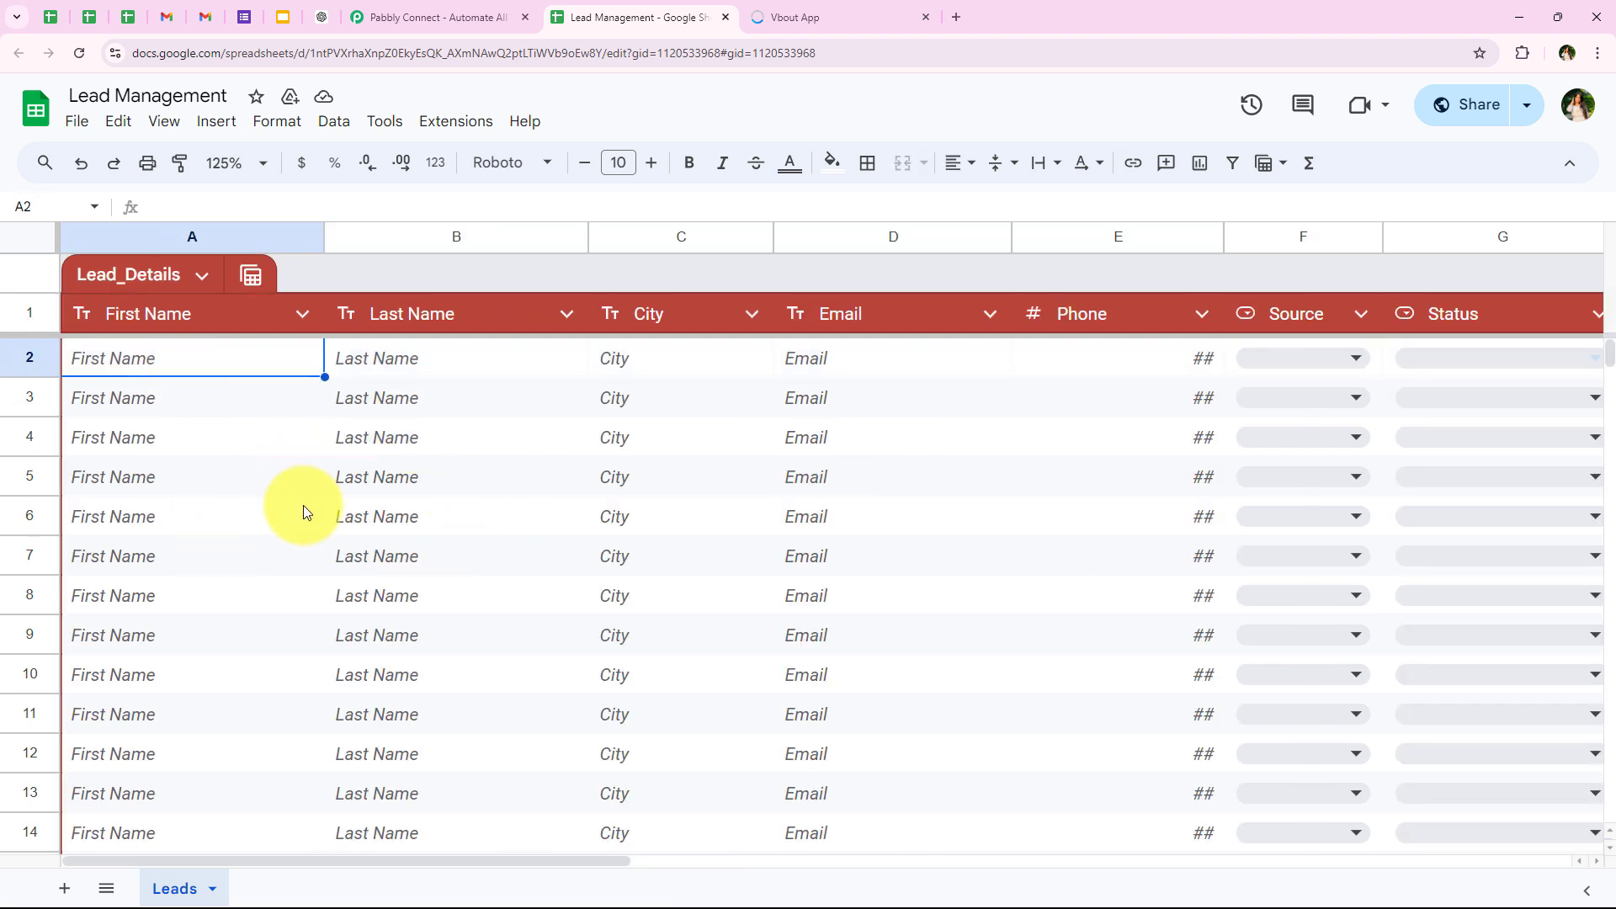
Step: Return to the Pabbly Connect website and sign in to the existing account
left_click(488, 10)
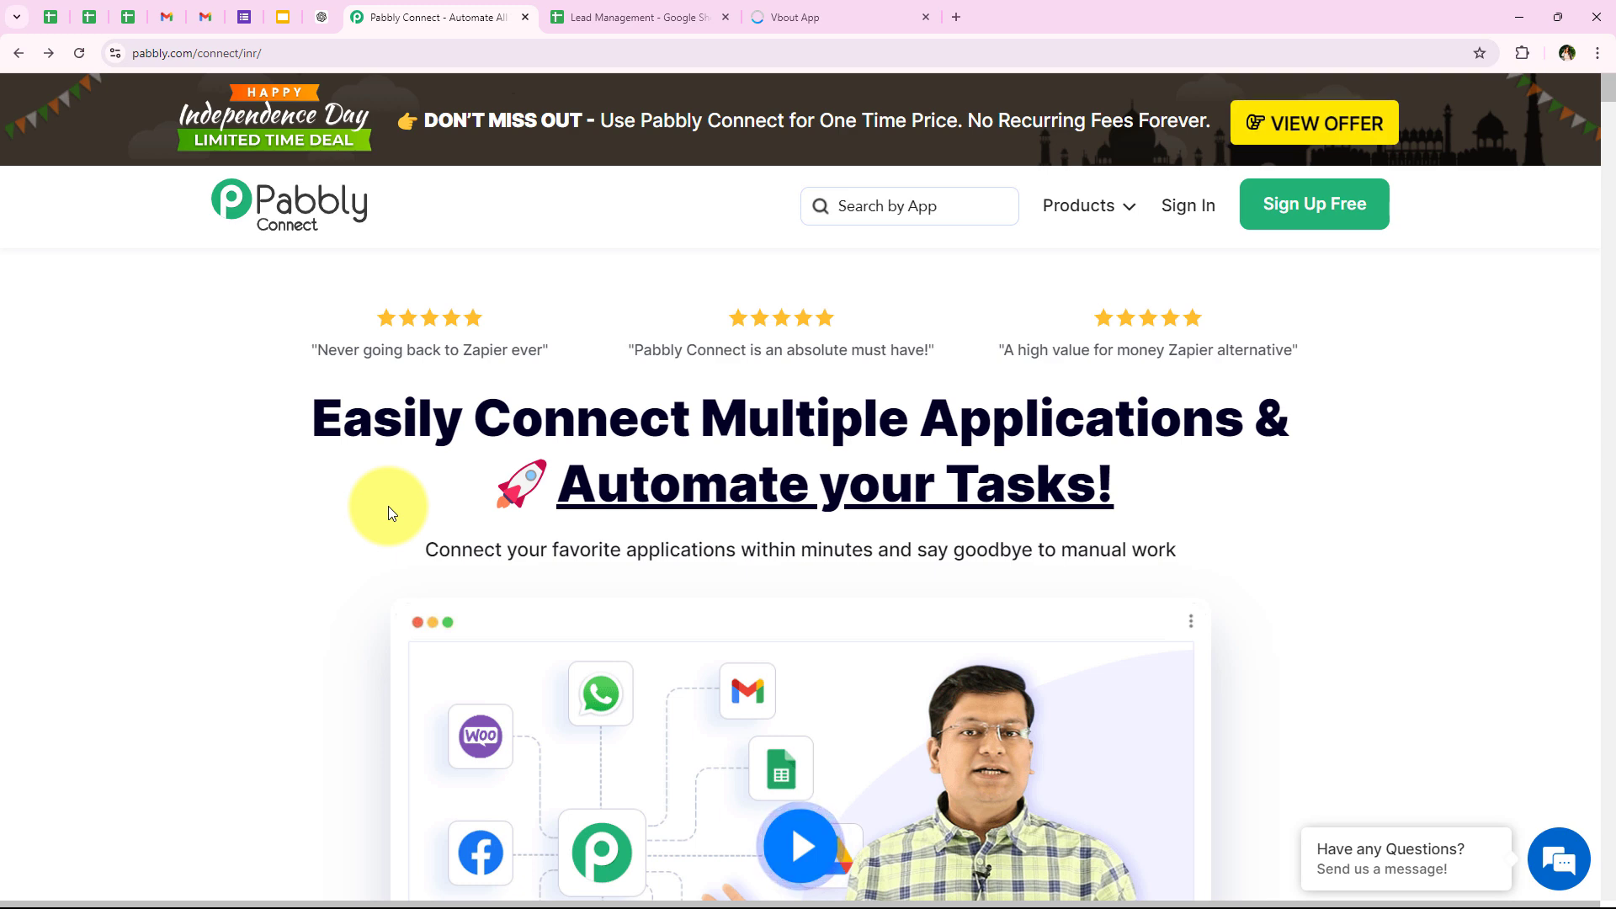
left_click(379, 53)
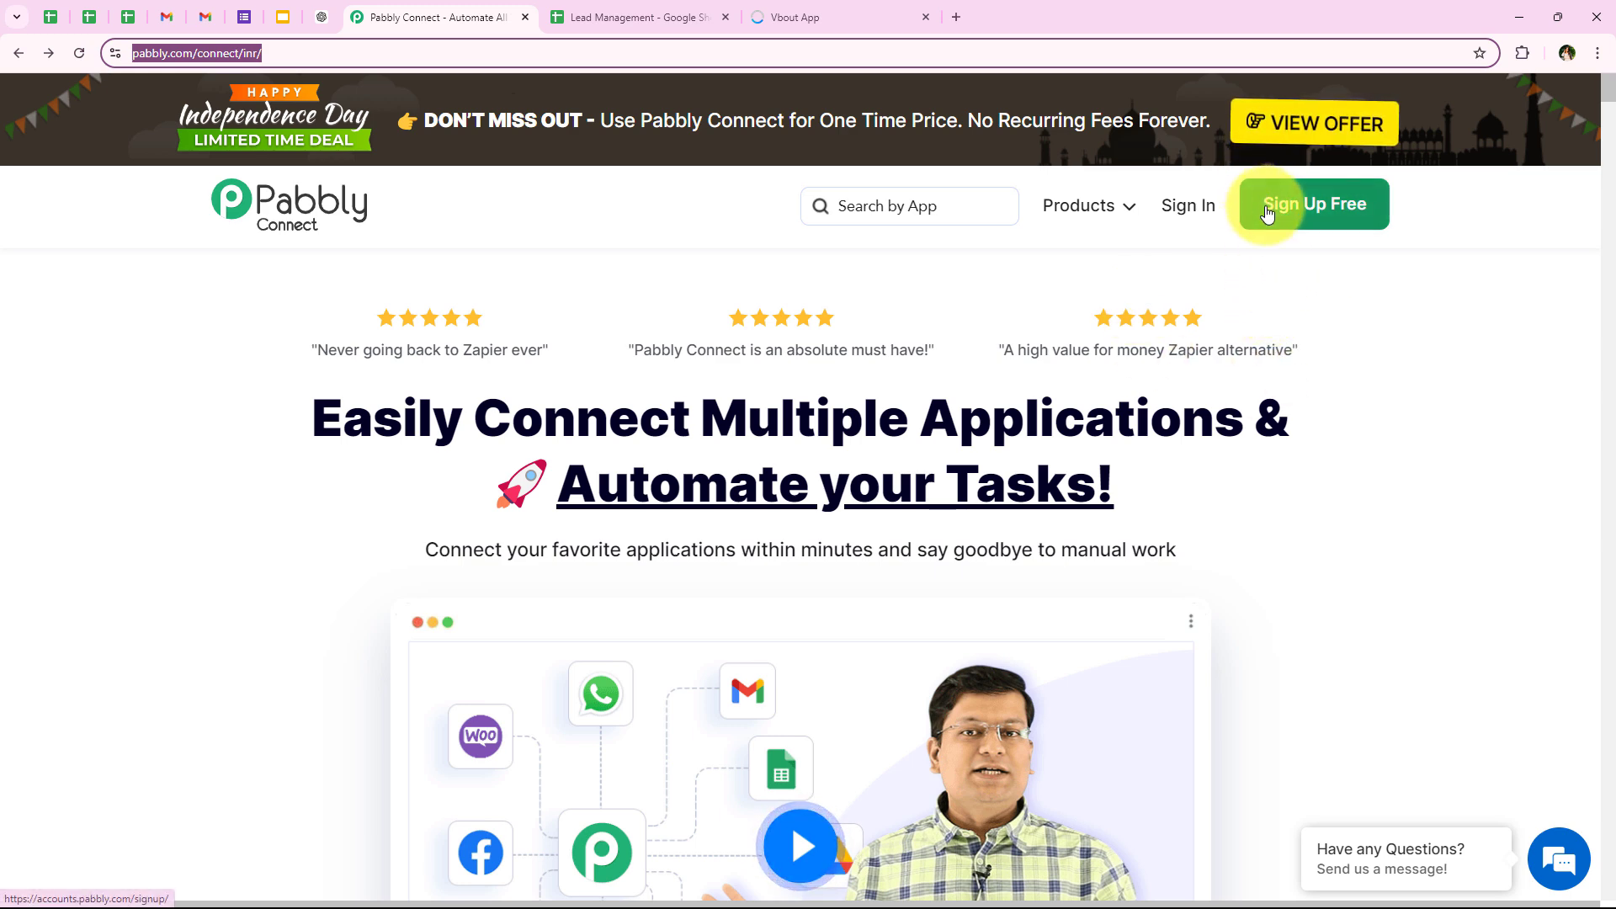
left_click(1195, 218)
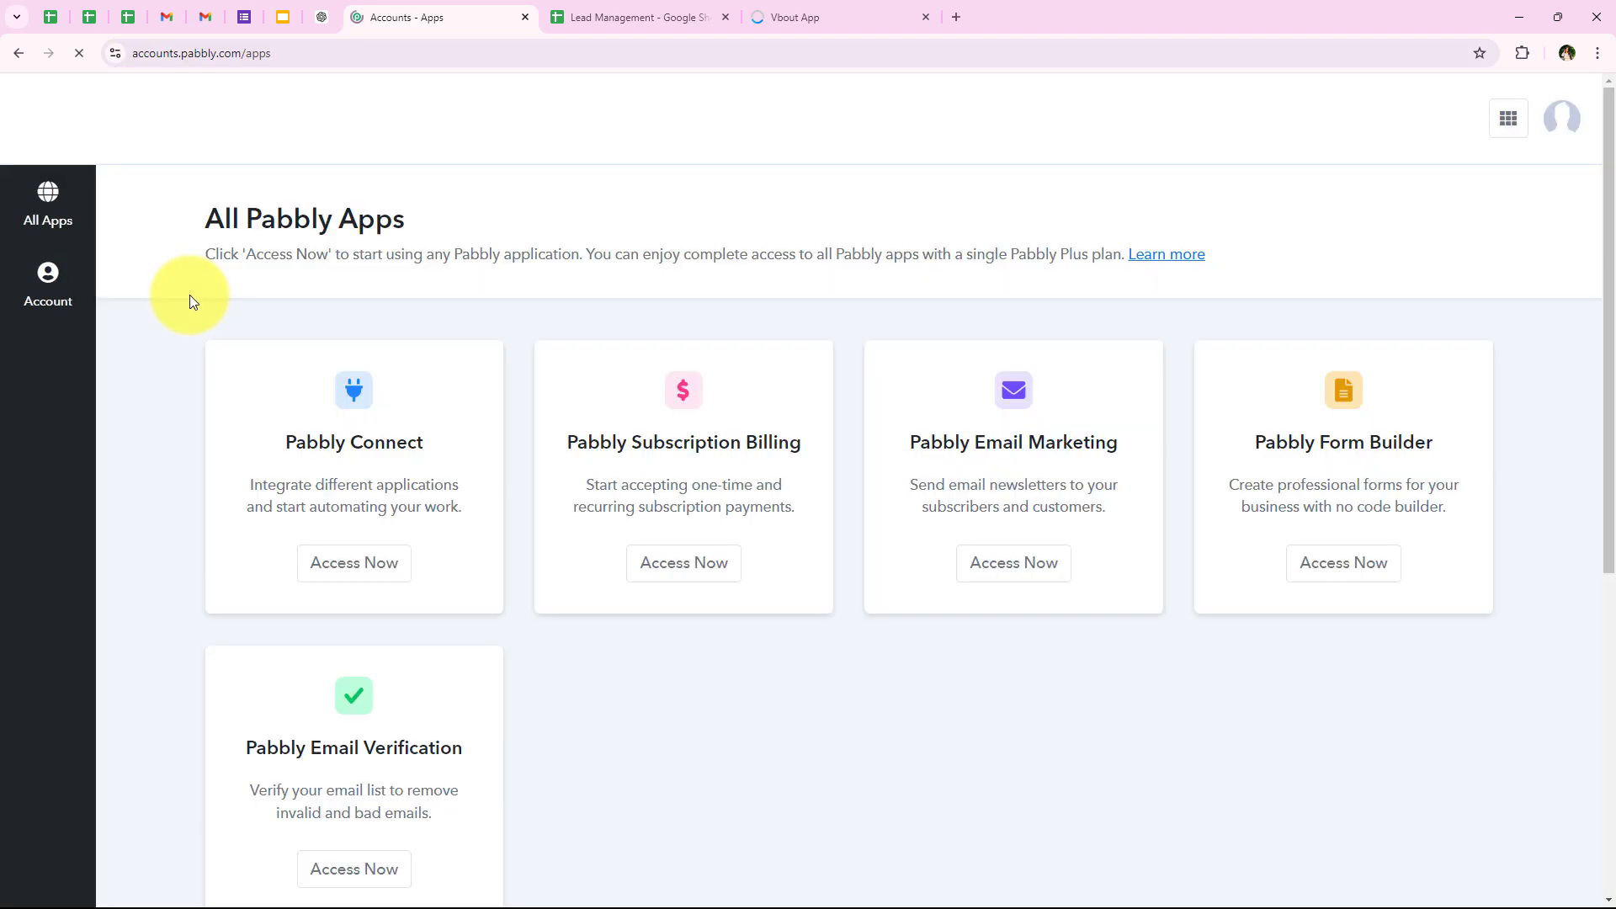
Step: Review the All Pabbly Apps page and access the Pabbly Connect application
left_click_drag(199, 218, 397, 217)
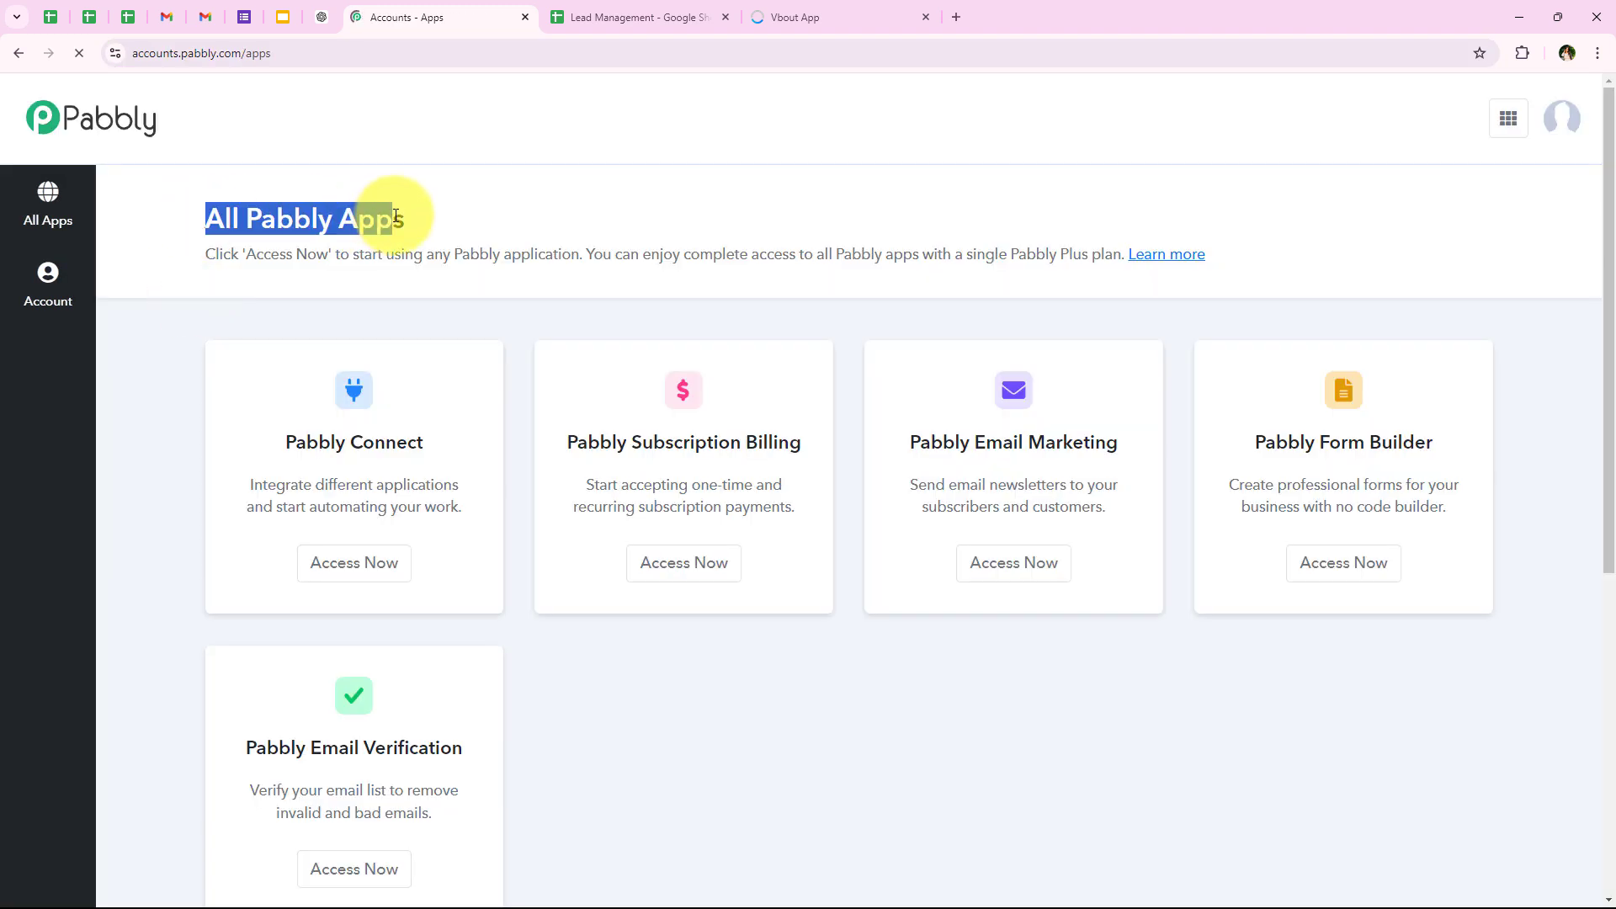
left_click(401, 224)
scroll(539, 625, "down", 1)
scroll(555, 623, "up", 1)
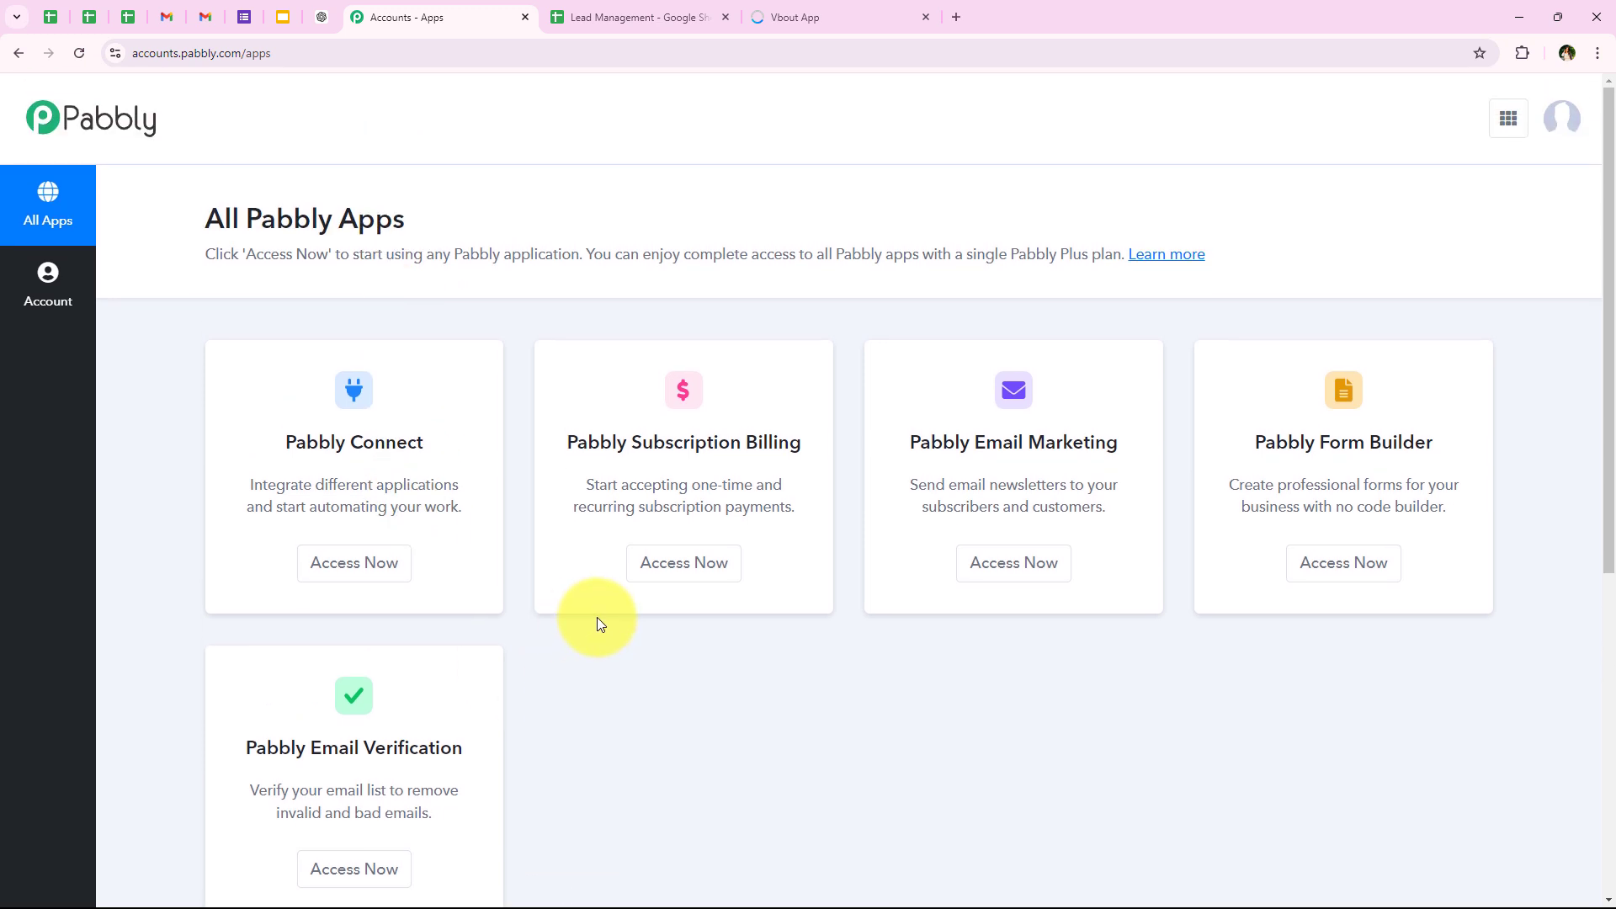
left_click_drag(291, 447, 479, 441)
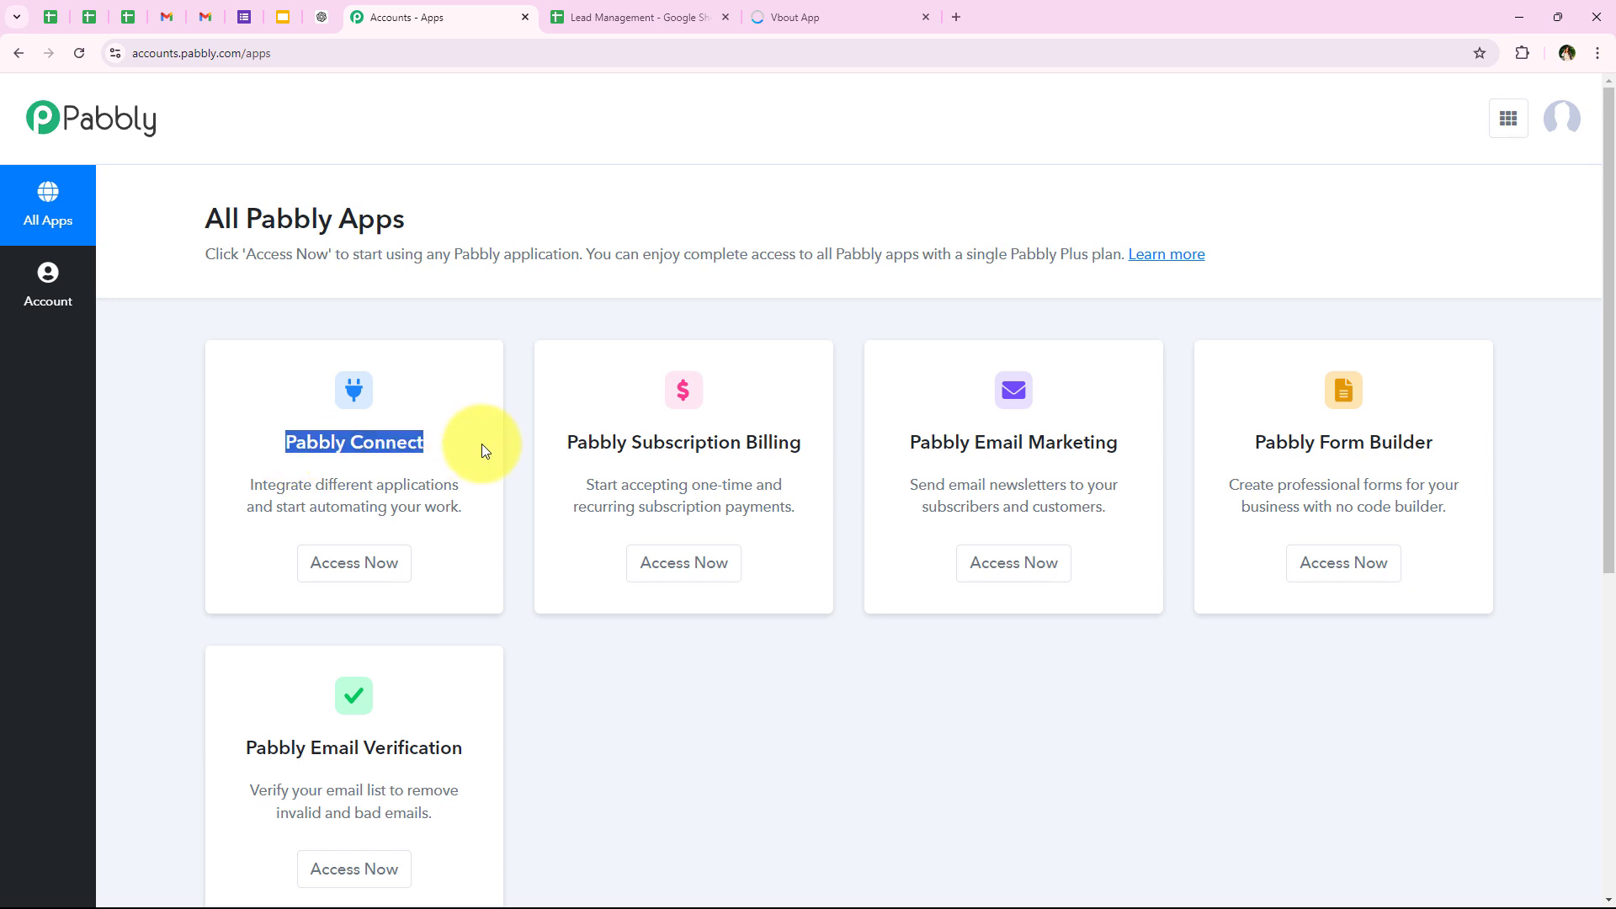
left_click_drag(317, 486, 493, 488)
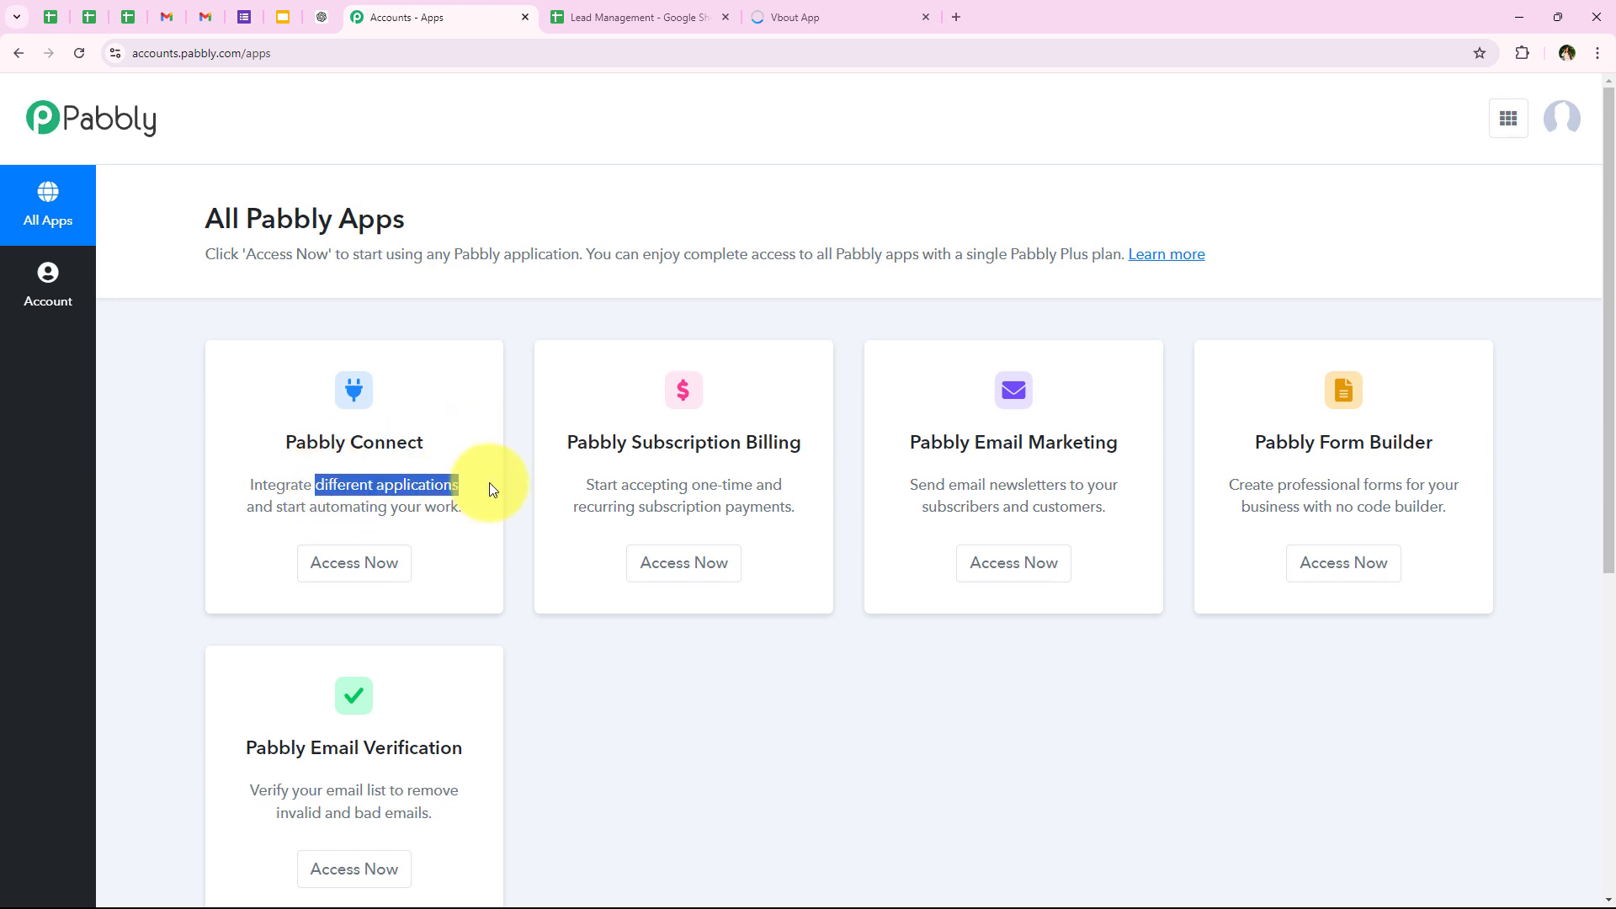
left_click(389, 574)
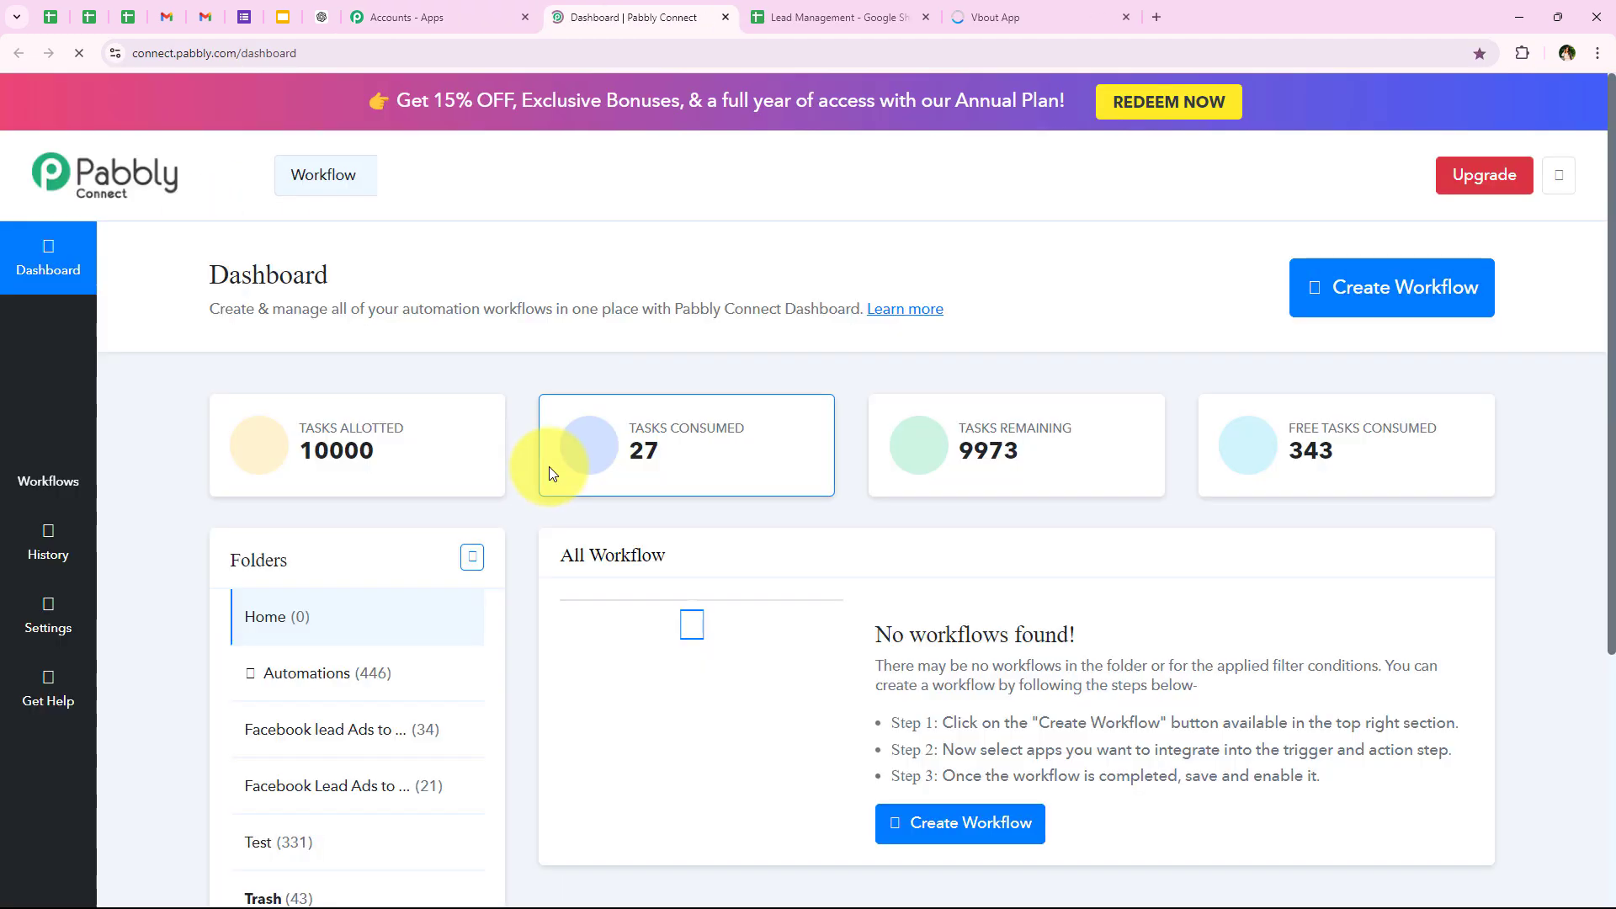
Step: Start a new workflow from the dashboard and choose Automations as its folder
left_click_drag(212, 271, 352, 272)
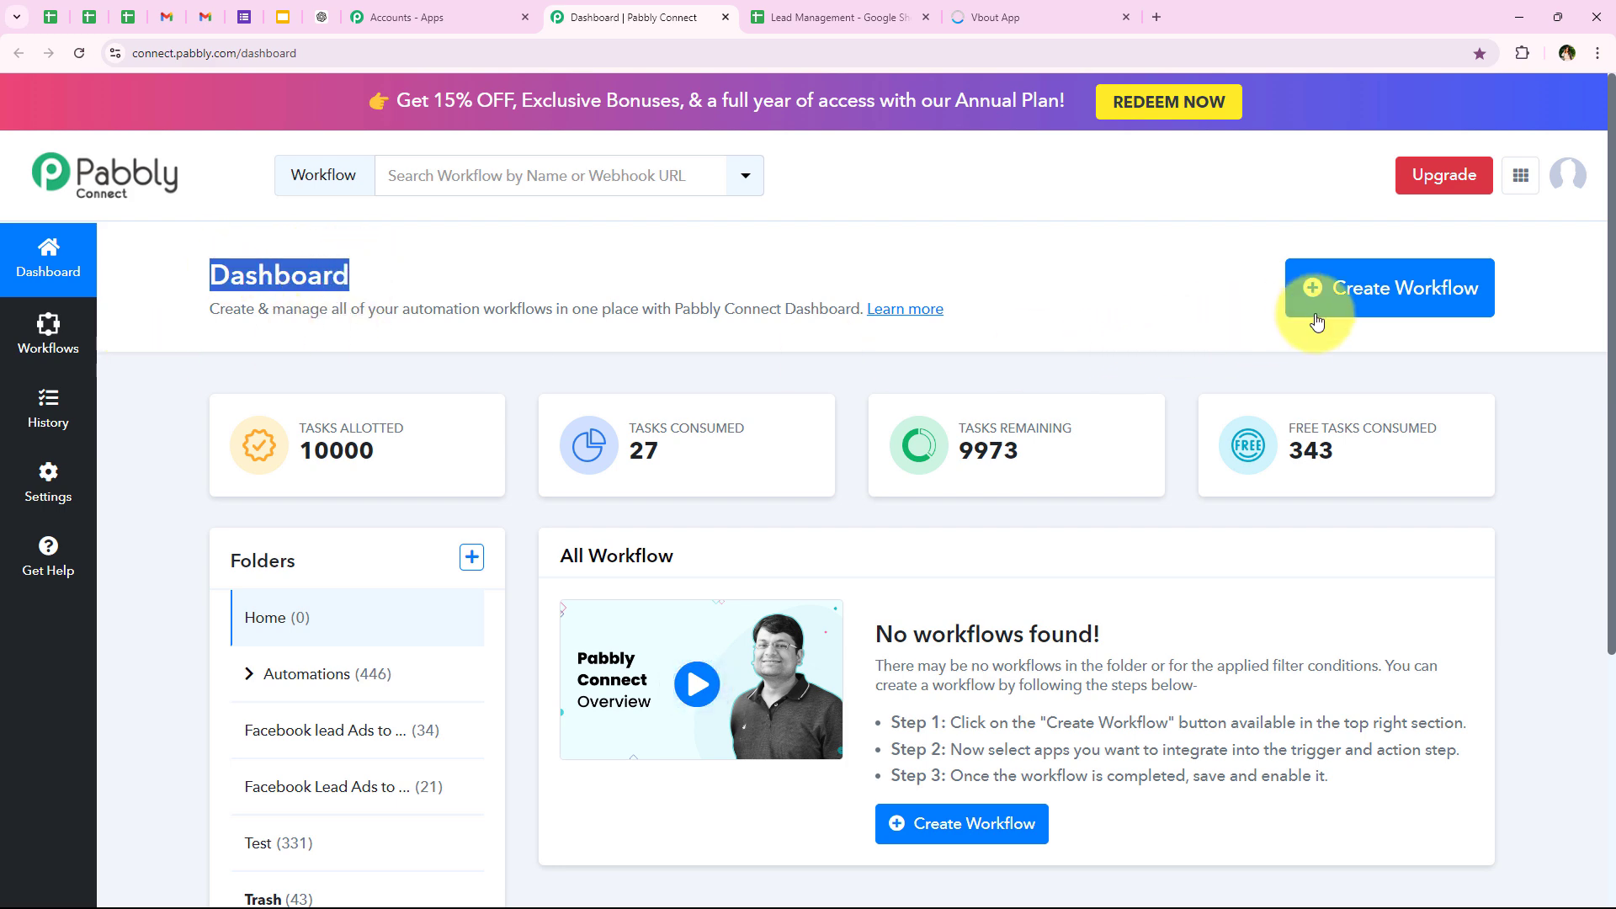
left_click(1389, 290)
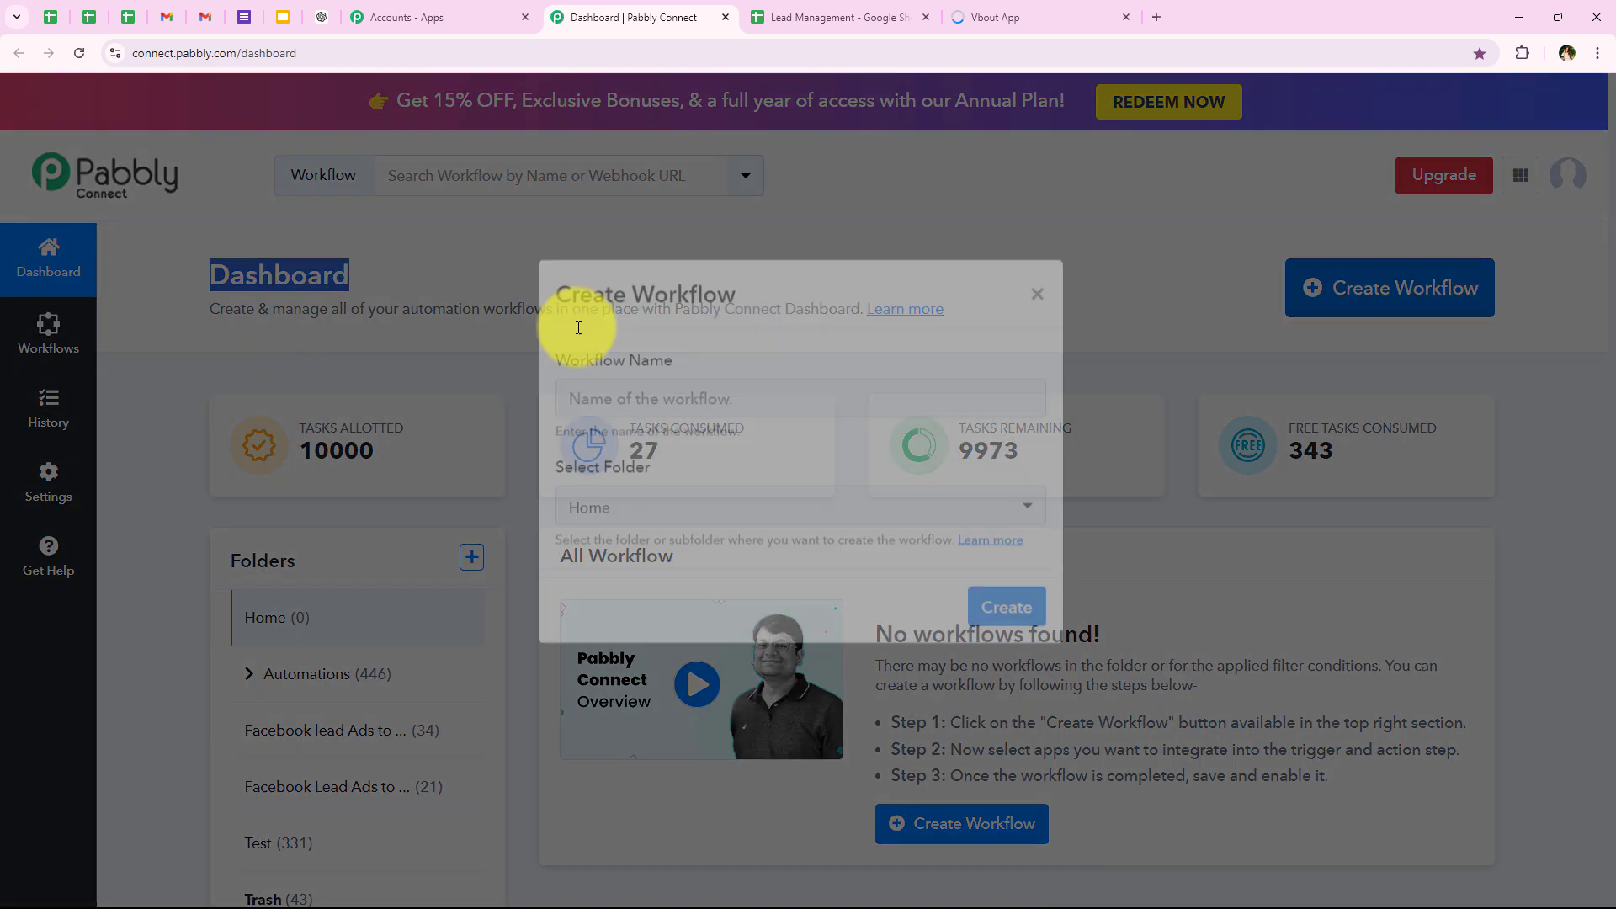
triple_click(553, 399)
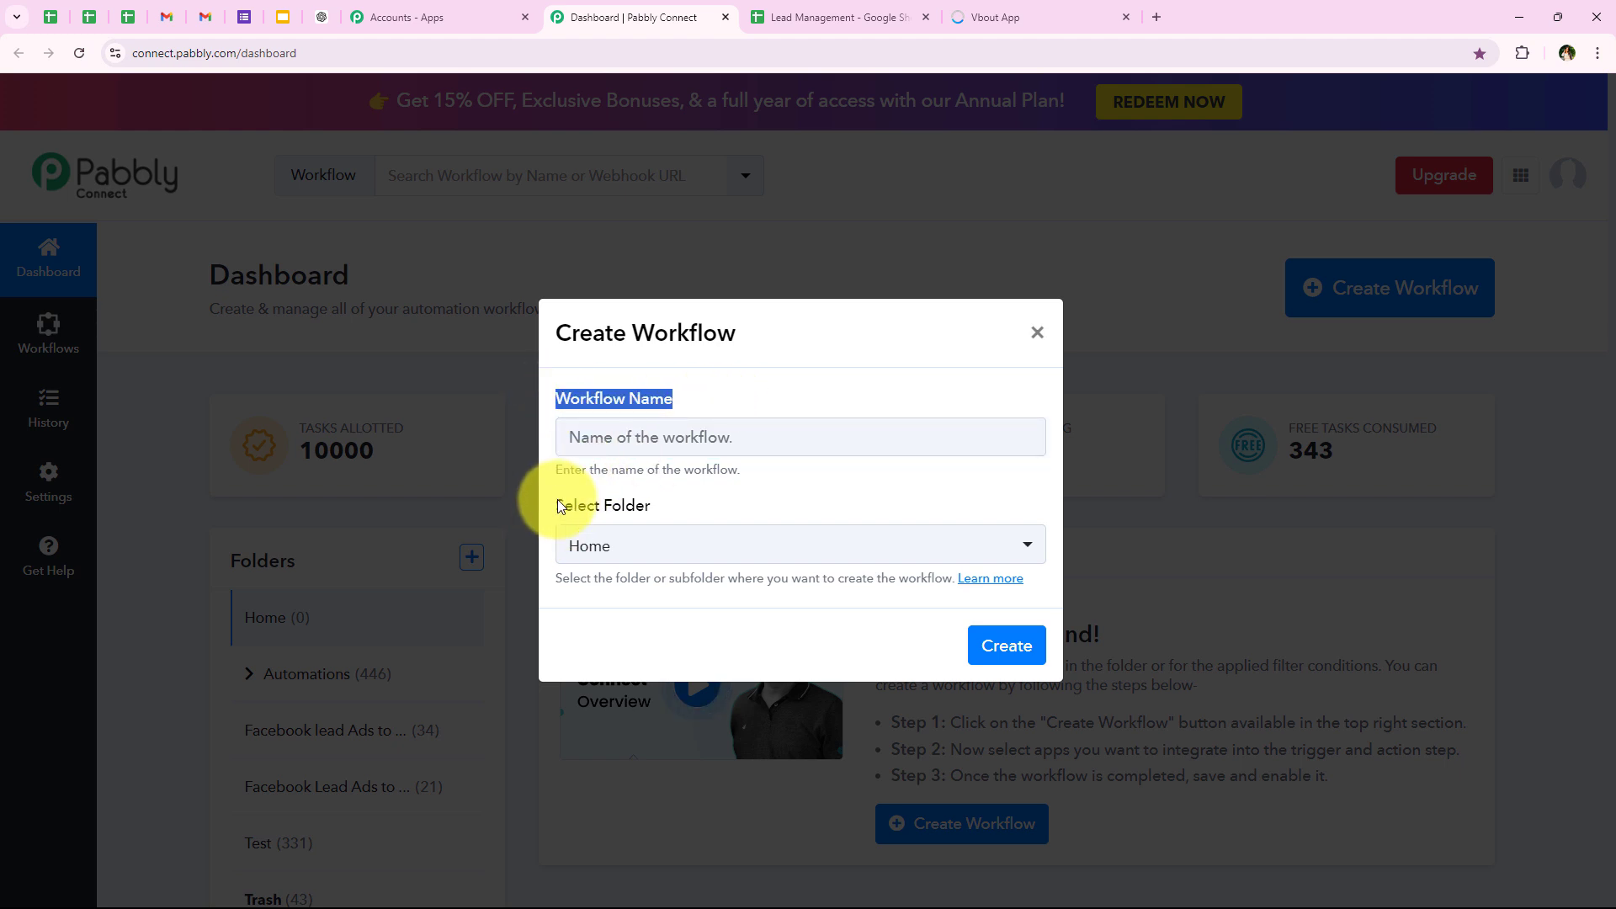
left_click_drag(557, 500, 679, 517)
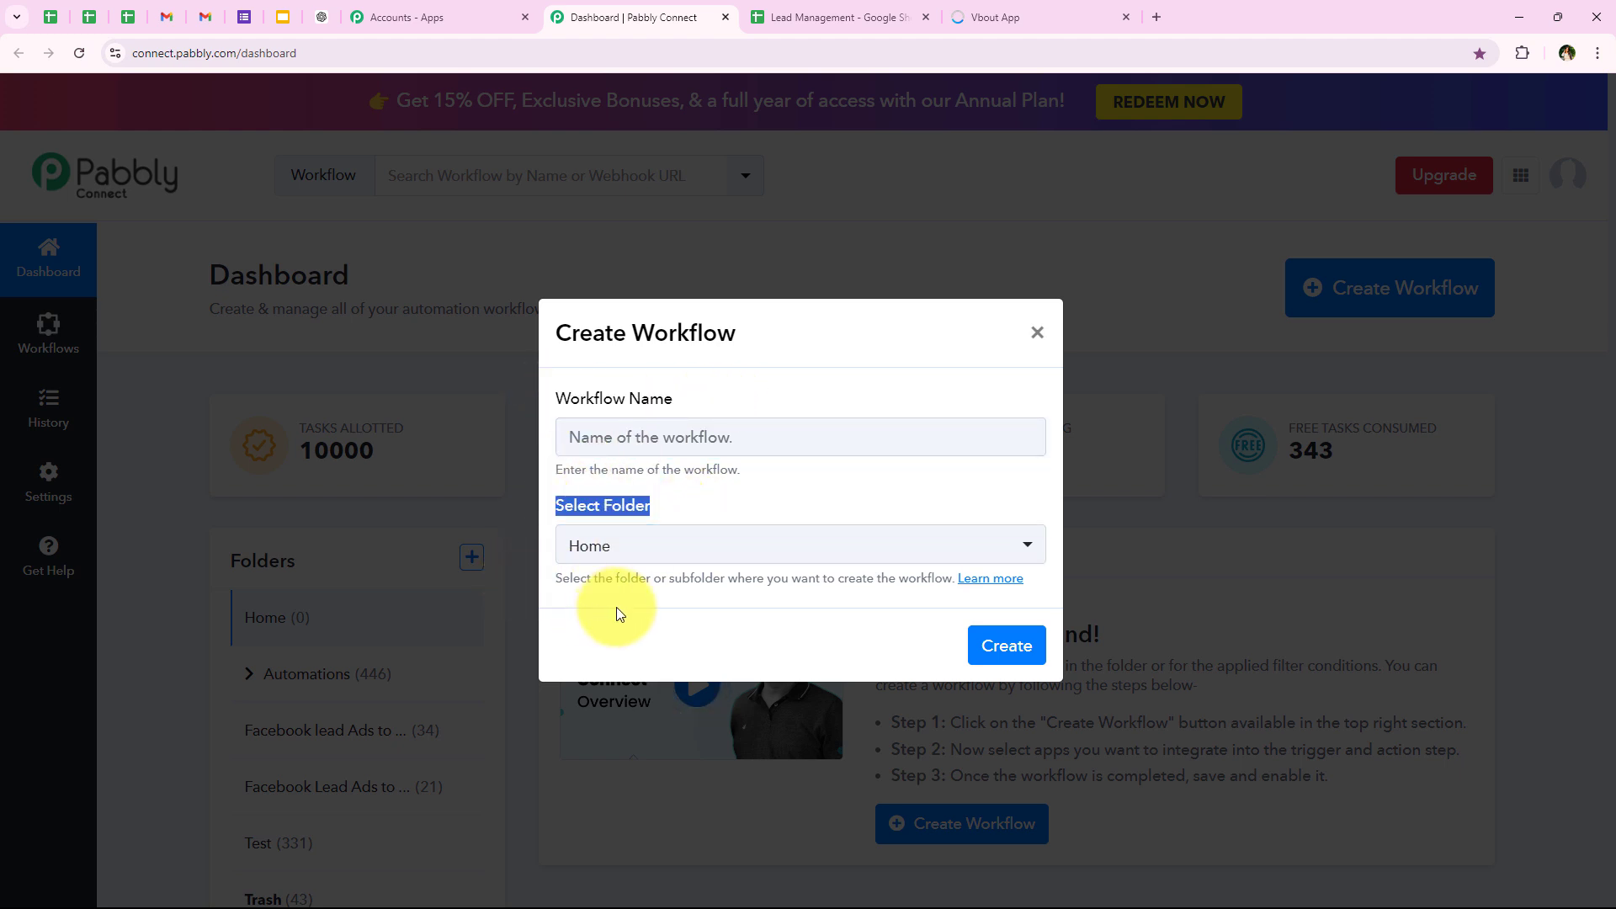
left_click(632, 548)
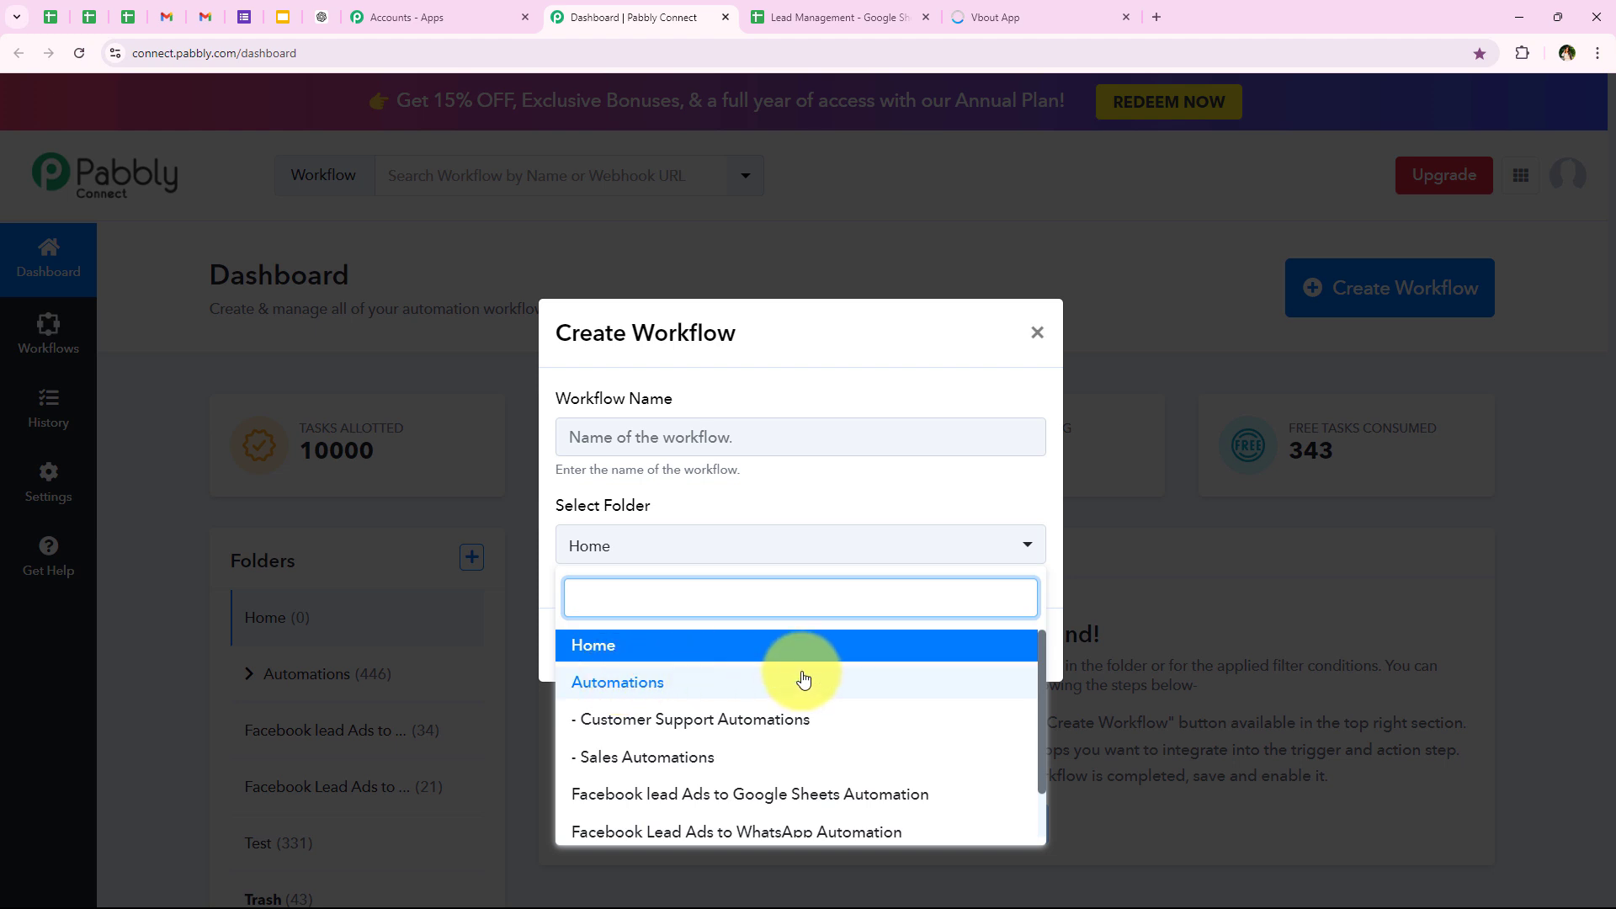
left_click(970, 678)
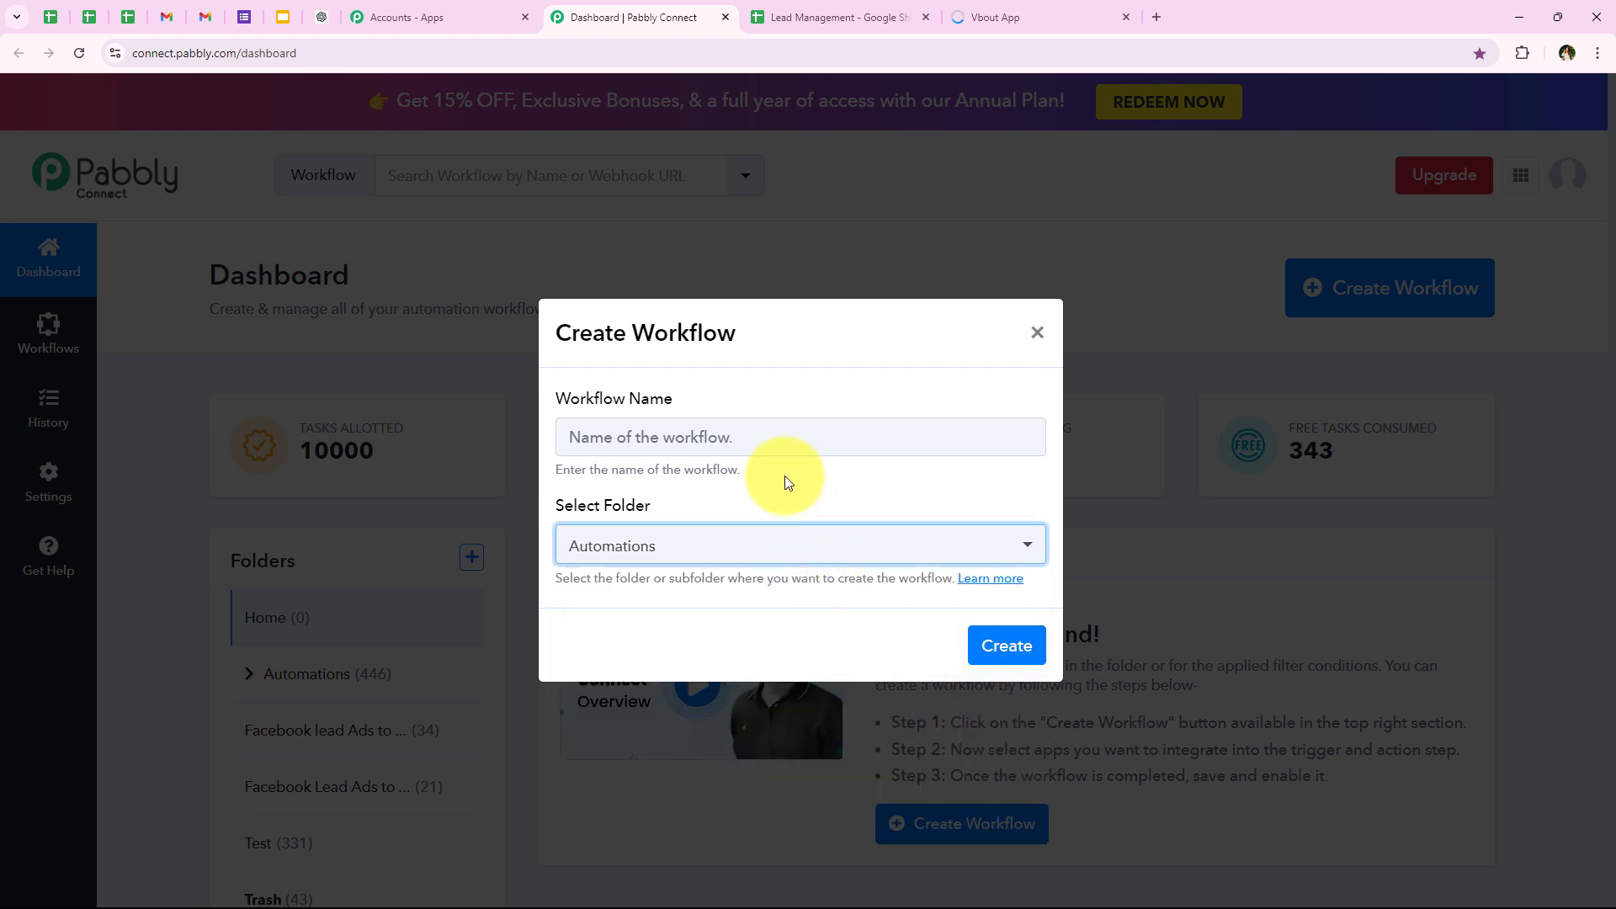
Step: Name the workflow "How to Create VBOUT Contact from New Google Sheets Tables…" and create it
left_click(757, 438)
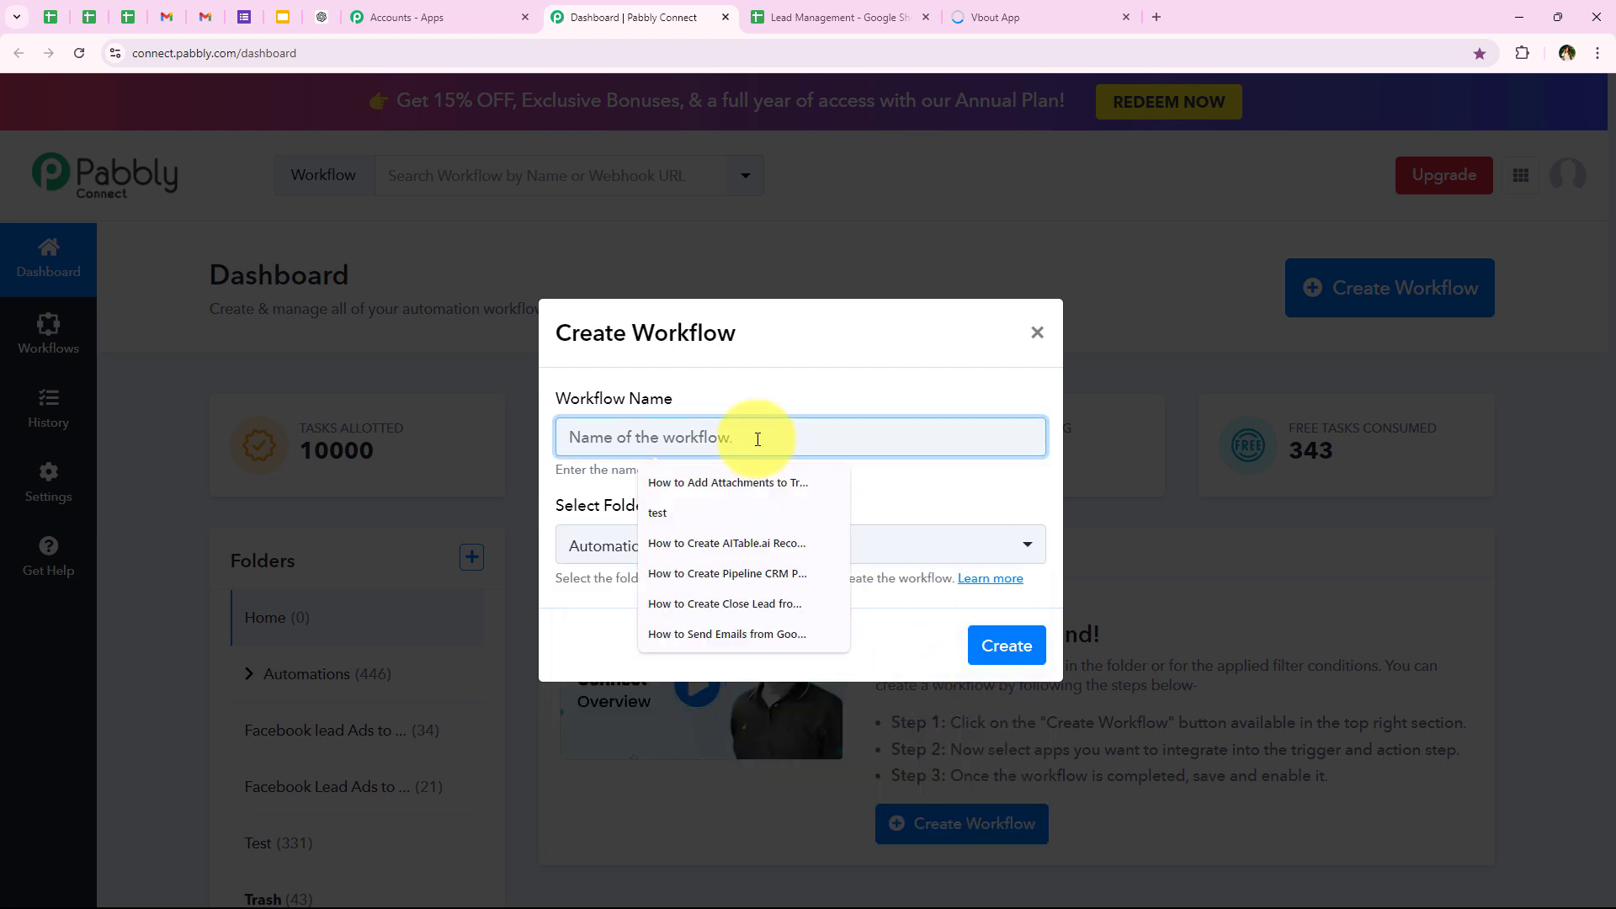
key("ctrl+v")
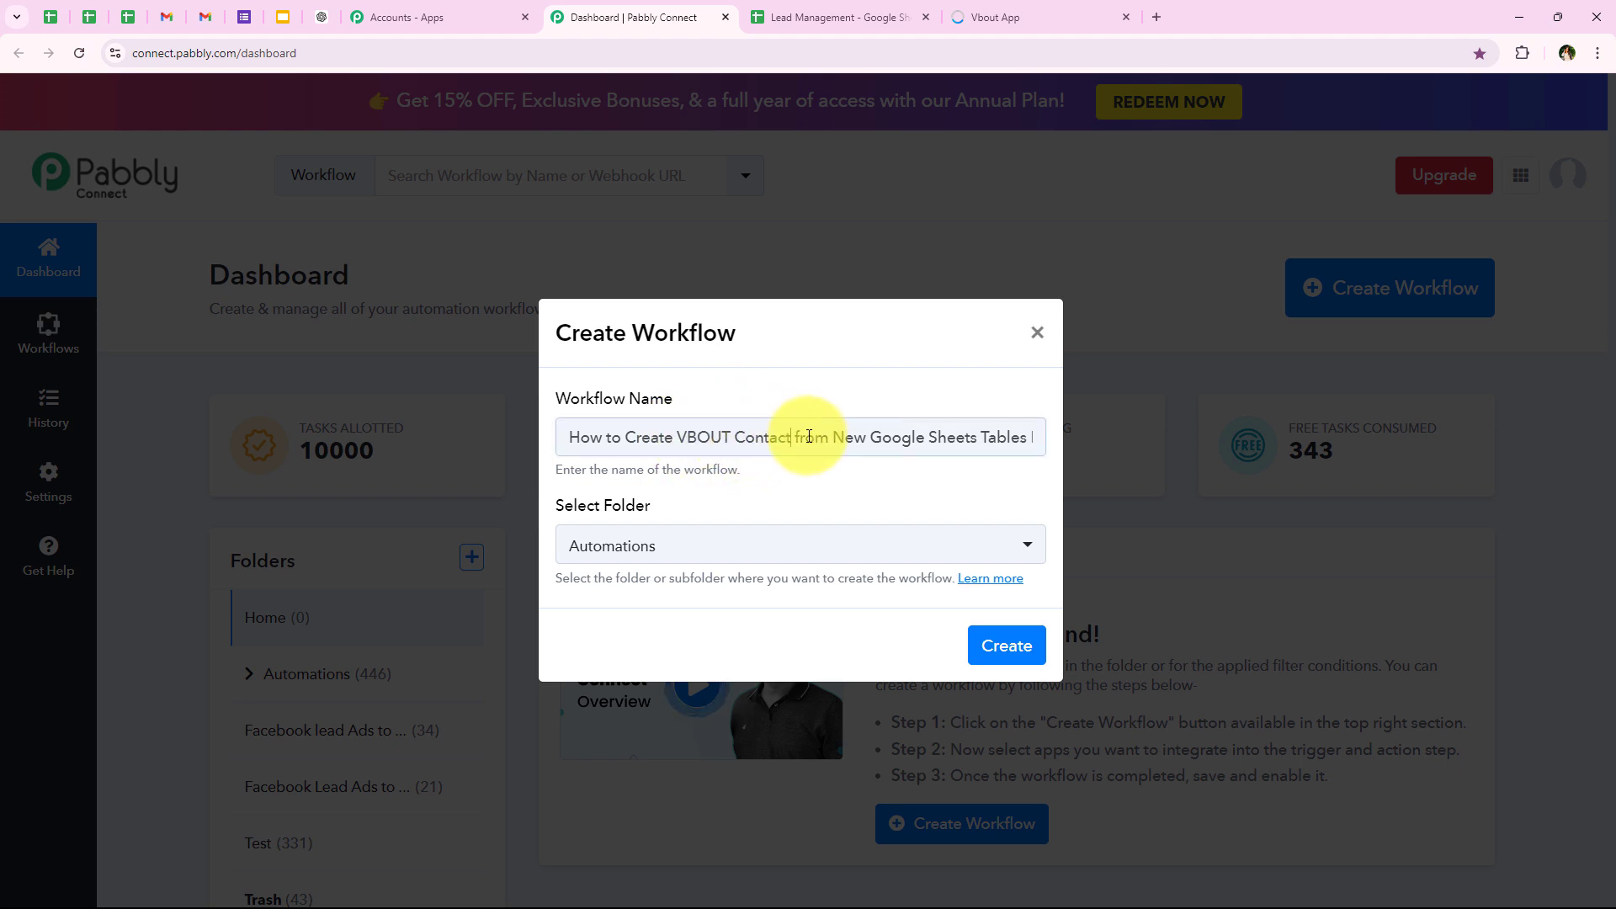
left_click_drag(793, 437, 1043, 436)
left_click(1006, 645)
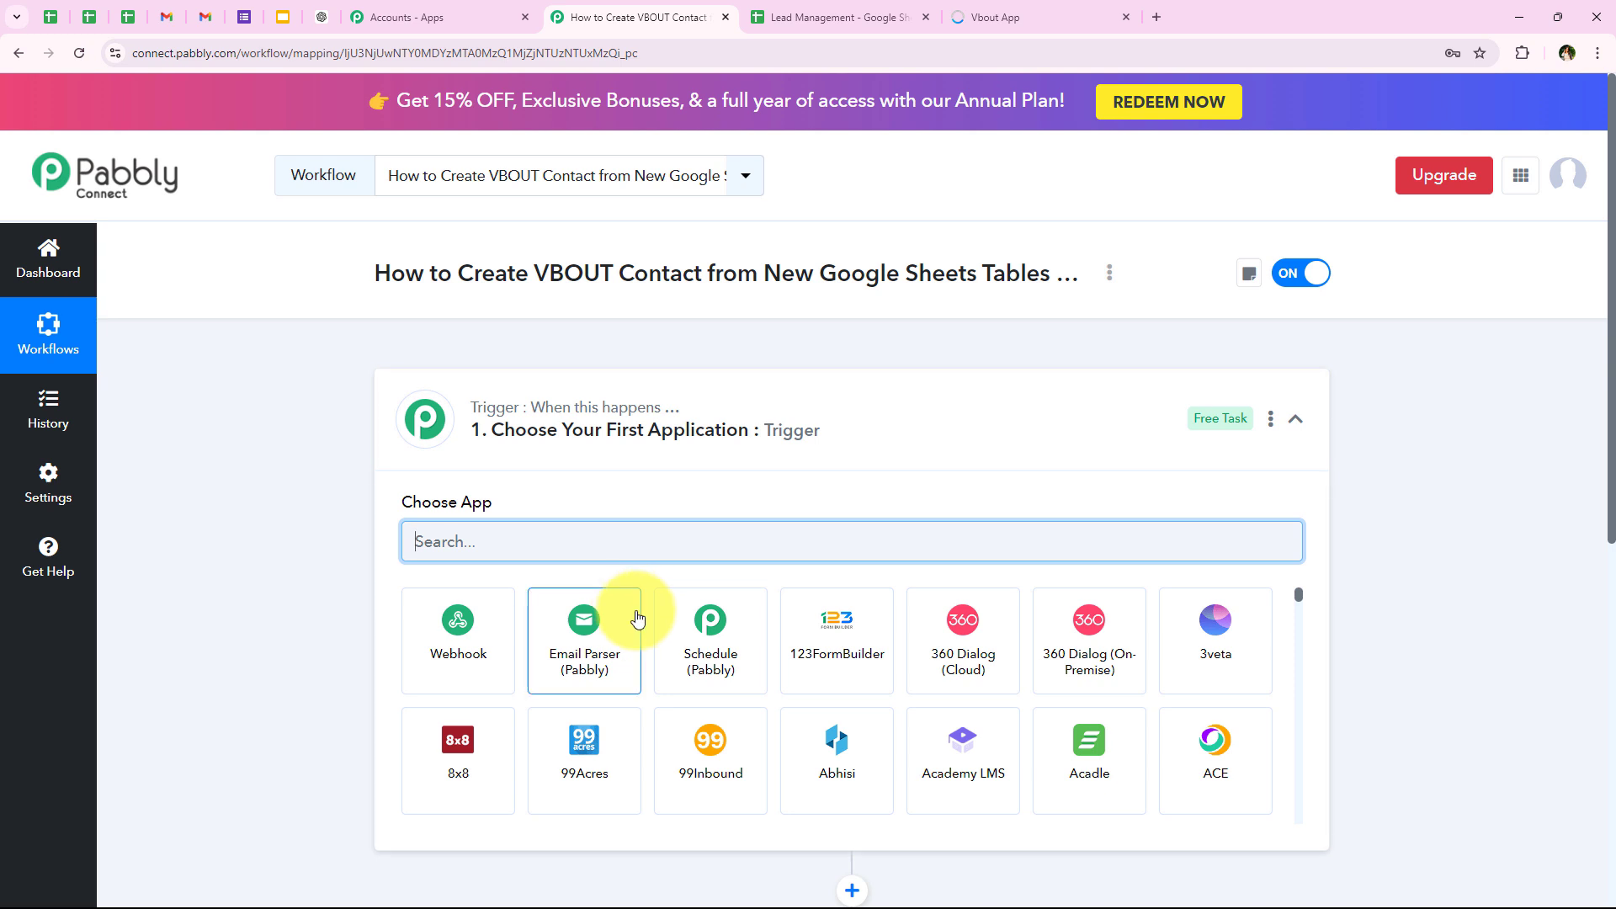
Step: Set Google Sheets as the workflow's trigger application with New or Updated Spreadsheet Row as the trigger event
left_click(431, 421)
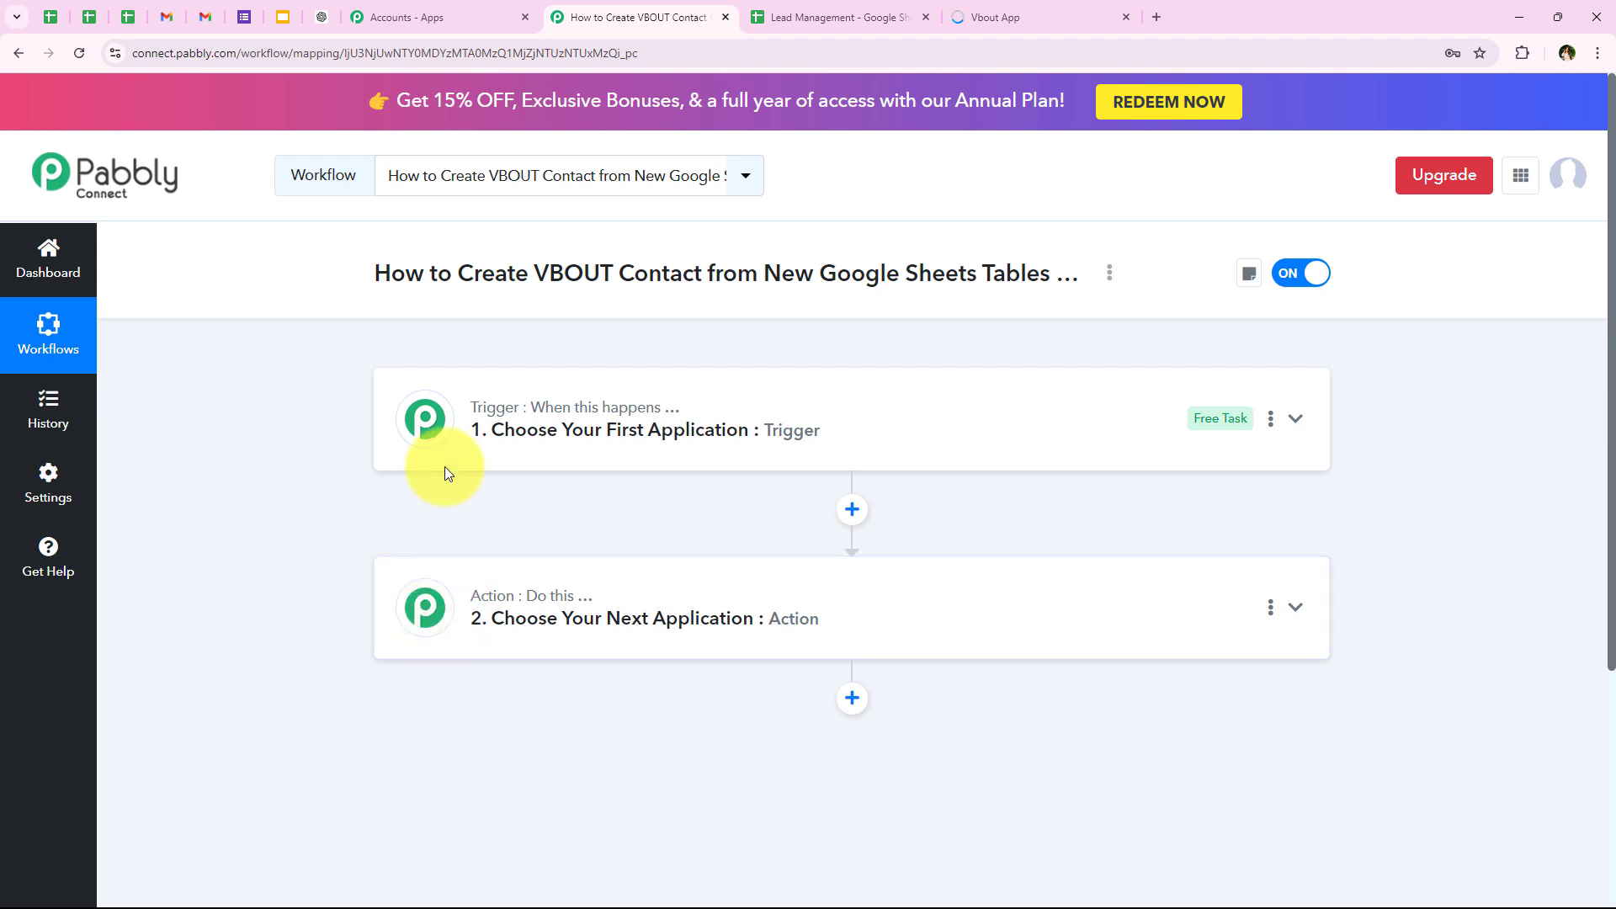
left_click(426, 421)
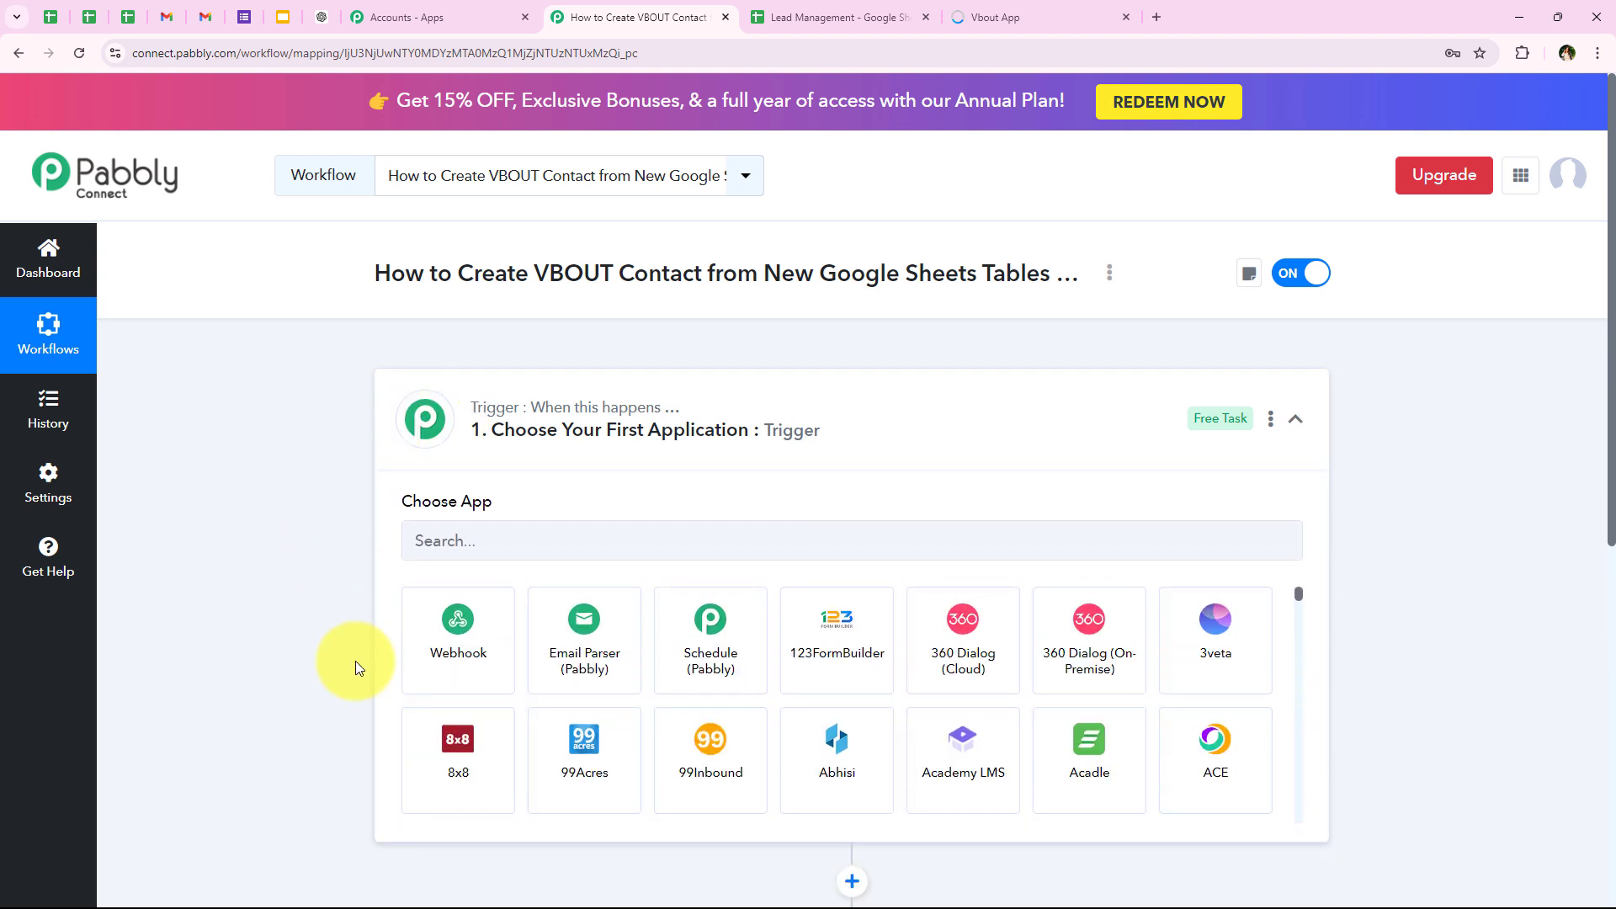
left_click(478, 537)
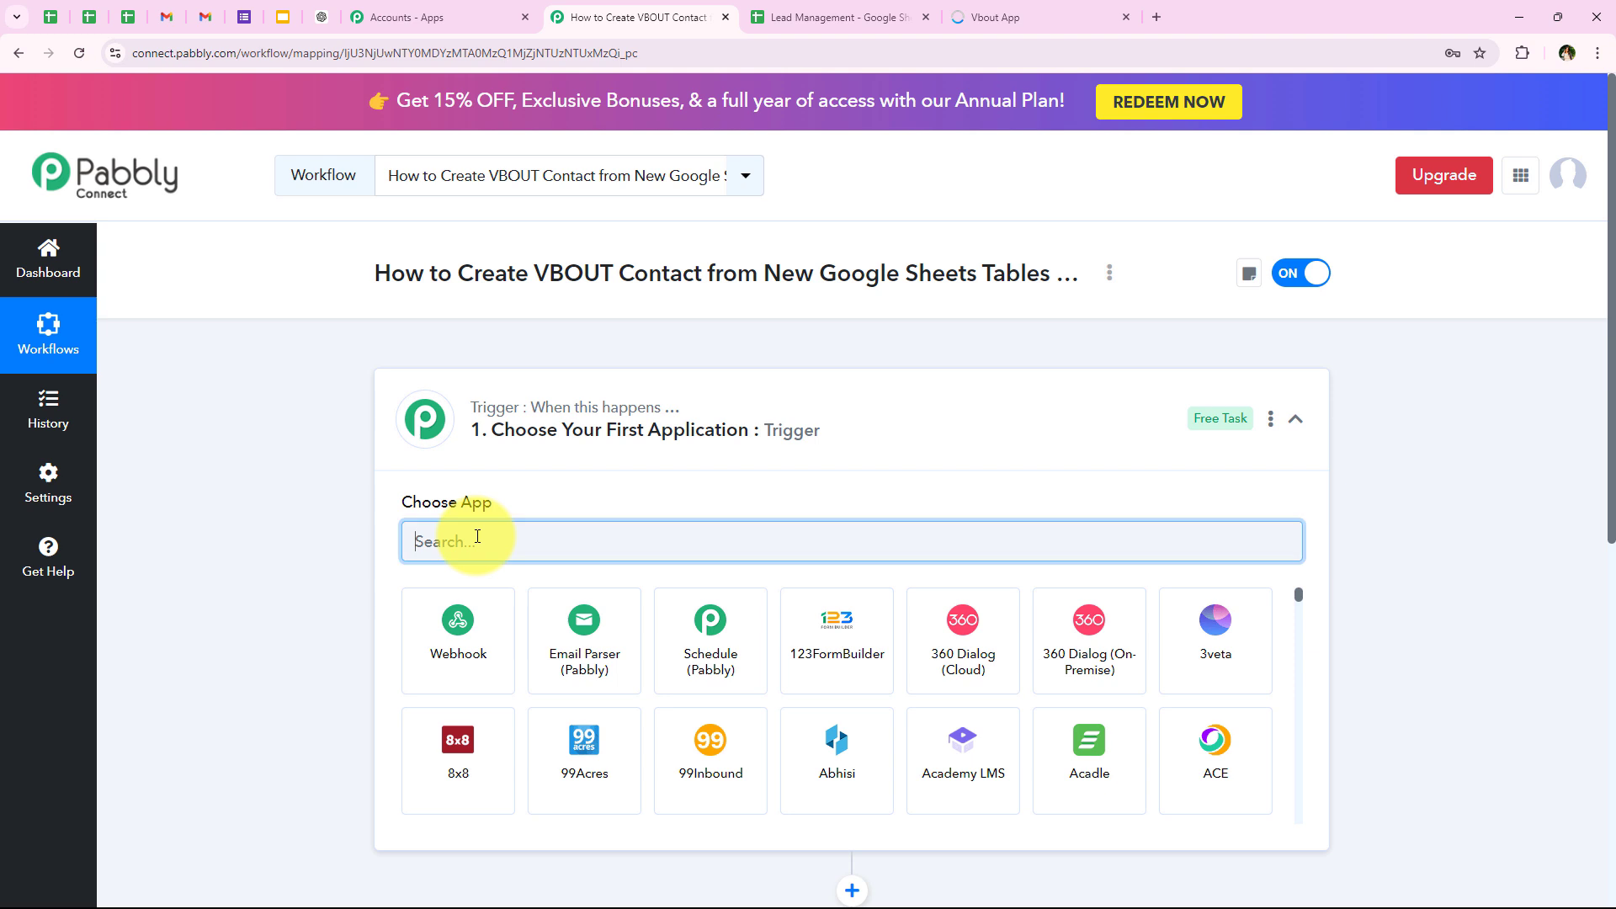
type("Goog")
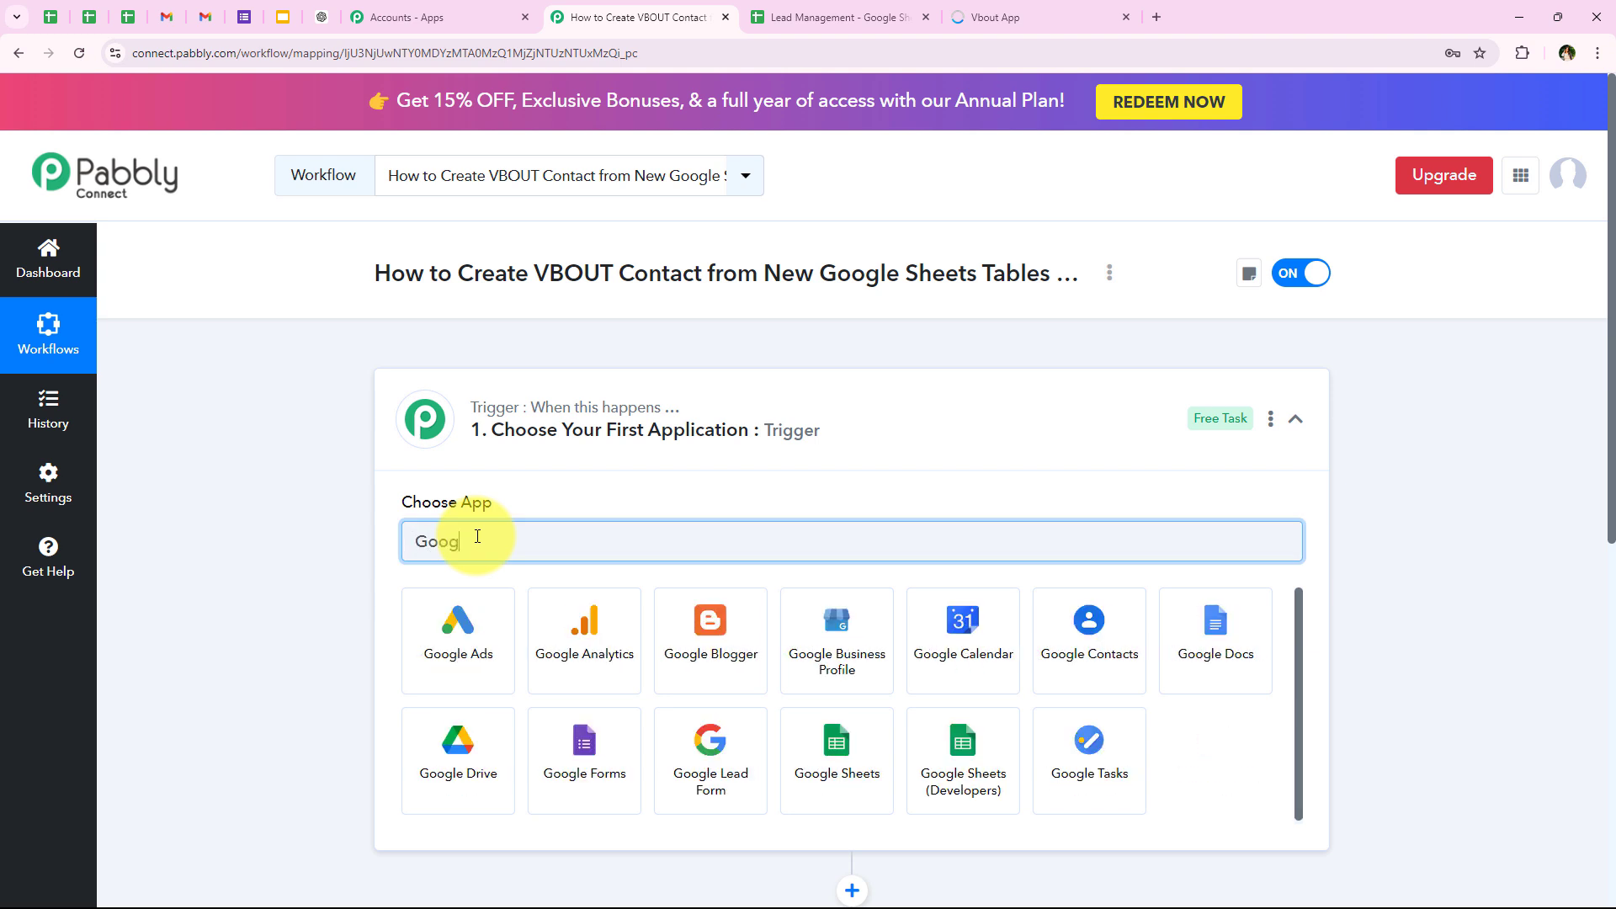
type("le Sheets")
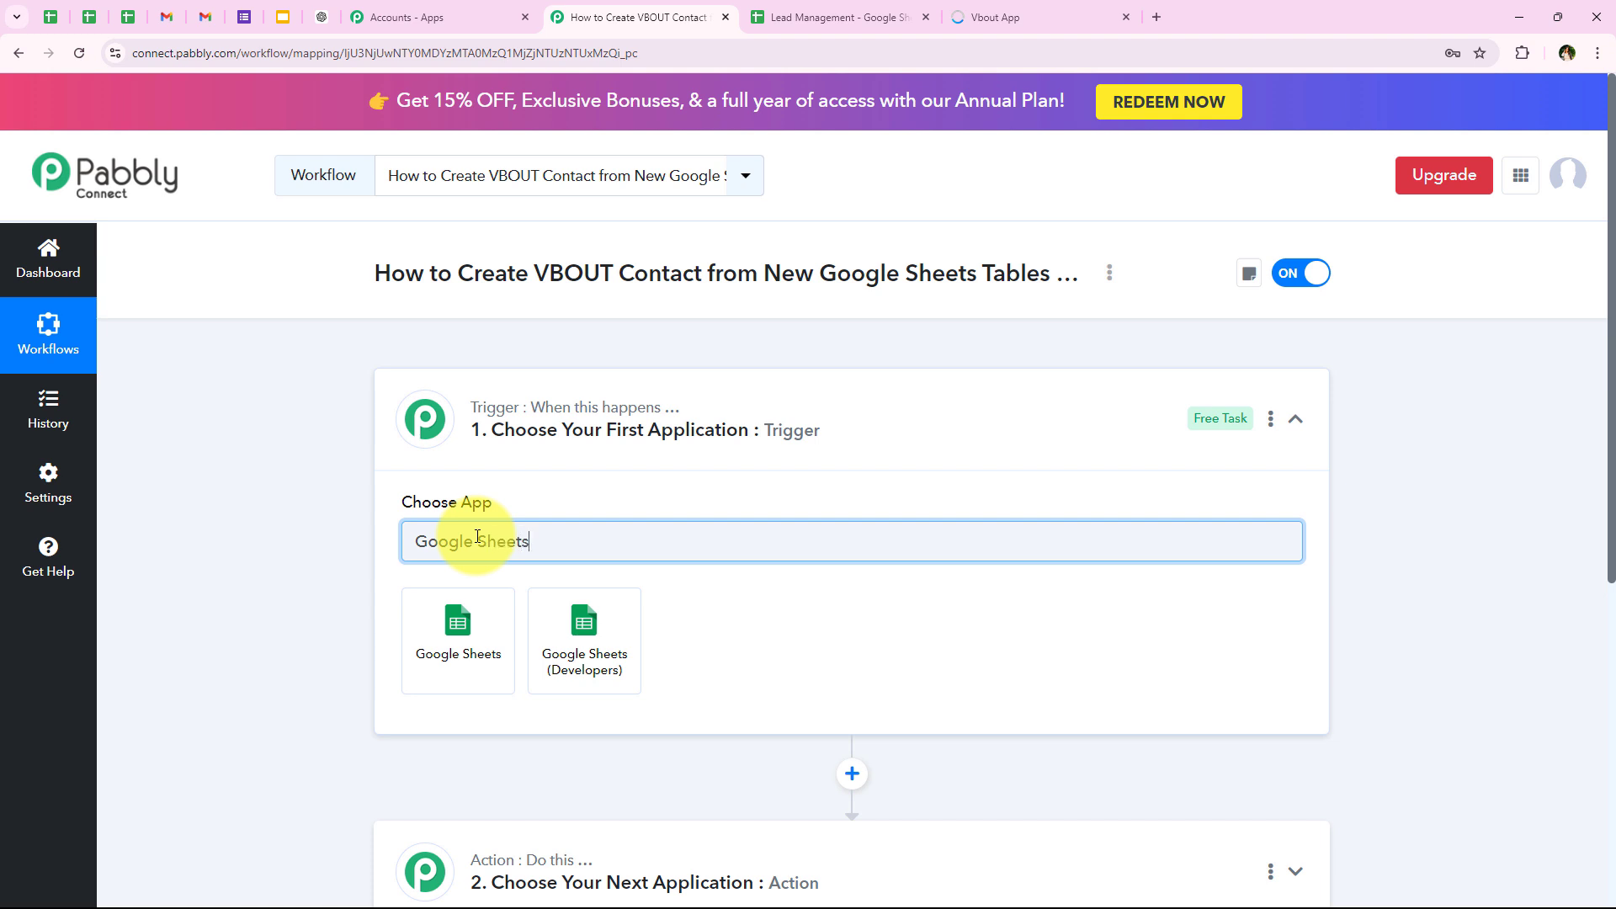
left_click(476, 610)
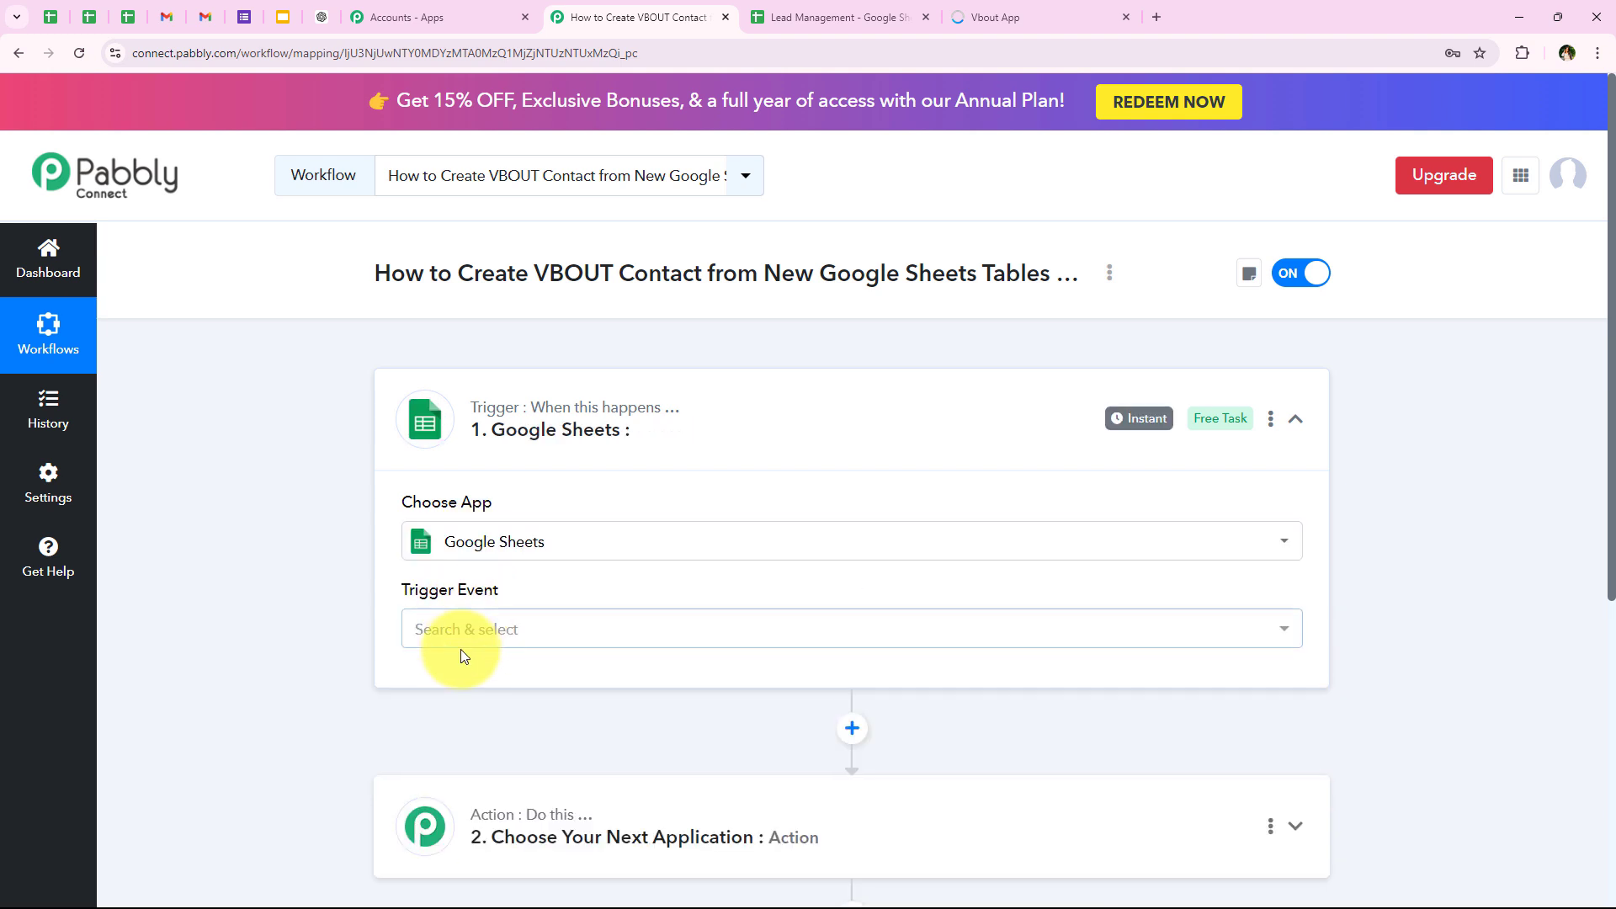
left_click(463, 639)
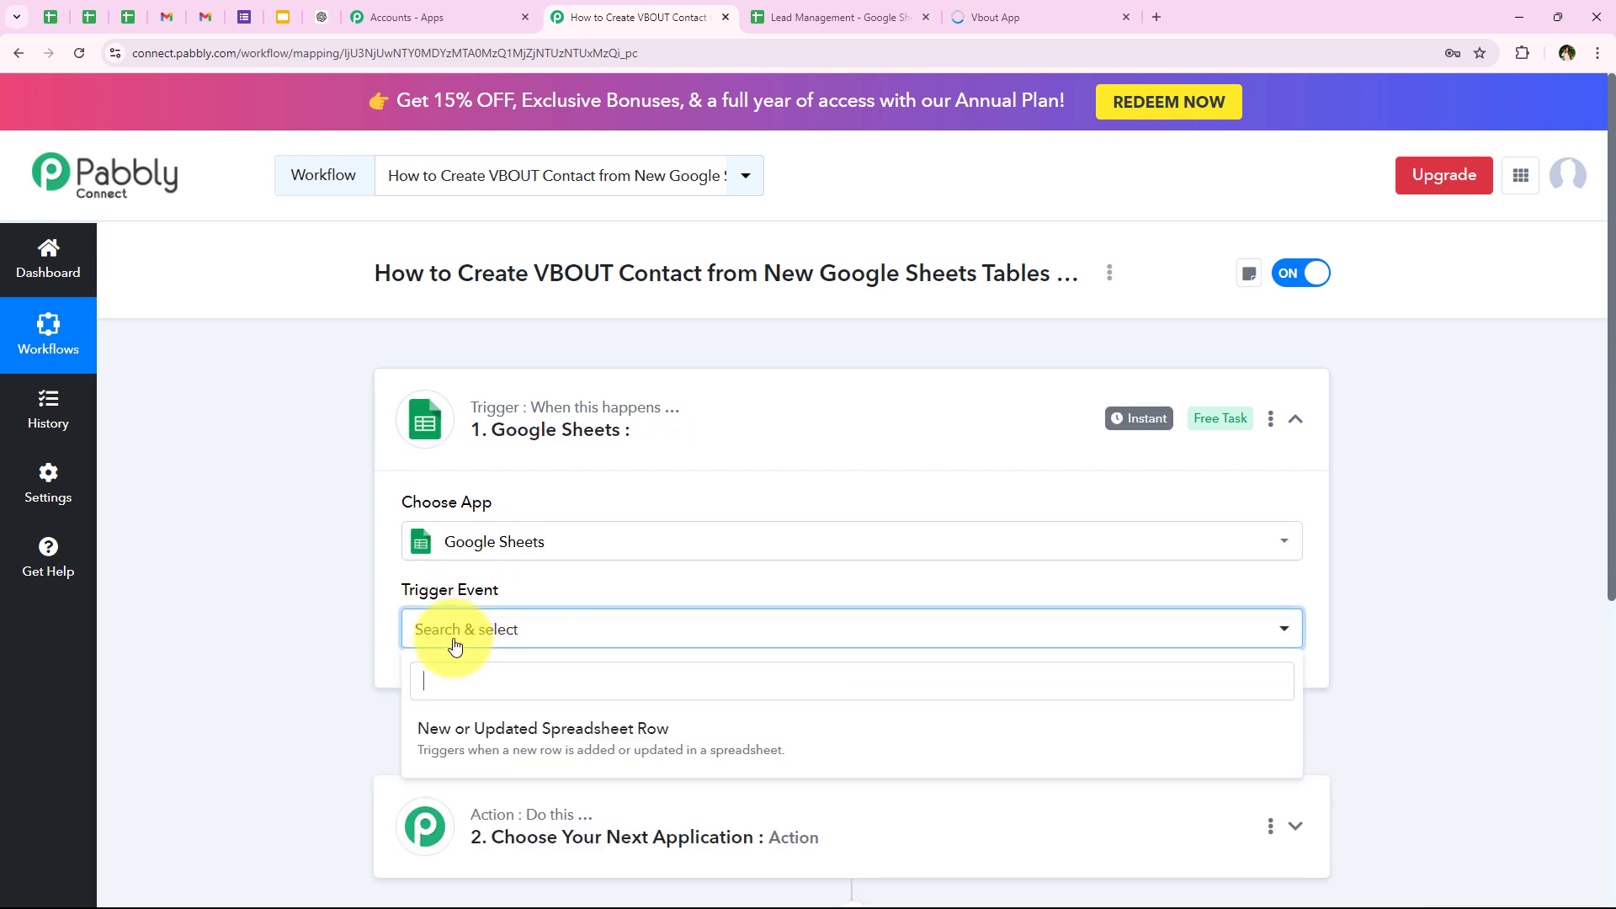
left_click(491, 738)
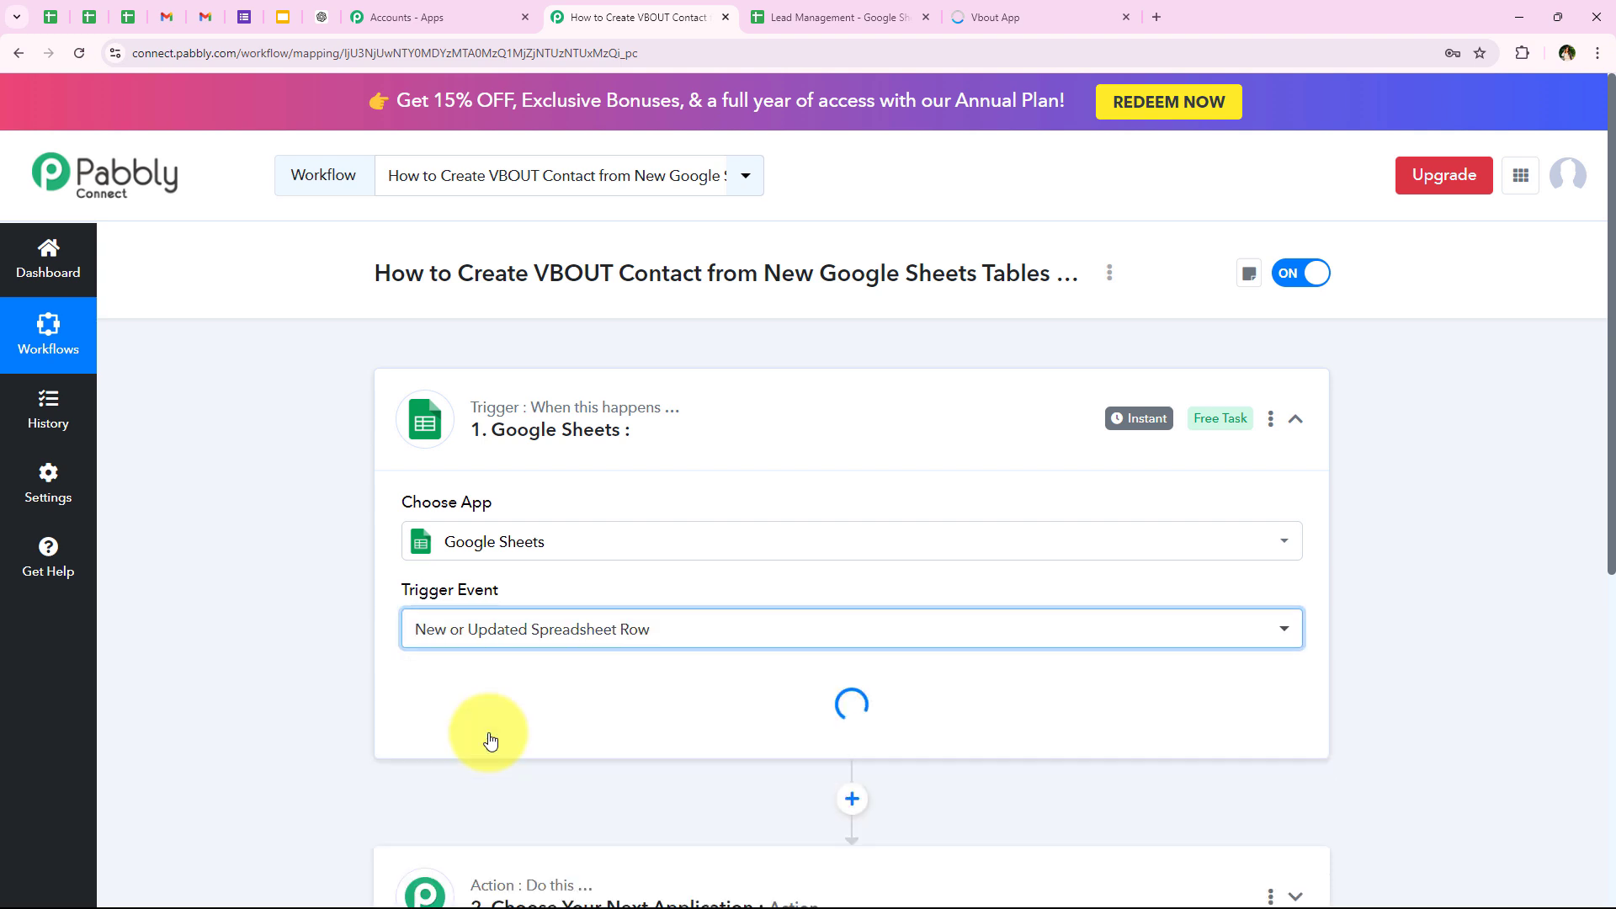
Step: Review the webhook setup instructions for the Google Sheets trigger and copy its webhook URL
scroll(701, 476, "down", 4)
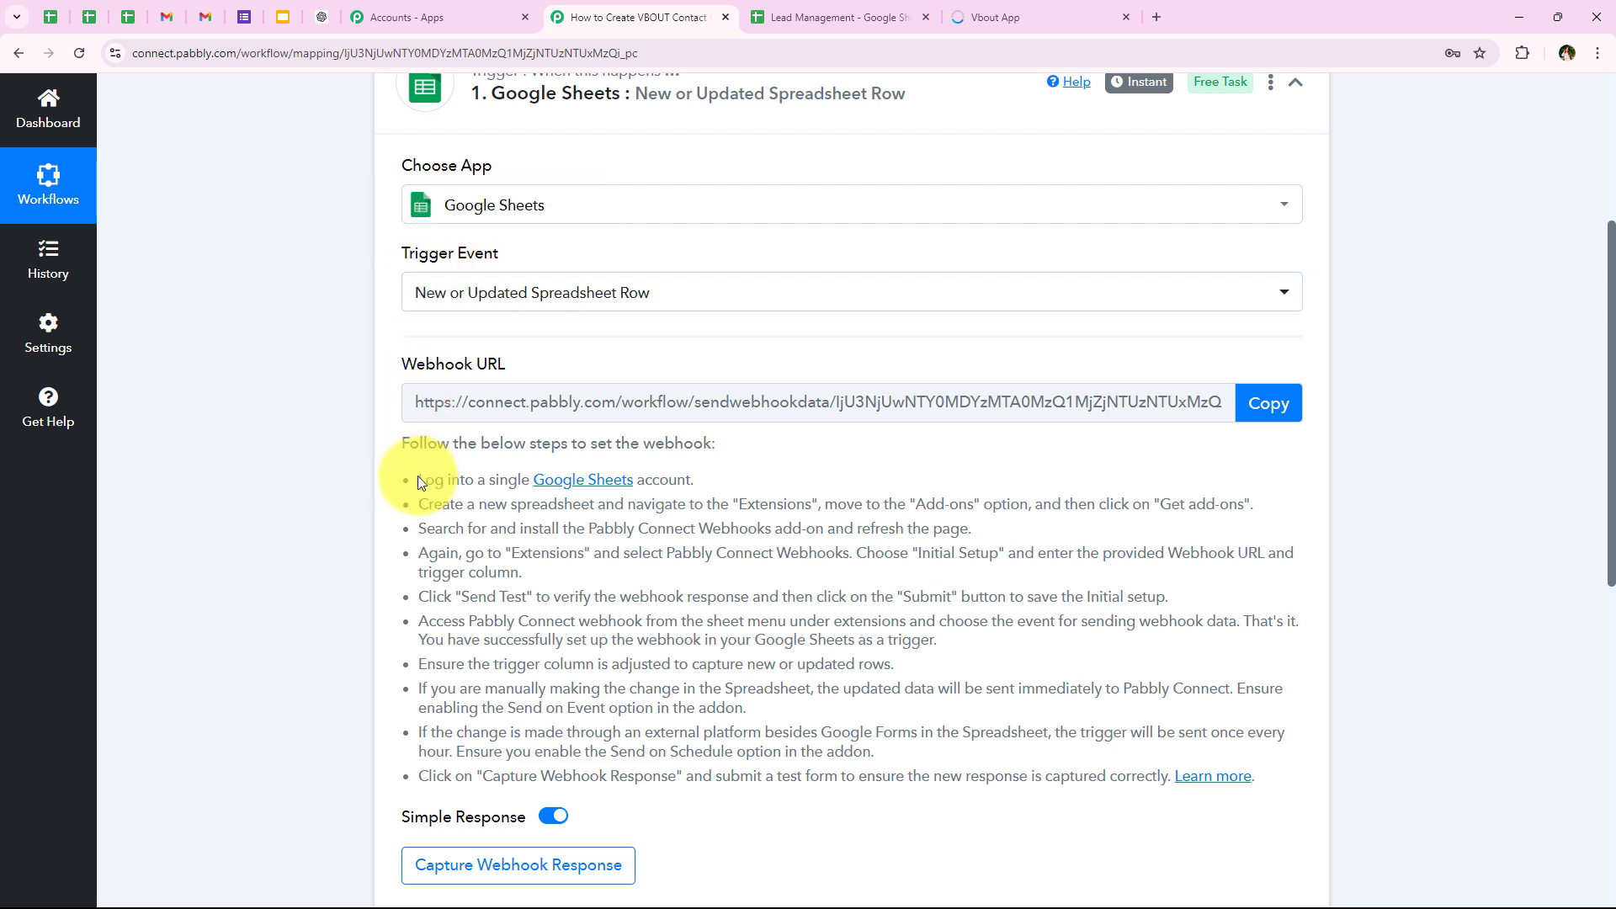
left_click_drag(418, 479, 1381, 825)
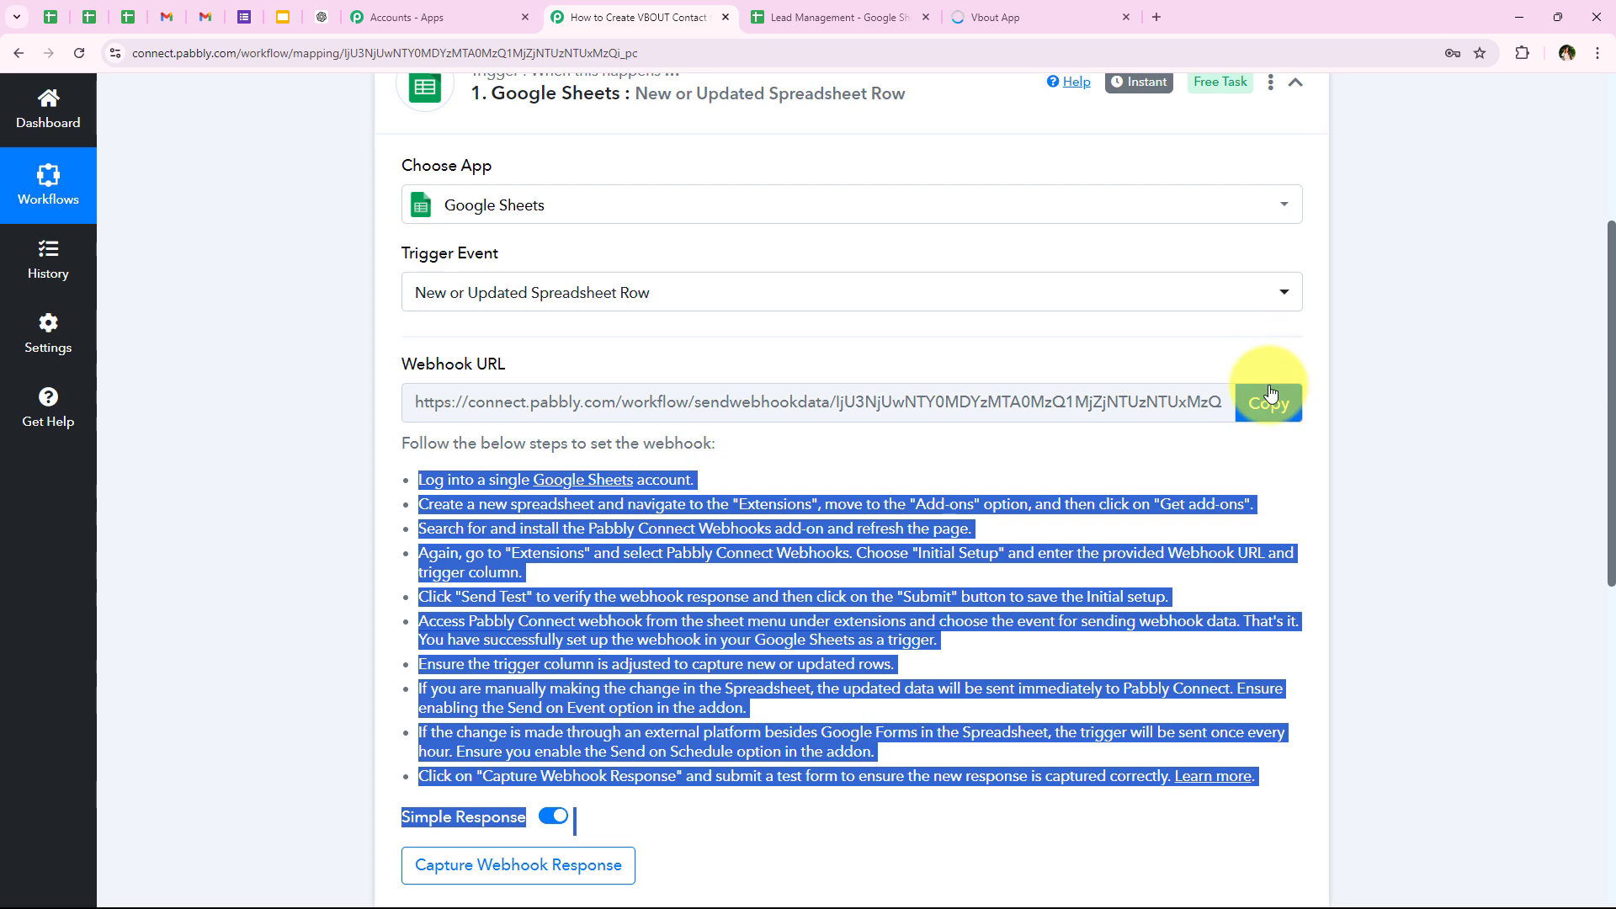
left_click(1267, 409)
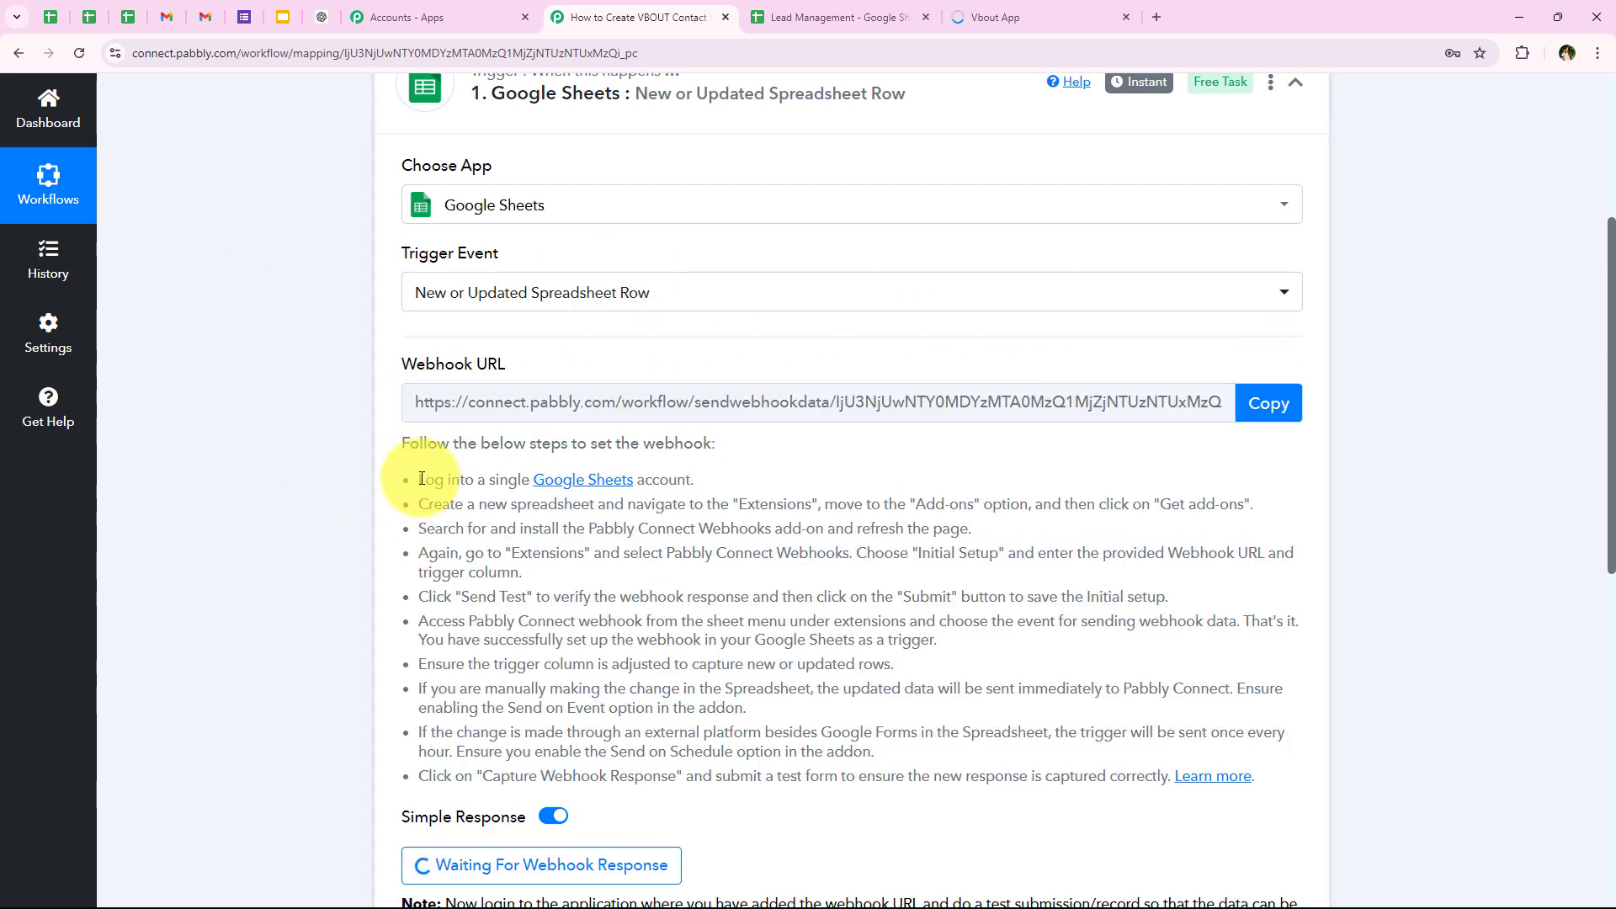
left_click_drag(419, 483, 794, 486)
left_click(790, 536)
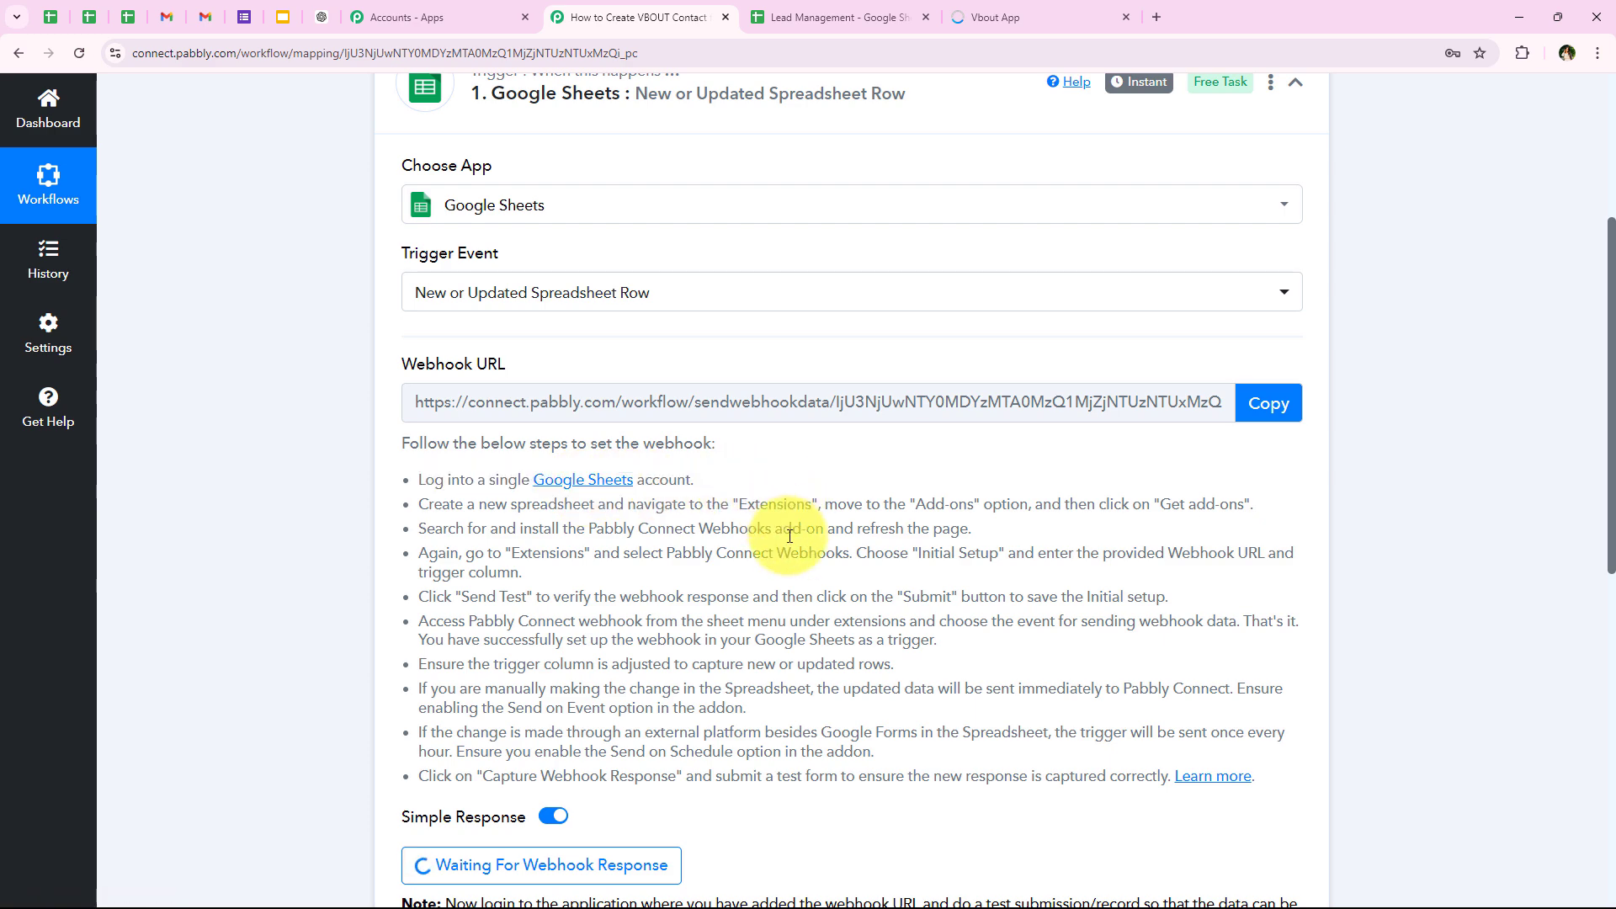
Step: Switch to the Lead Management Google Sheet and select the First Name cell in row 2
left_click(830, 16)
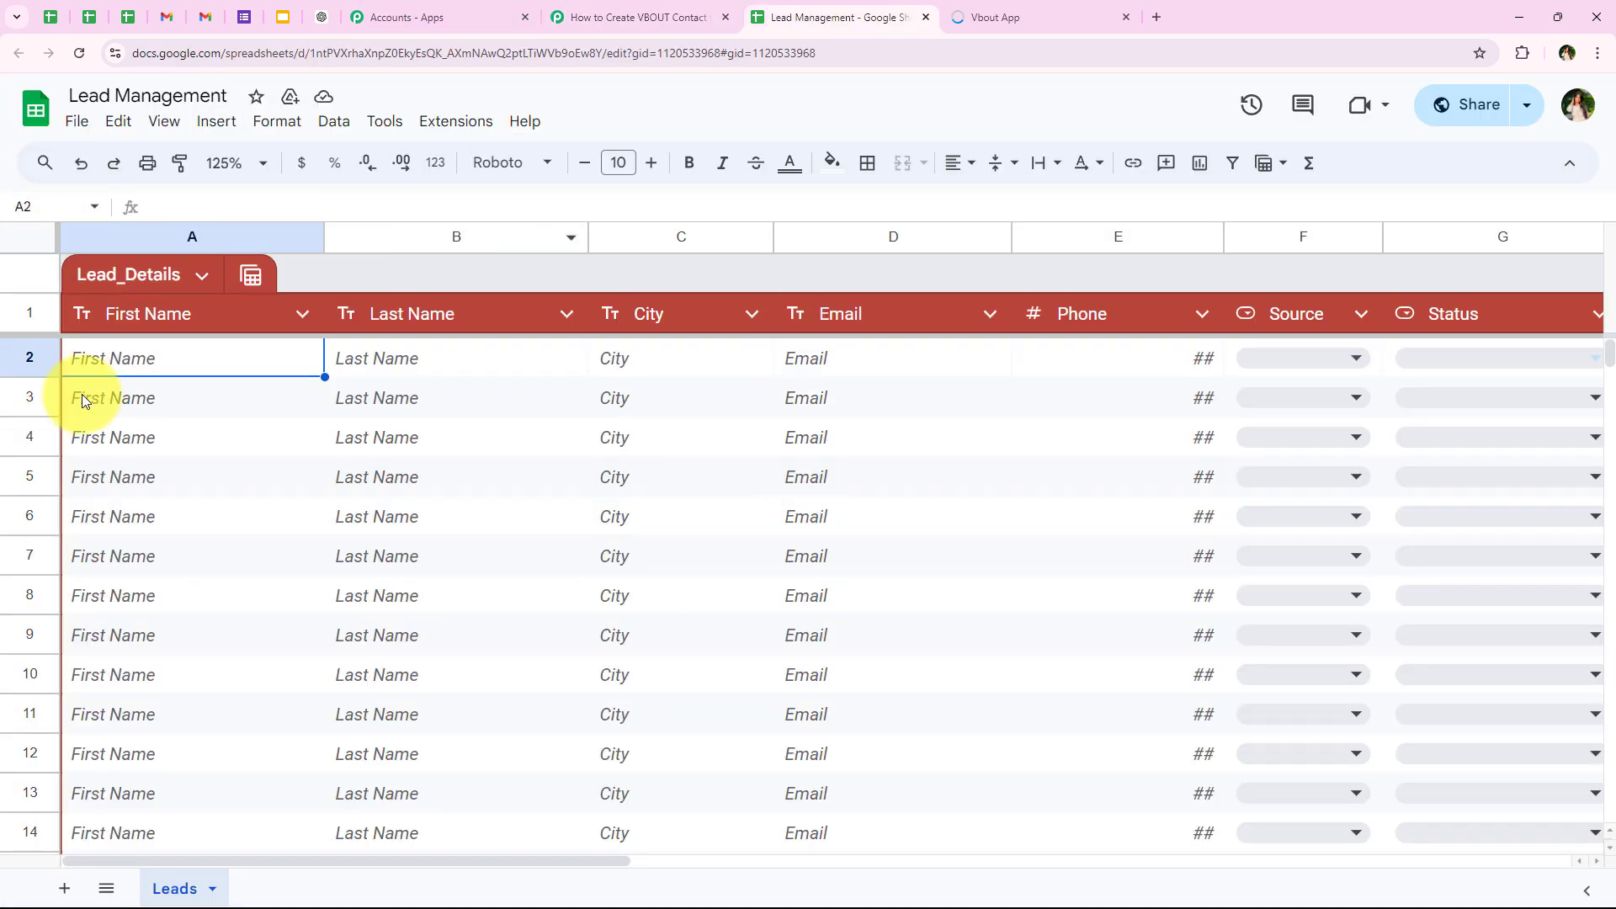
left_click_drag(279, 364, 274, 471)
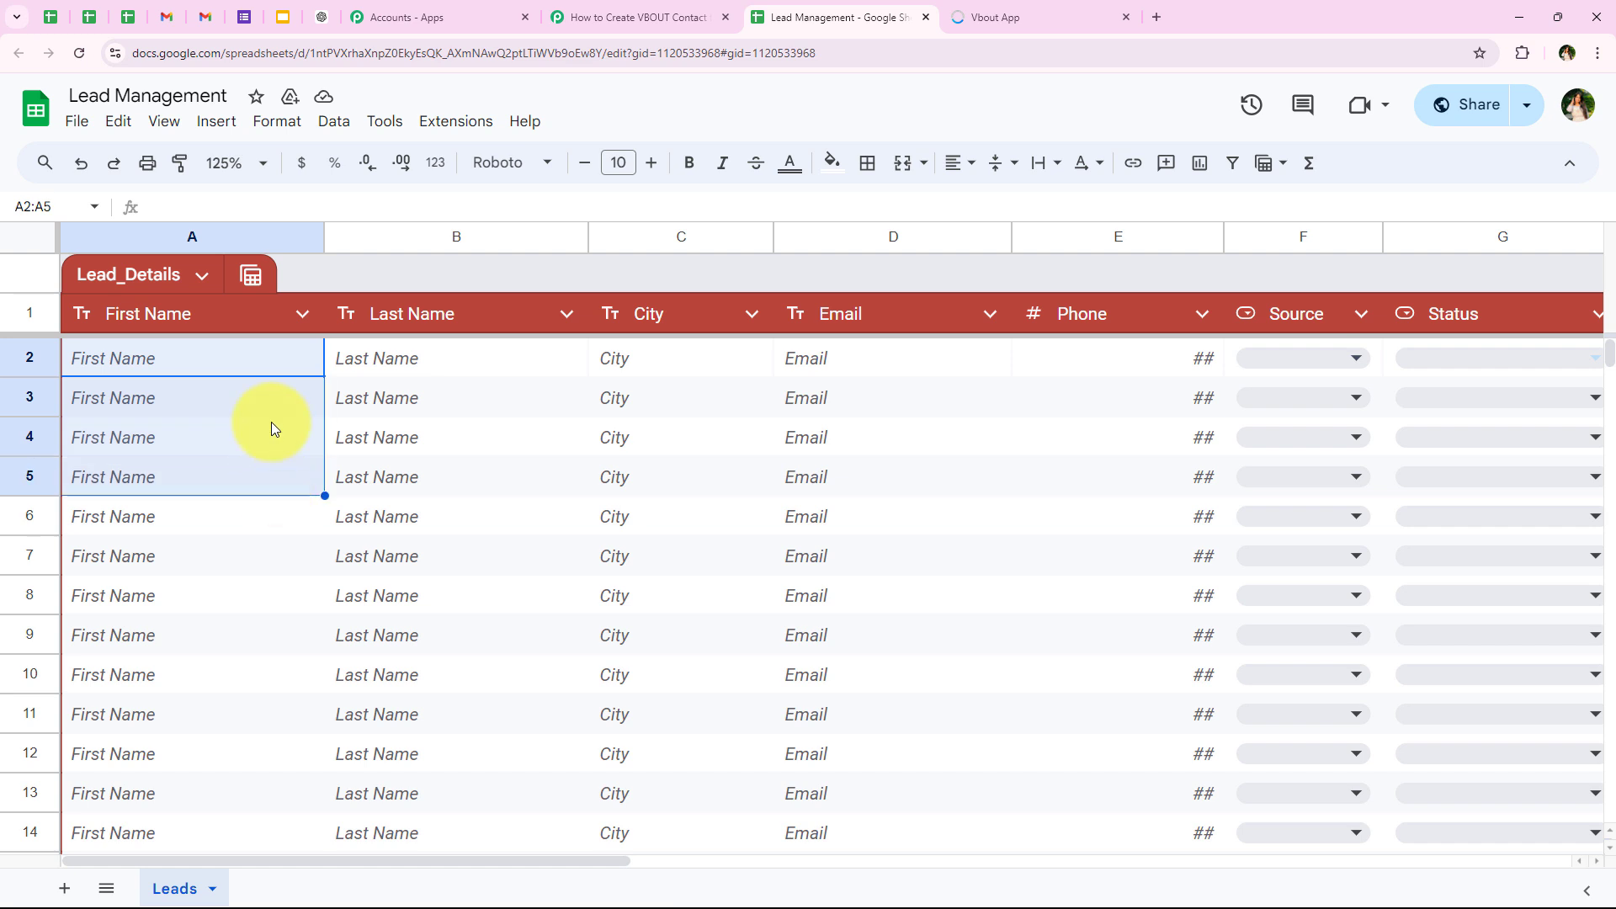
left_click(271, 423)
left_click(256, 363)
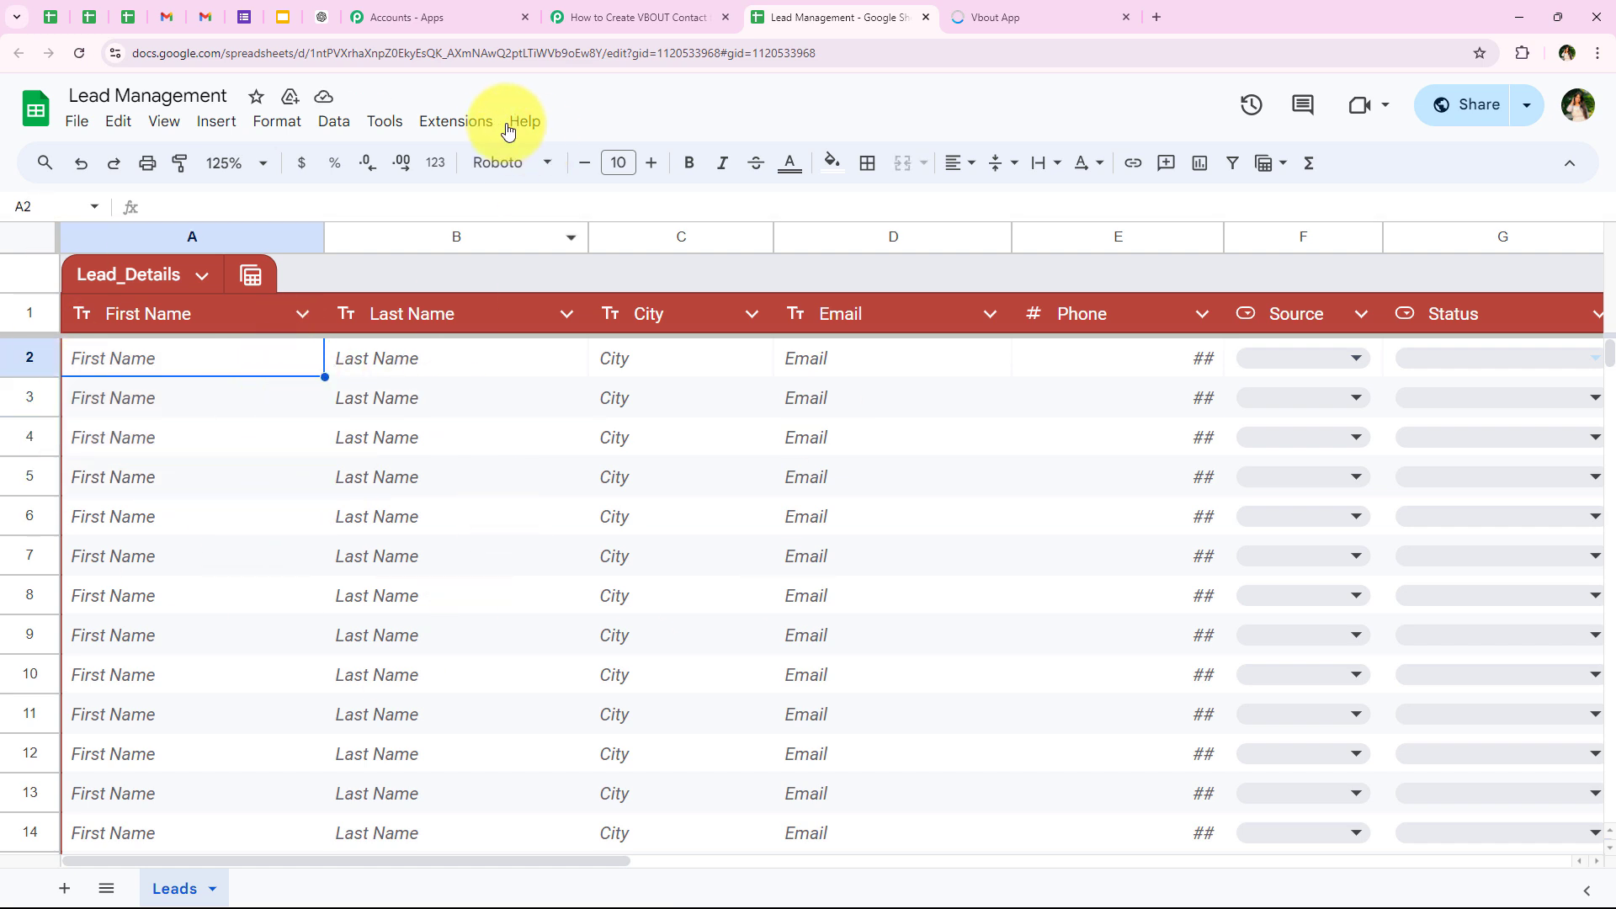
Step: Search the Google Workspace Marketplace for the Pabbly Connect Webhooks add-on, check its listing, and close the marketplace
left_click(456, 121)
mouse_move(725, 158)
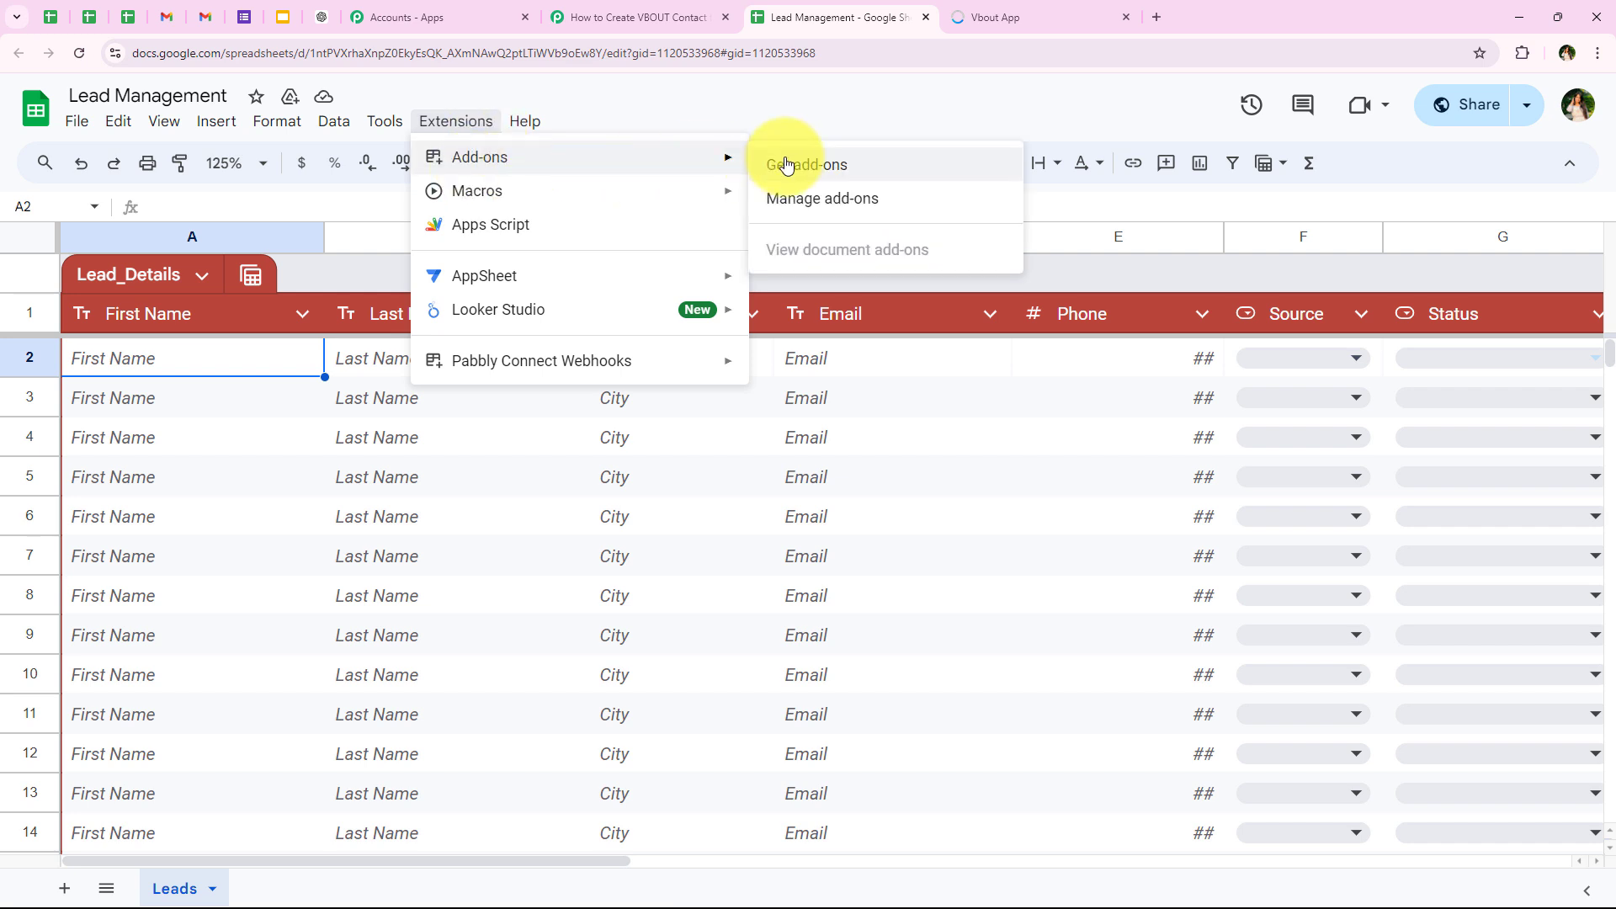
left_click(787, 165)
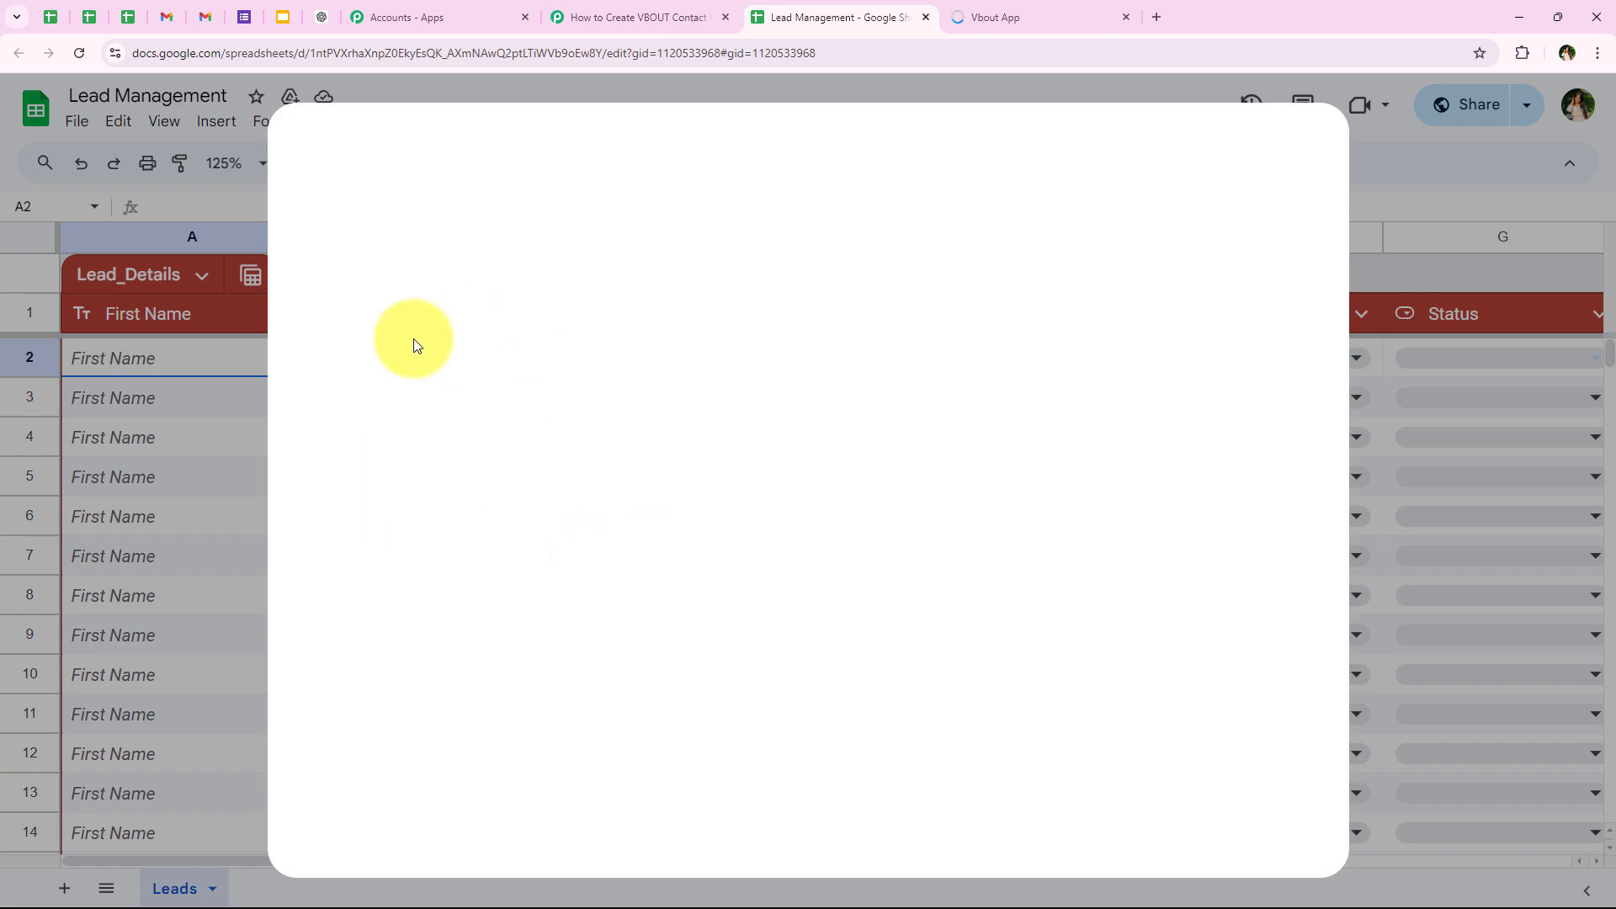
left_click(924, 159)
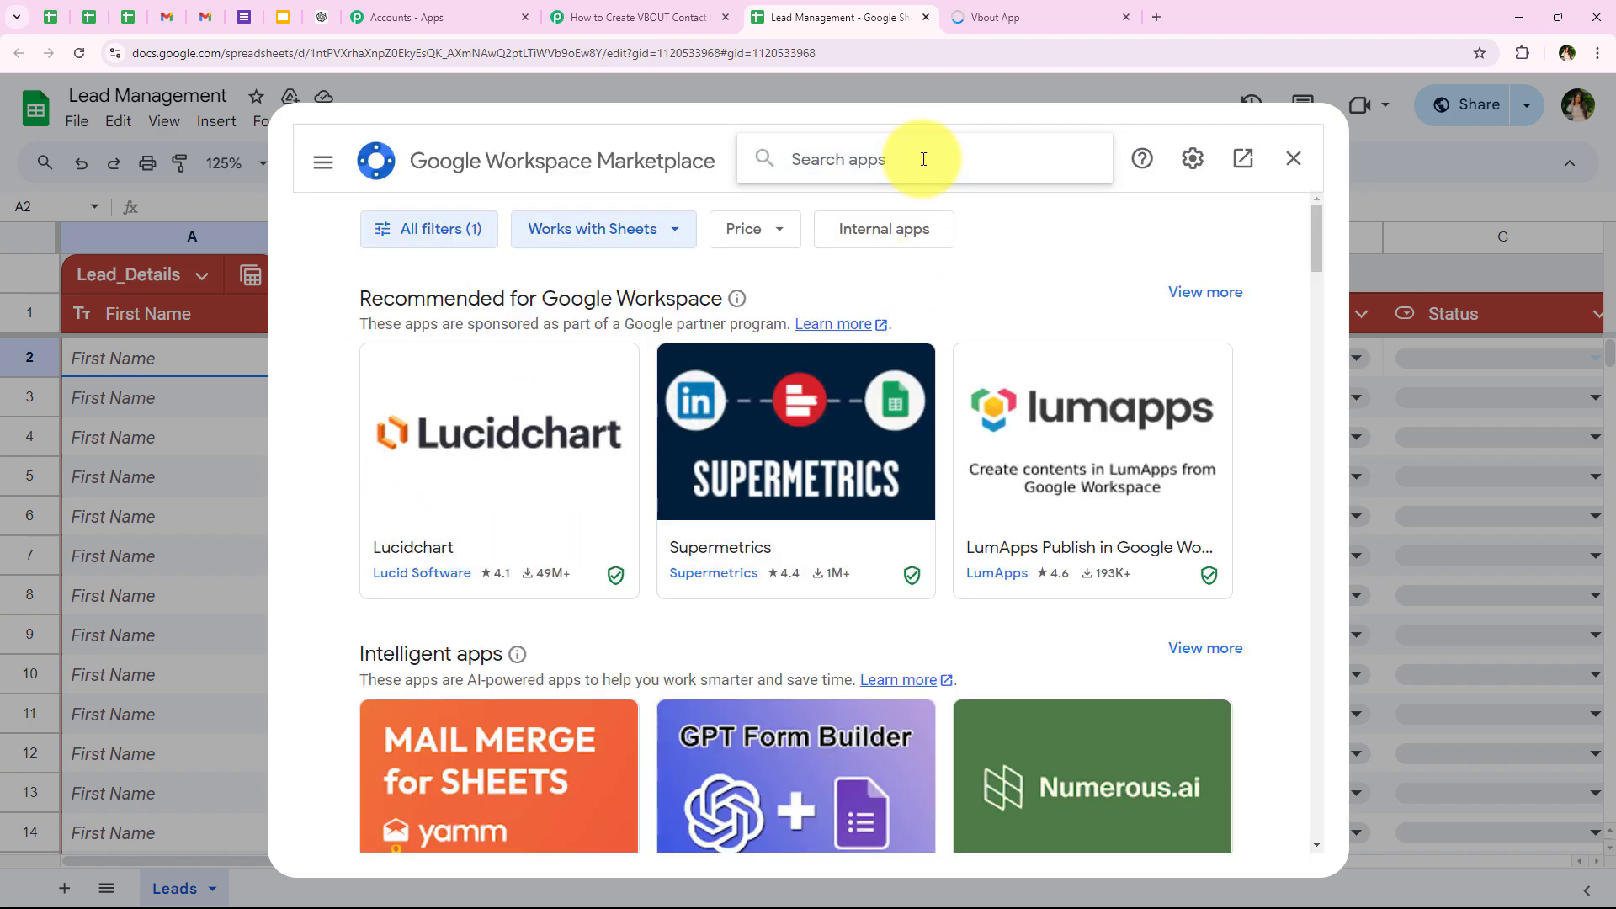
type("Pab")
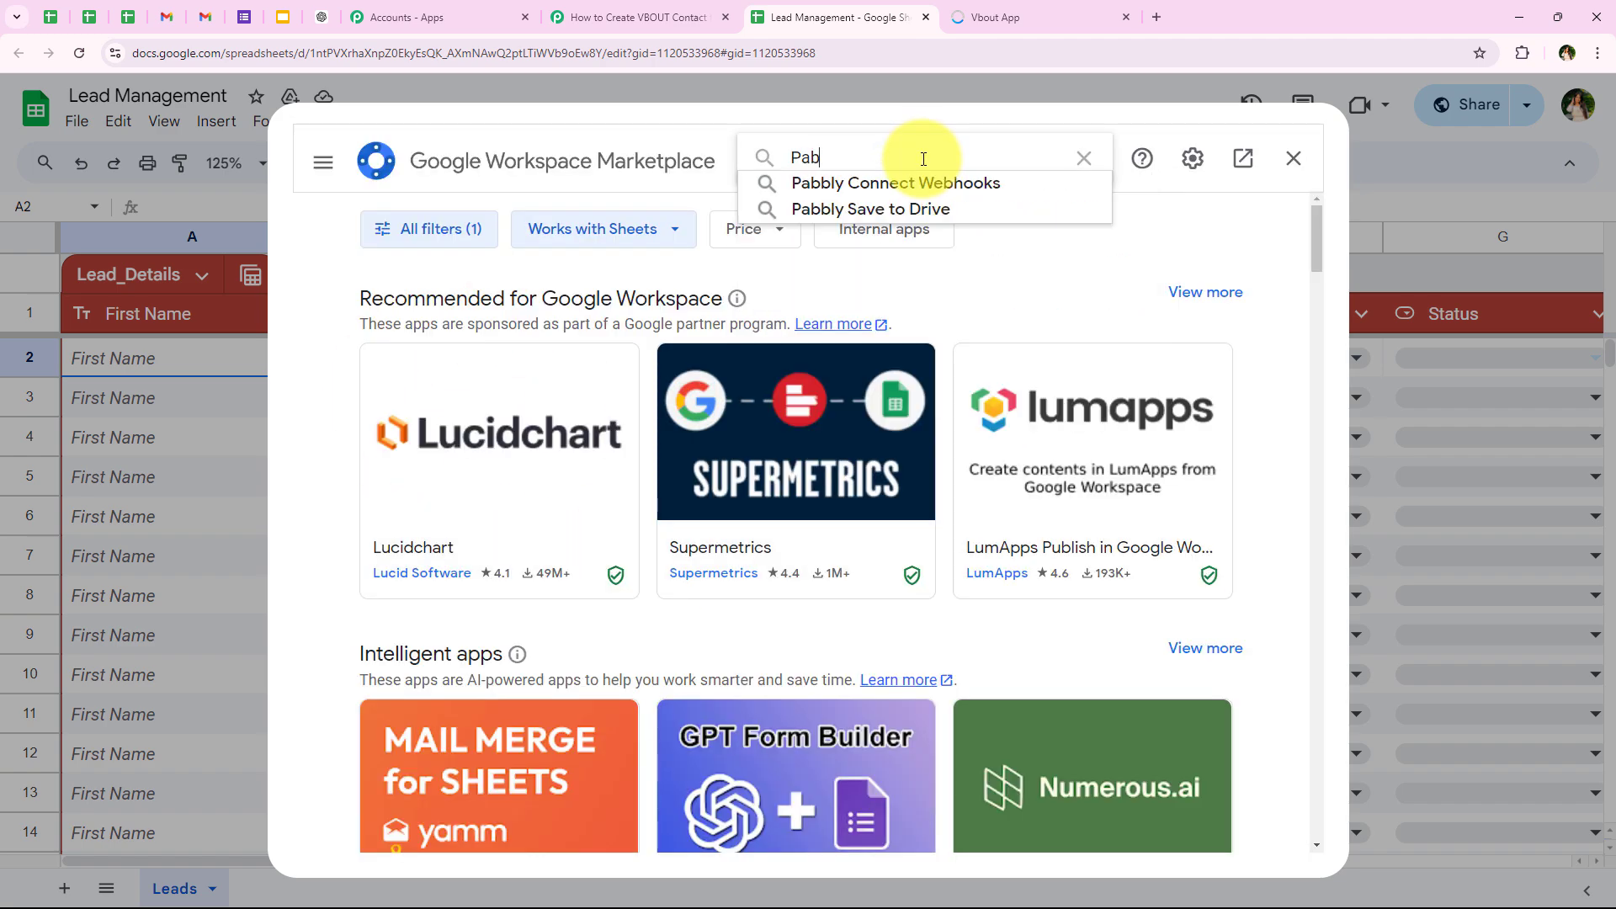
type("bly Conne")
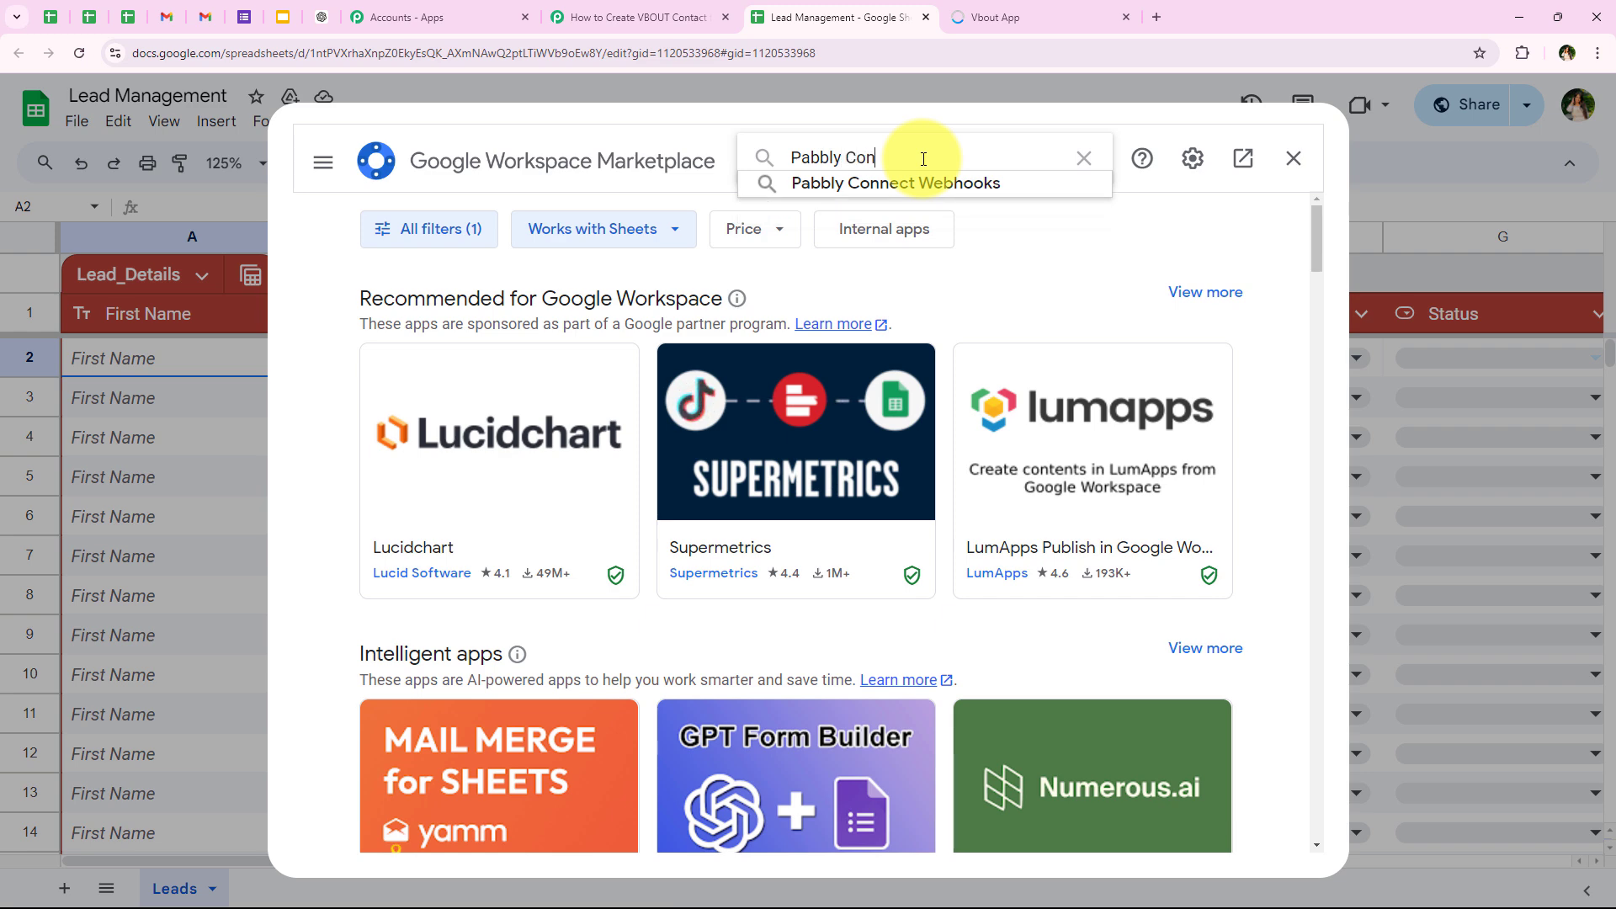
type("ct")
left_click(922, 182)
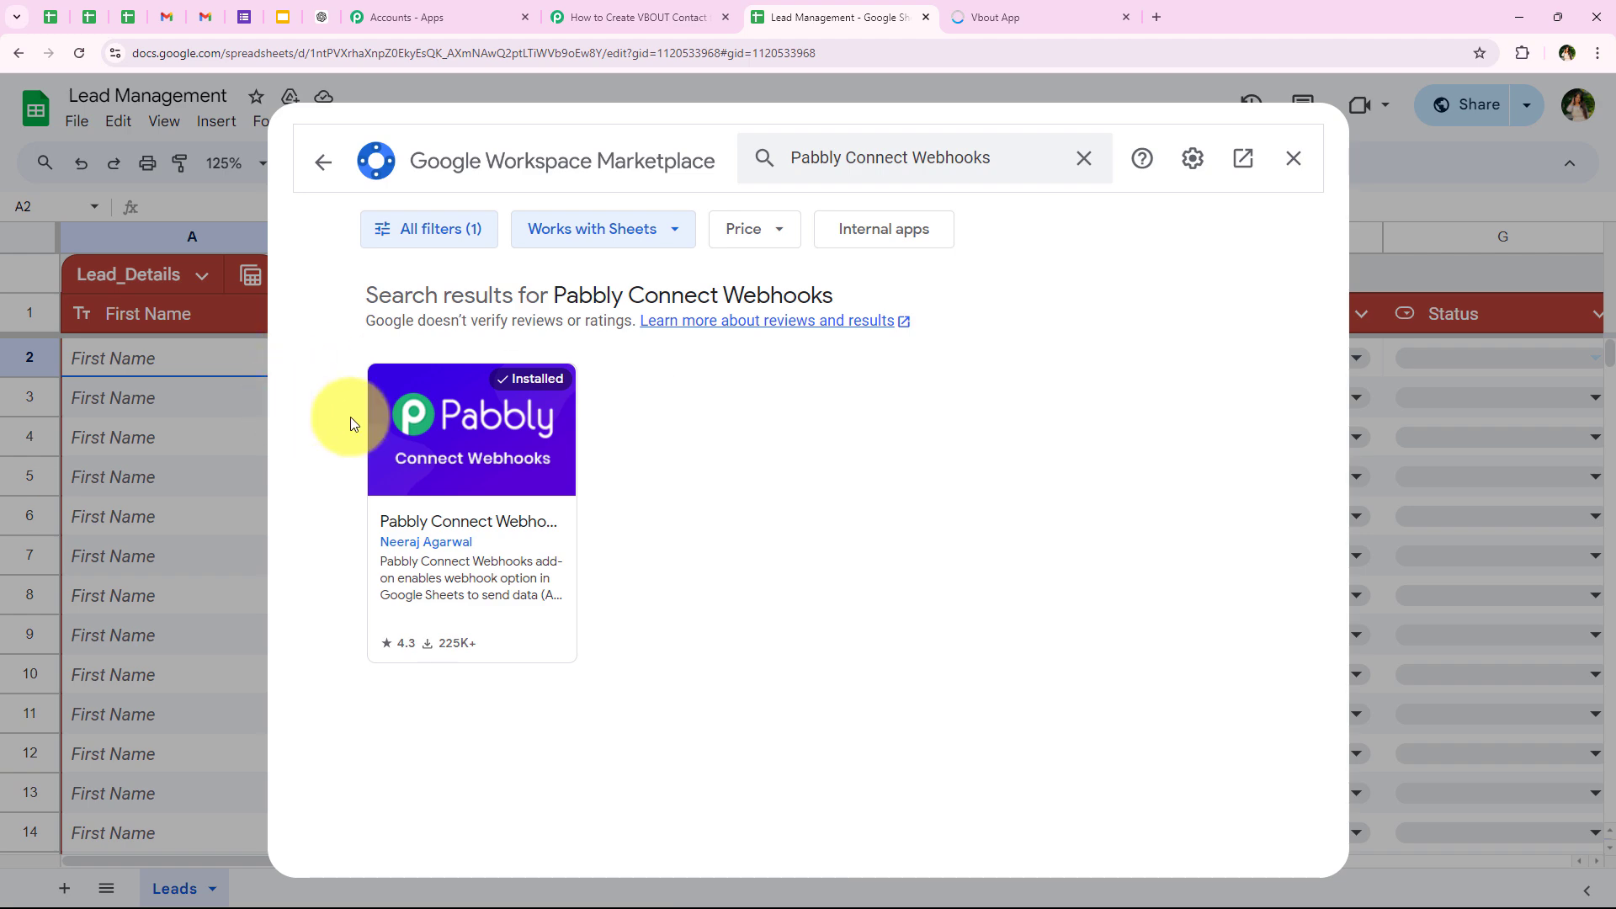
left_click(495, 391)
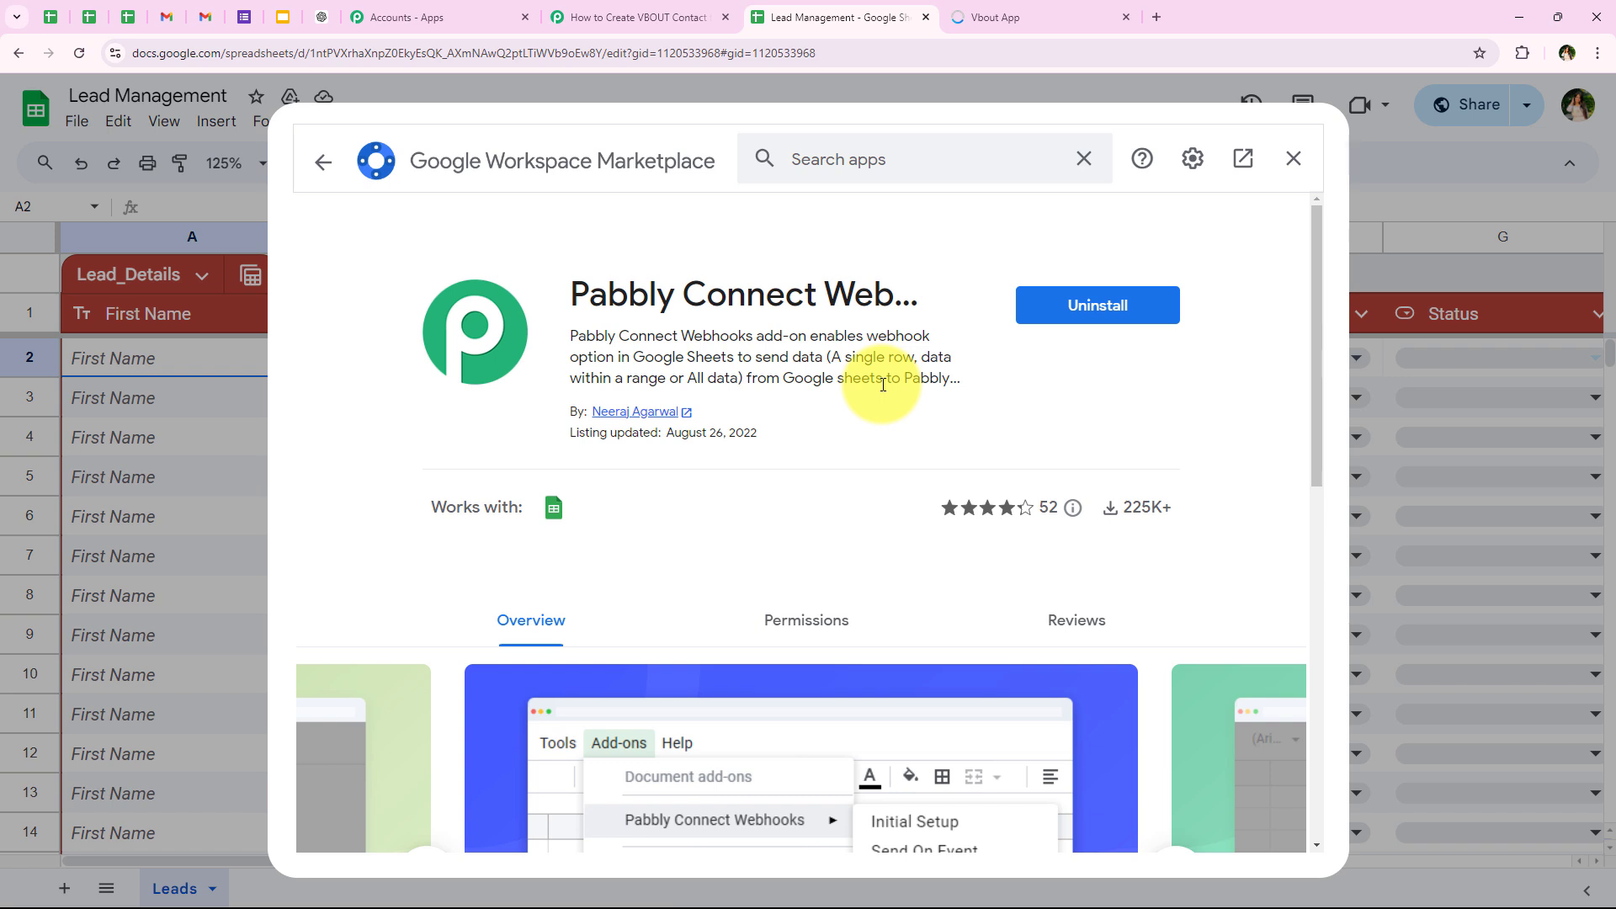
left_click(1294, 158)
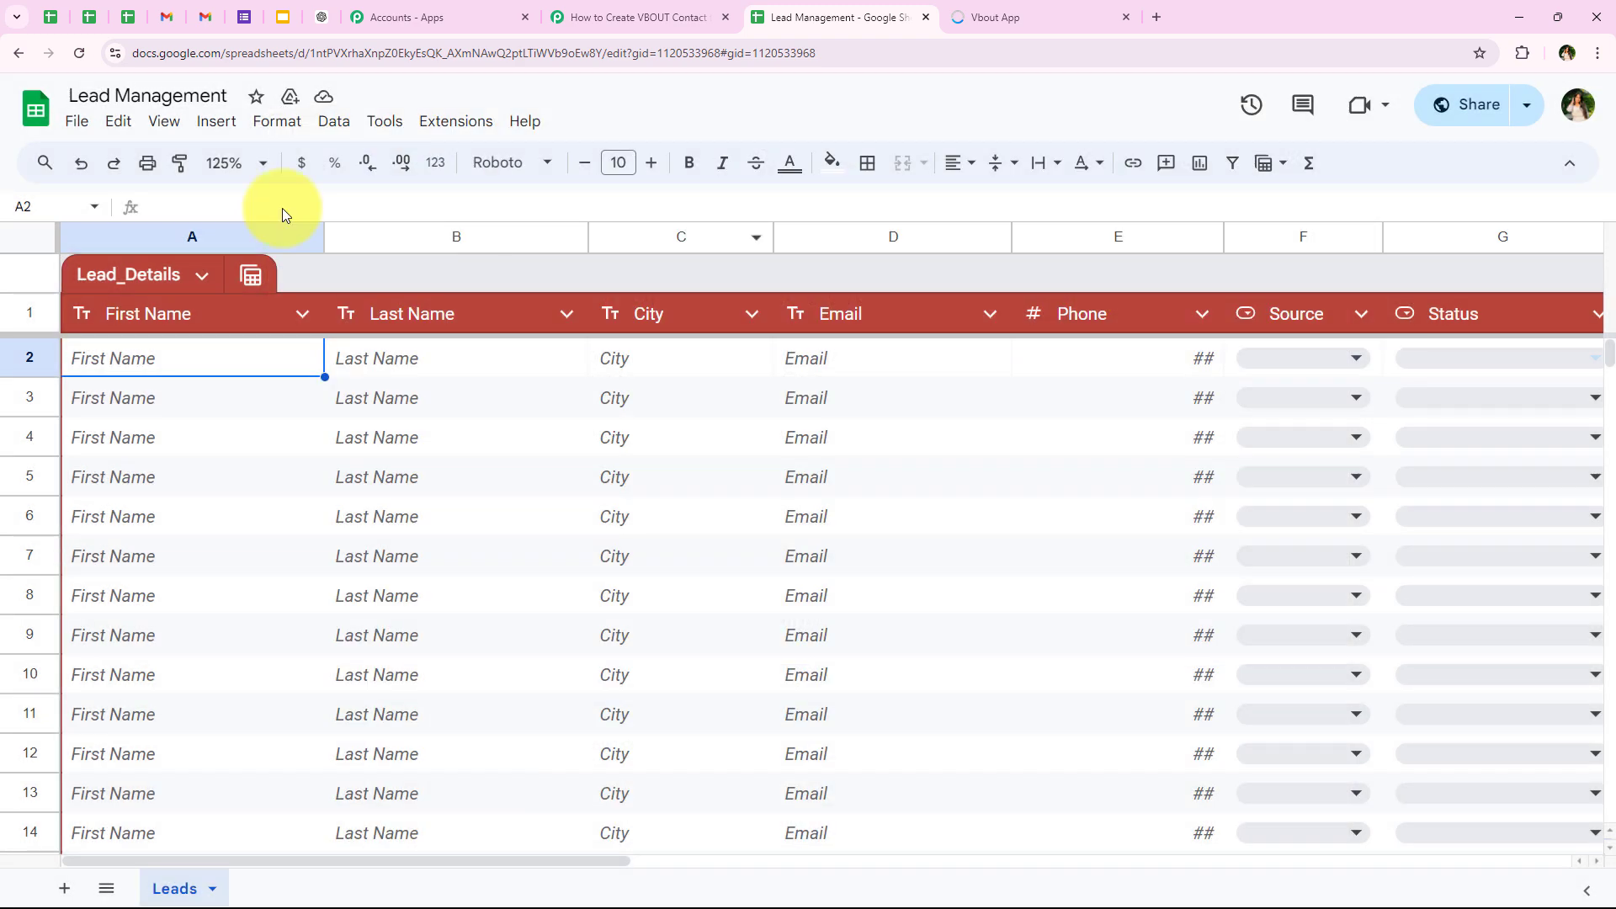
Step: Reload the Lead Management spreadsheet and set its zoom to 125%
left_click(83, 54)
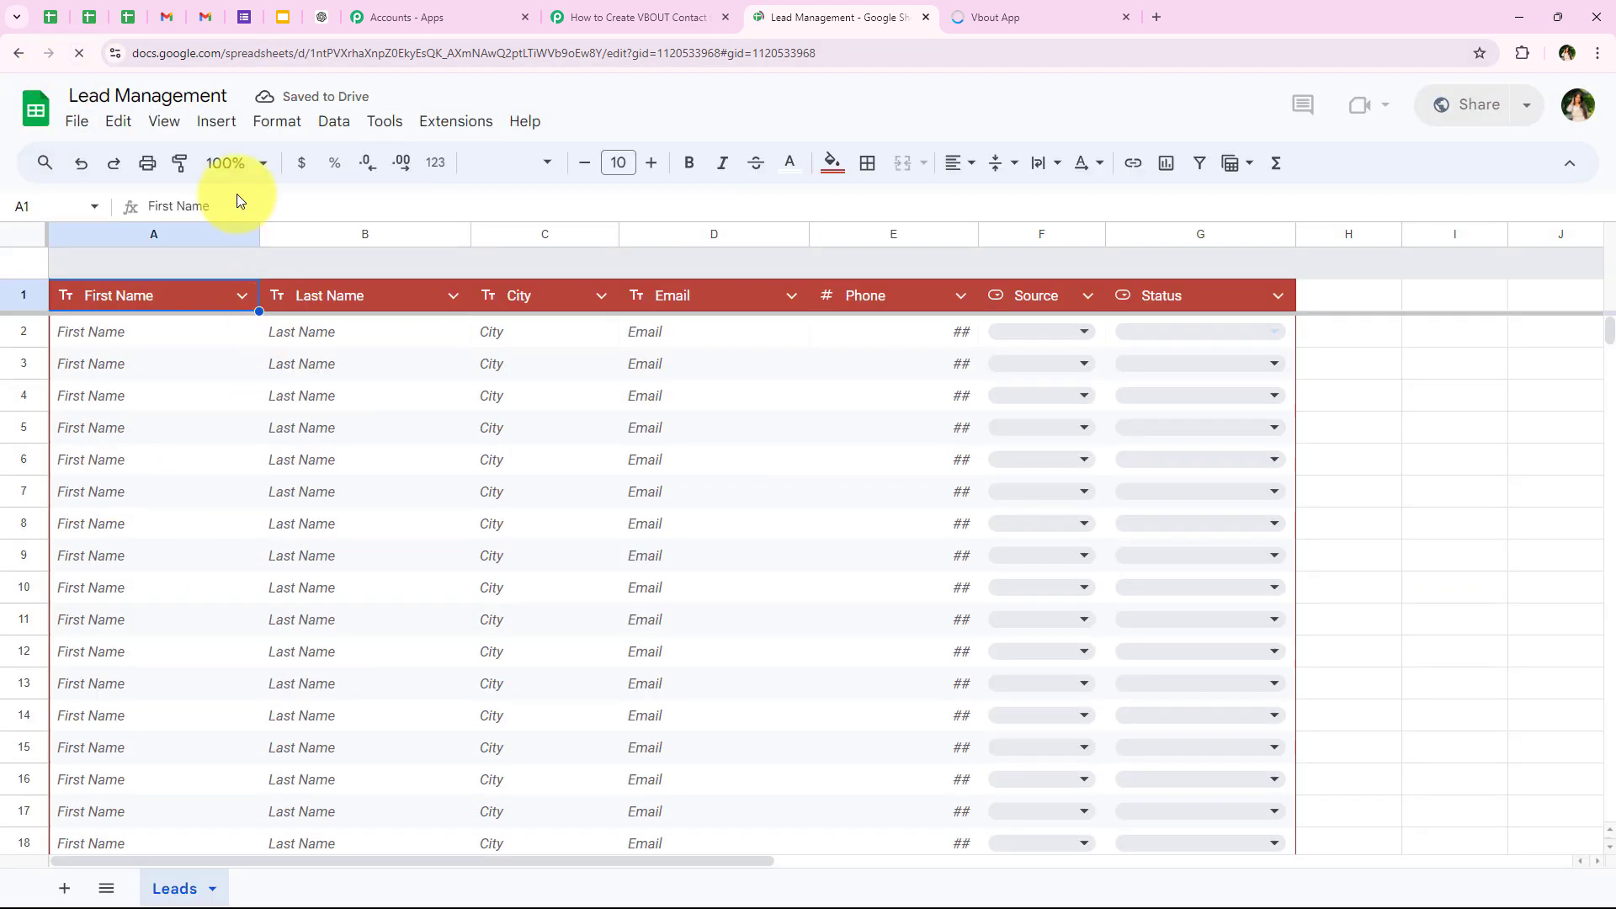
left_click(229, 162)
left_click(217, 337)
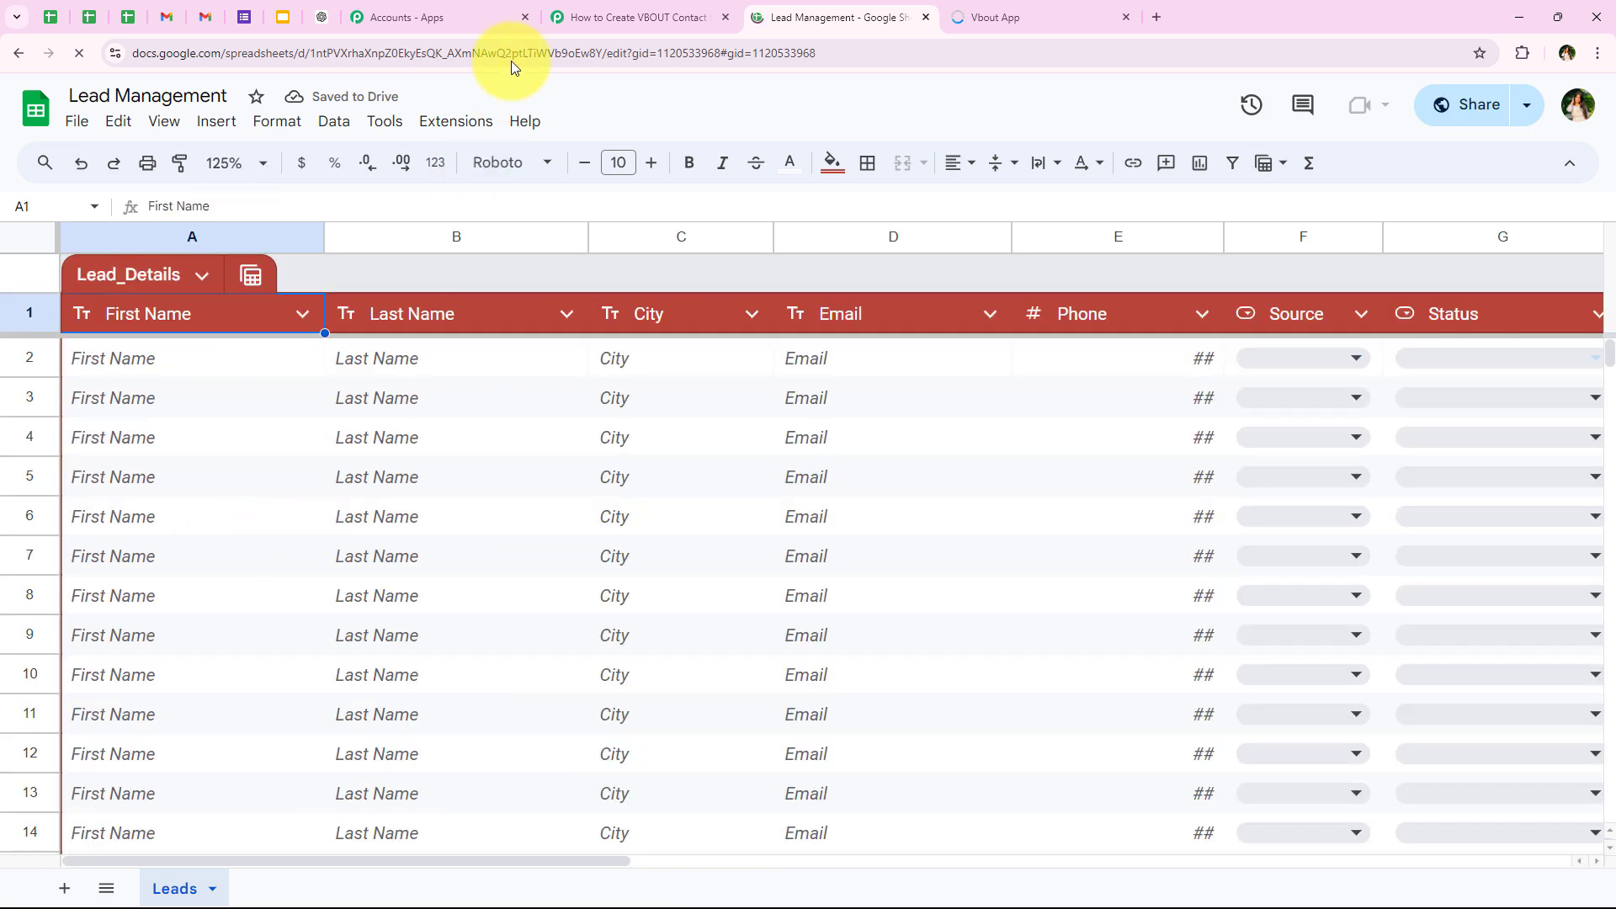
Step: Open the Initial Setup of Pabbly Connect Webhooks for the Leads sheet and paste the copied workflow webhook URL
left_click(451, 126)
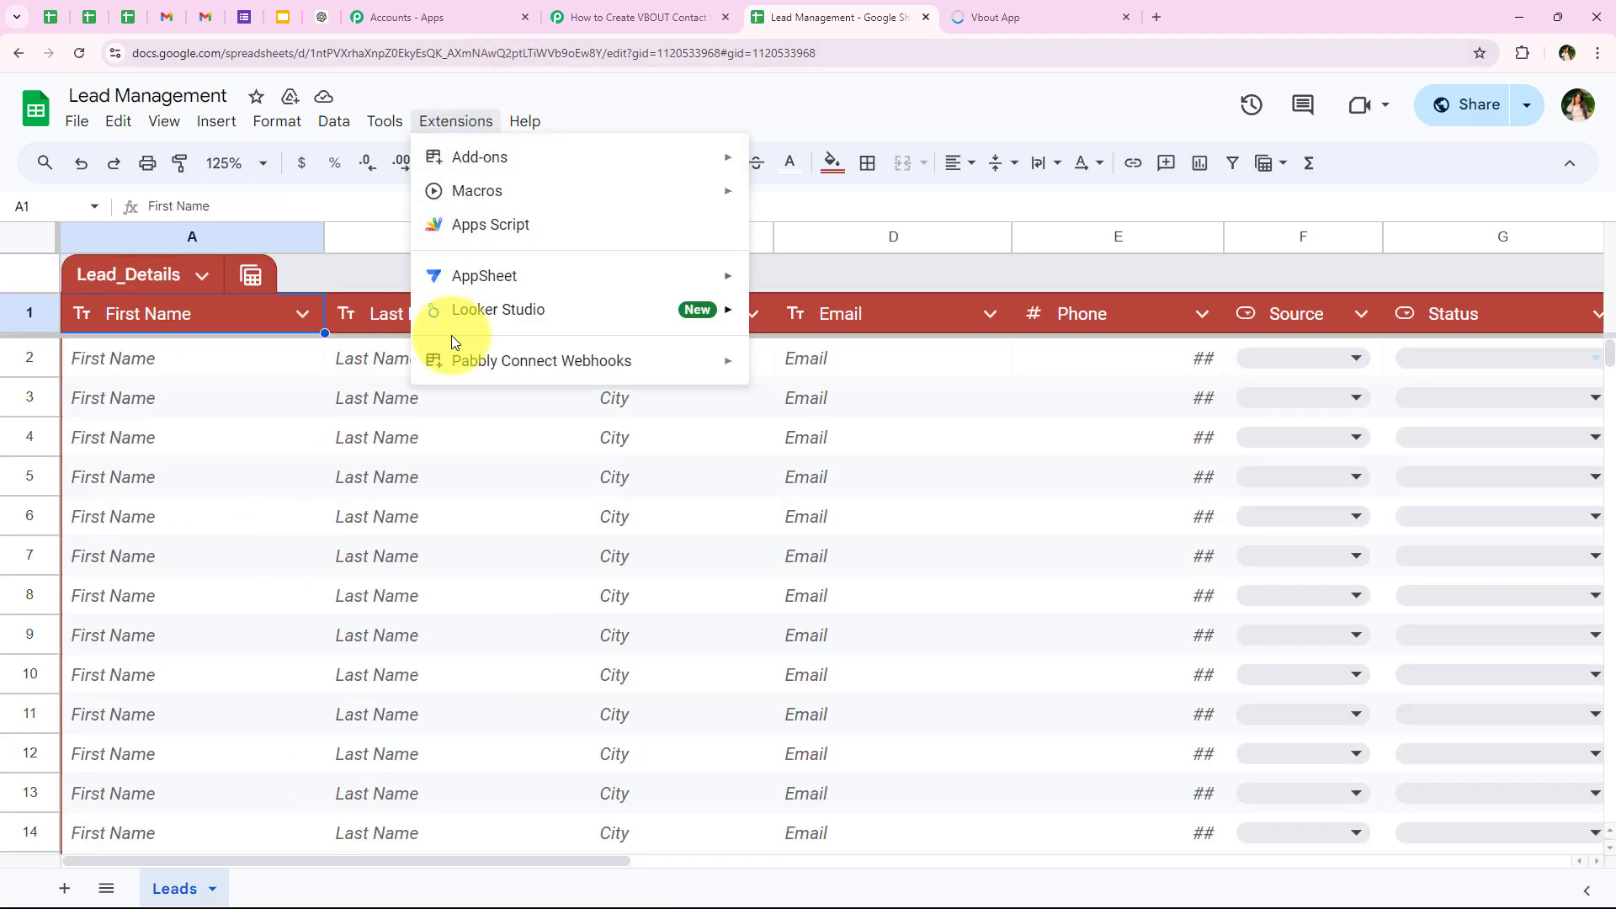
mouse_move(578, 367)
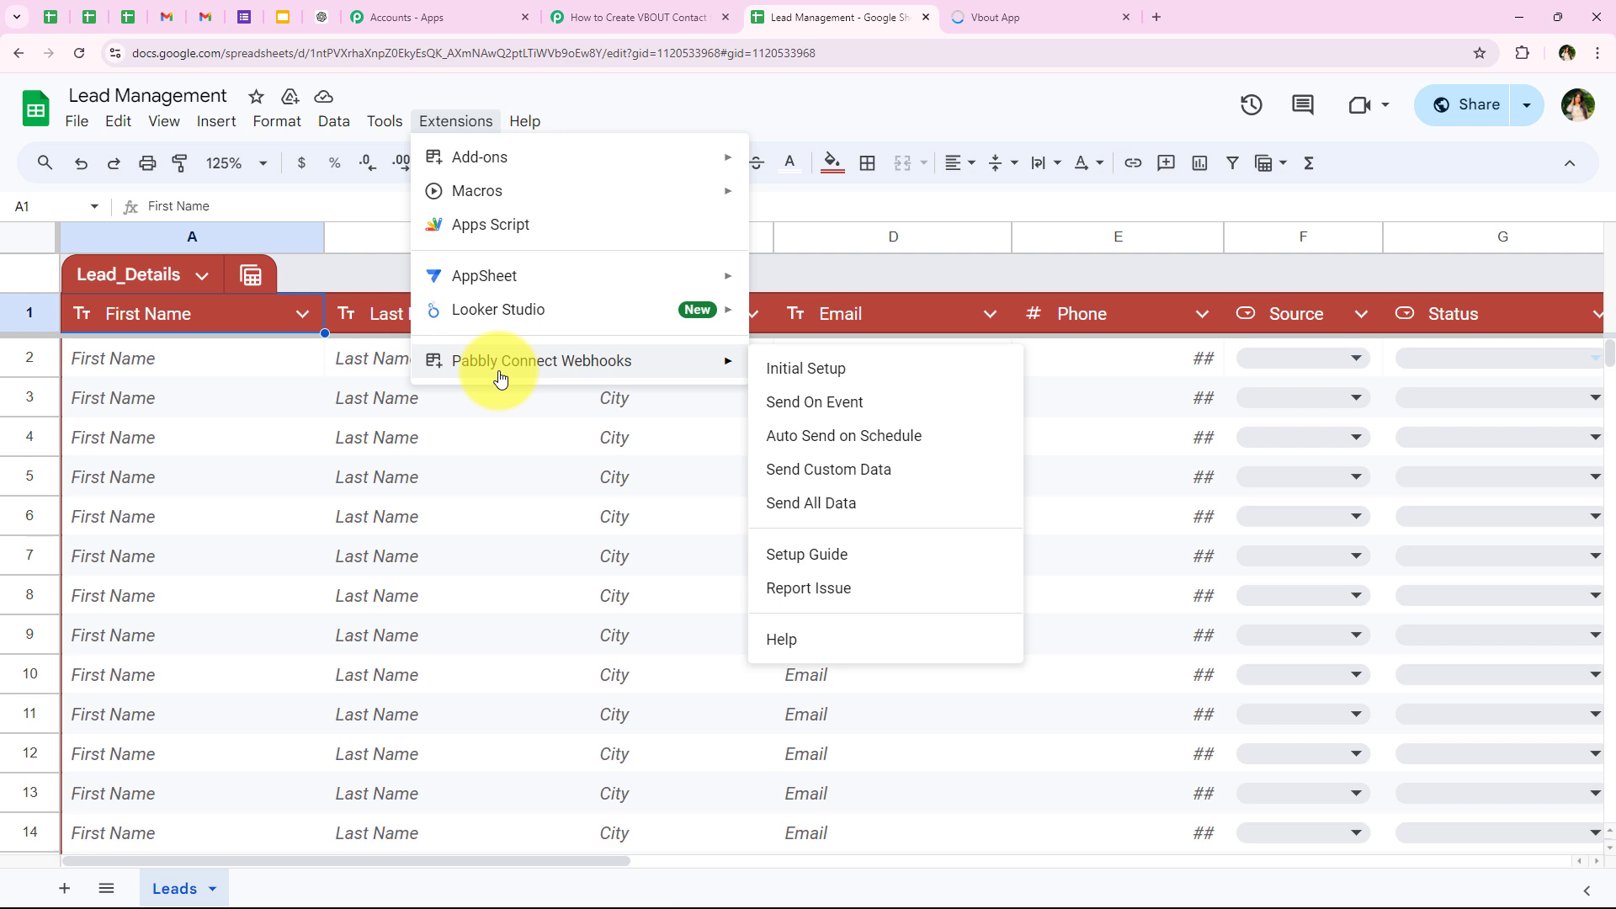
left_click(804, 369)
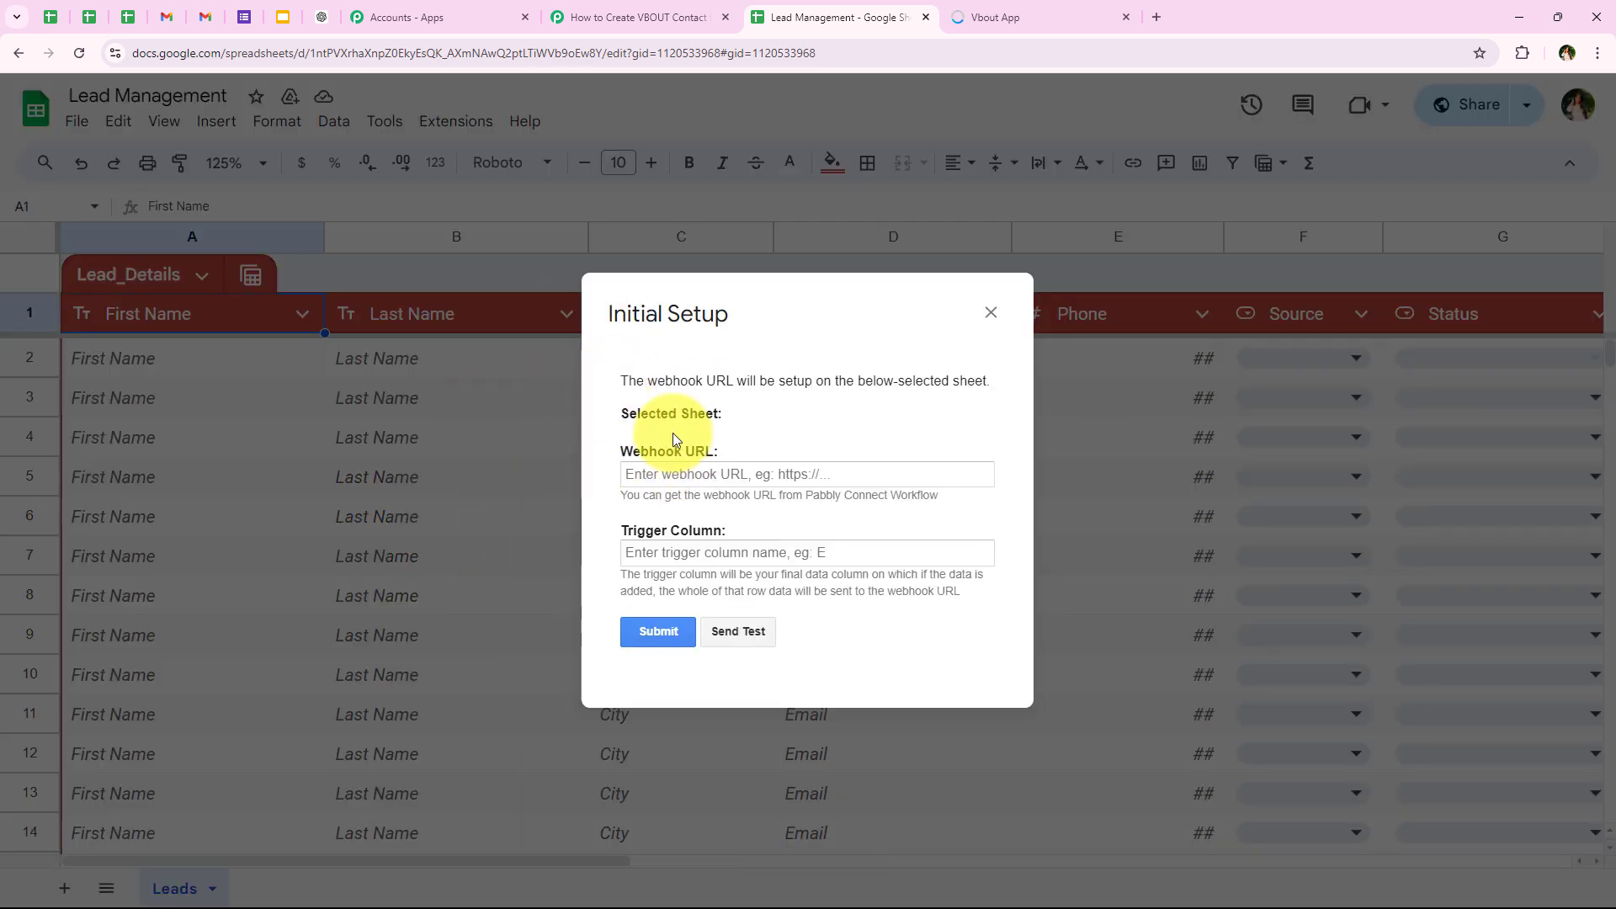
triple_click(625, 453)
left_click_drag(733, 523, 756, 523)
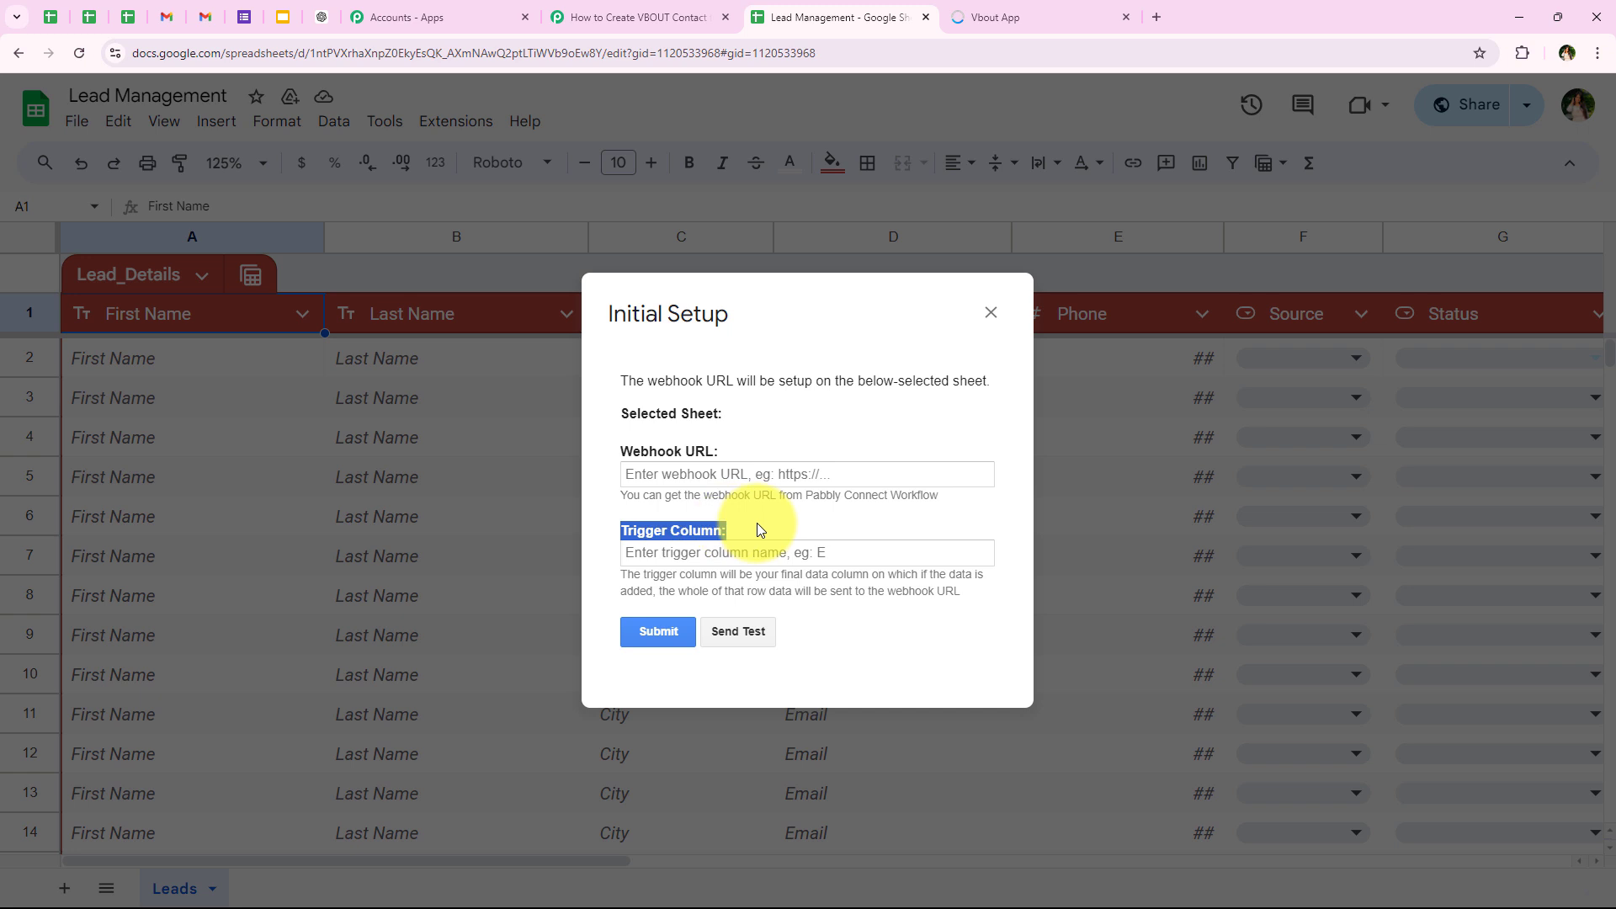
left_click(756, 523)
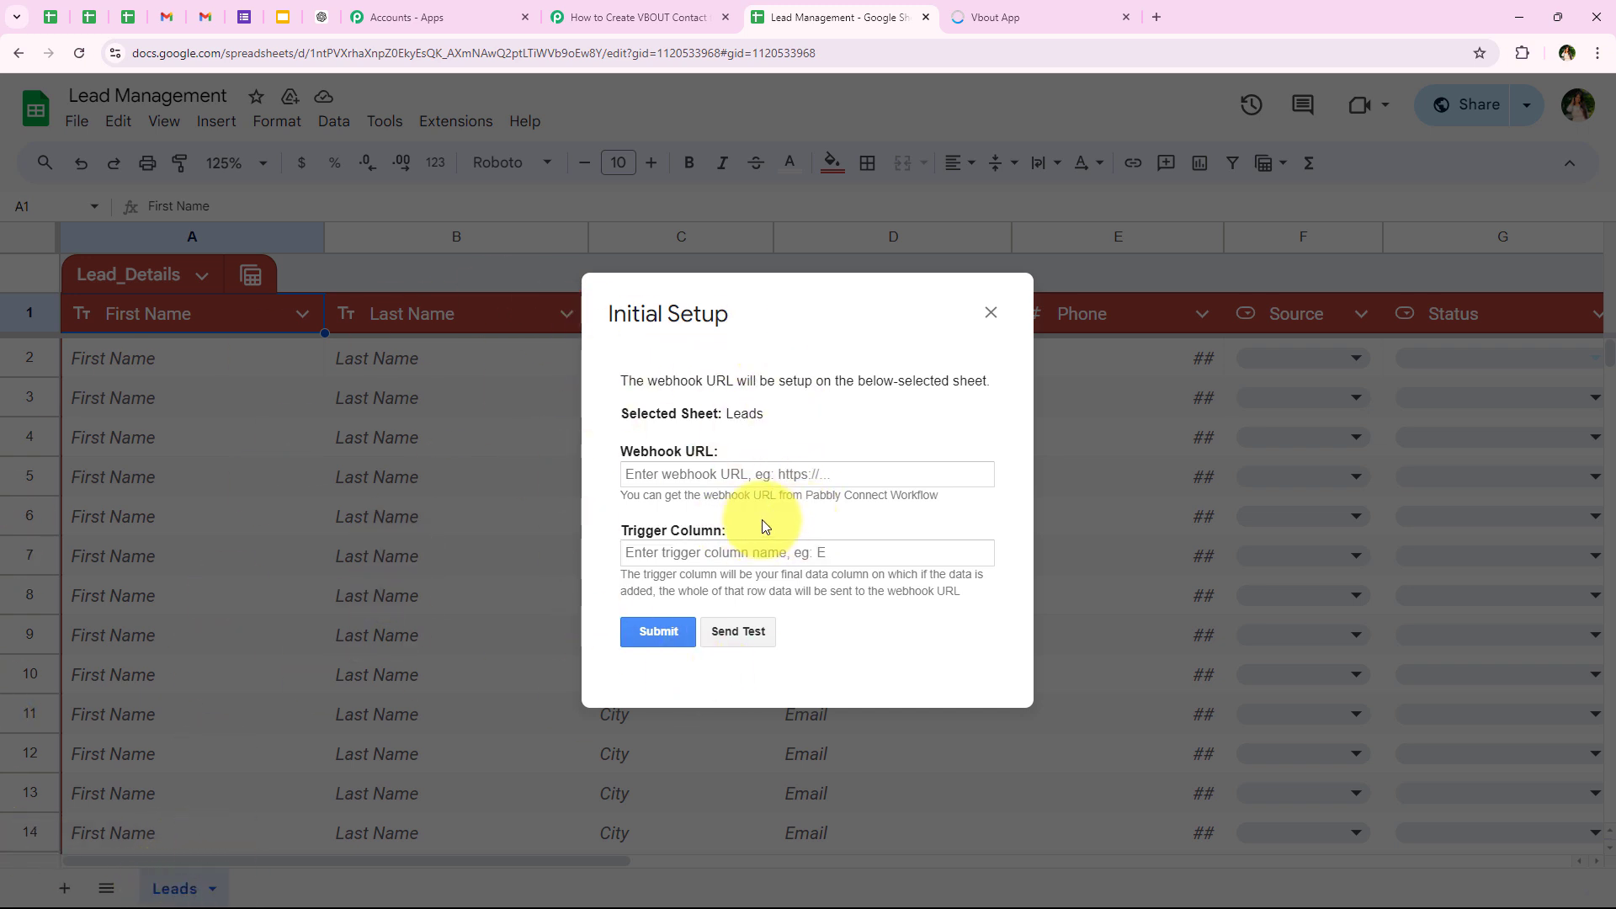
left_click(677, 474)
right_click(678, 483)
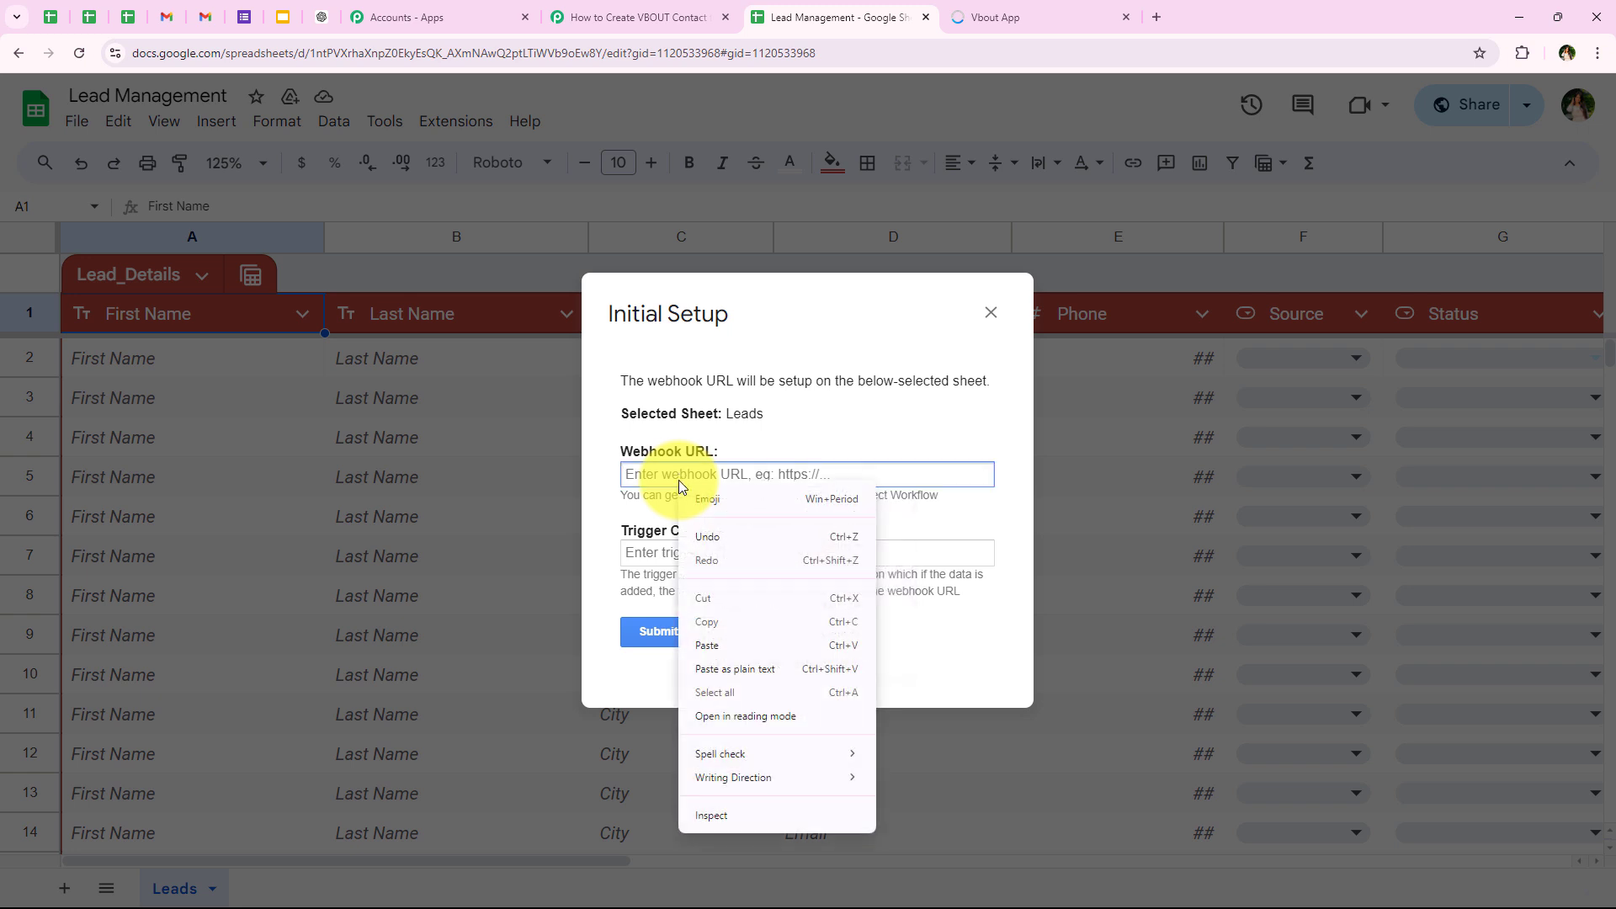
left_click(734, 645)
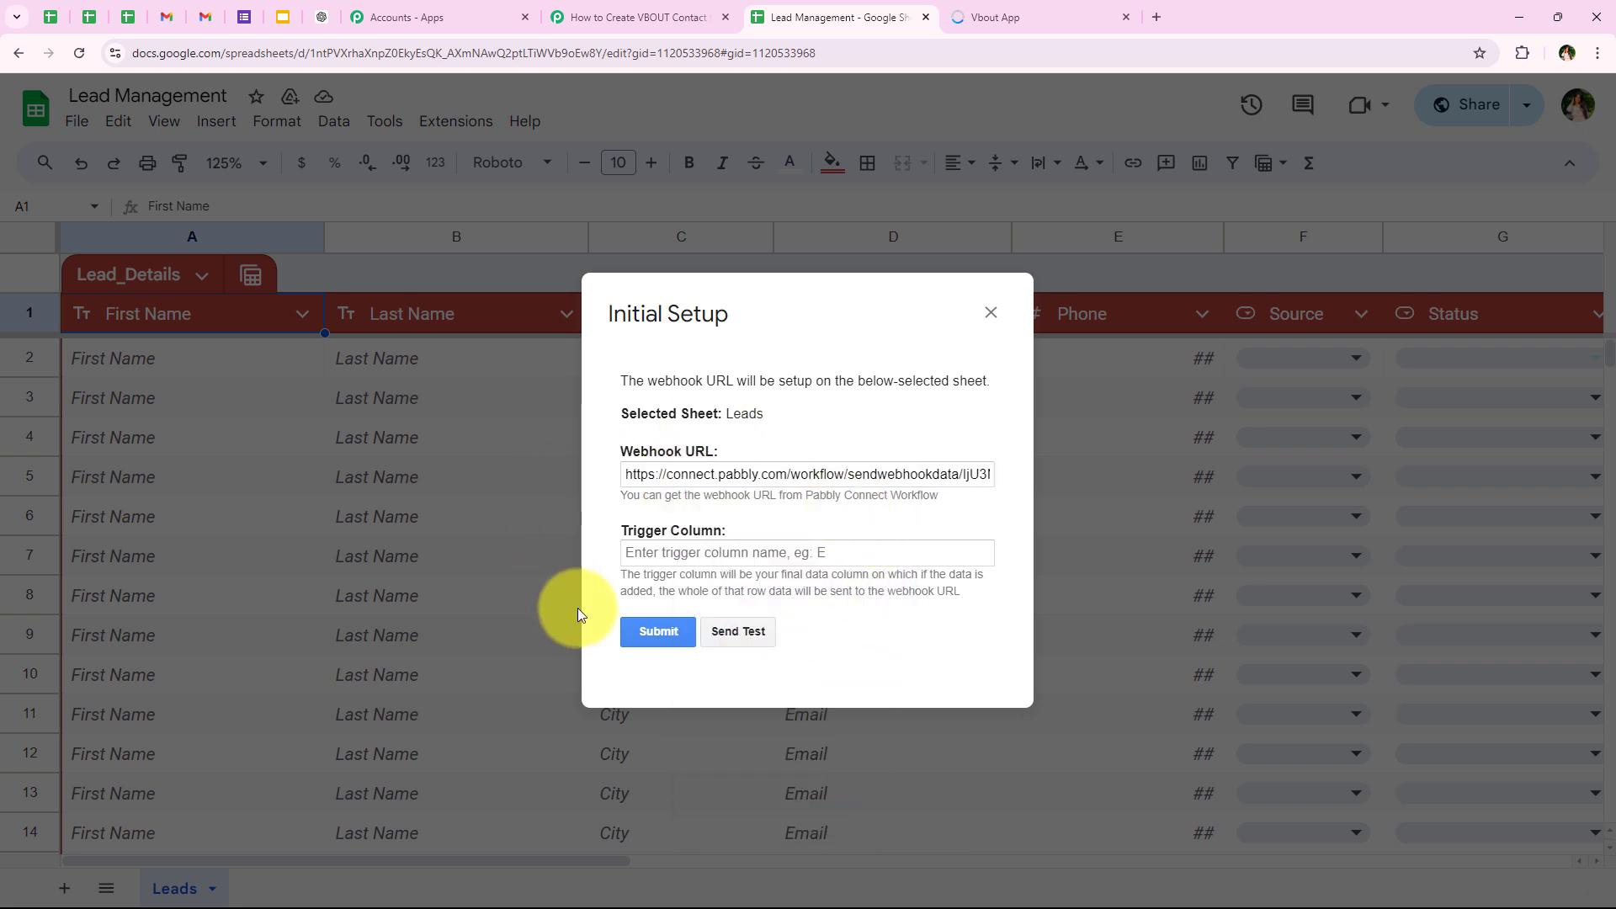
Step: Set the webhook's trigger column to G, submit the initial setup, and close it
left_click_drag(579, 532, 771, 529)
left_click(614, 628)
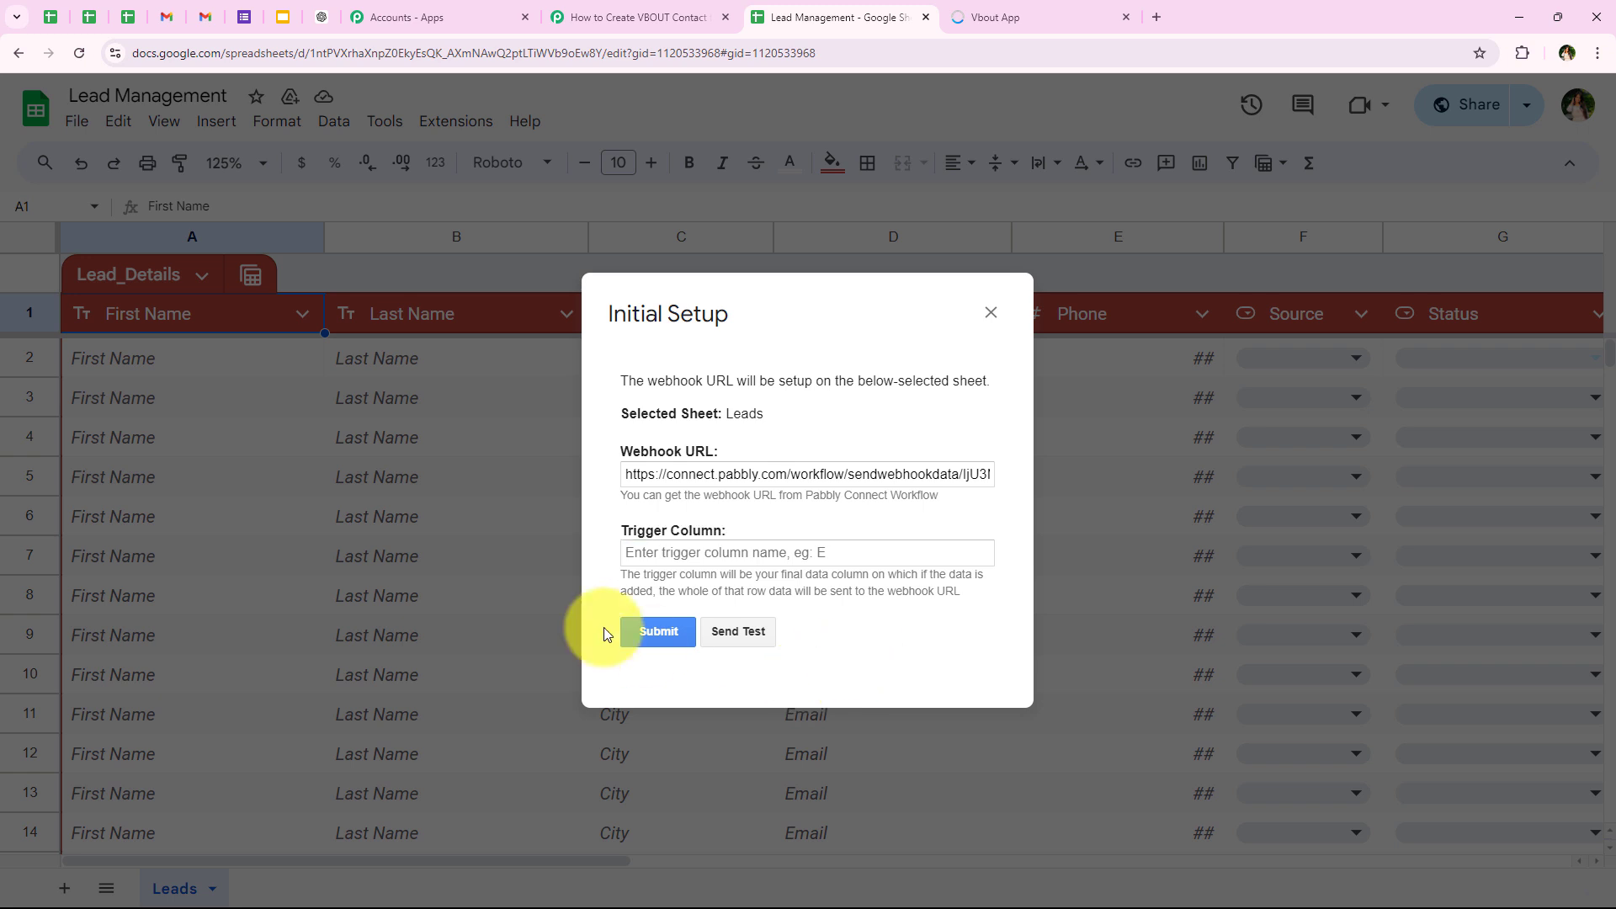
left_click_drag(618, 559, 875, 576)
left_click(905, 637)
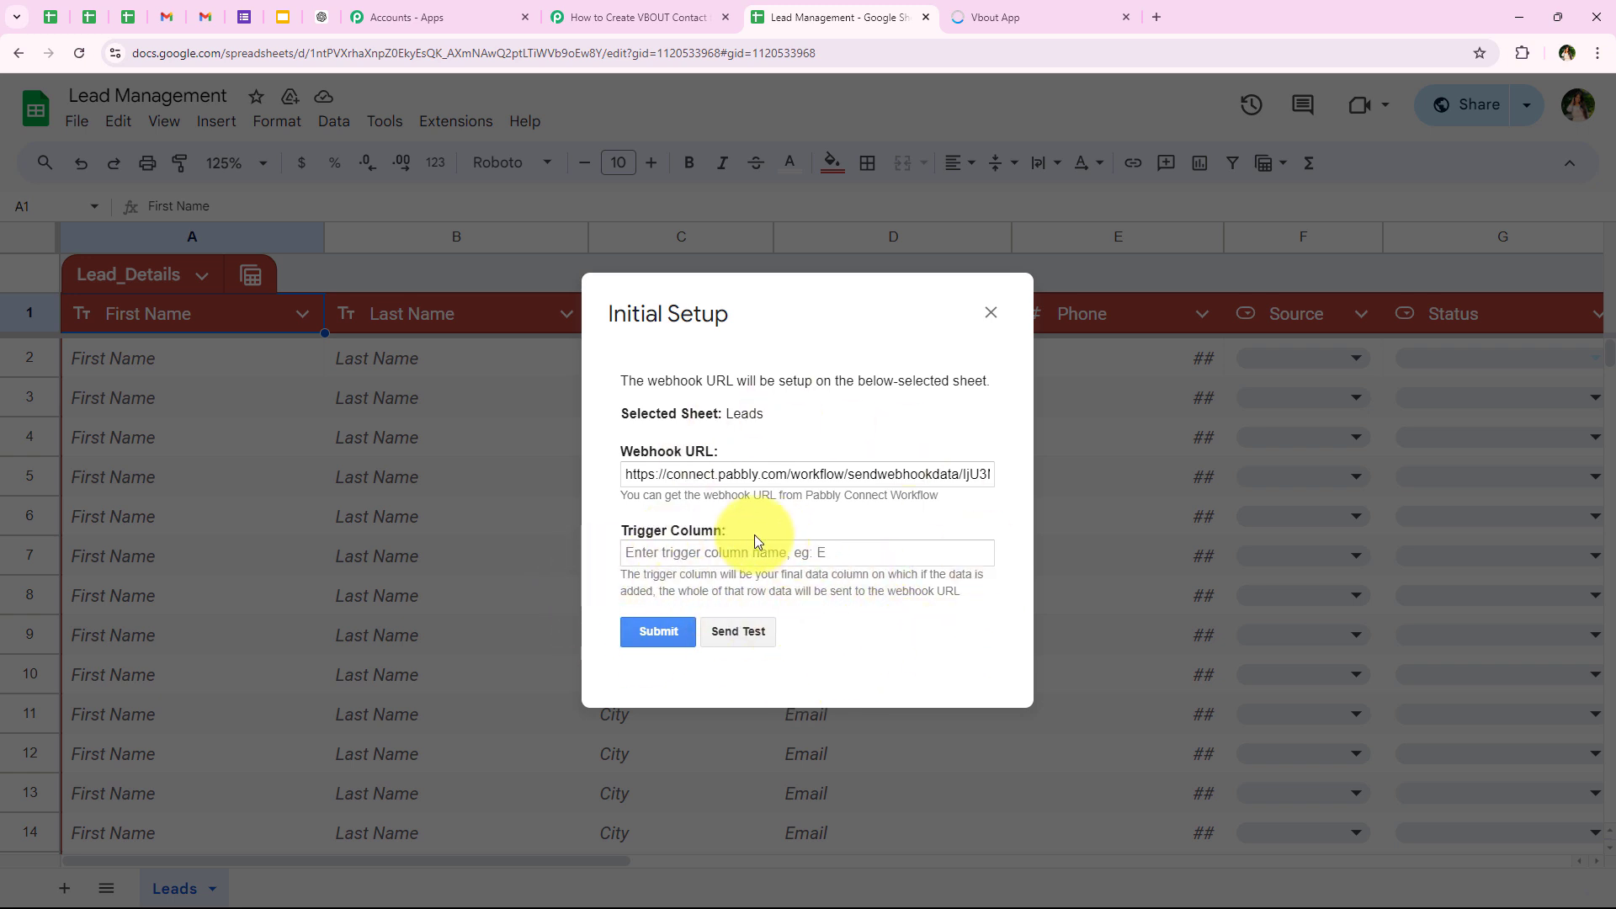
left_click(691, 552)
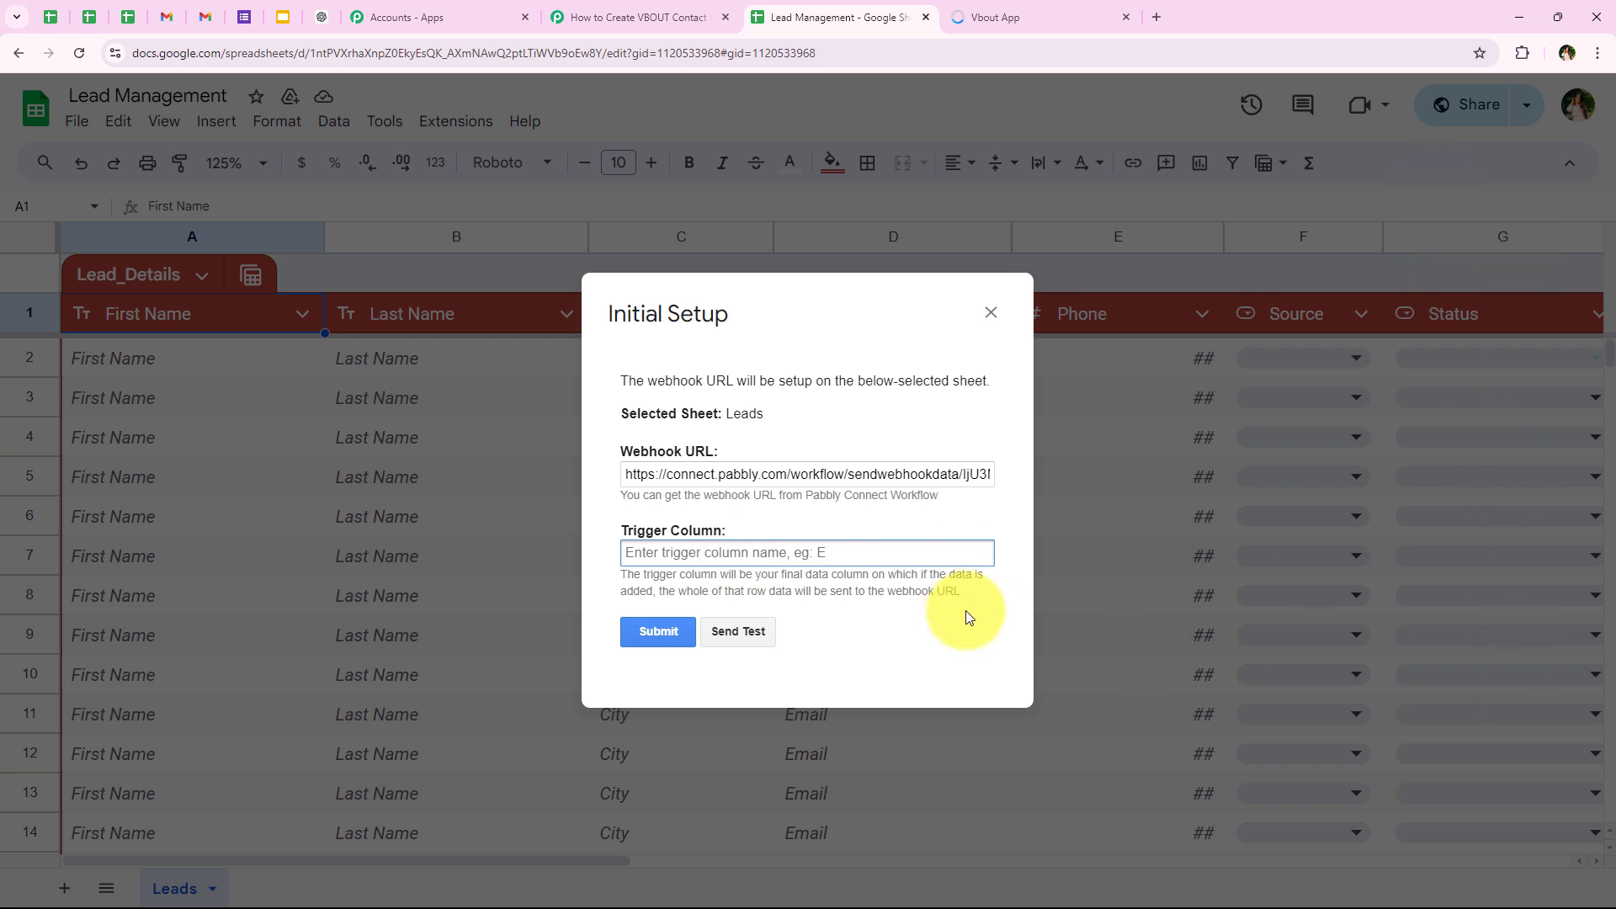
type("G")
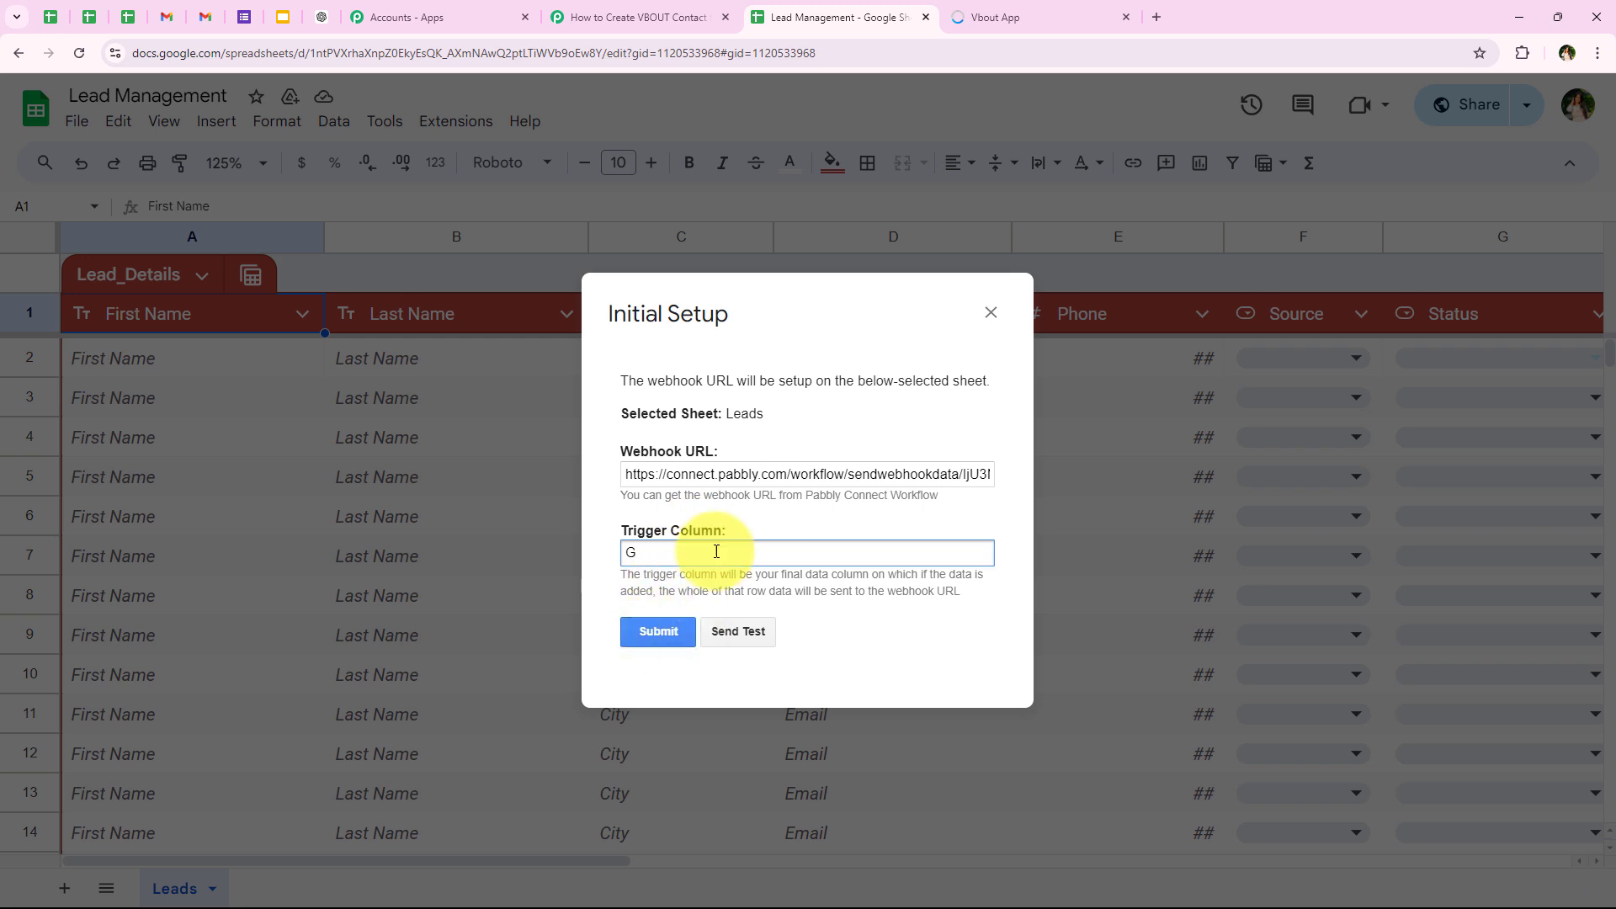
left_click(684, 640)
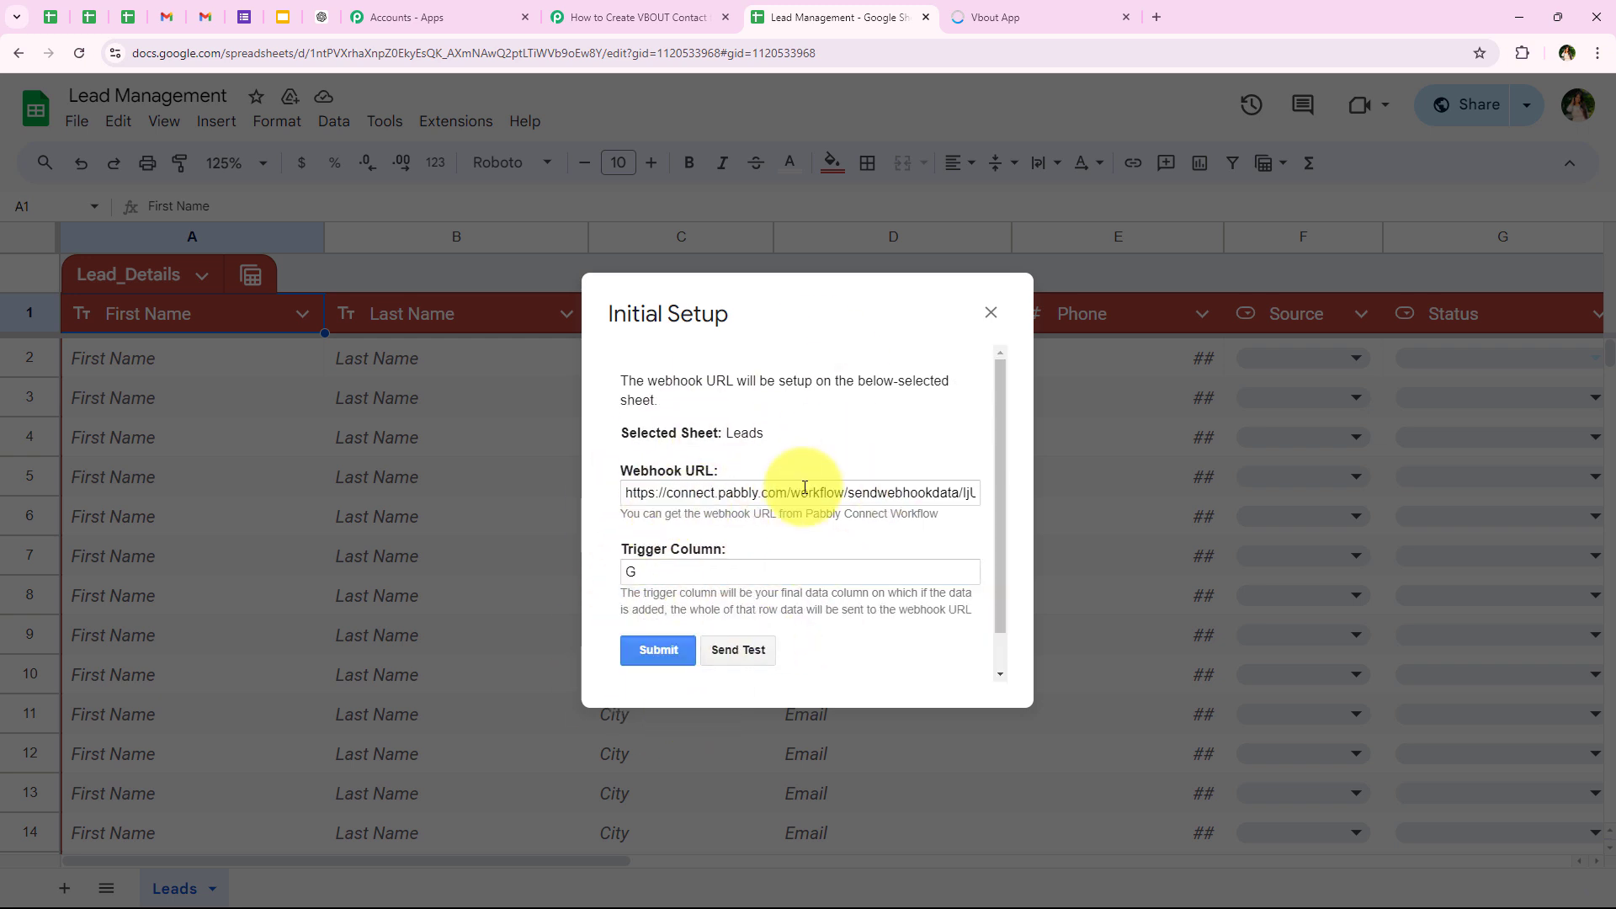
scroll(805, 490, "down", 1)
left_click_drag(630, 649, 829, 648)
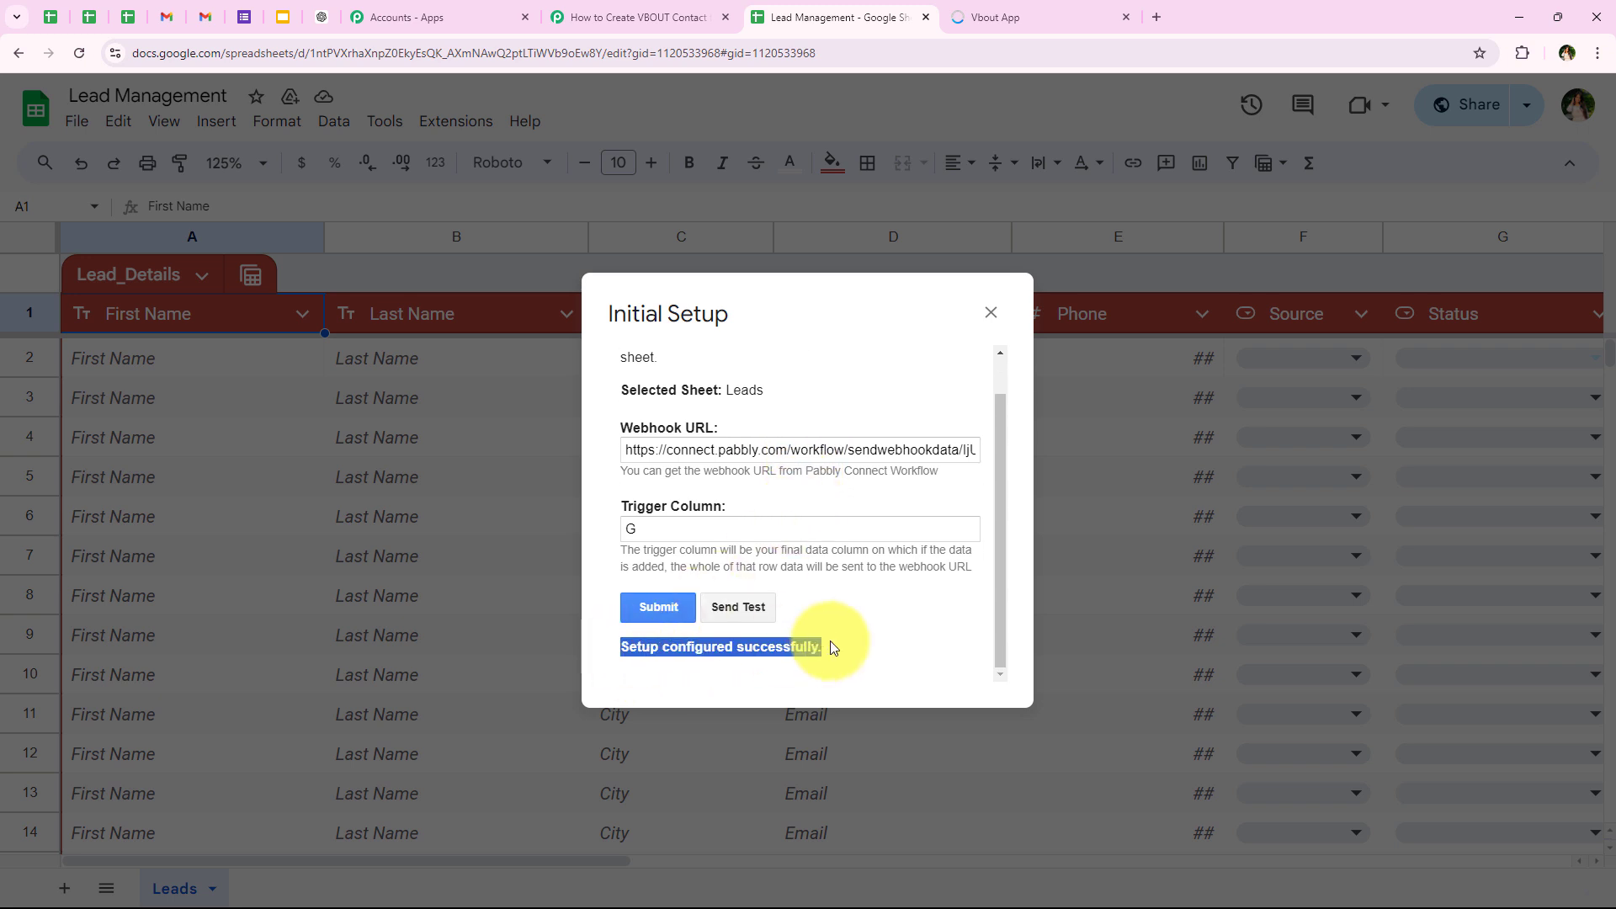
left_click(990, 317)
Step: Switch to the Pabbly Connect workflow and review the note about doing a test submission for the webhook response
left_click(577, 10)
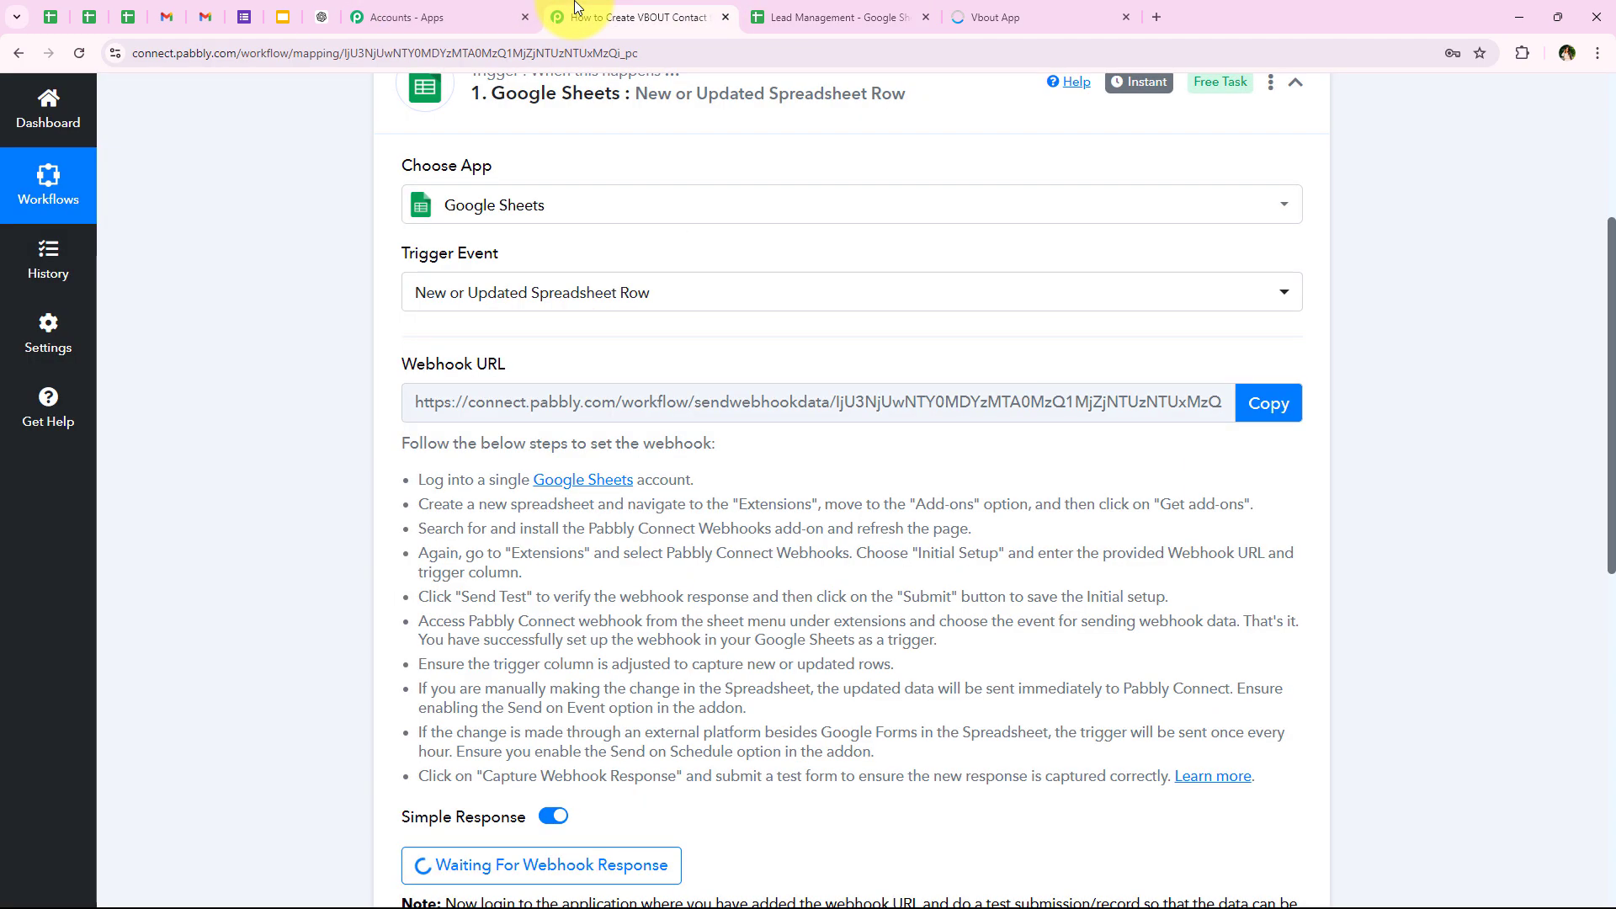
scroll(541, 216, "down", 5)
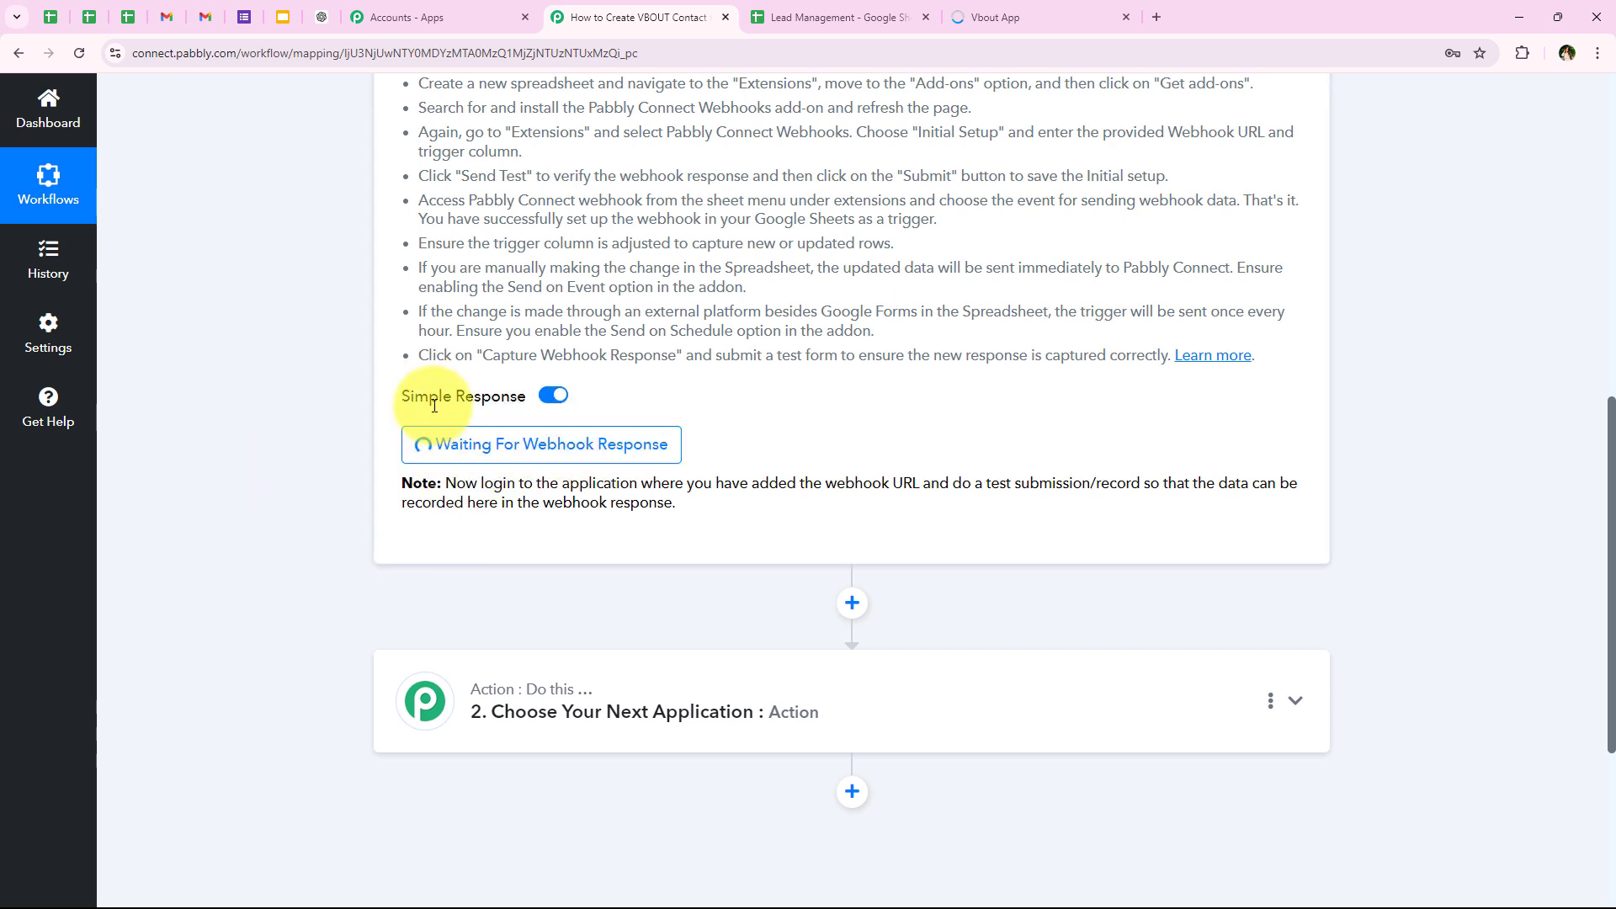
left_click_drag(953, 483, 1141, 483)
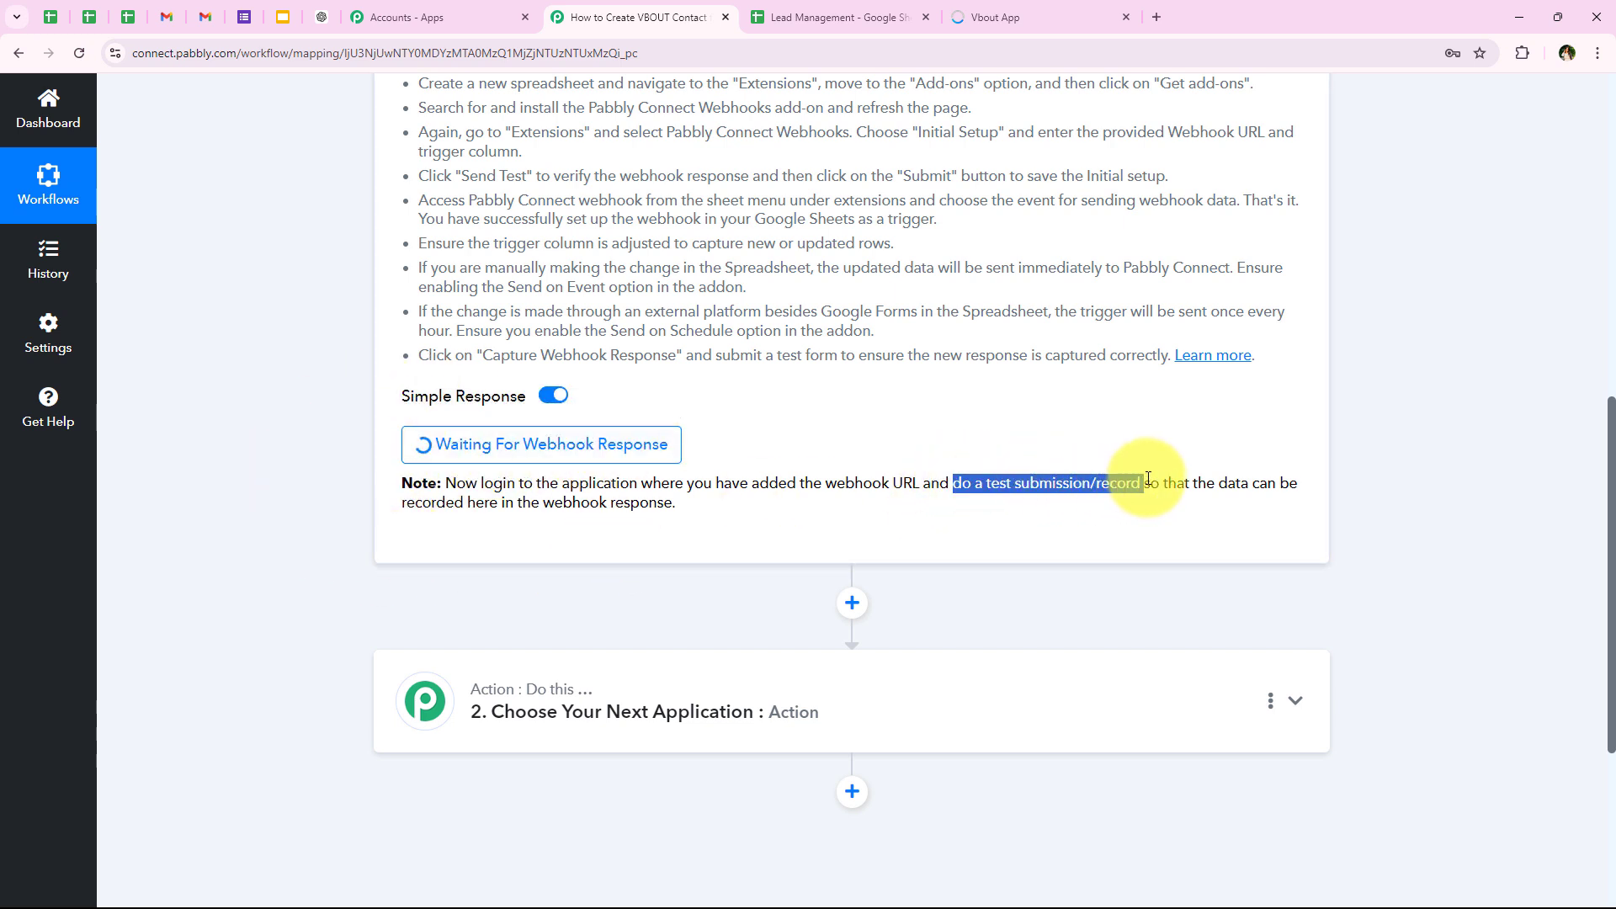
left_click(536, 539)
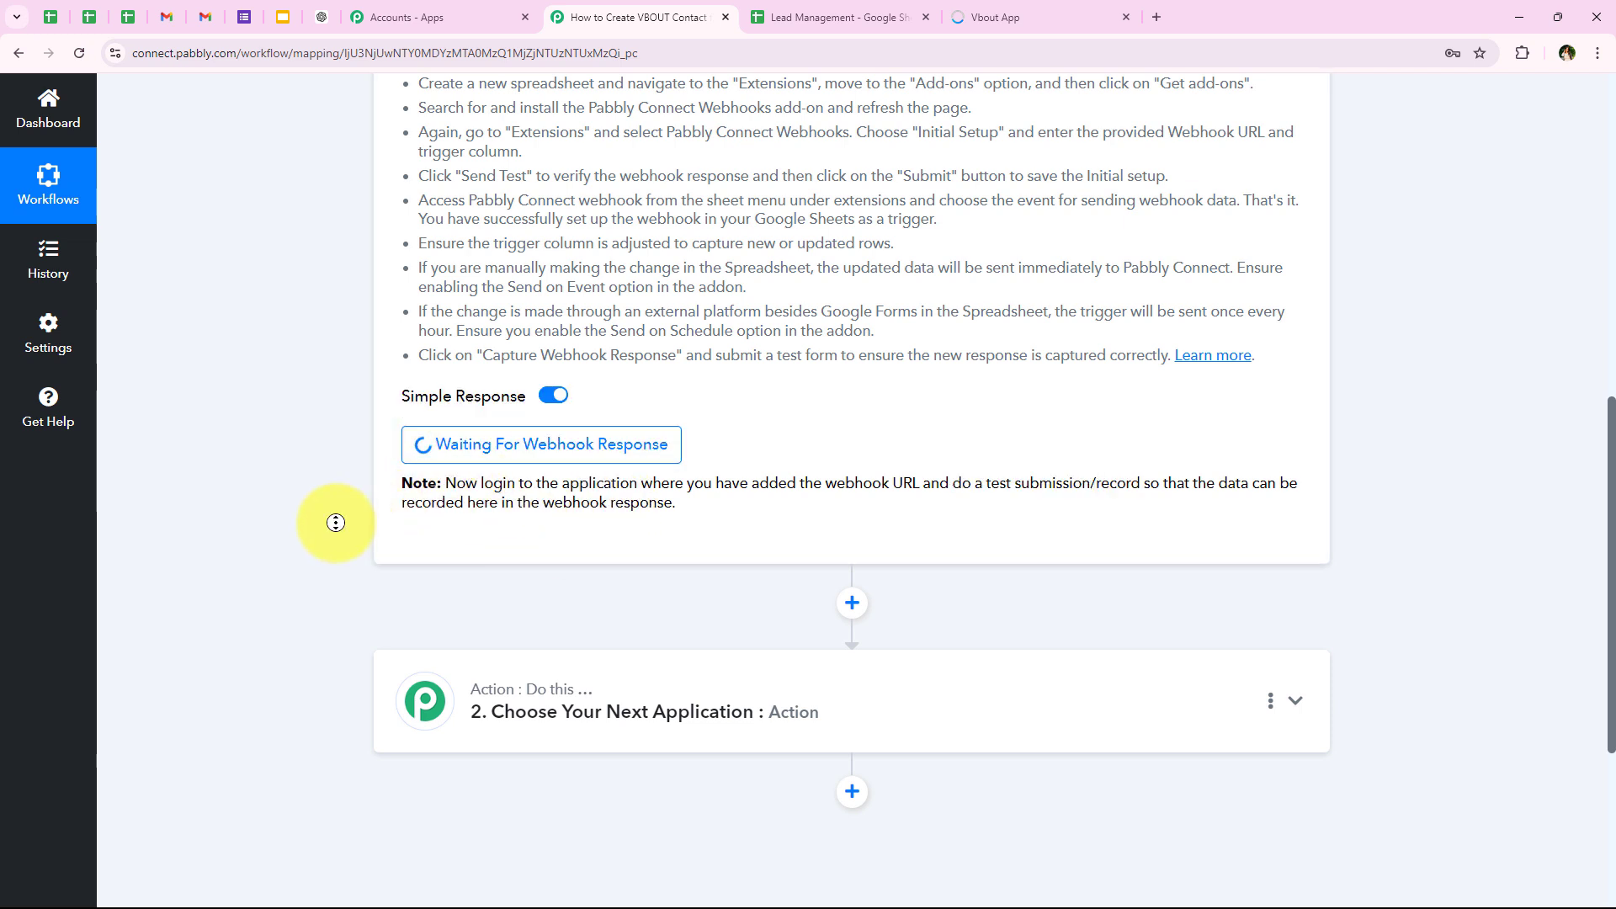
scroll(336, 523, "up", 7)
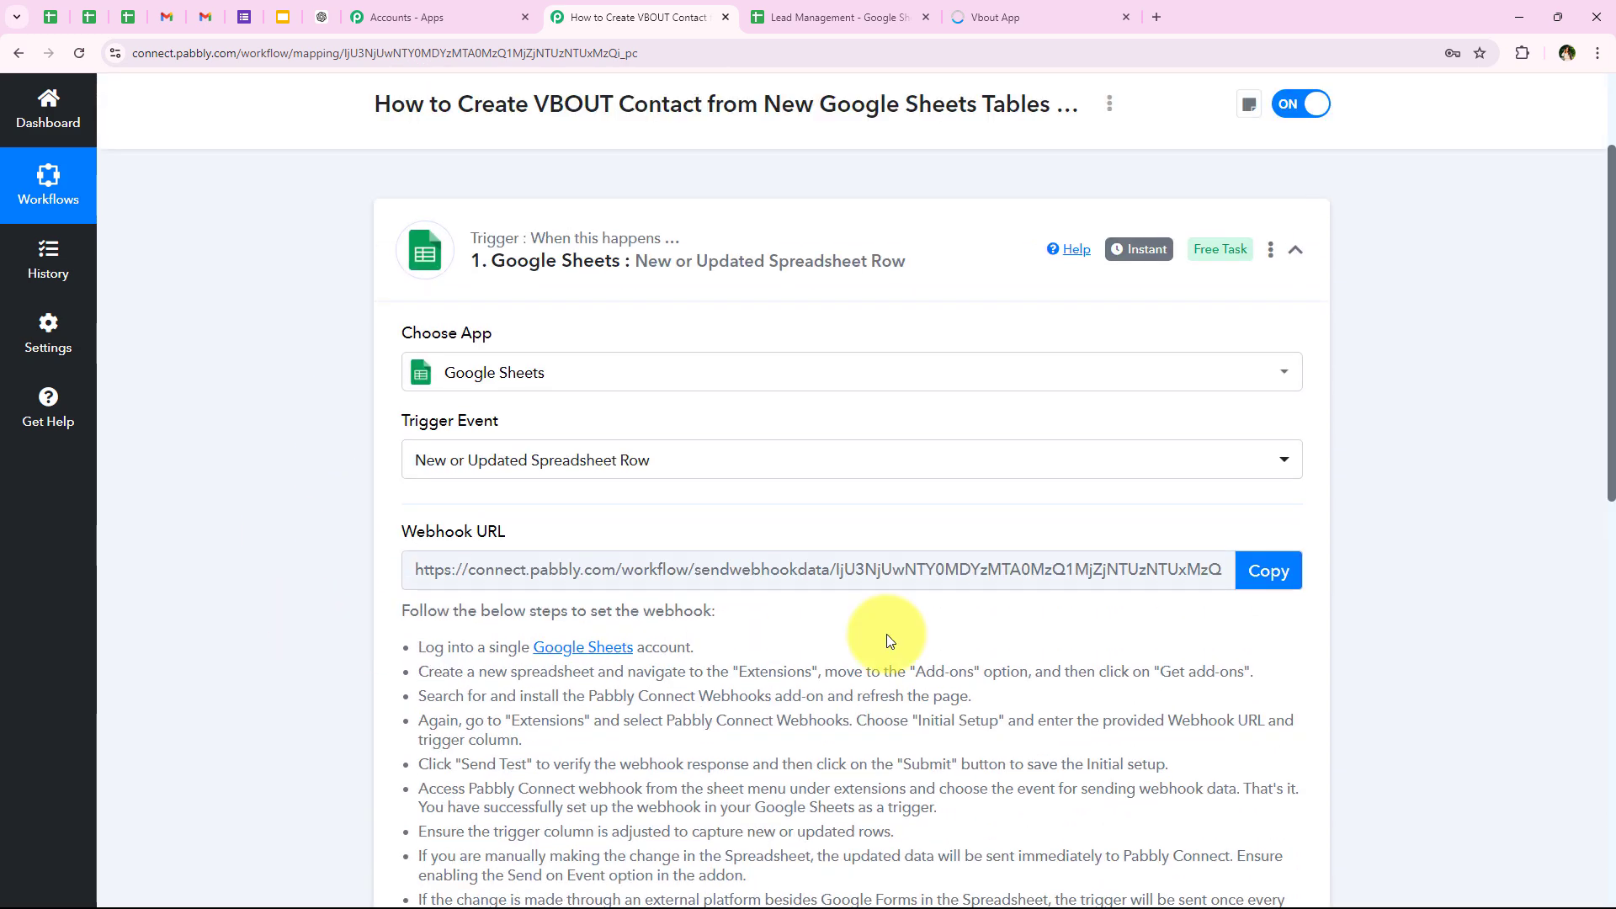
Step: Switch back to the Lead Management sheet and enable Send On Event in the Pabbly Connect Webhooks add-on
left_click(861, 9)
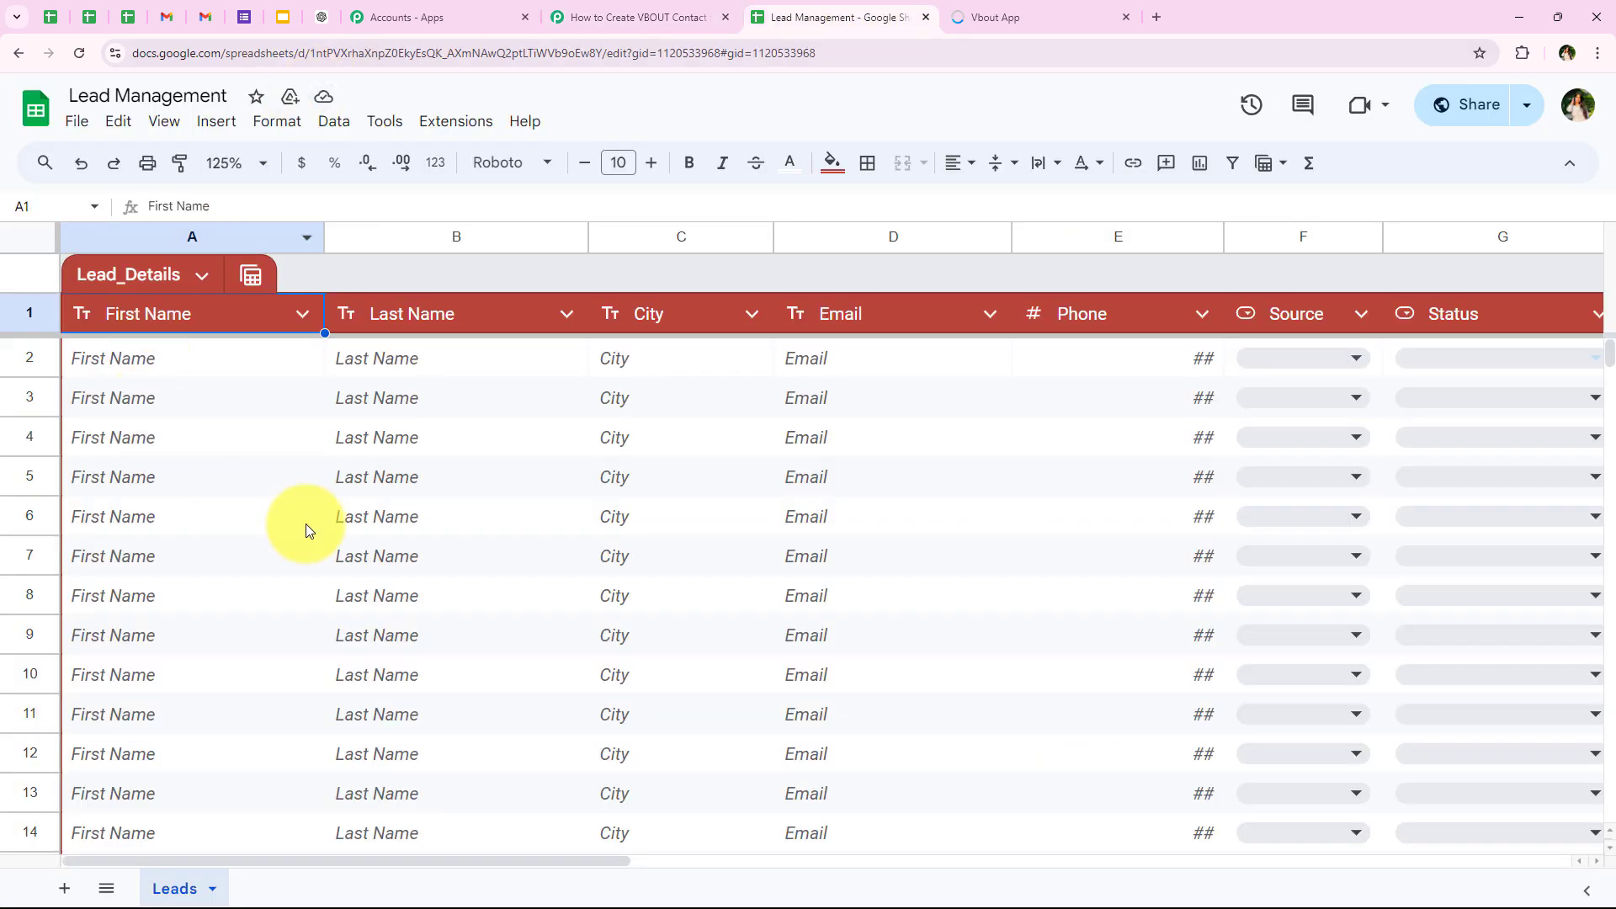
left_click(452, 125)
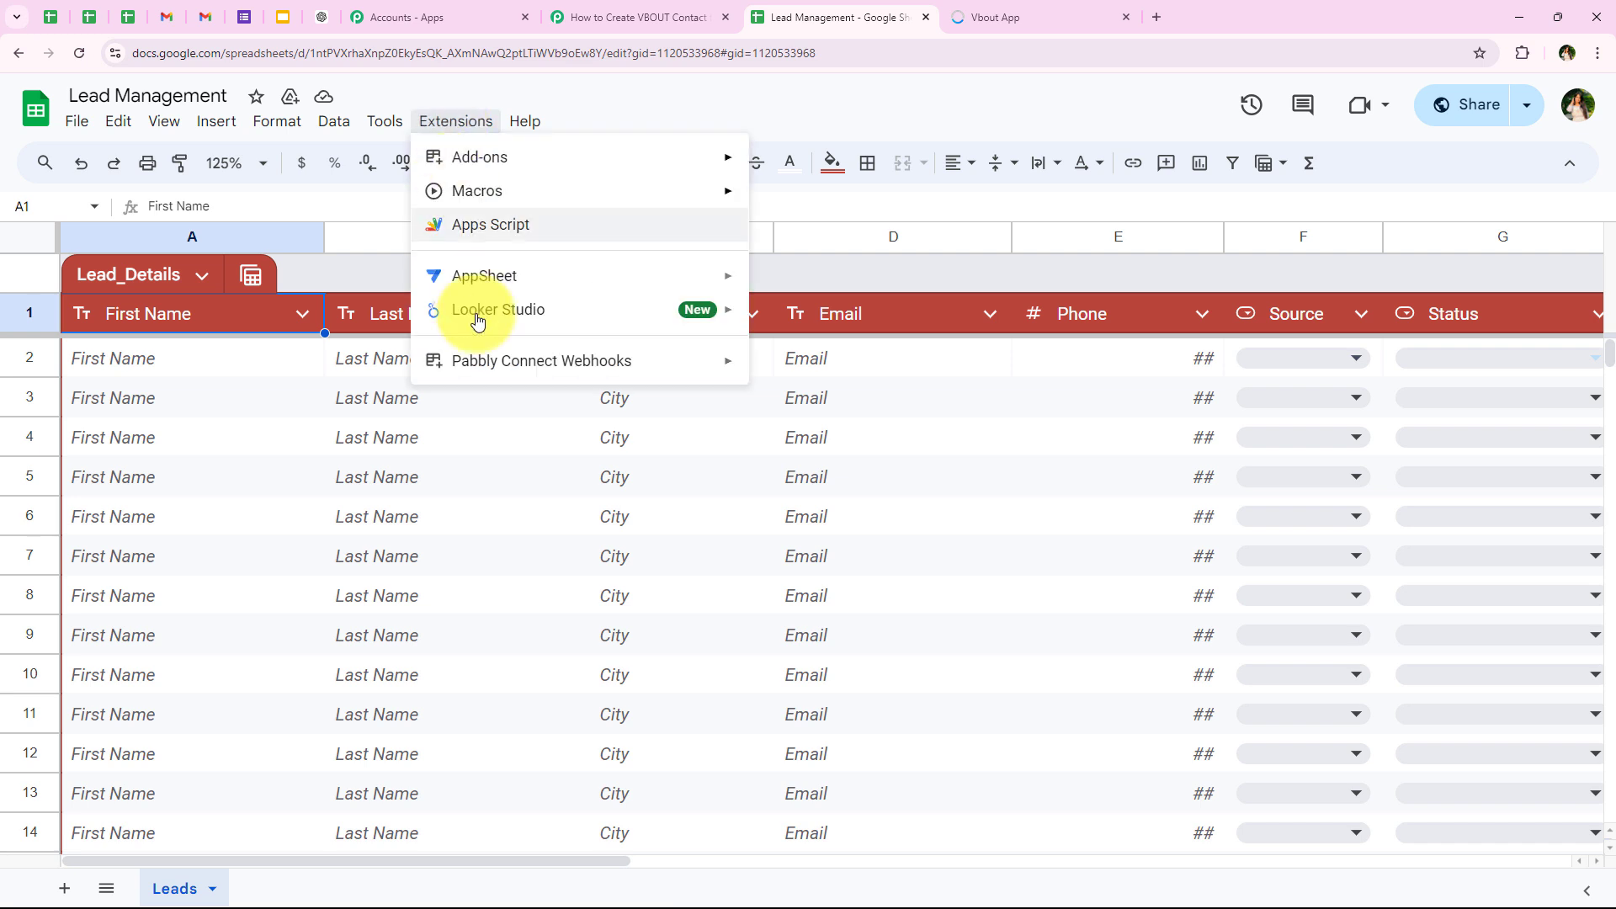
mouse_move(480, 357)
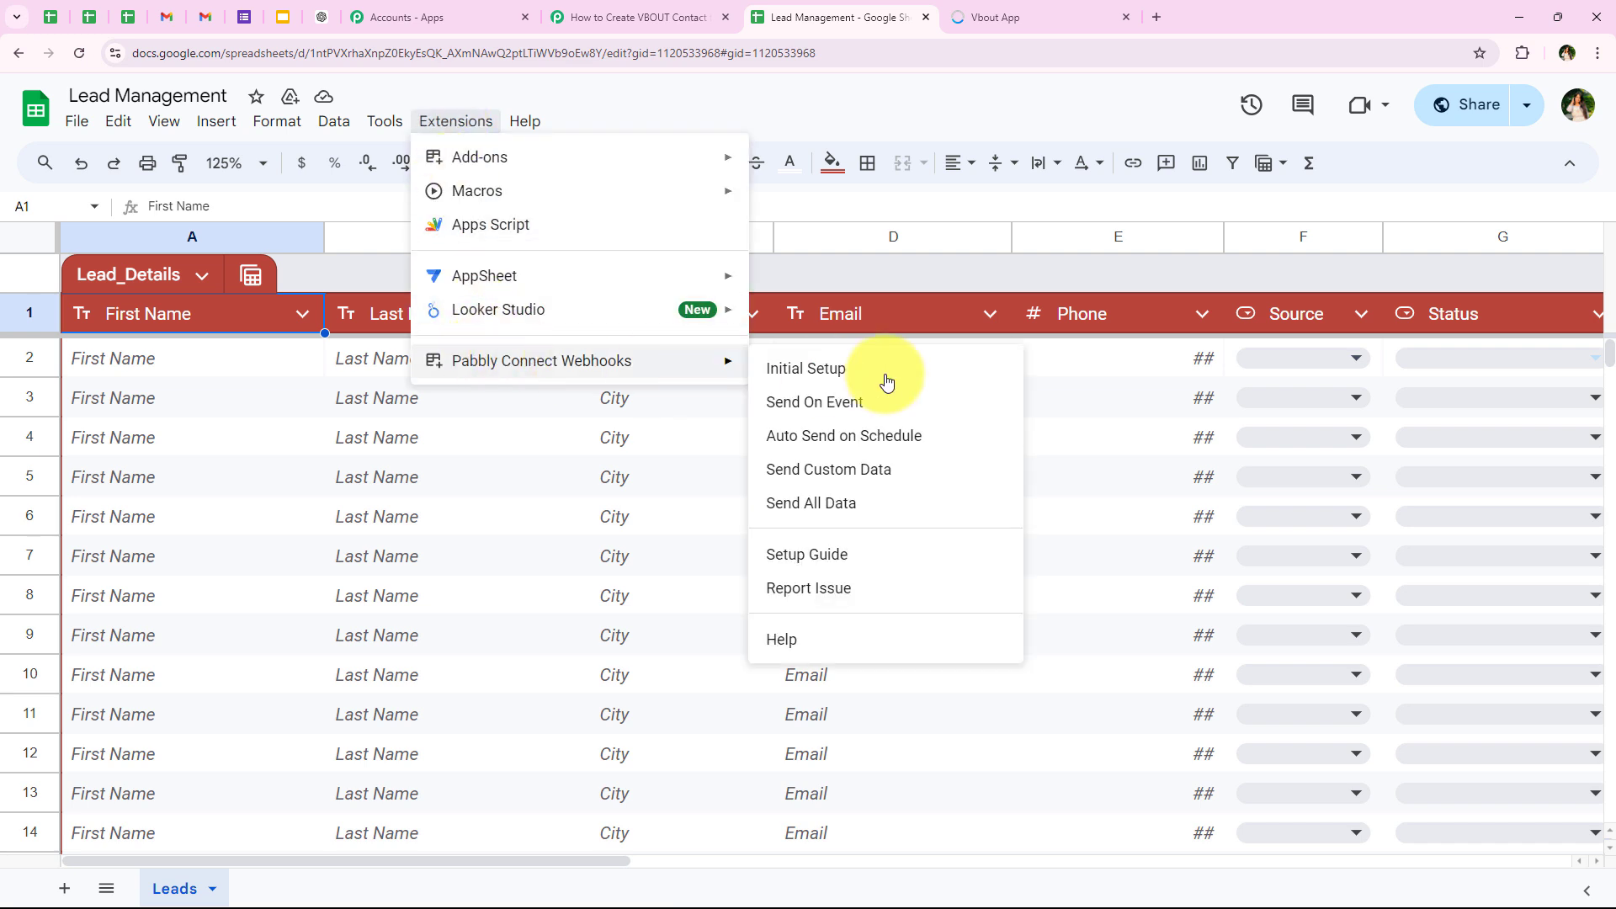
left_click(775, 416)
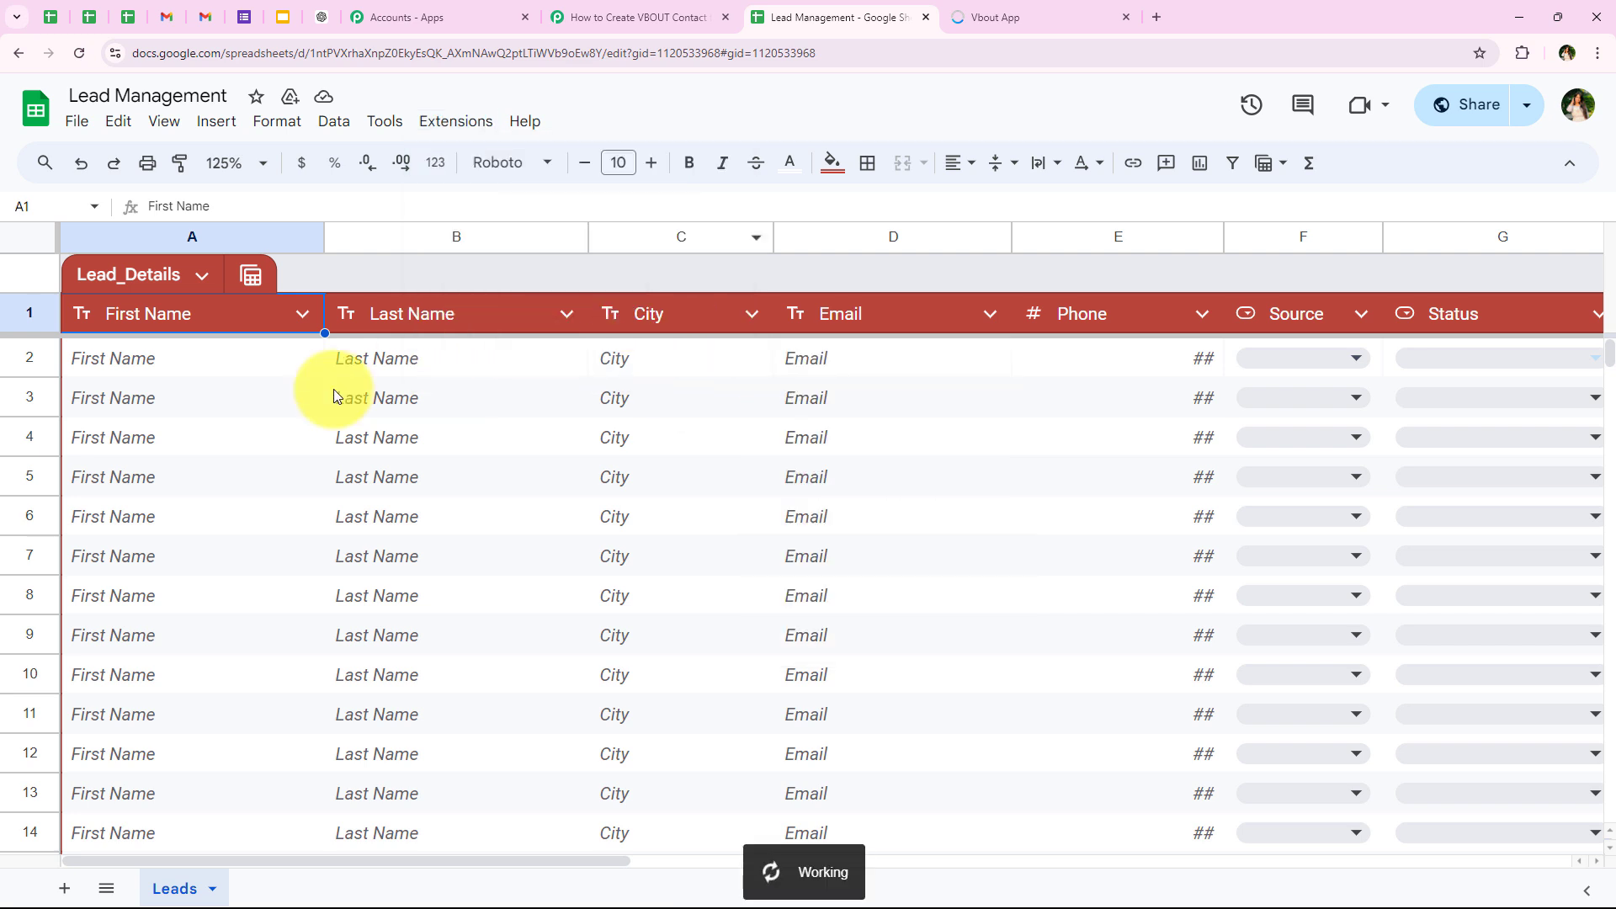
left_click_drag(289, 368, 1606, 311)
left_click(290, 397)
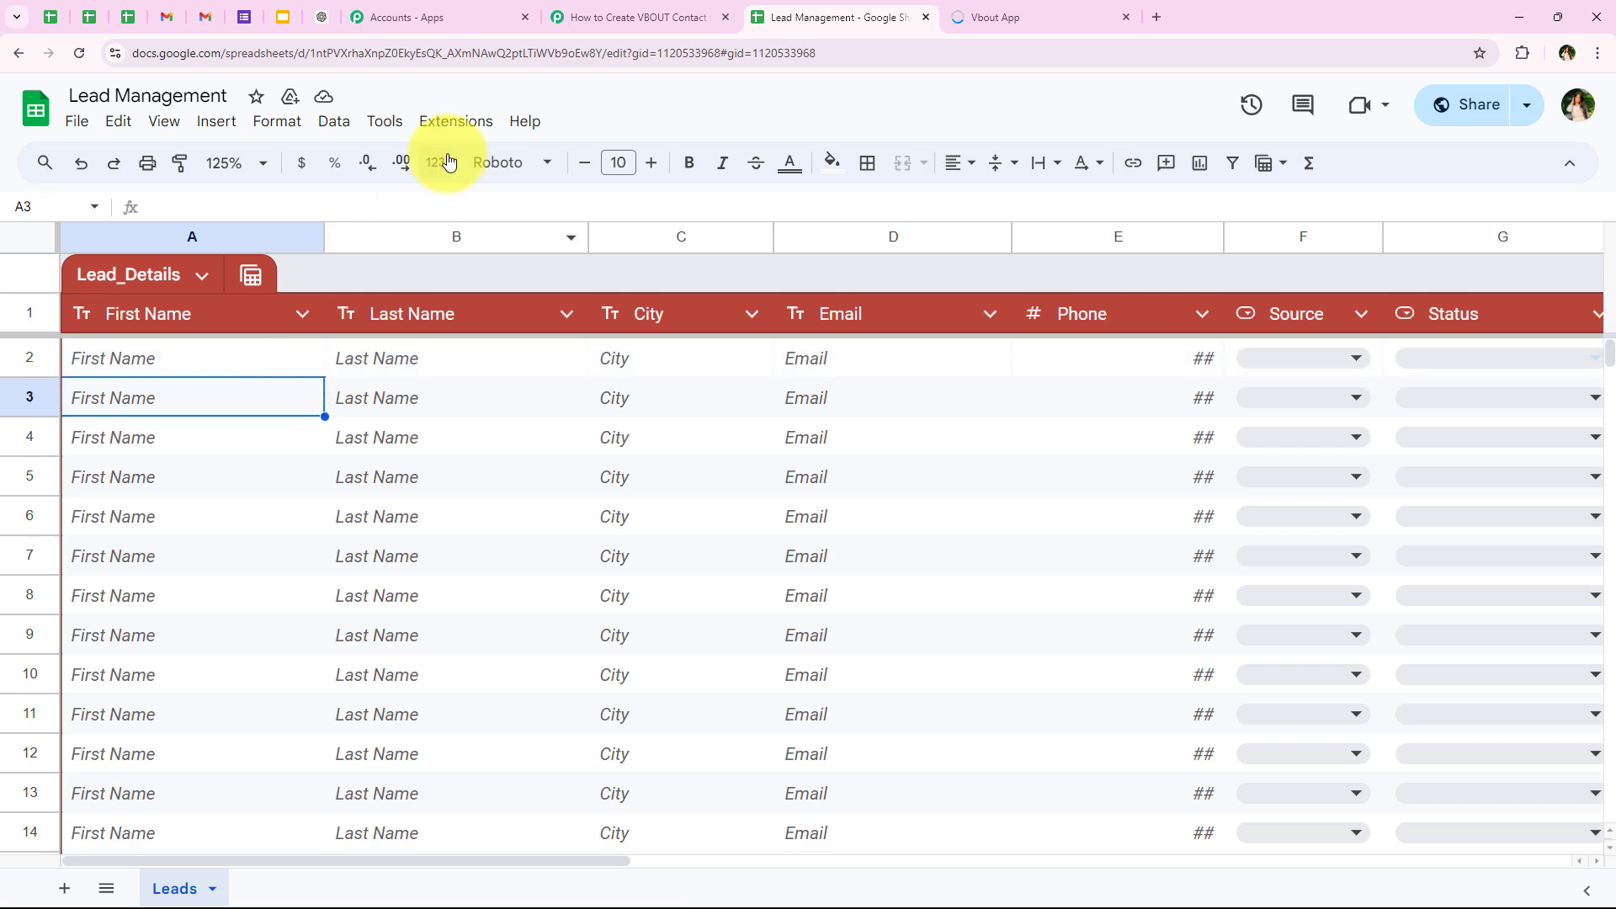
Step: Check the Send On Event status in the Pabbly Connect Webhooks options and select the First Name cell in row 2
left_click(455, 123)
mouse_move(486, 363)
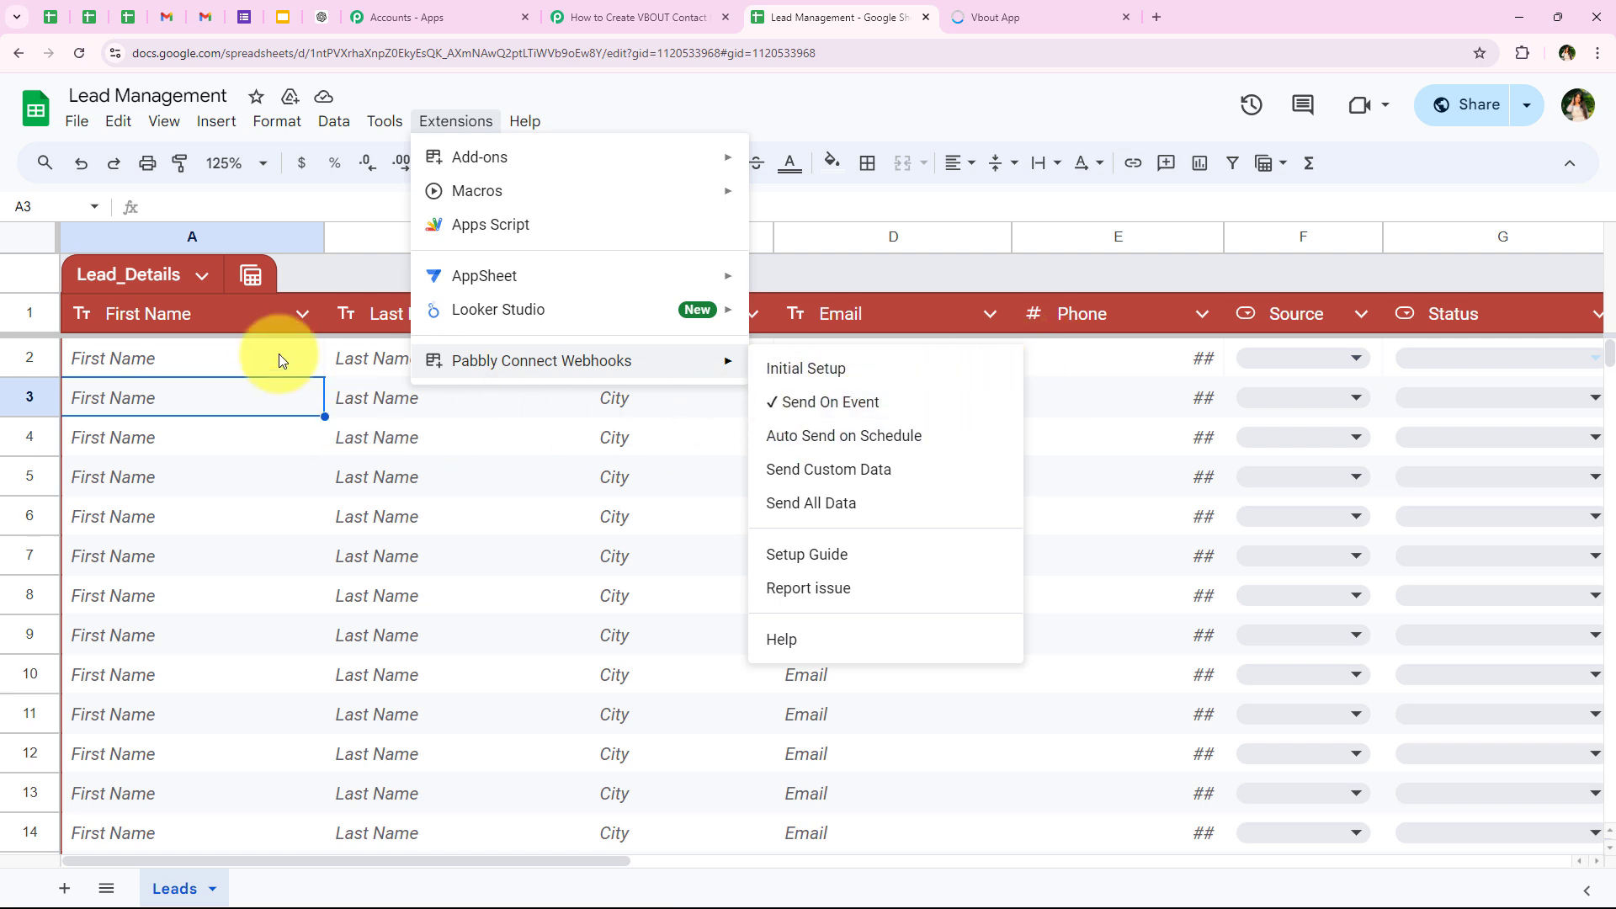
left_click(200, 370)
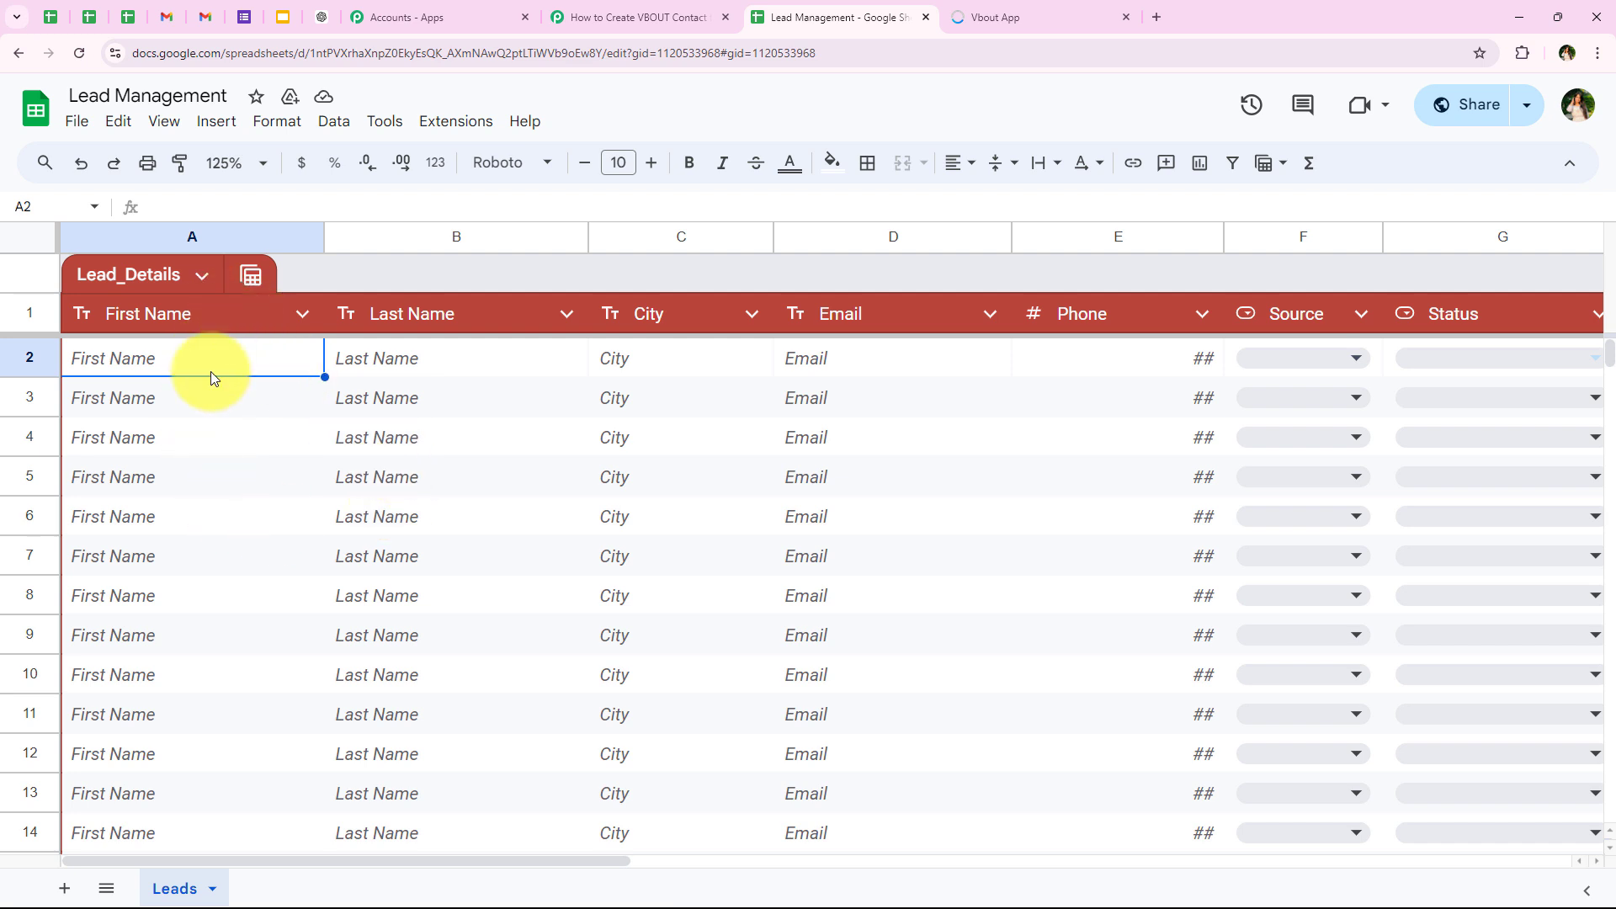
Step: Fill in the test lead's first name and last name in row 2 and set the city to Bhopal
type("Dummy")
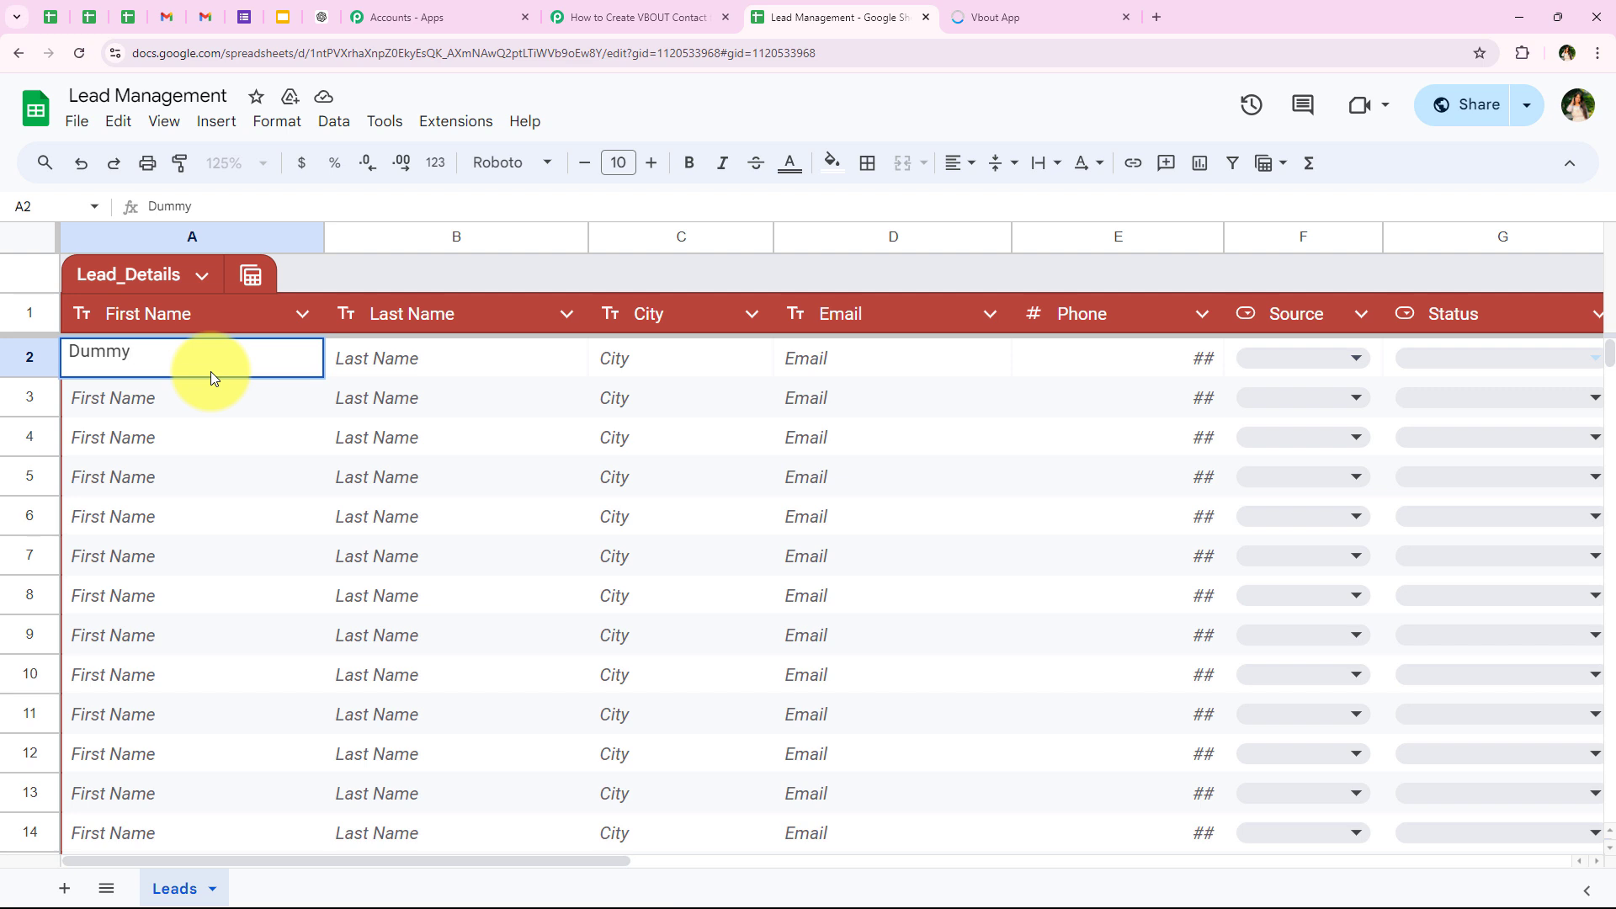
key("Tab")
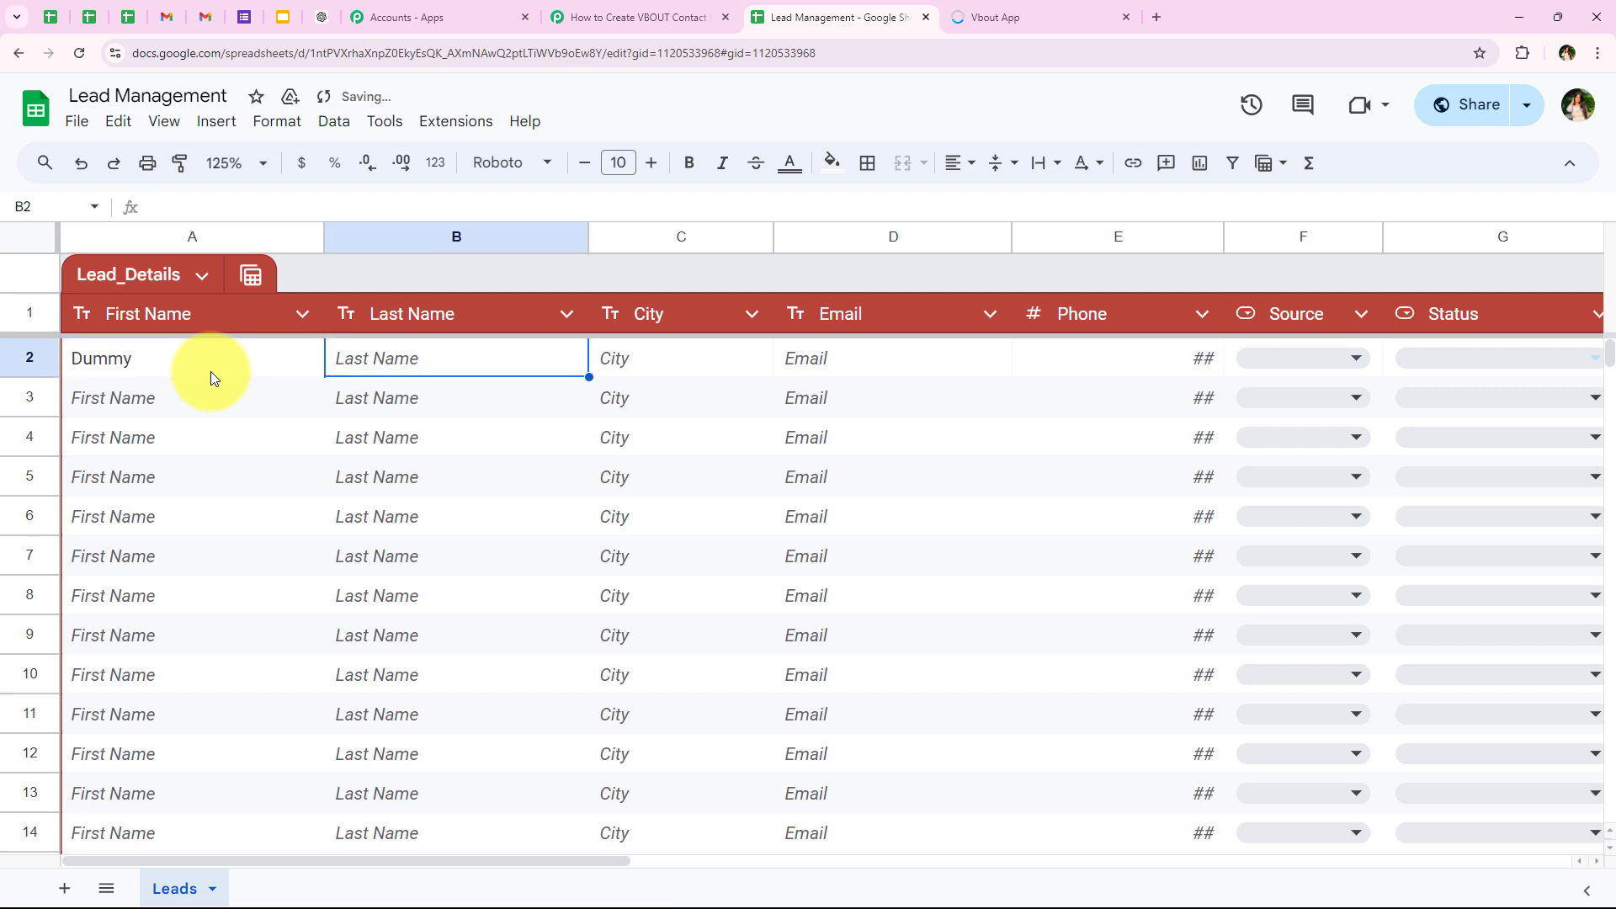
type("User")
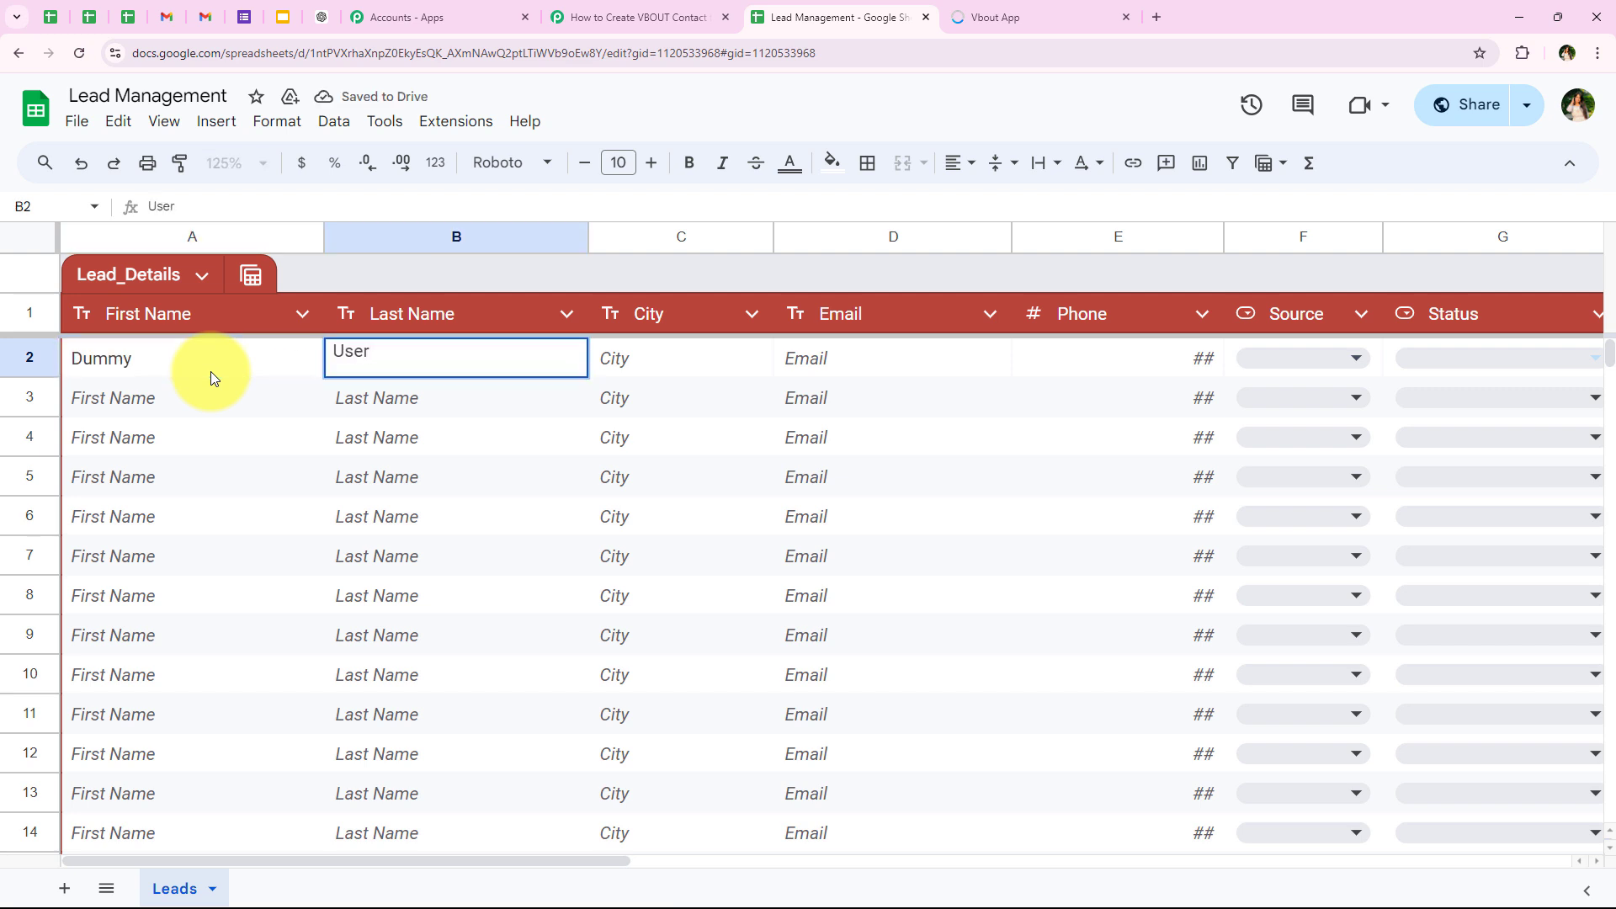
key("Tab")
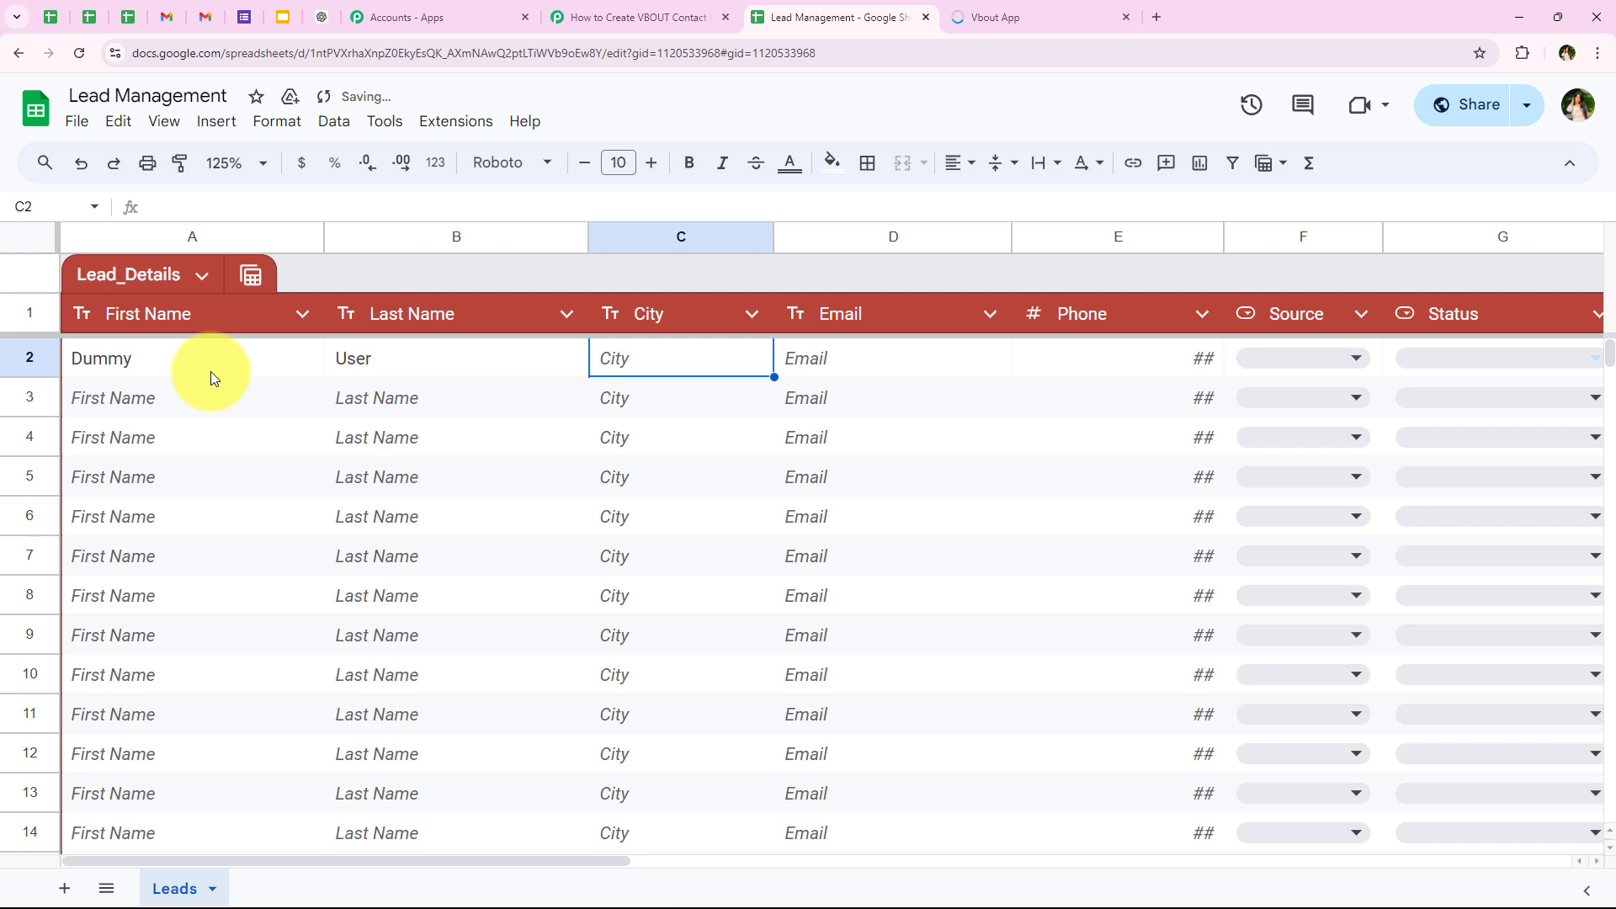
type("Bhopal")
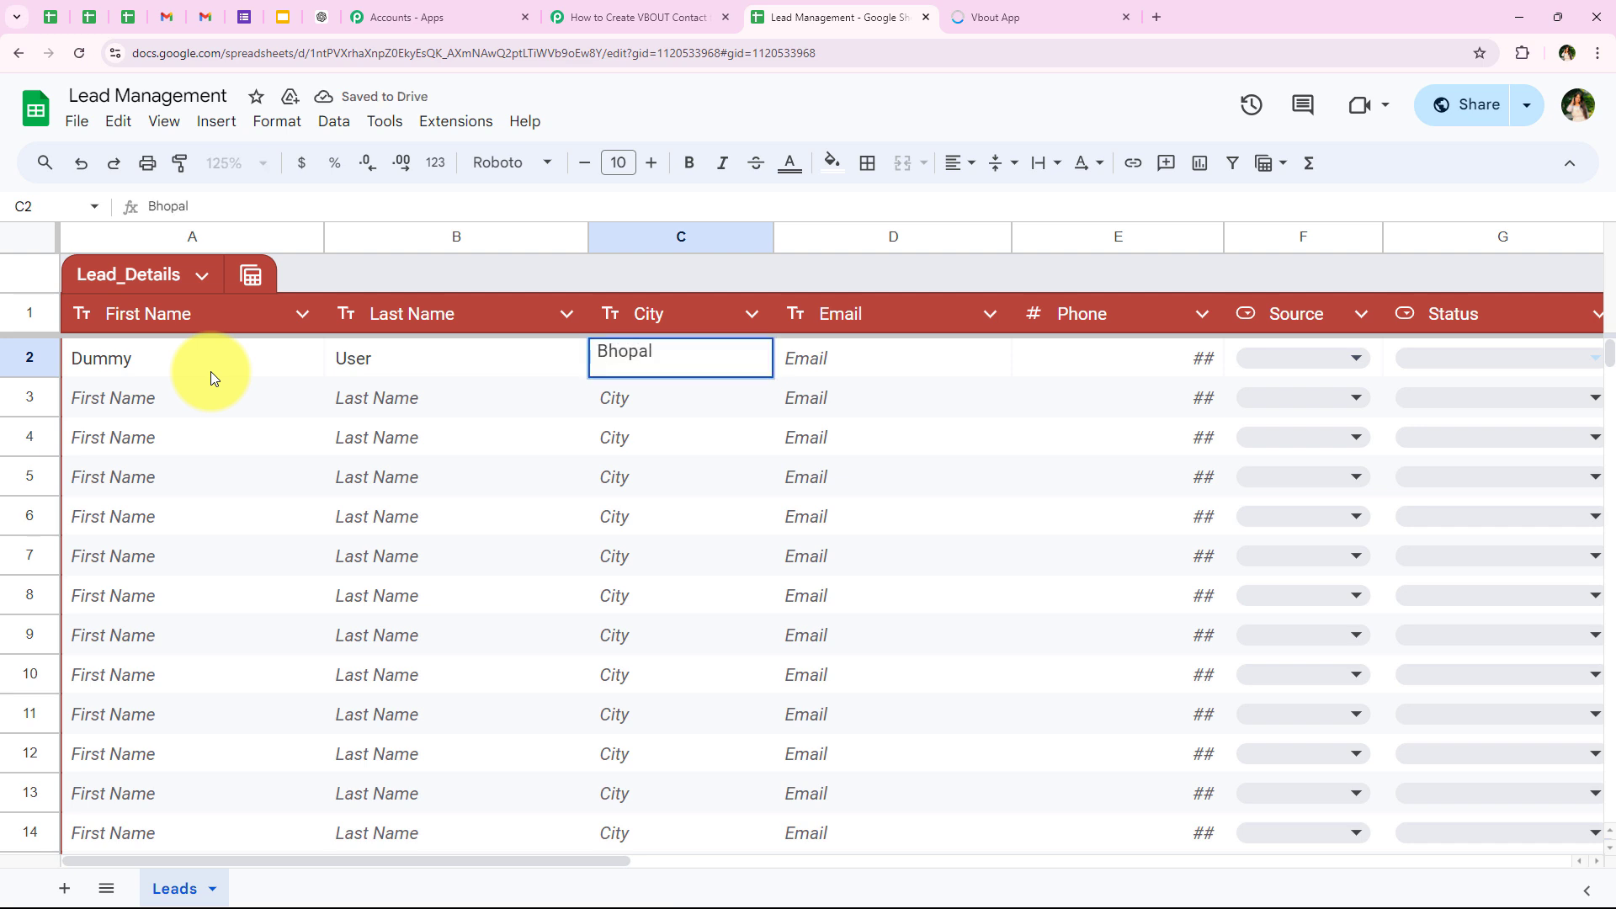
key("Tab")
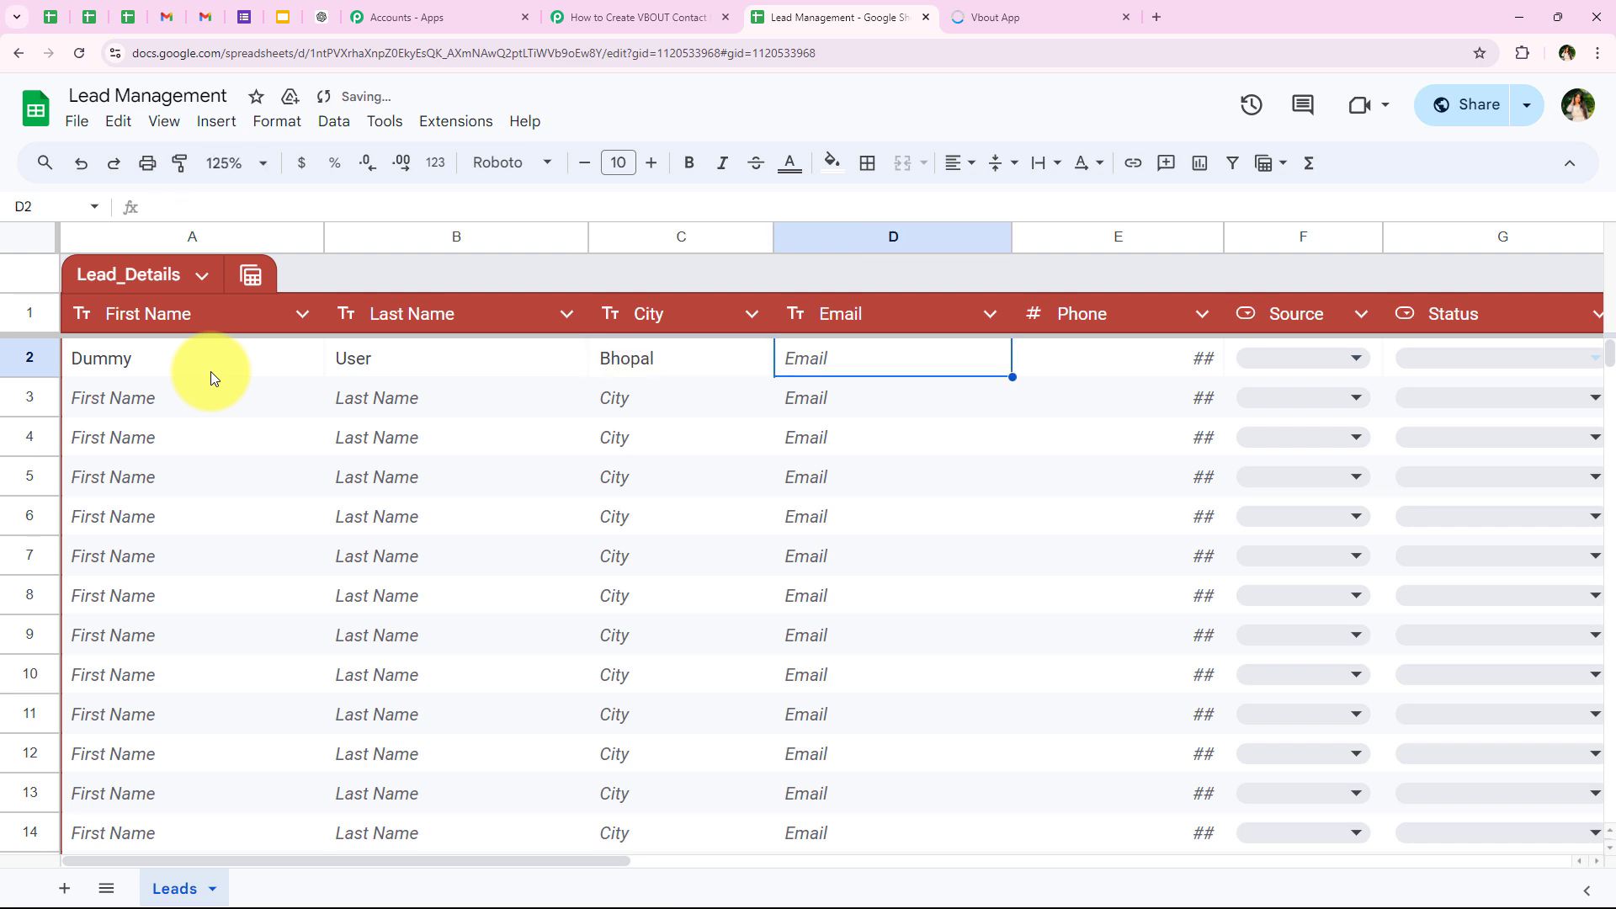
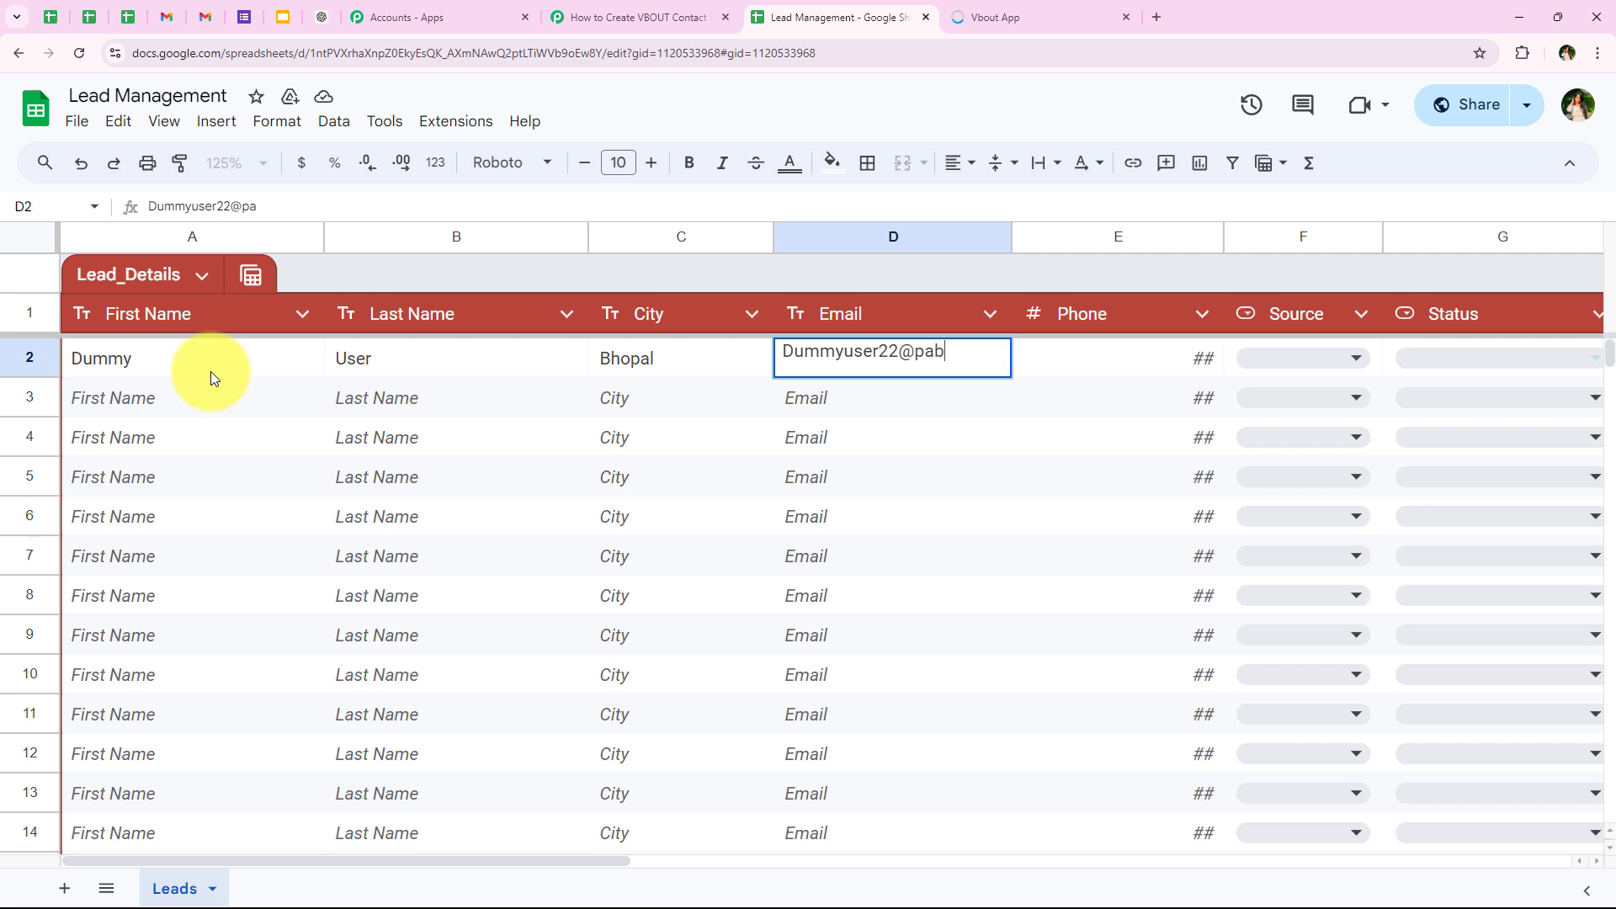
Step: Fill in the test lead's email address and phone number in row 2
key("Tab")
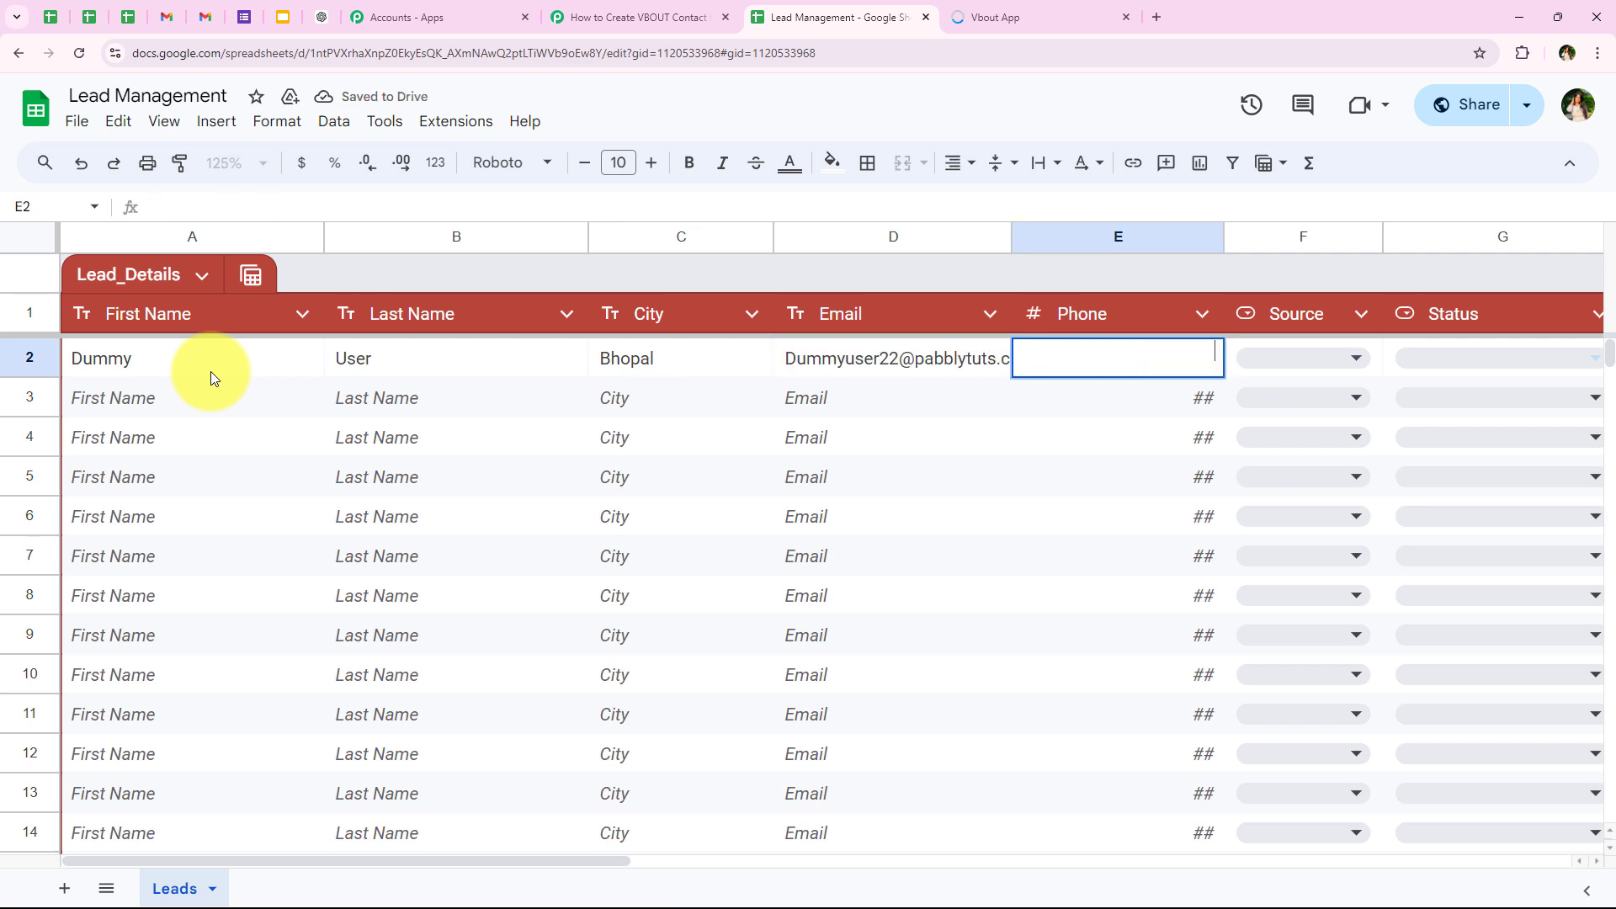
type("8989898989")
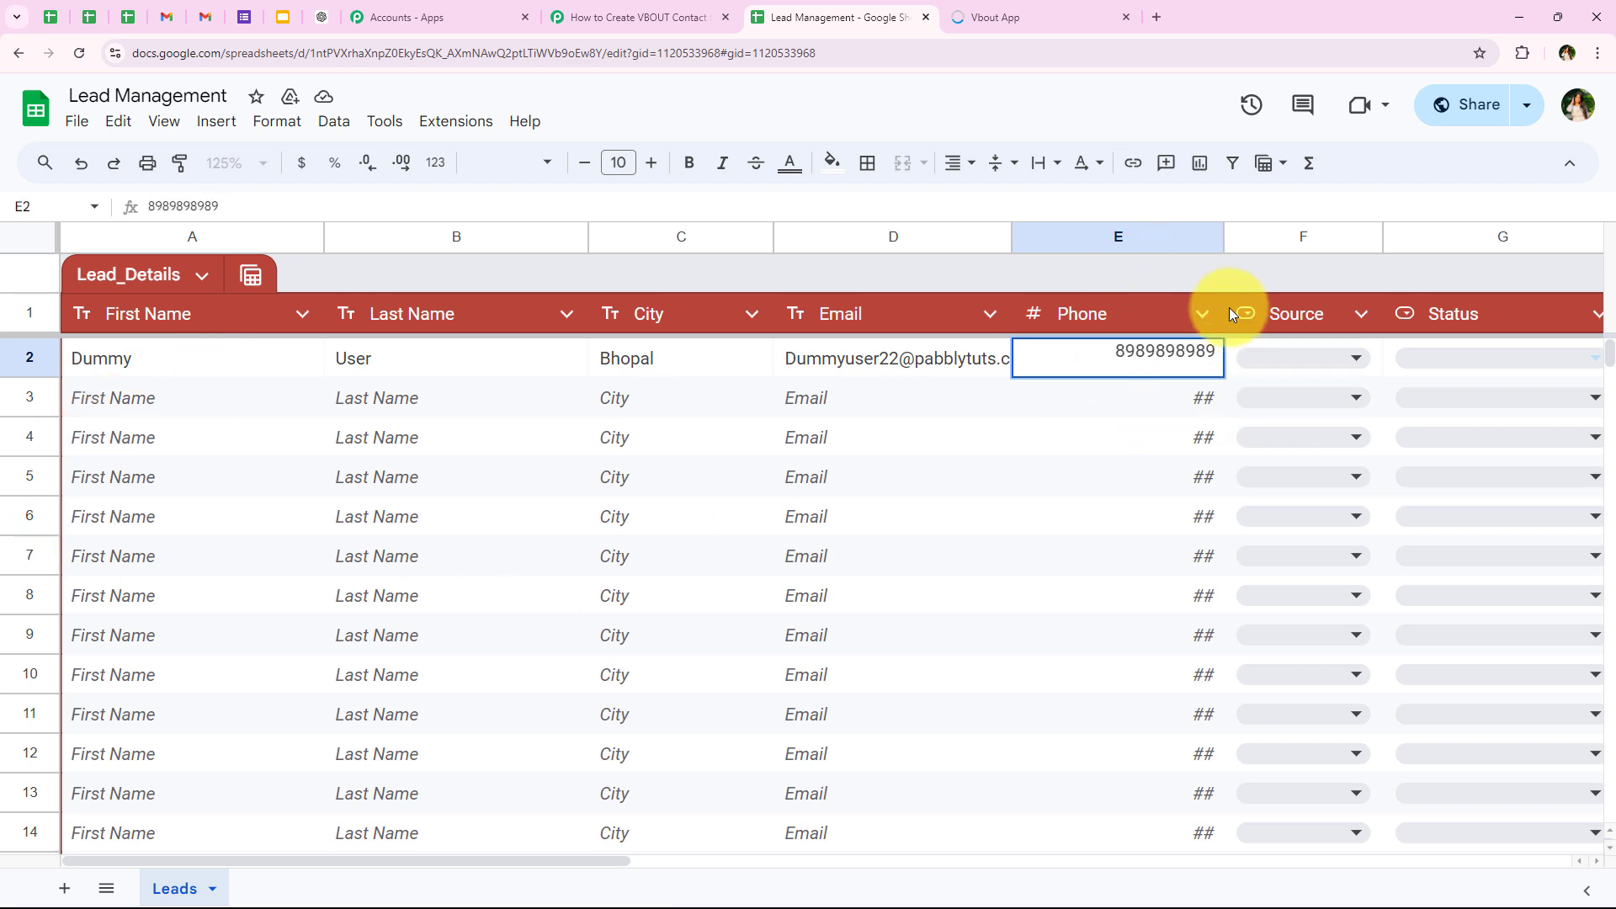
Step: Set the test lead's Source to Website and Status to Hot Lead in row 2
left_click(1283, 353)
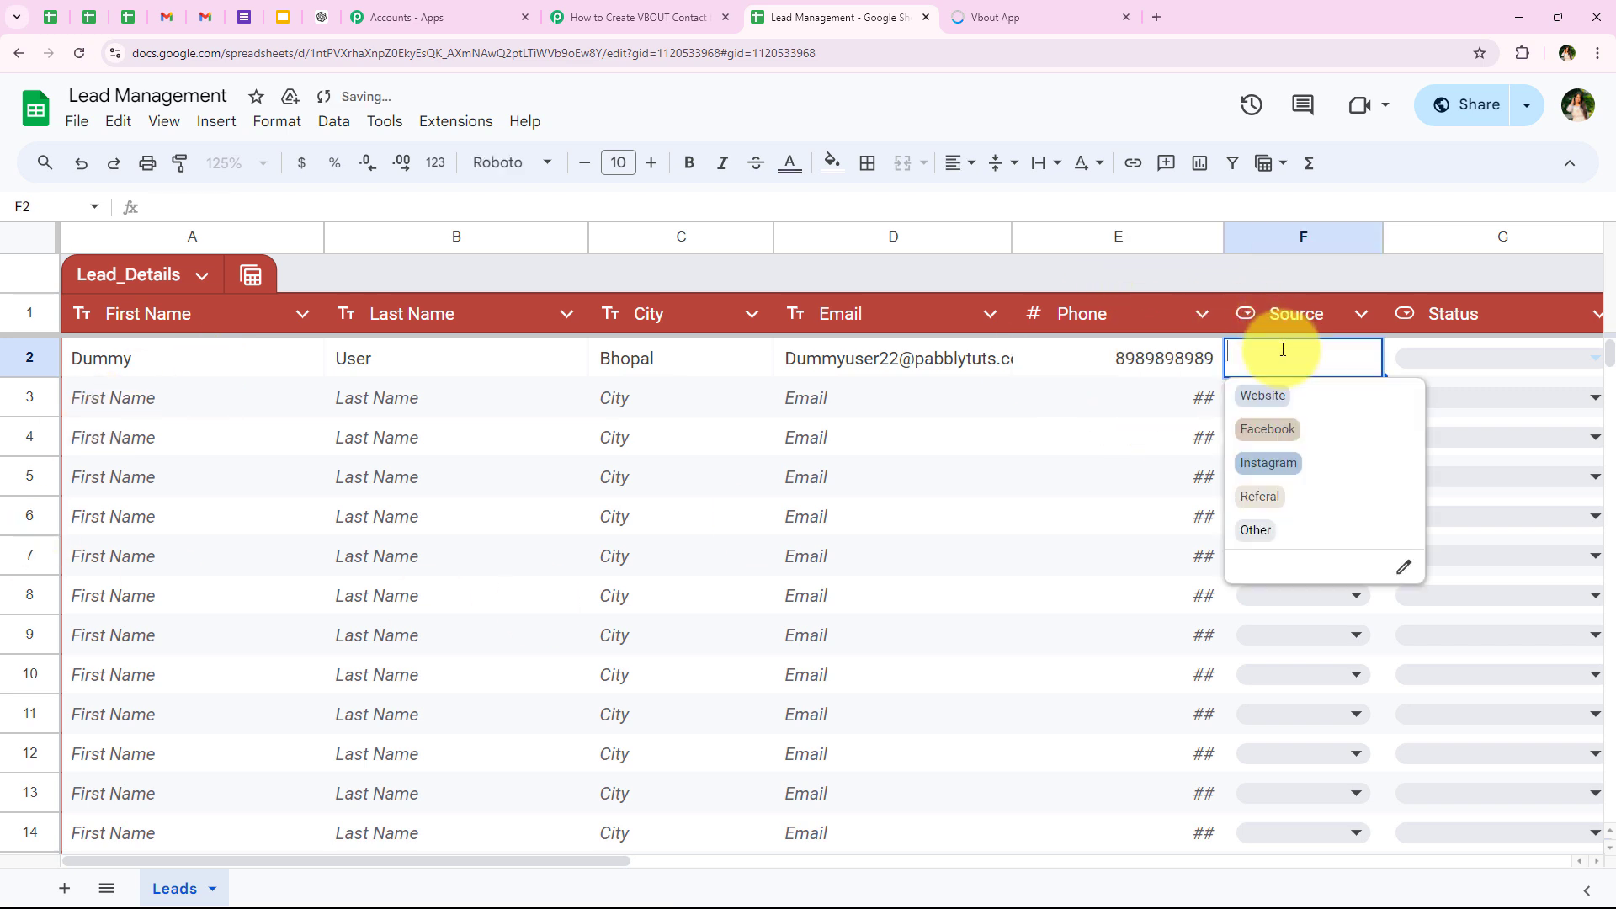
left_click(1265, 407)
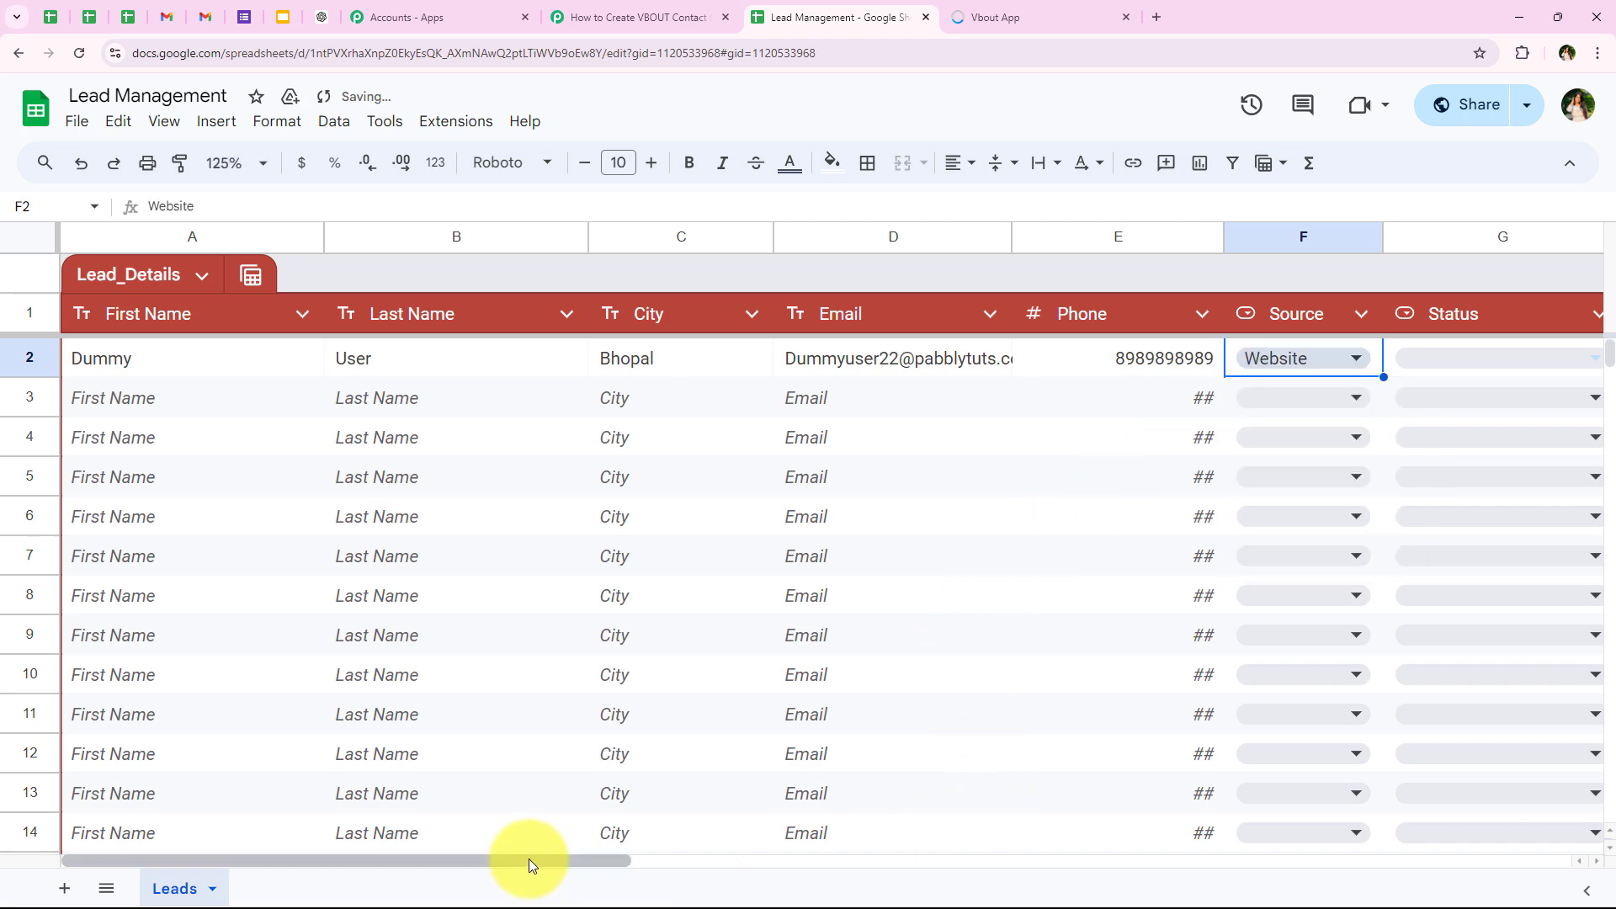
left_click_drag(529, 858, 755, 862)
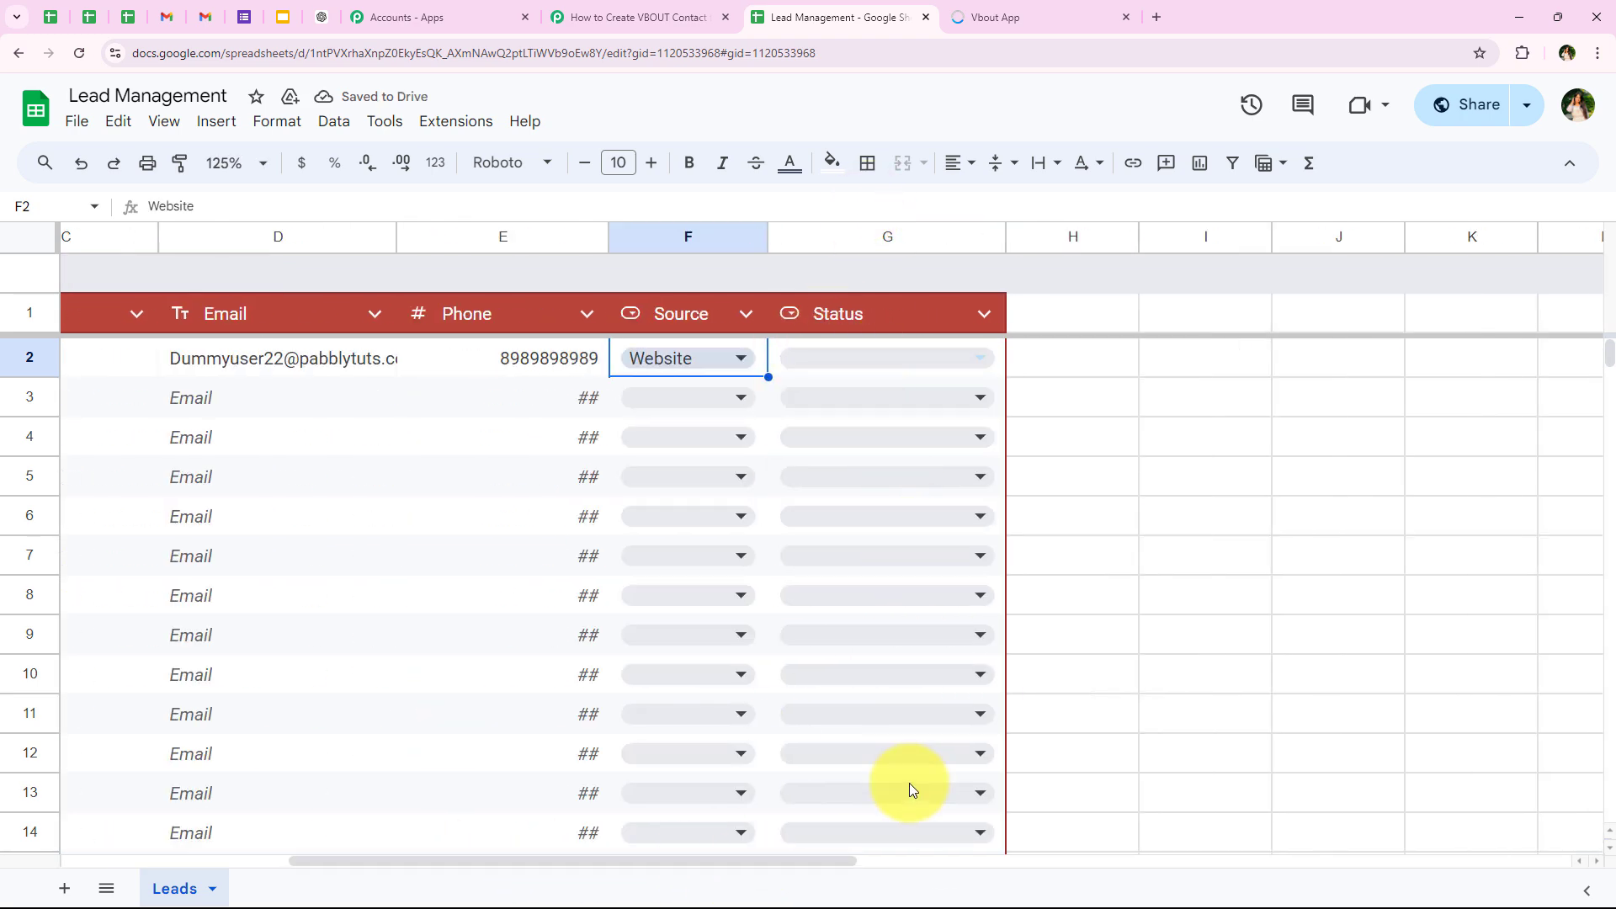
left_click(870, 362)
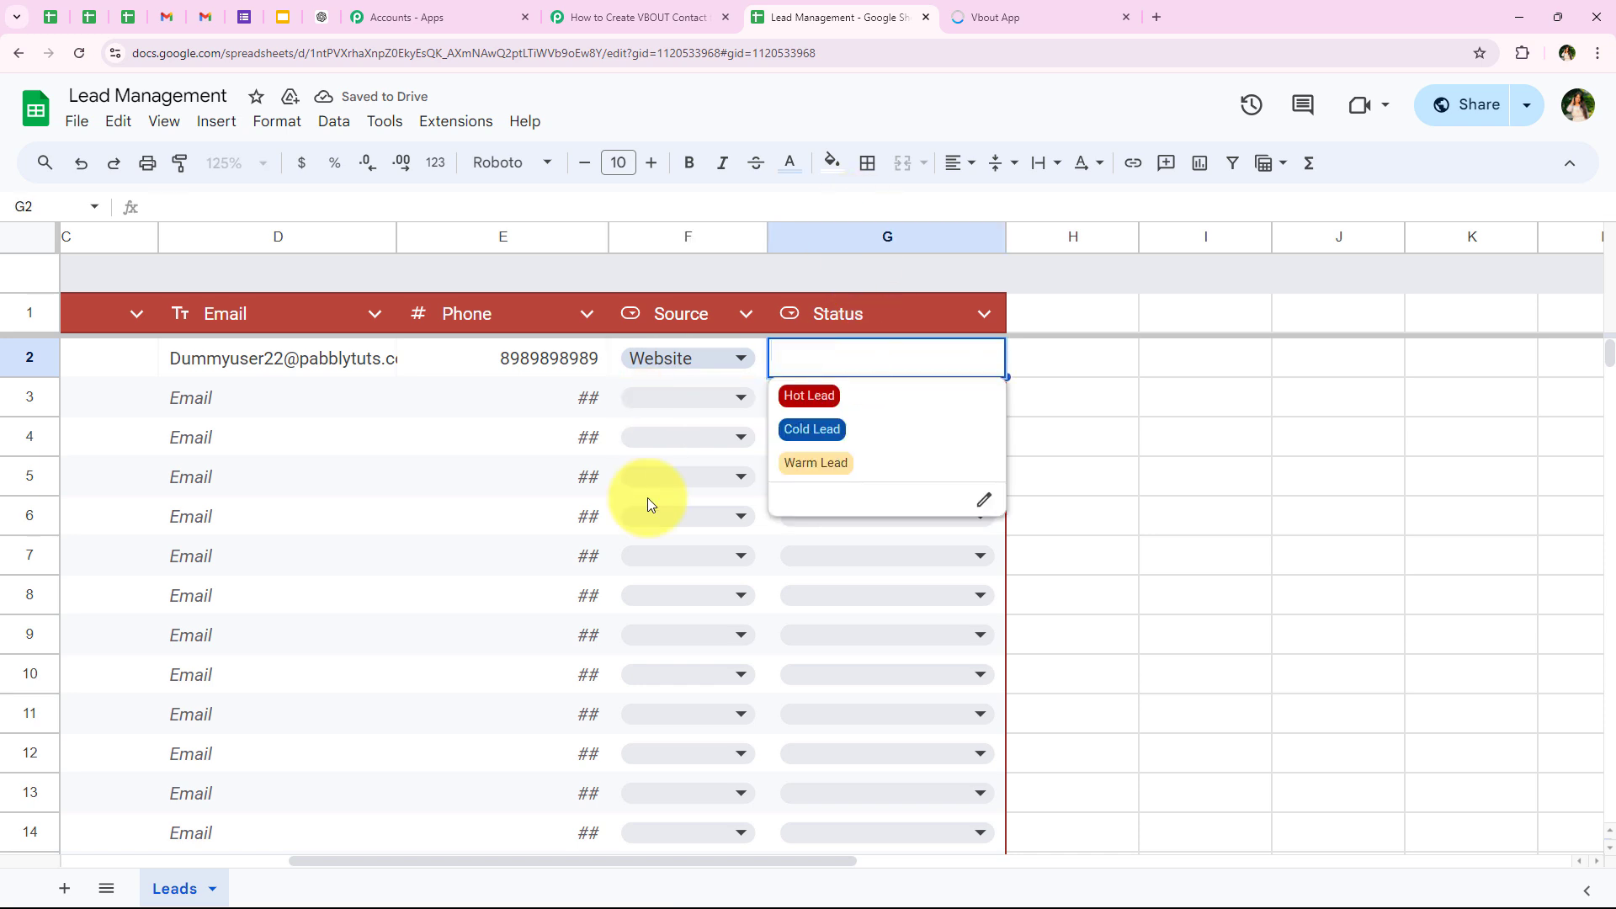
left_click(842, 399)
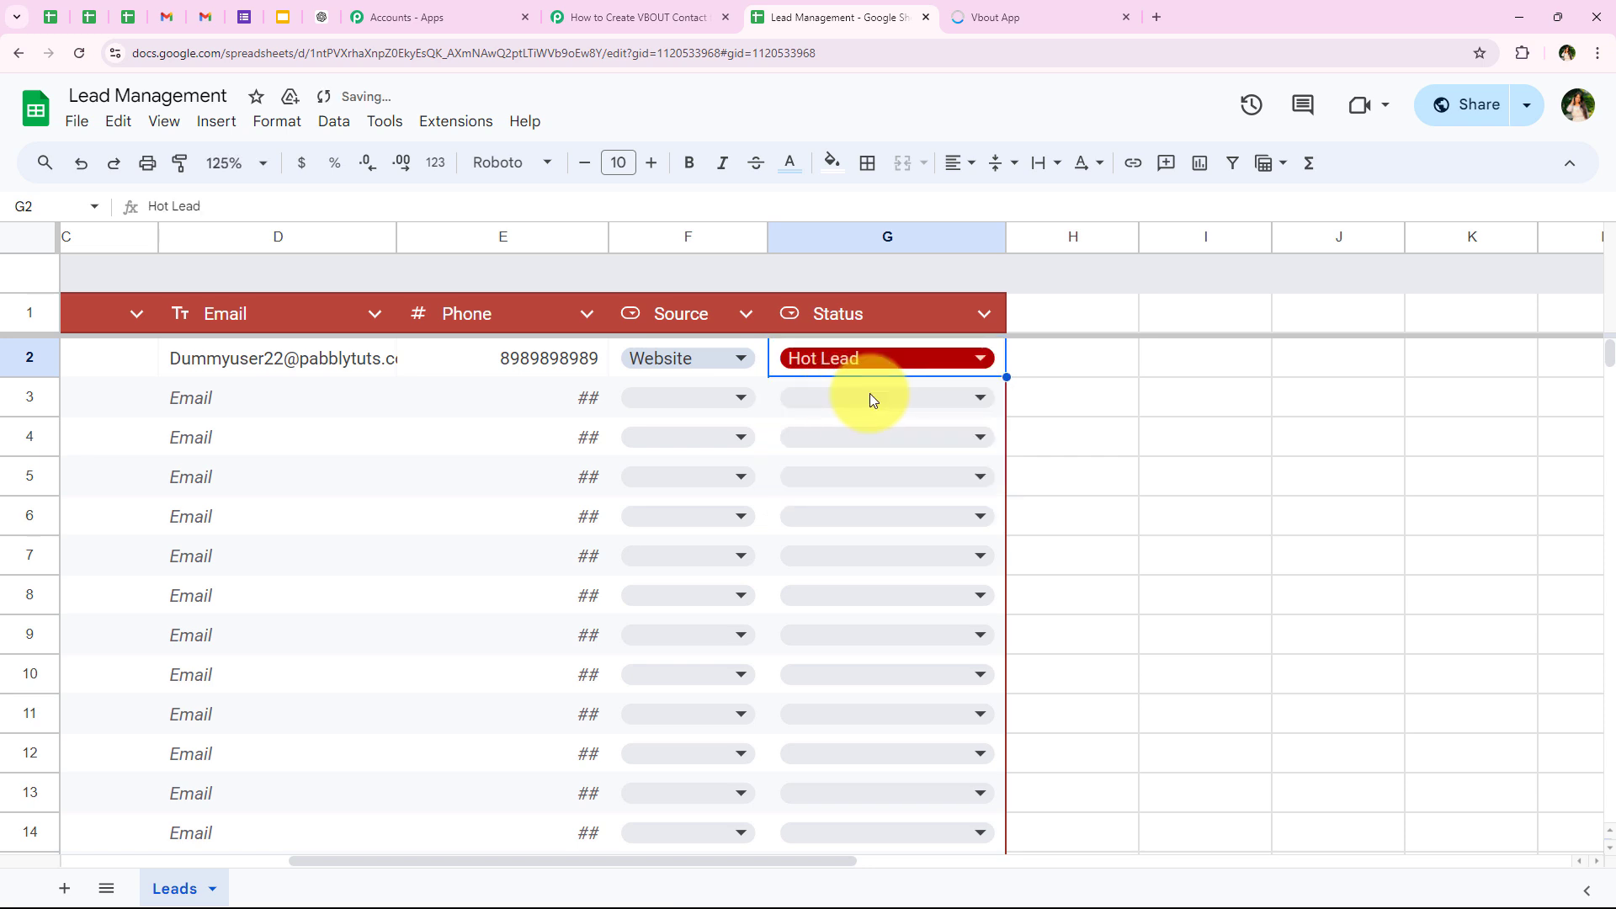
key("Return")
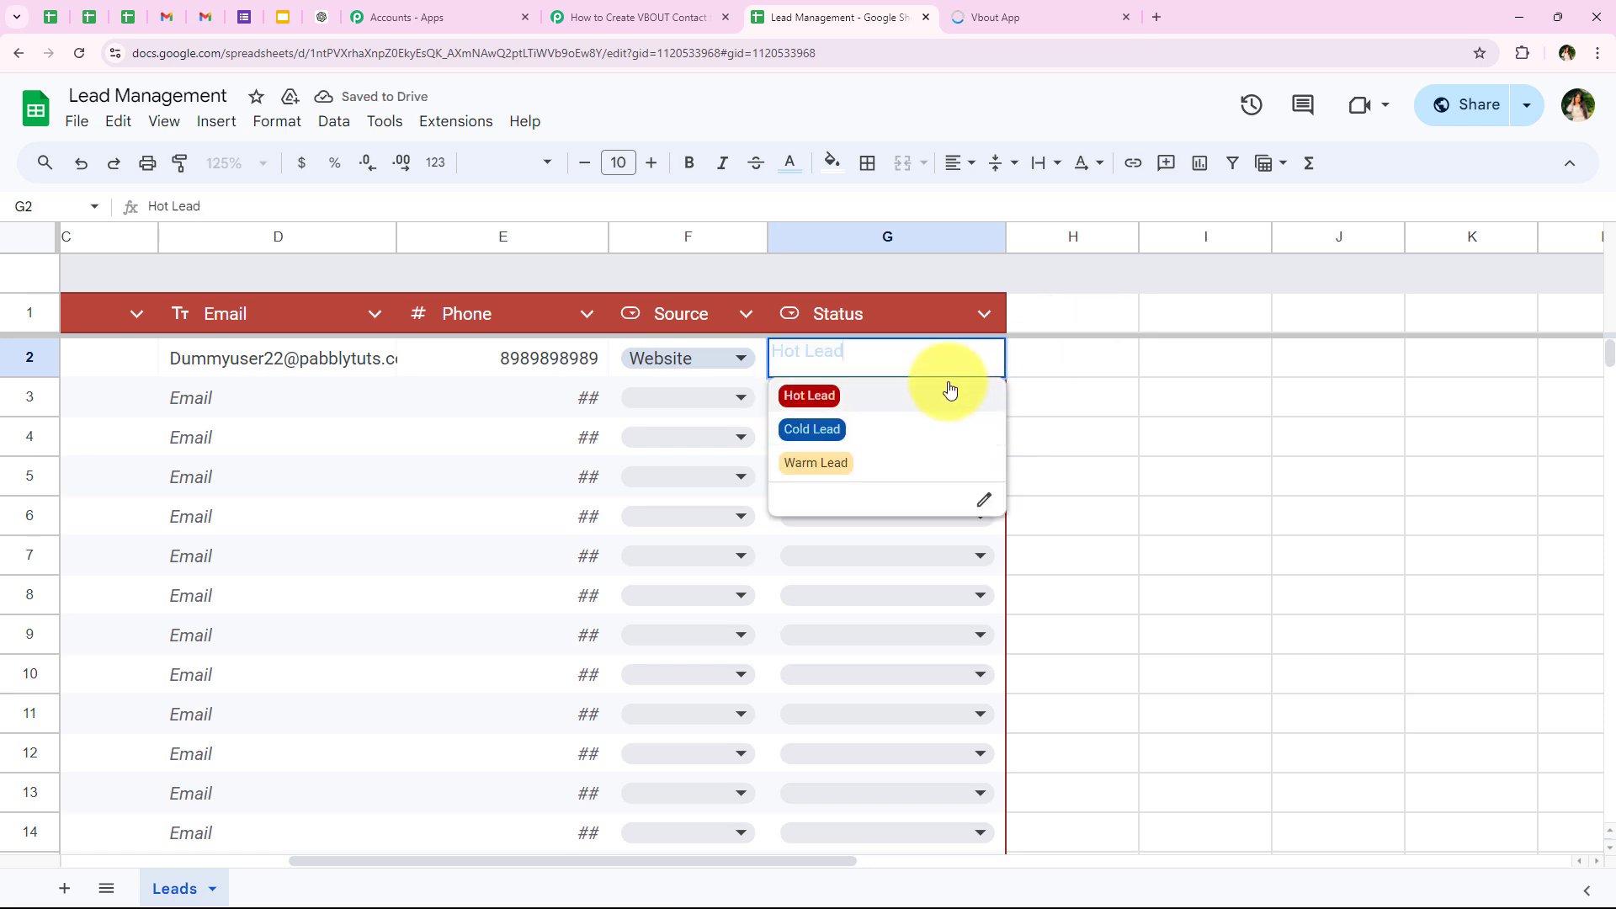
left_click(948, 387)
left_click(1026, 359)
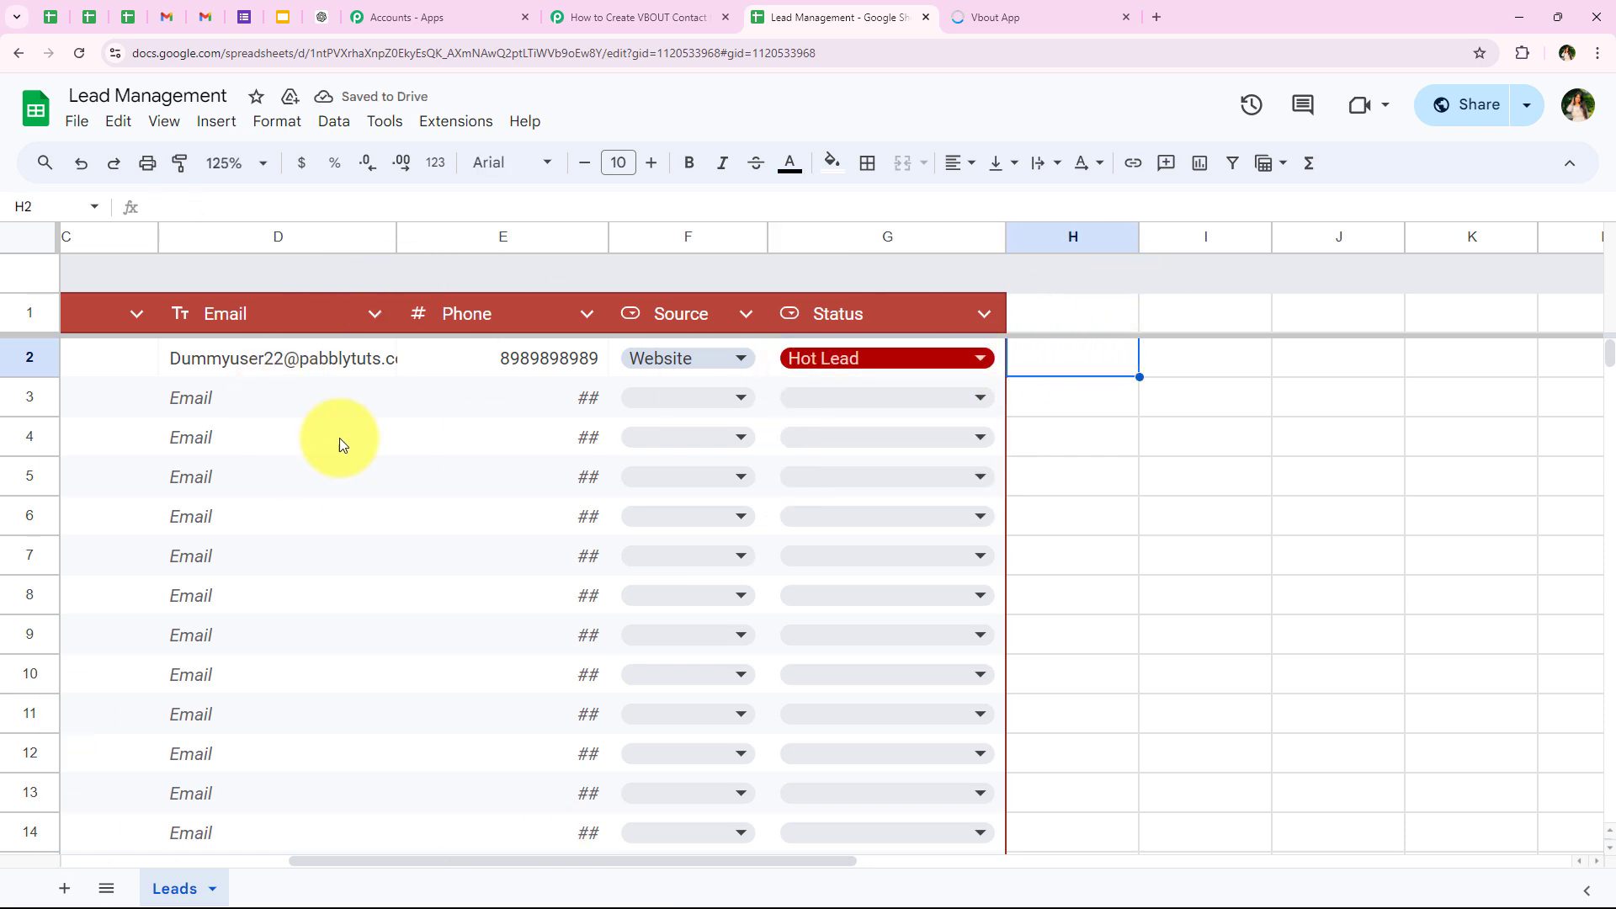
Step: Fit the Email column's width to its contents and return to the table's first columns
double_click(395, 237)
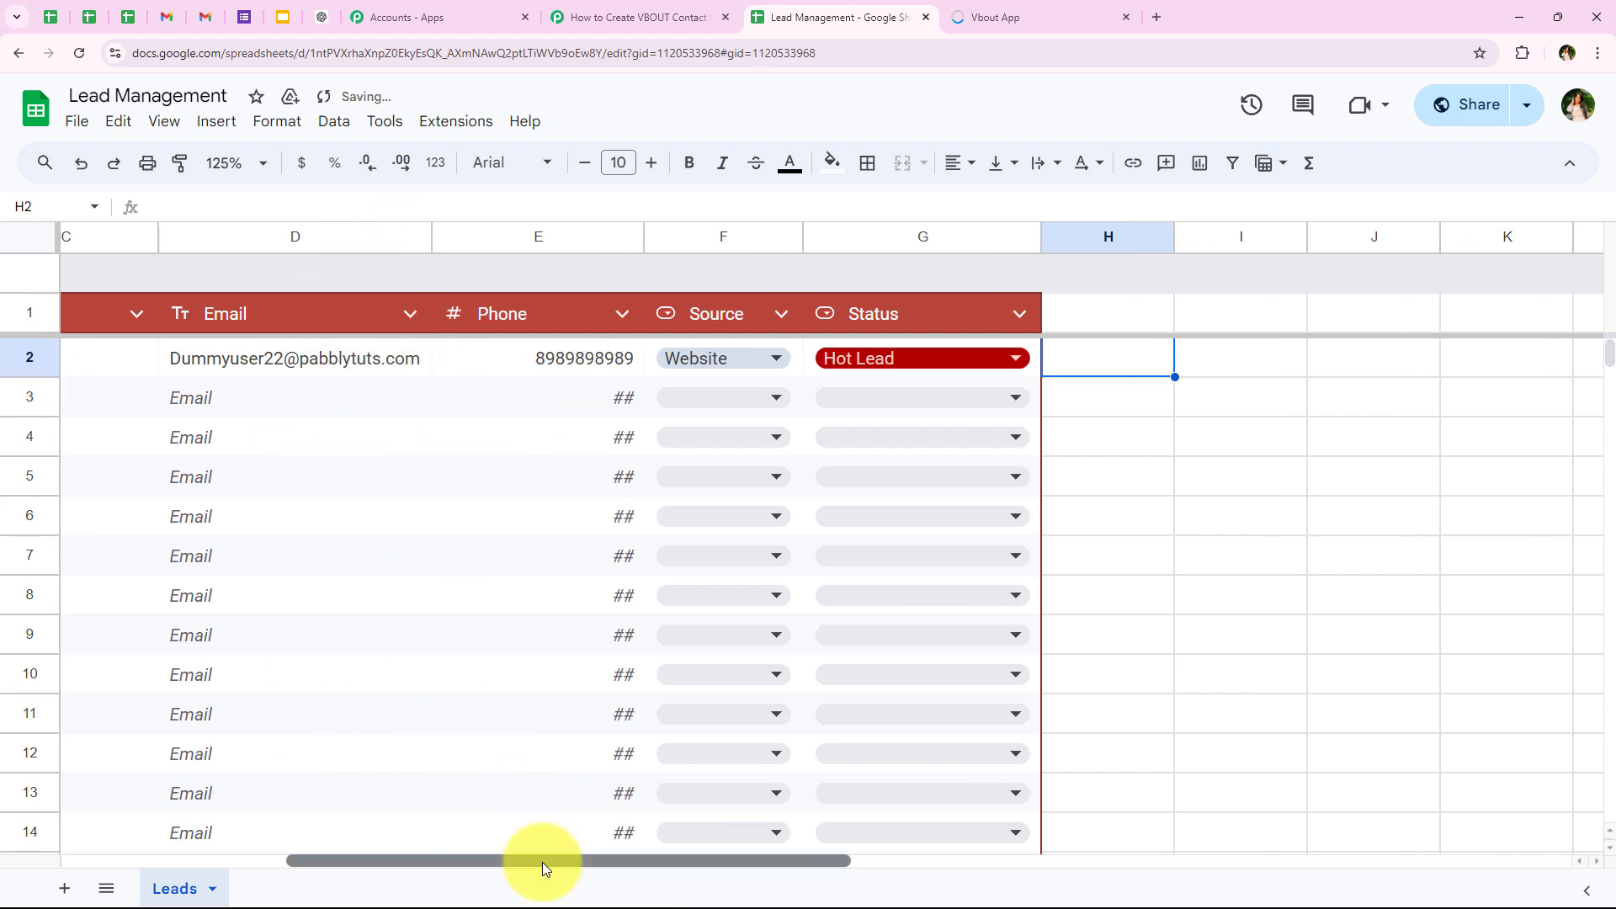
left_click_drag(542, 860, 151, 860)
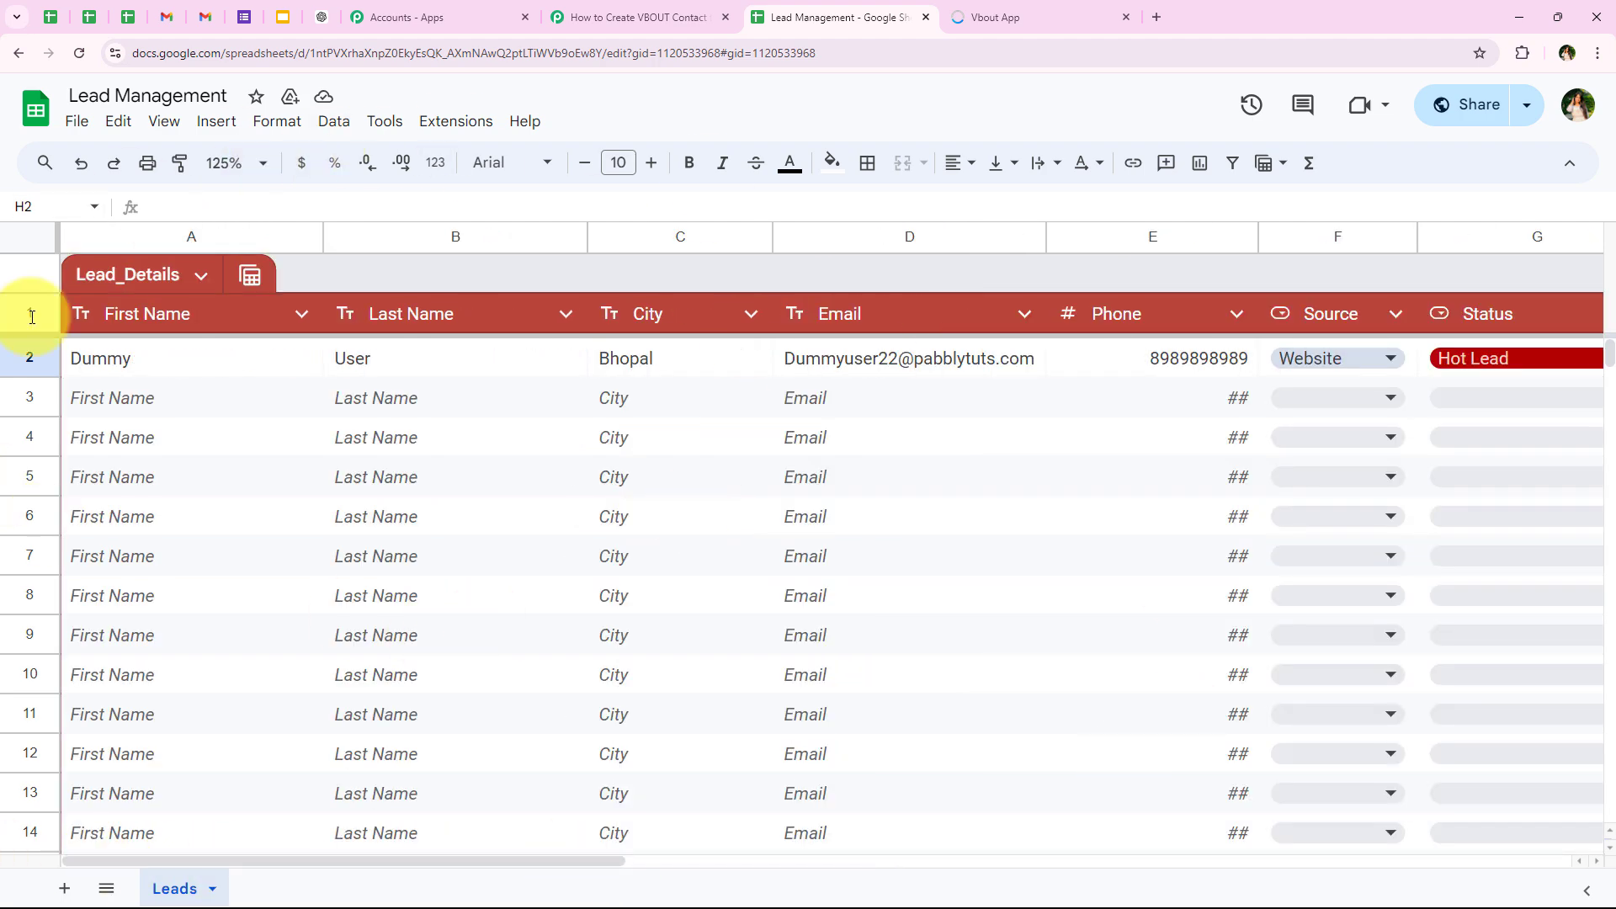
Step: Switch to the Pabbly Connect workflow and examine the status, spreadsheet name, source and sheet name in the received webhook response
left_click(558, 10)
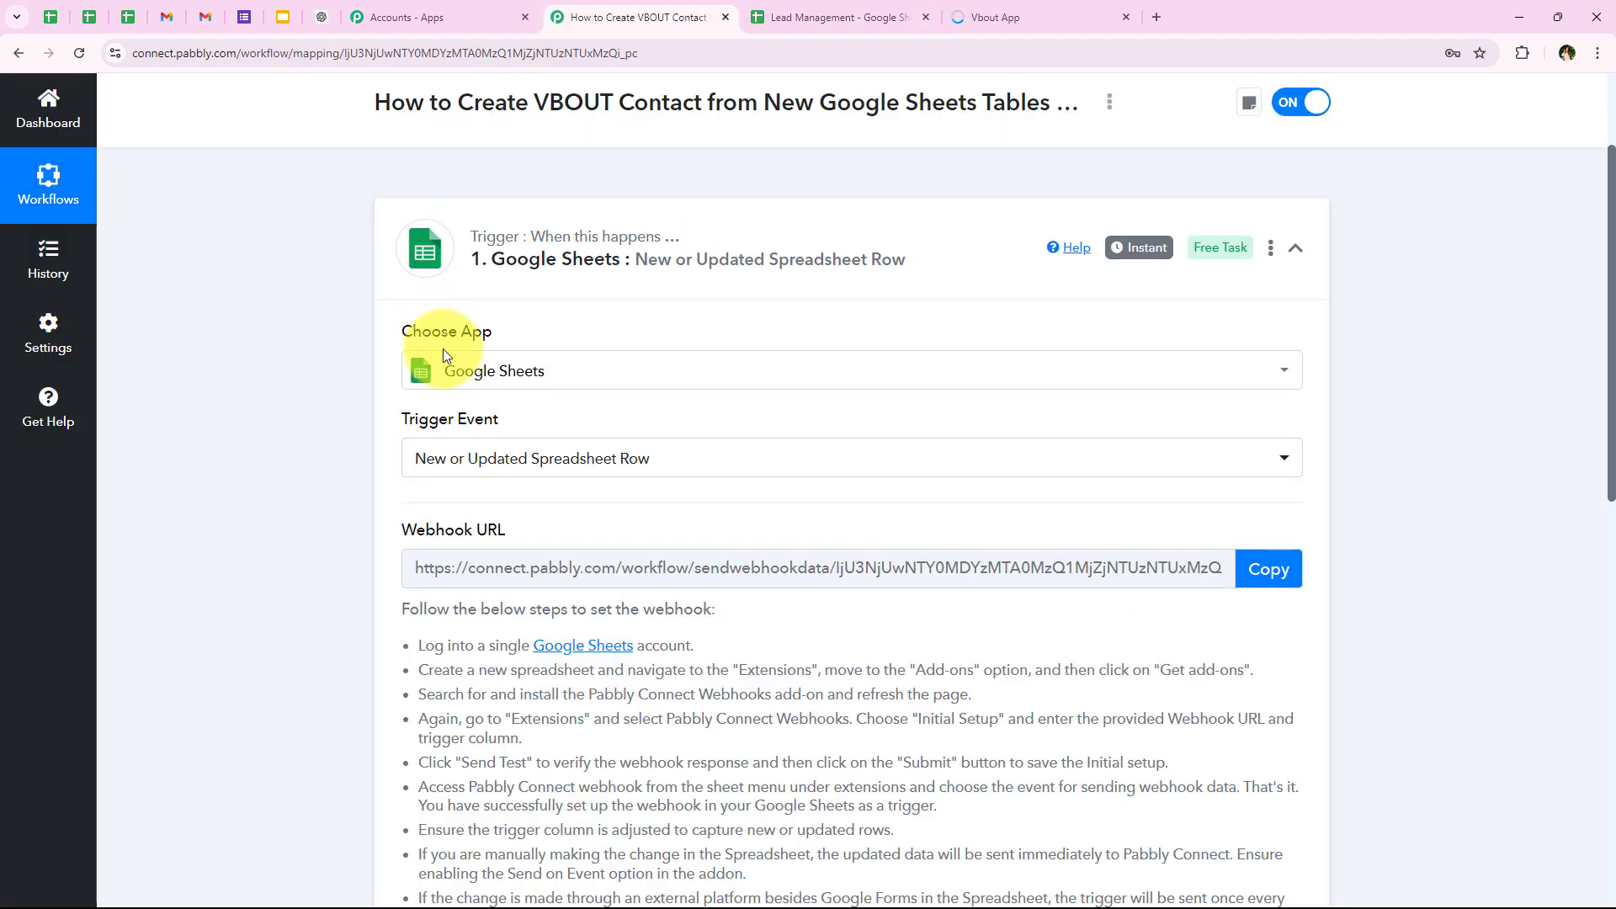
scroll(443, 348, "down", 7)
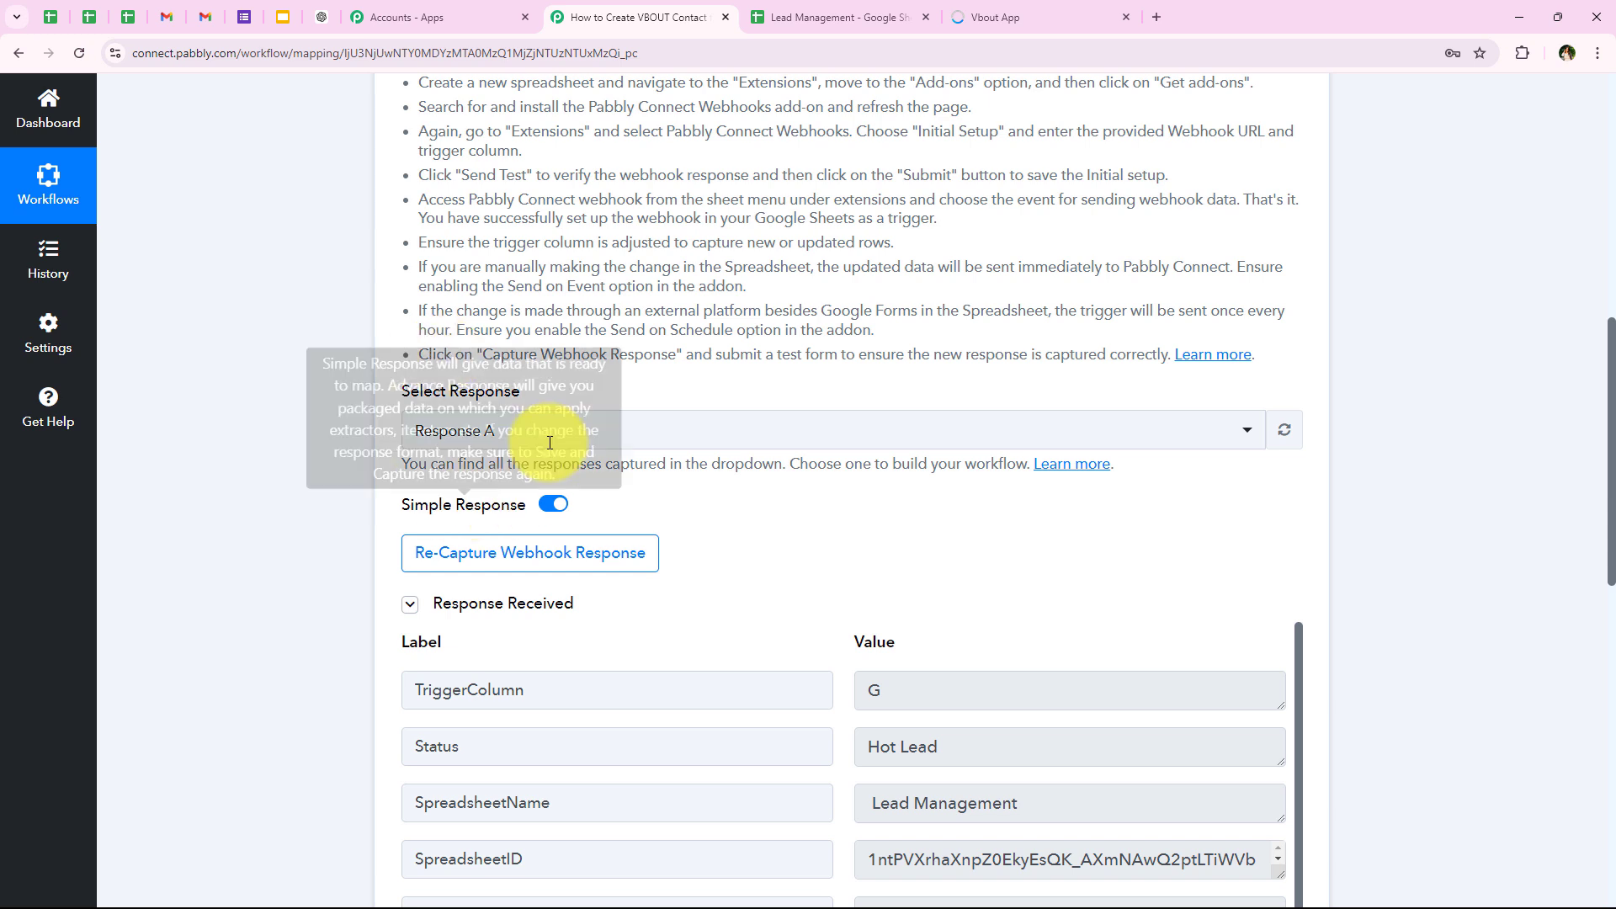
scroll(387, 431, "down", 4)
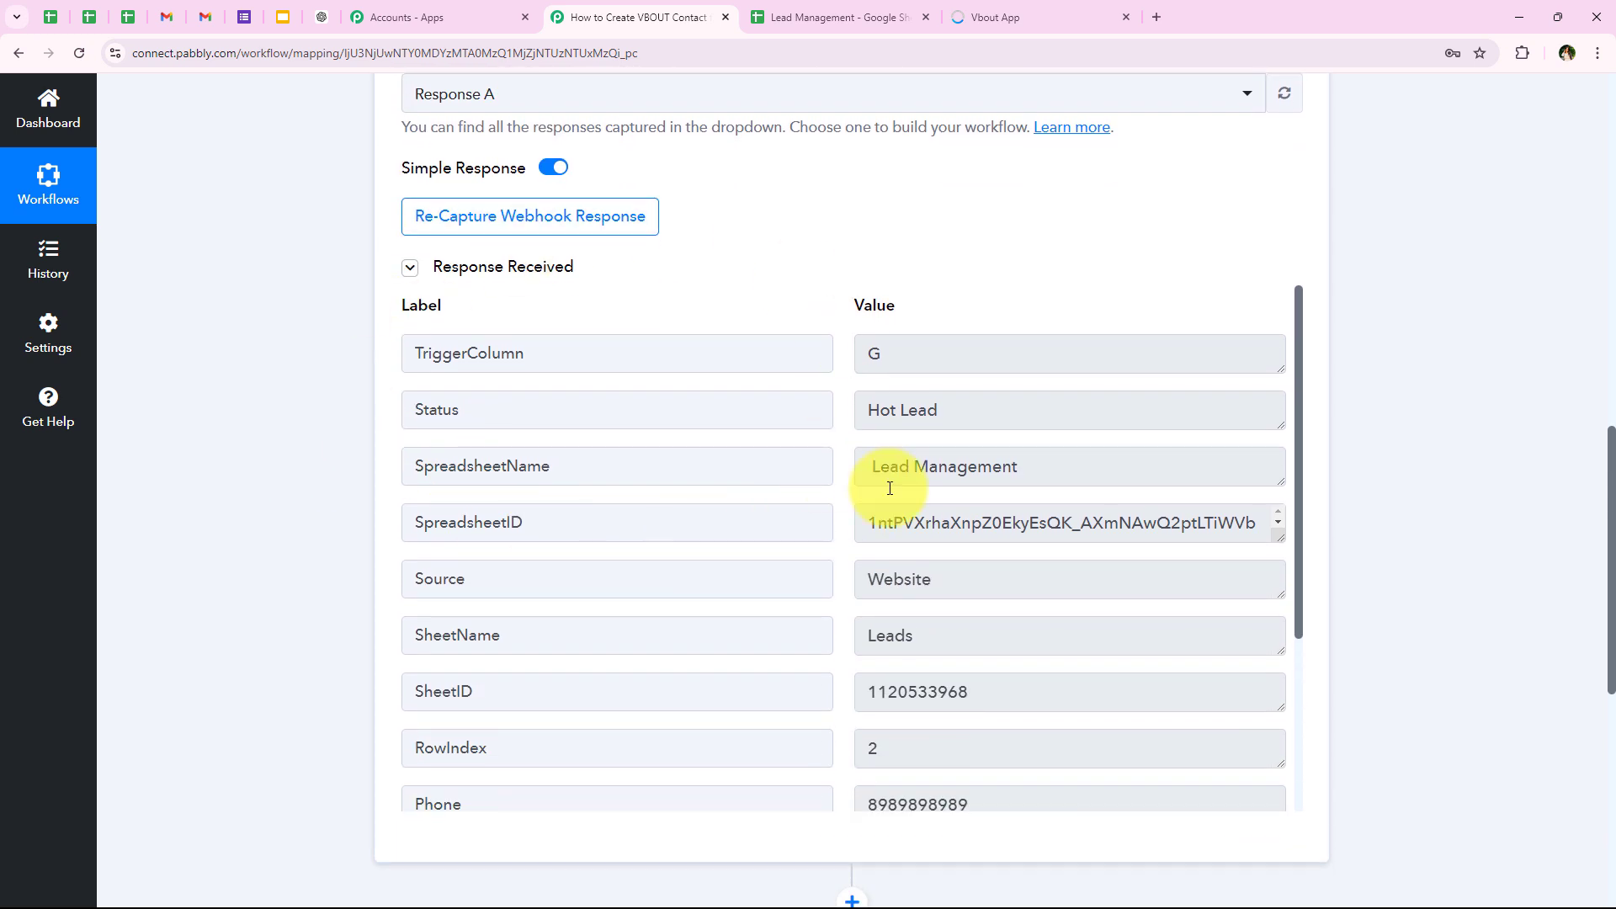
left_click(1073, 410)
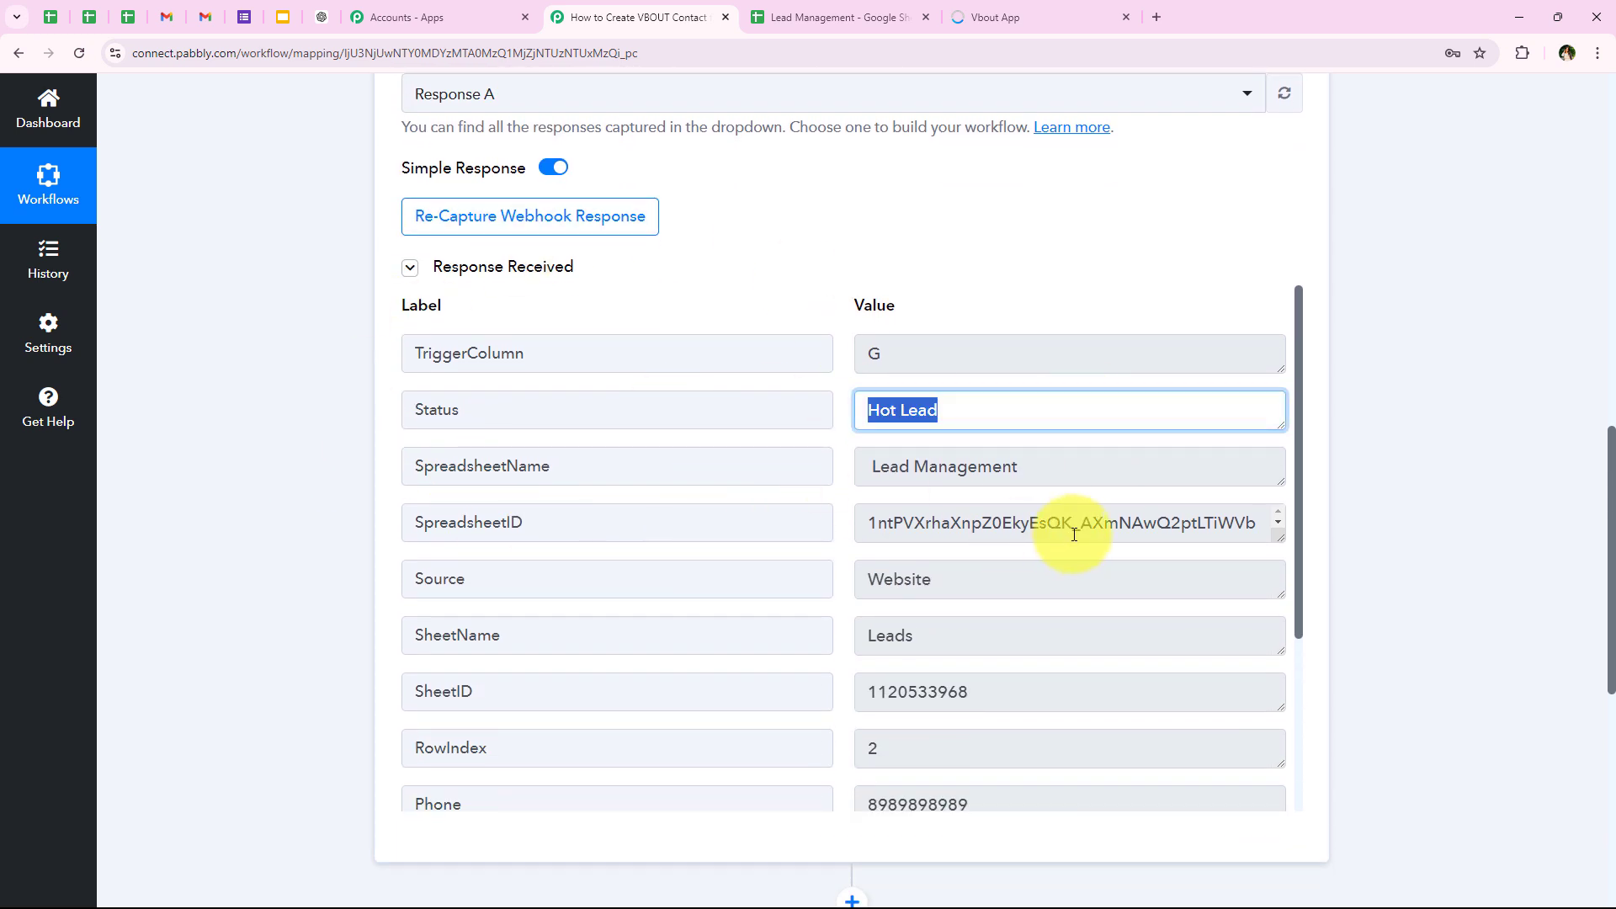
left_click(1036, 466)
left_click(940, 576)
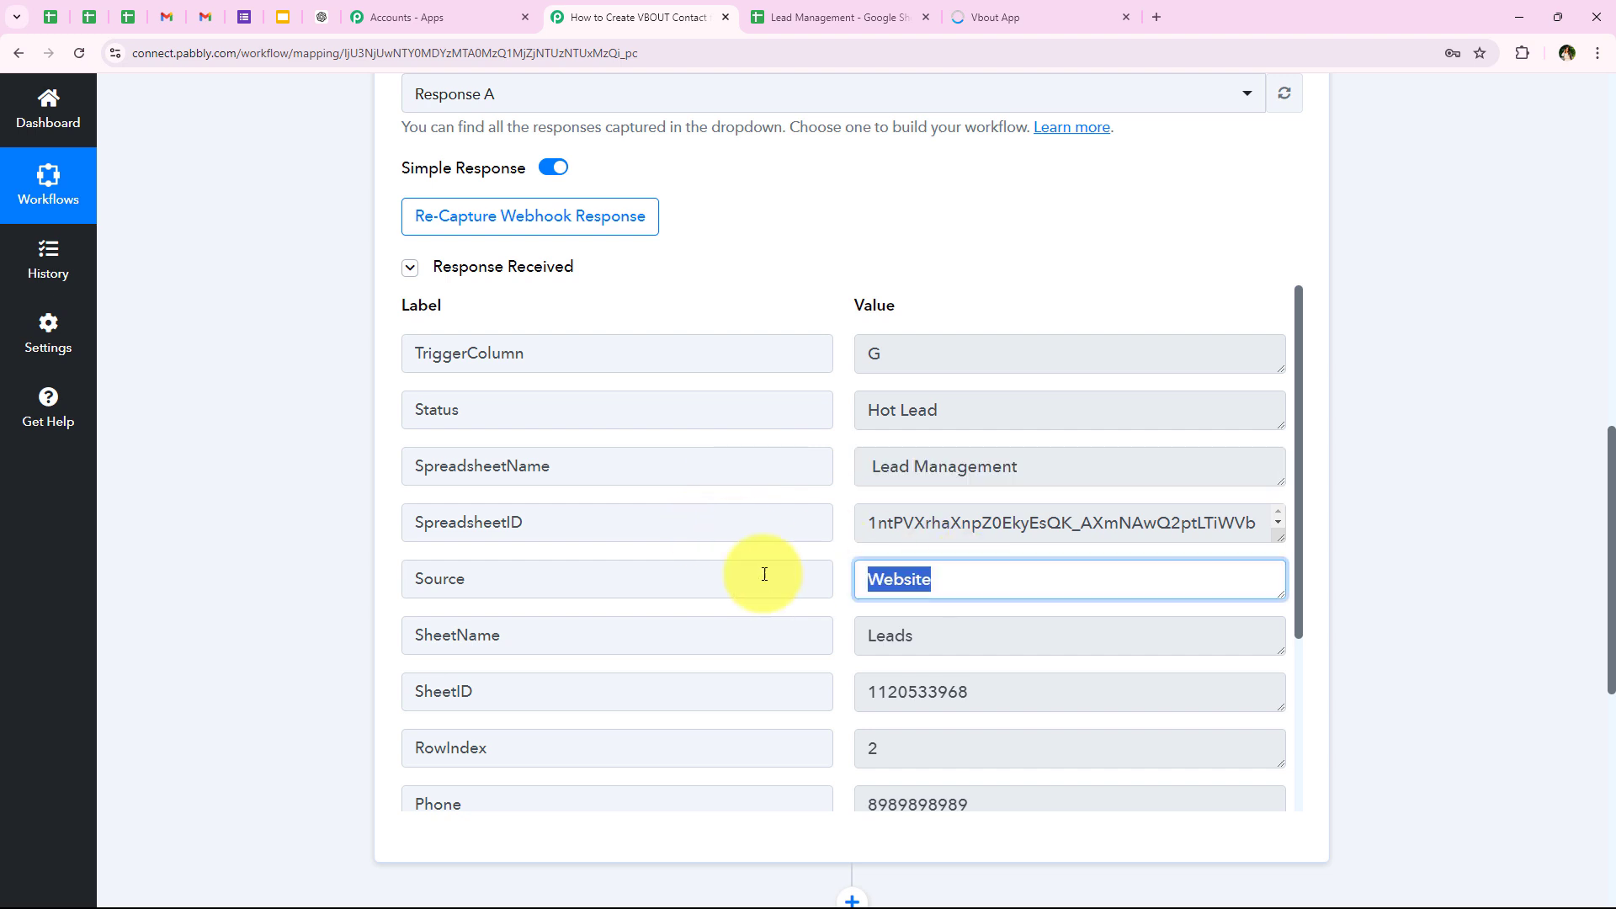
left_click(927, 631)
Step: Check the phone, last name, first name, email and city values in the received webhook response
scroll(748, 589, "down", 2)
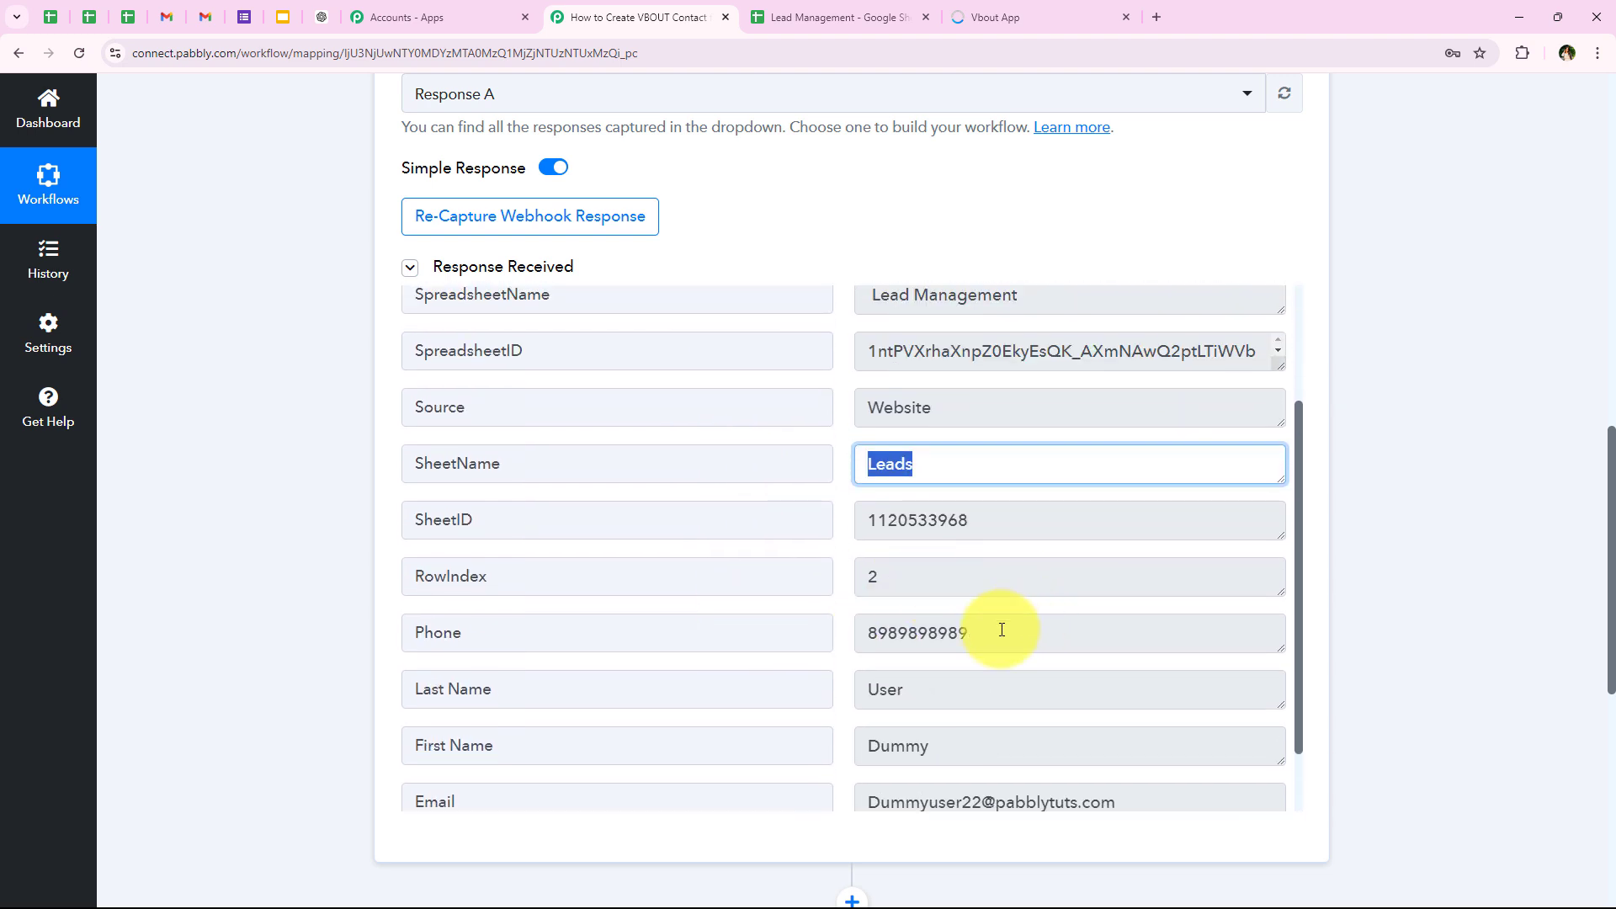
left_click(999, 633)
scroll(1075, 691, "down", 1)
left_click(968, 664)
left_click(920, 615)
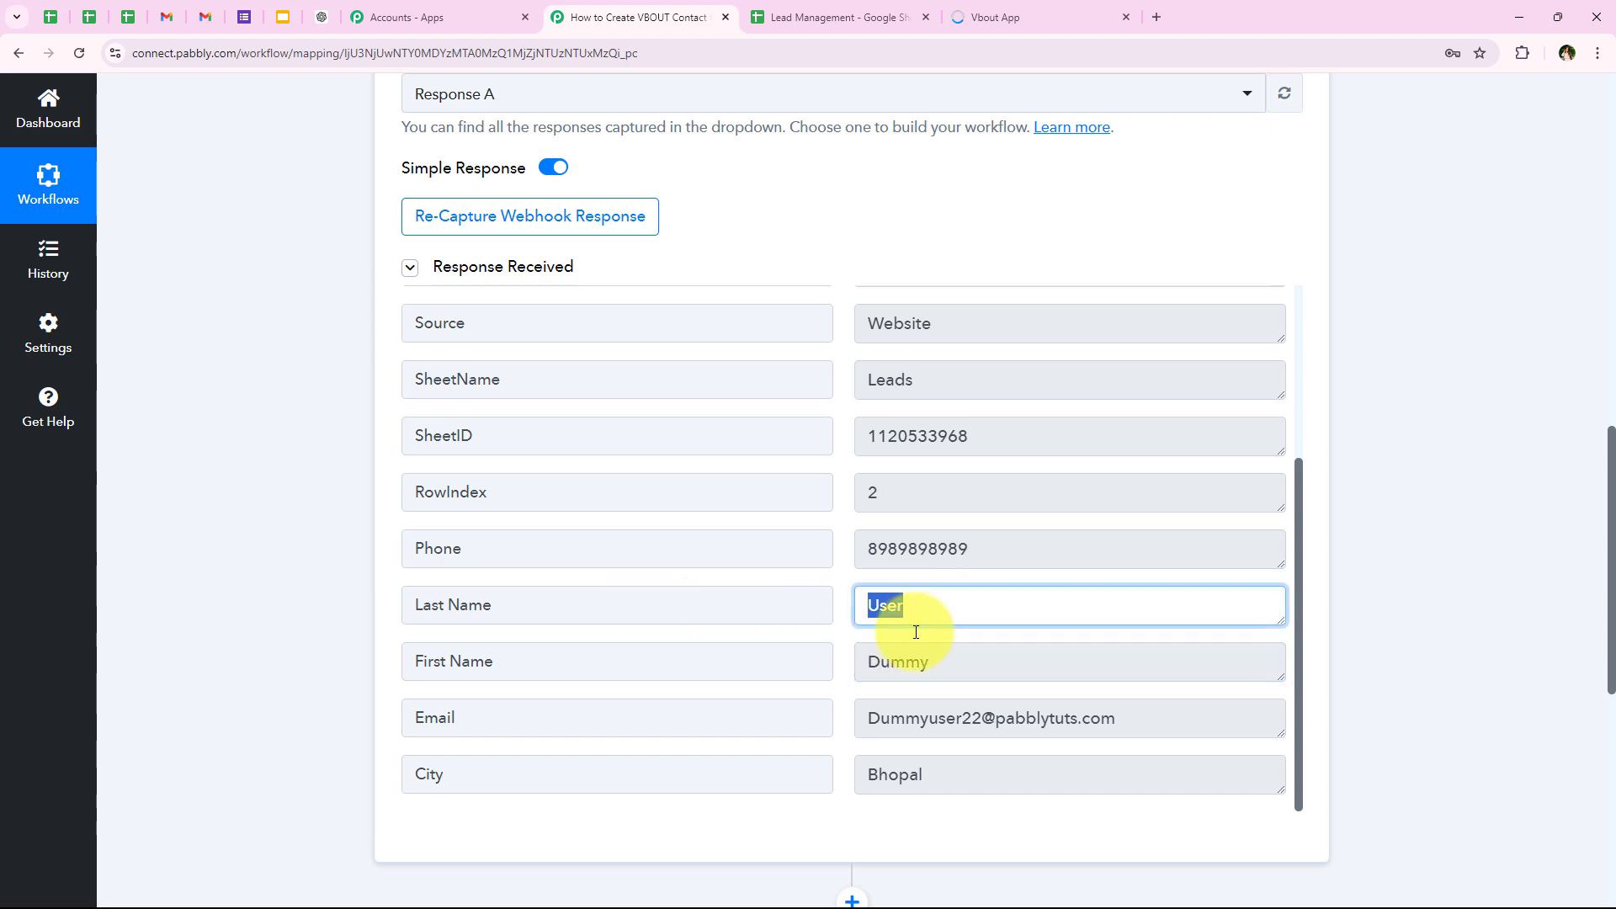
left_click(1010, 719)
left_click(958, 764)
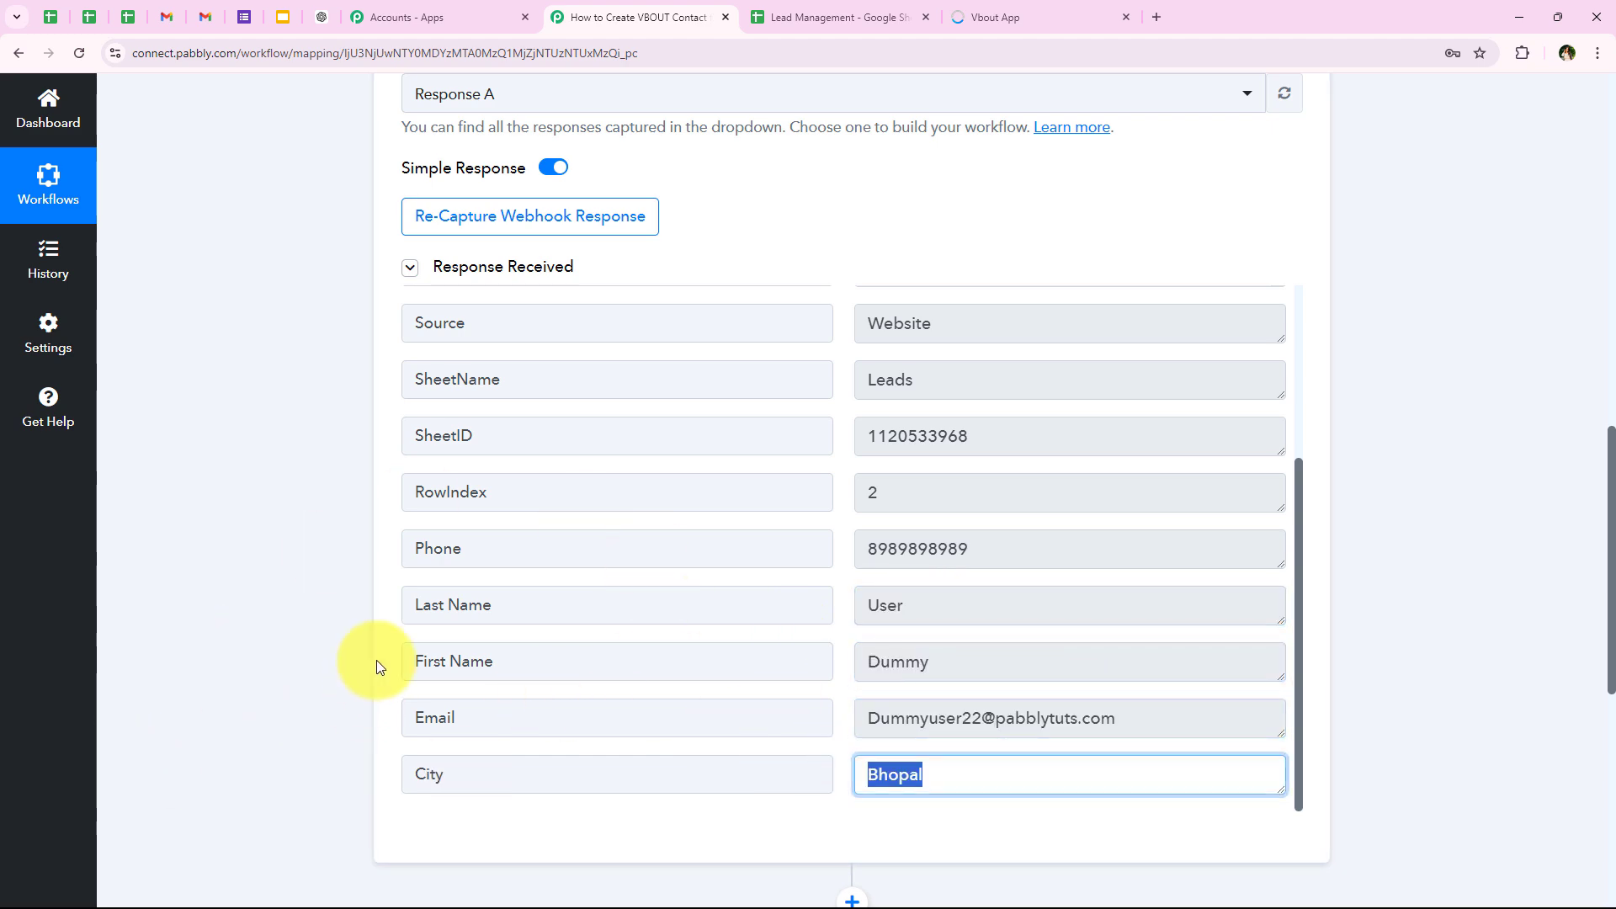
left_click(328, 699)
Step: Collapse the Google Sheets trigger step and expand the action step for choosing the next application
scroll(329, 679, "up", 15)
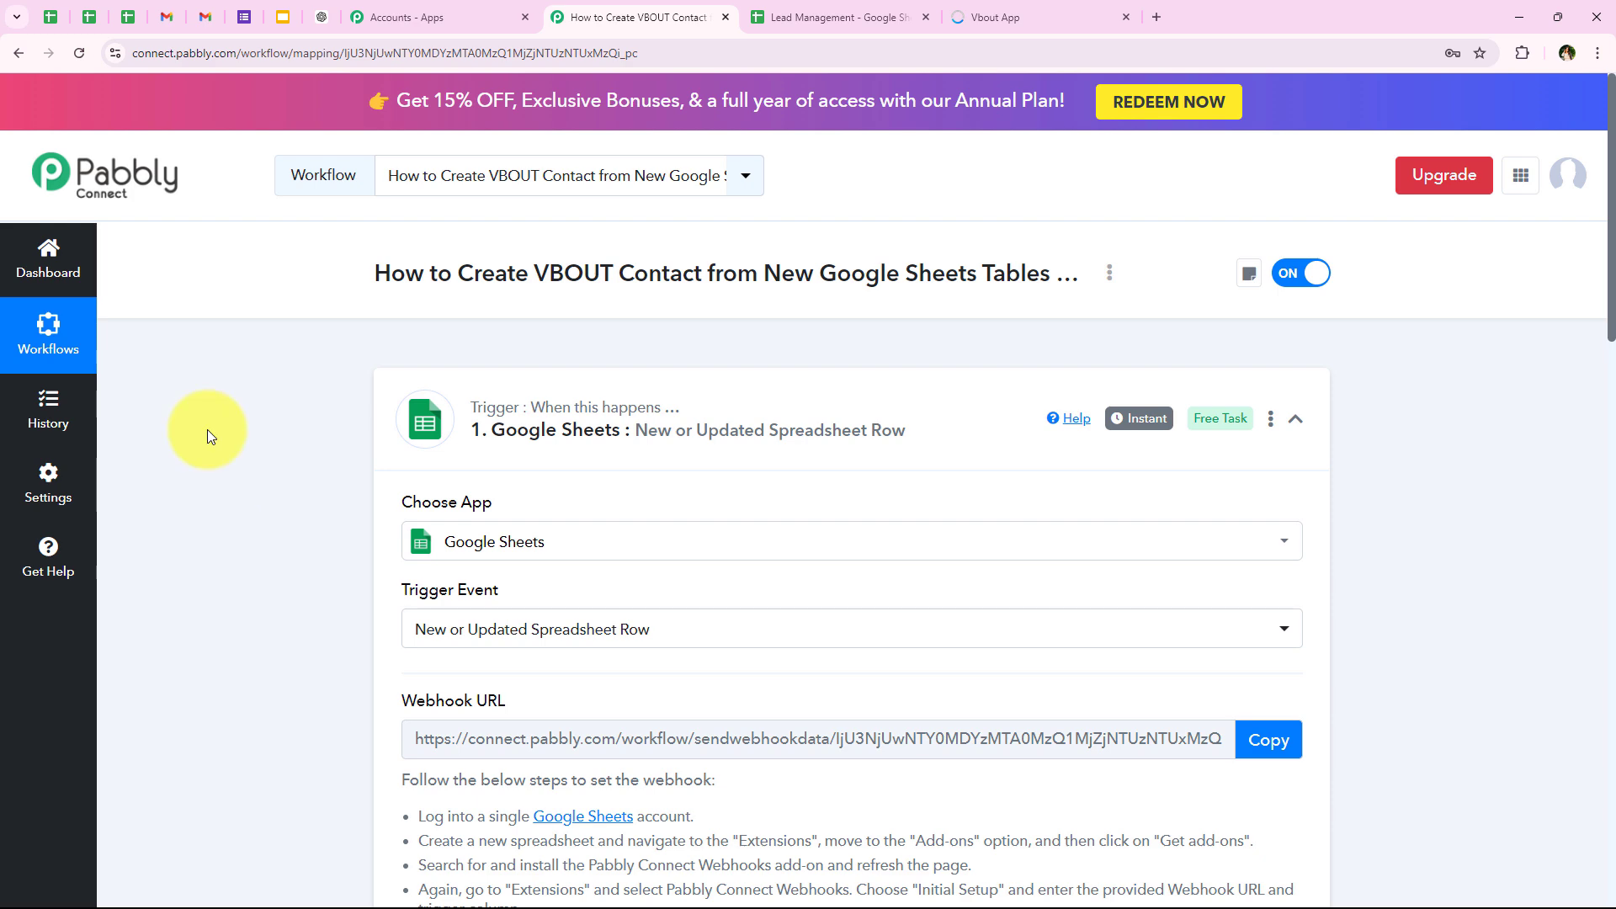
left_click(432, 429)
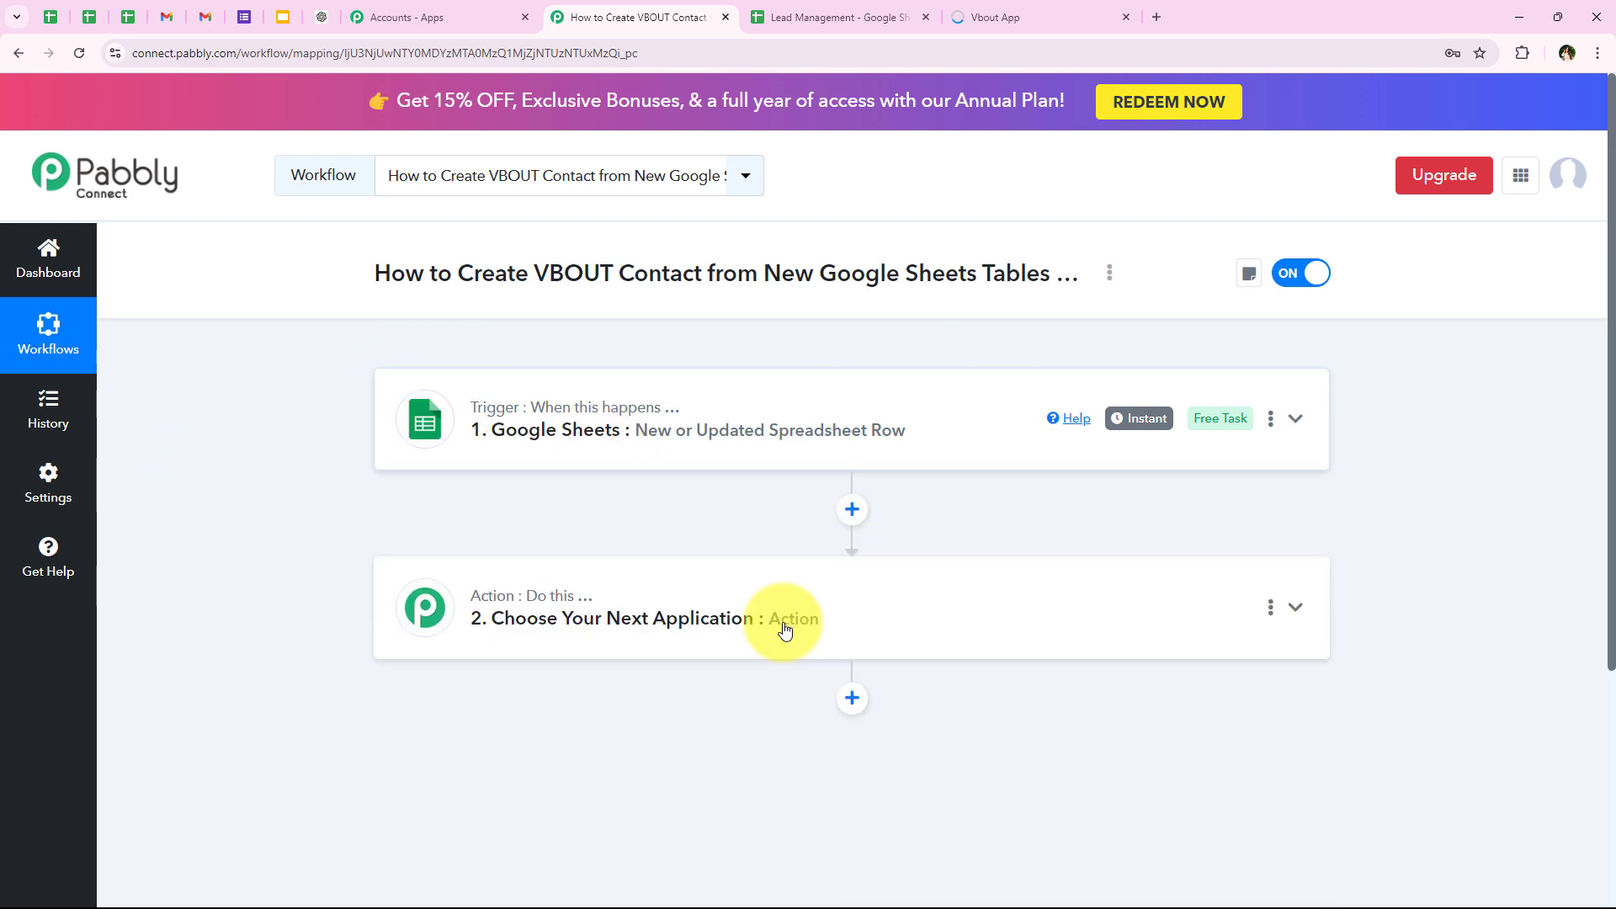
left_click(523, 636)
scroll(383, 453, "down", 4)
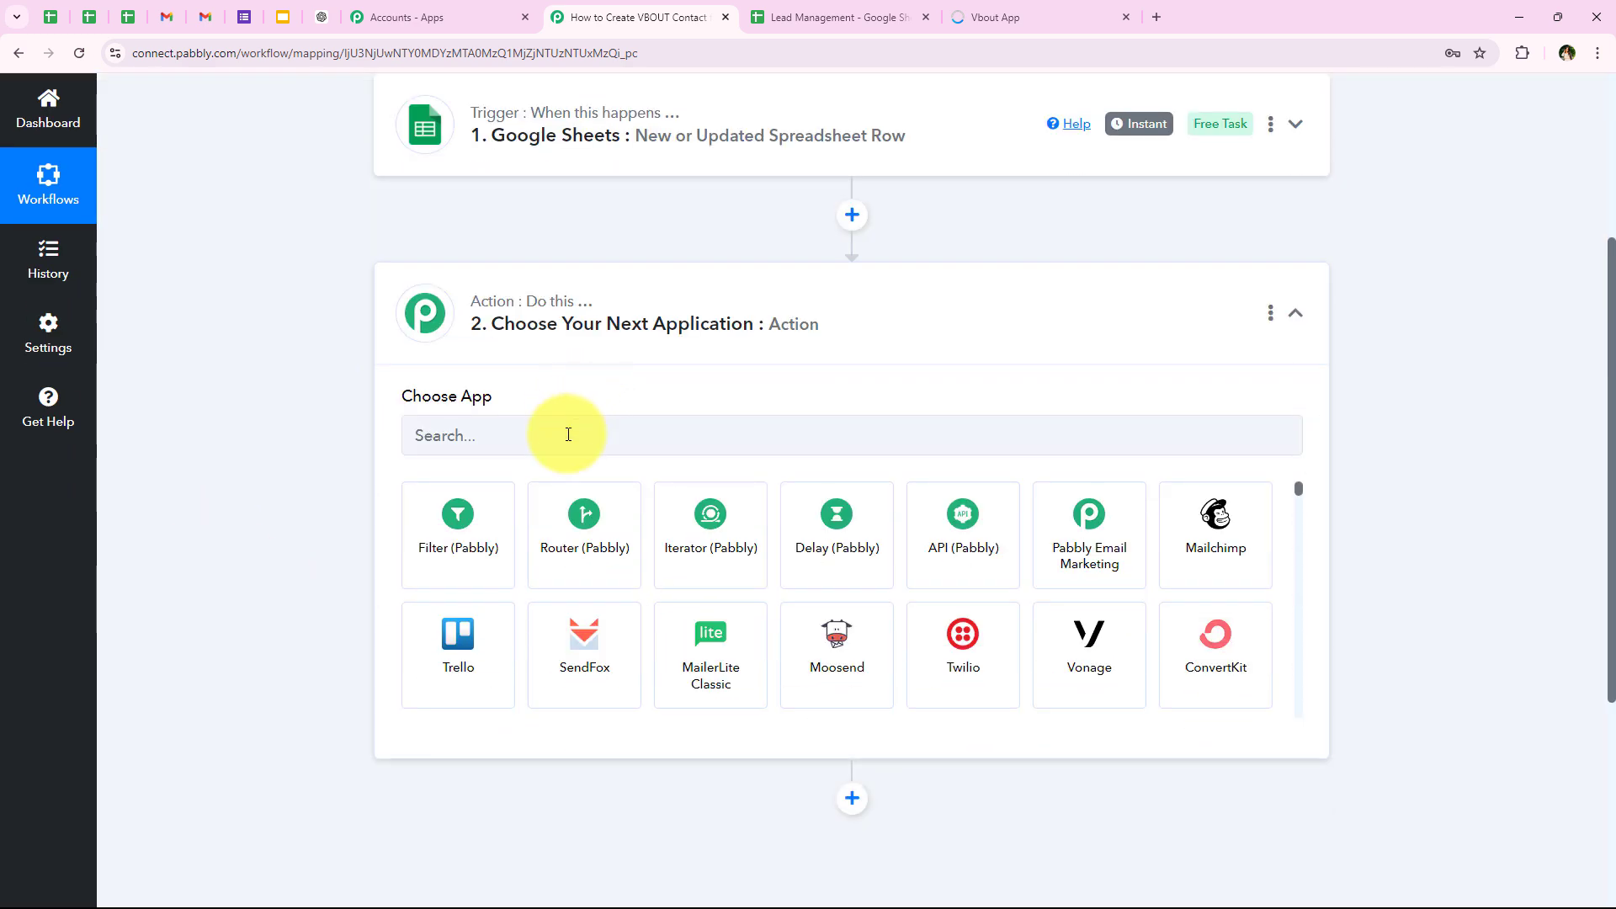
Step: Search the action step's applications for VBOUT
left_click(568, 434)
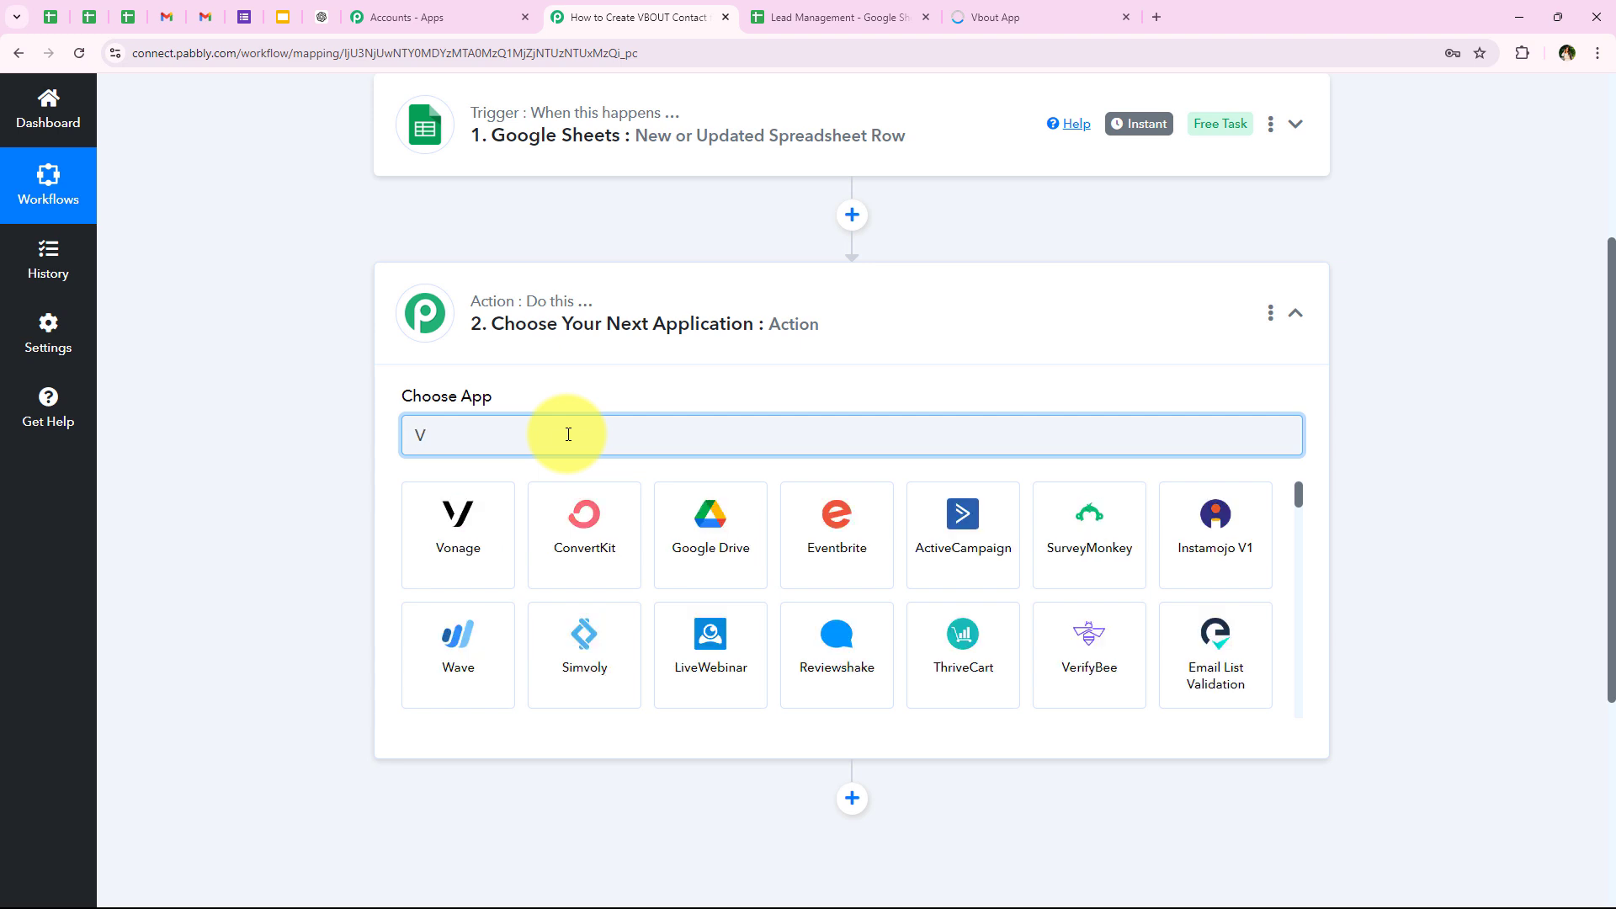
type("VO")
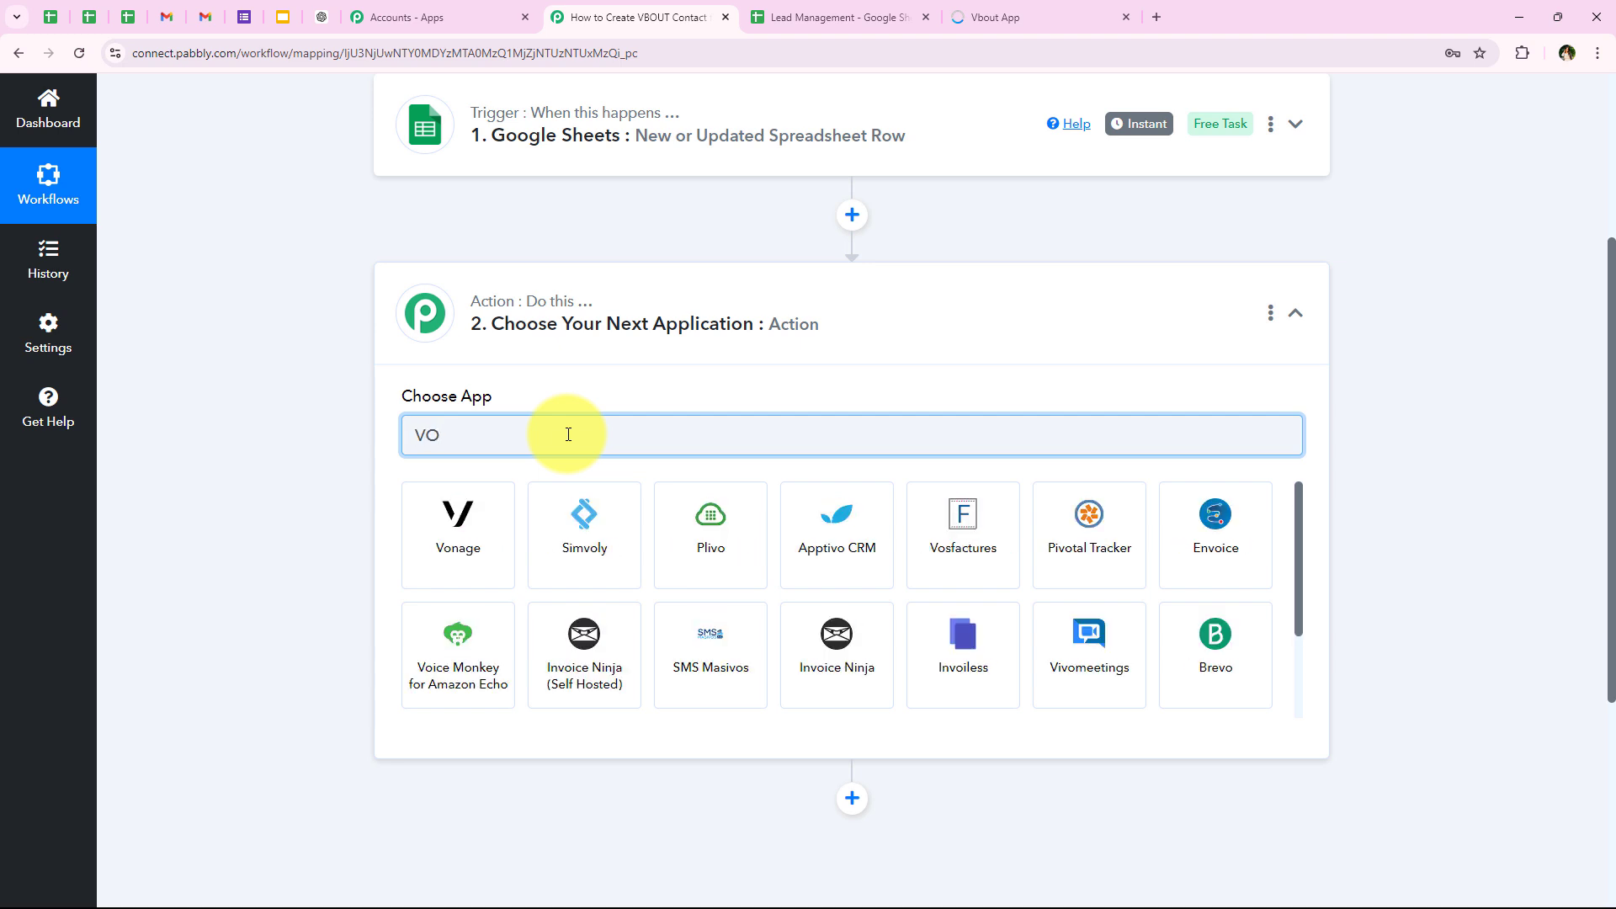
key("BackSpace")
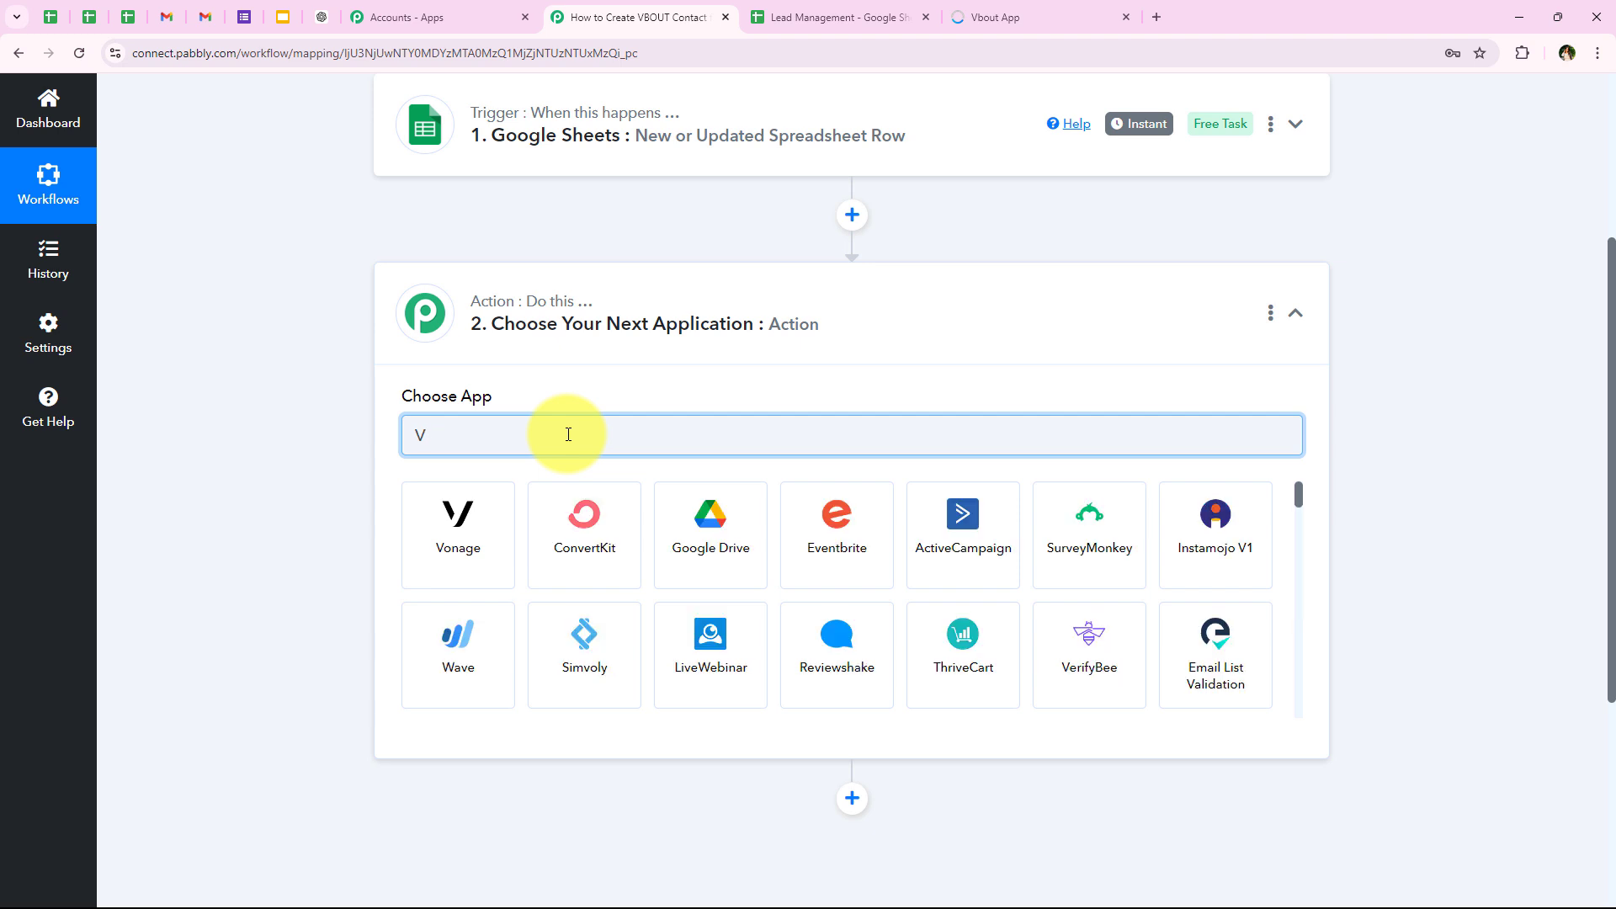
type("BOUT")
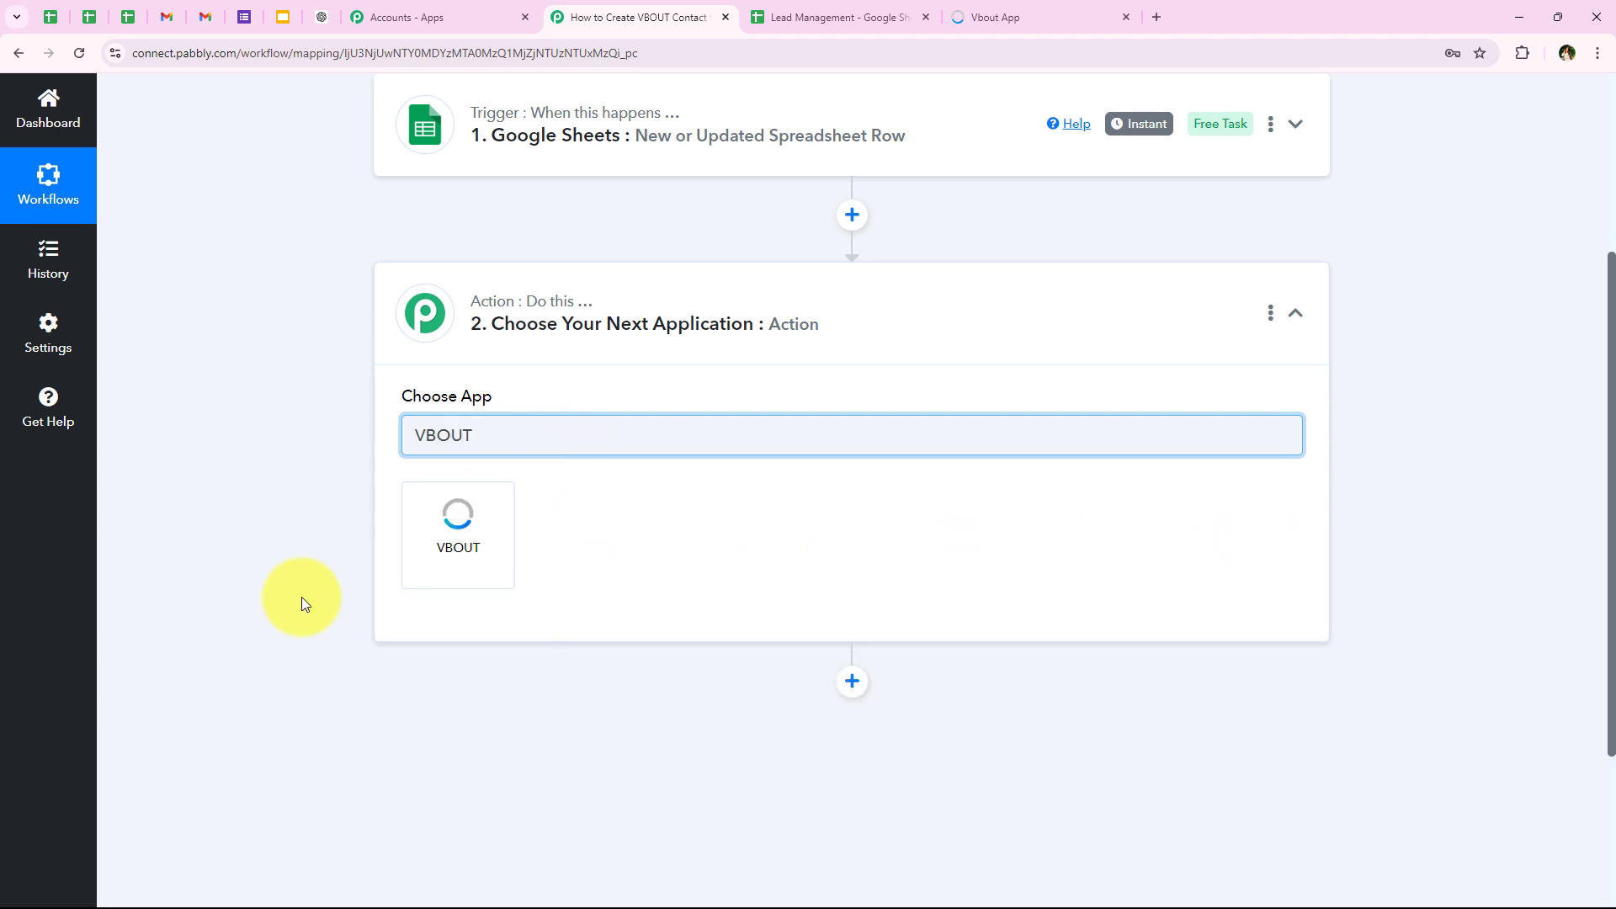
Step: Set the action step's app to VBOUT with Add Contact to List as the action event
left_click(448, 539)
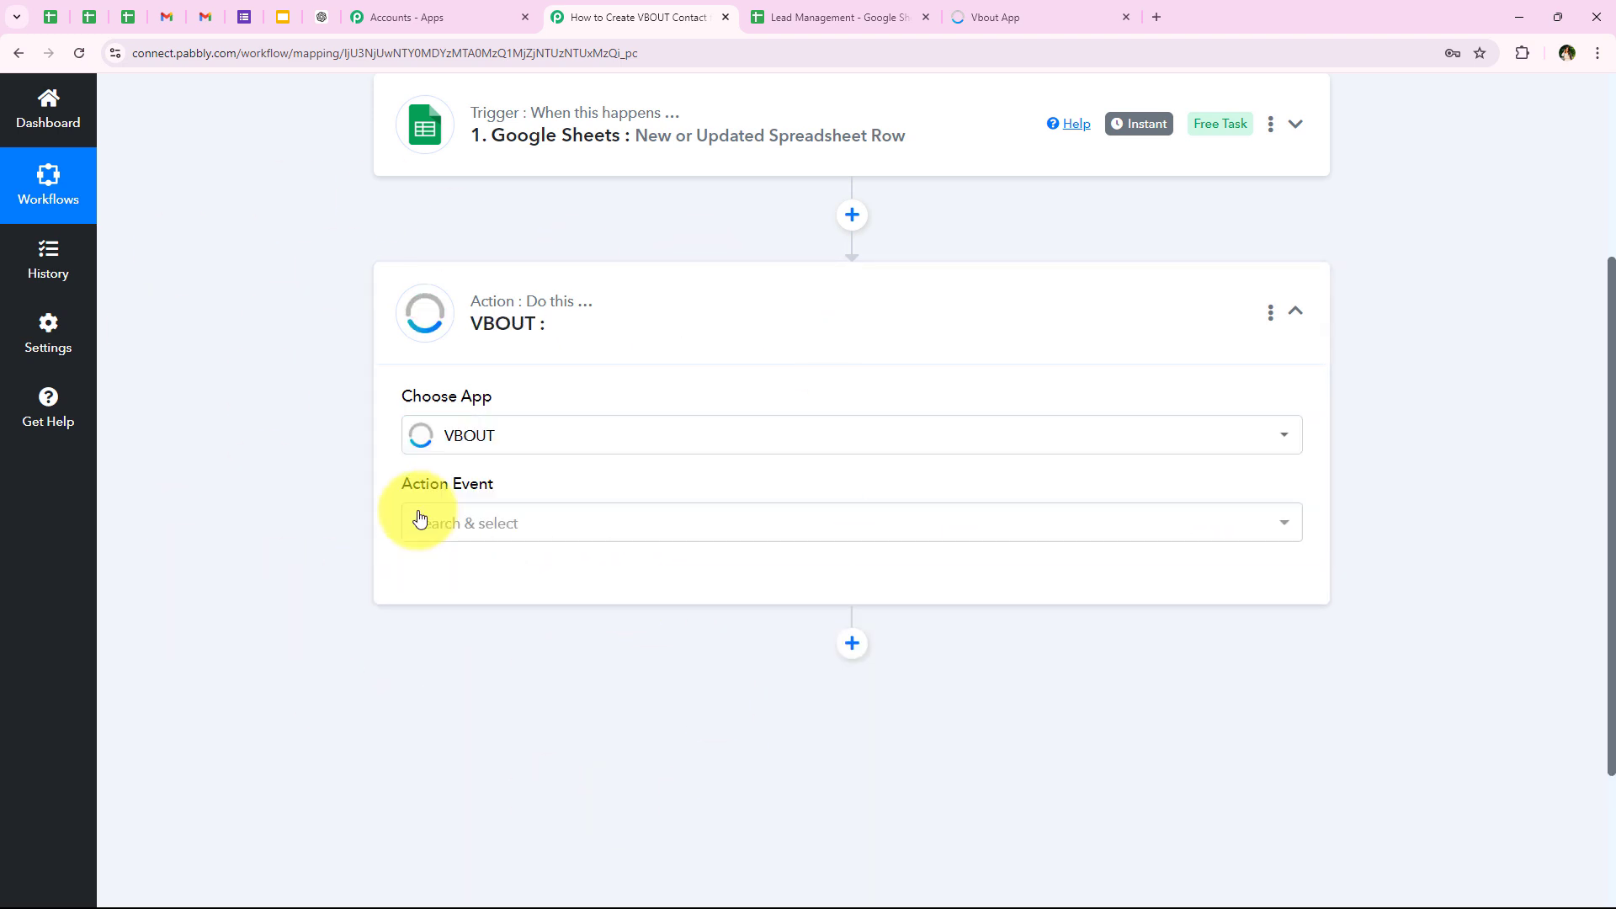
left_click_drag(402, 488, 508, 482)
left_click(506, 510)
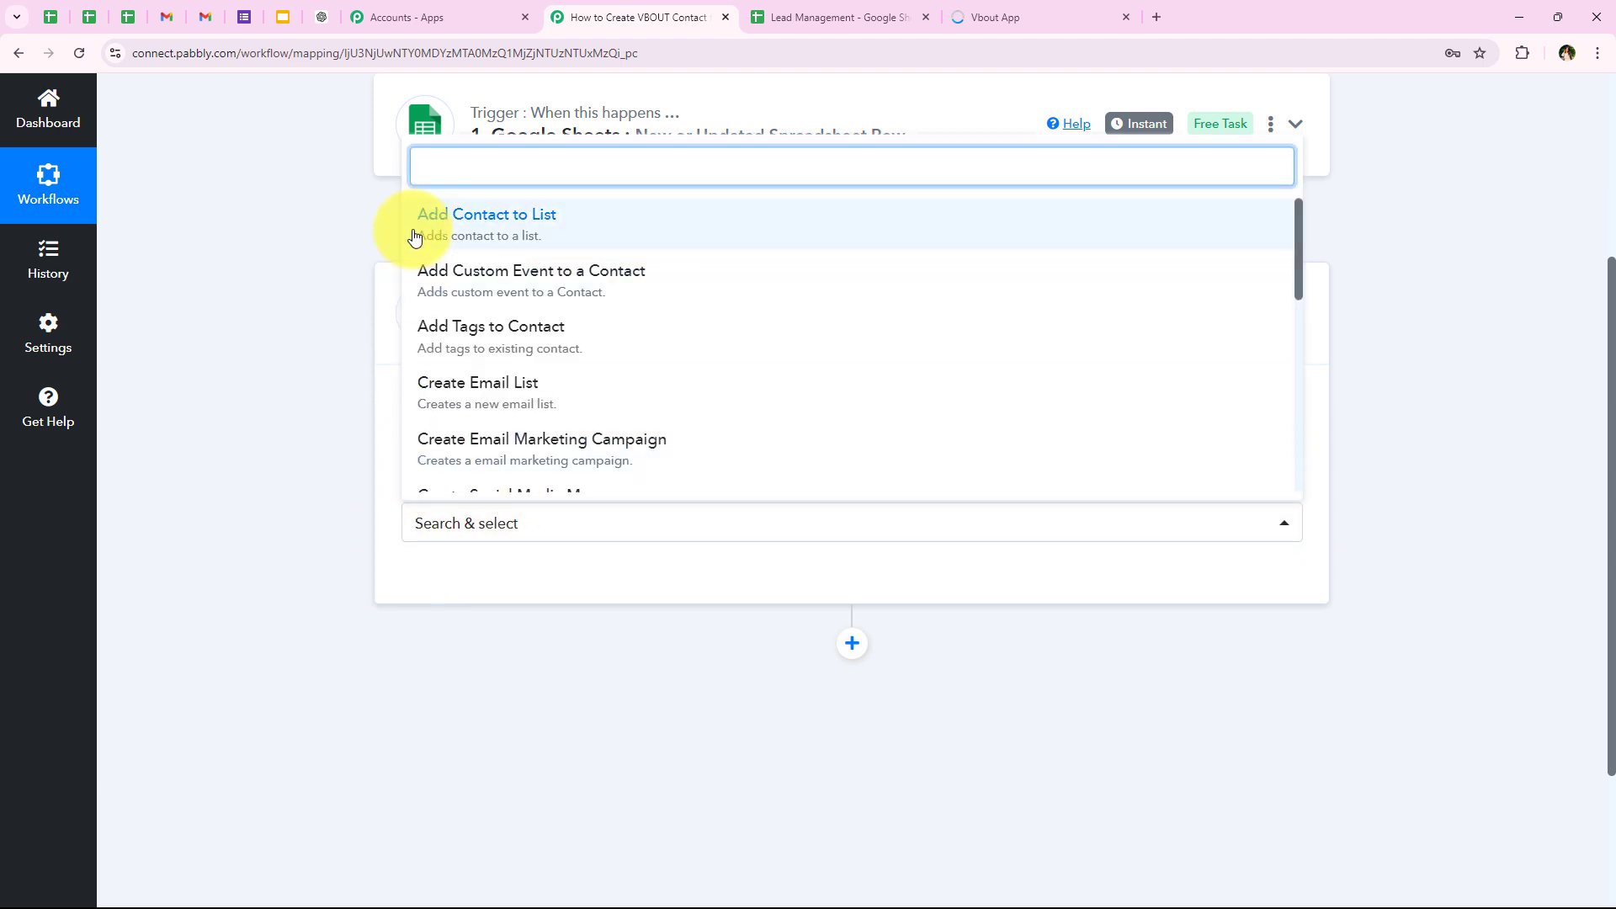
left_click(556, 229)
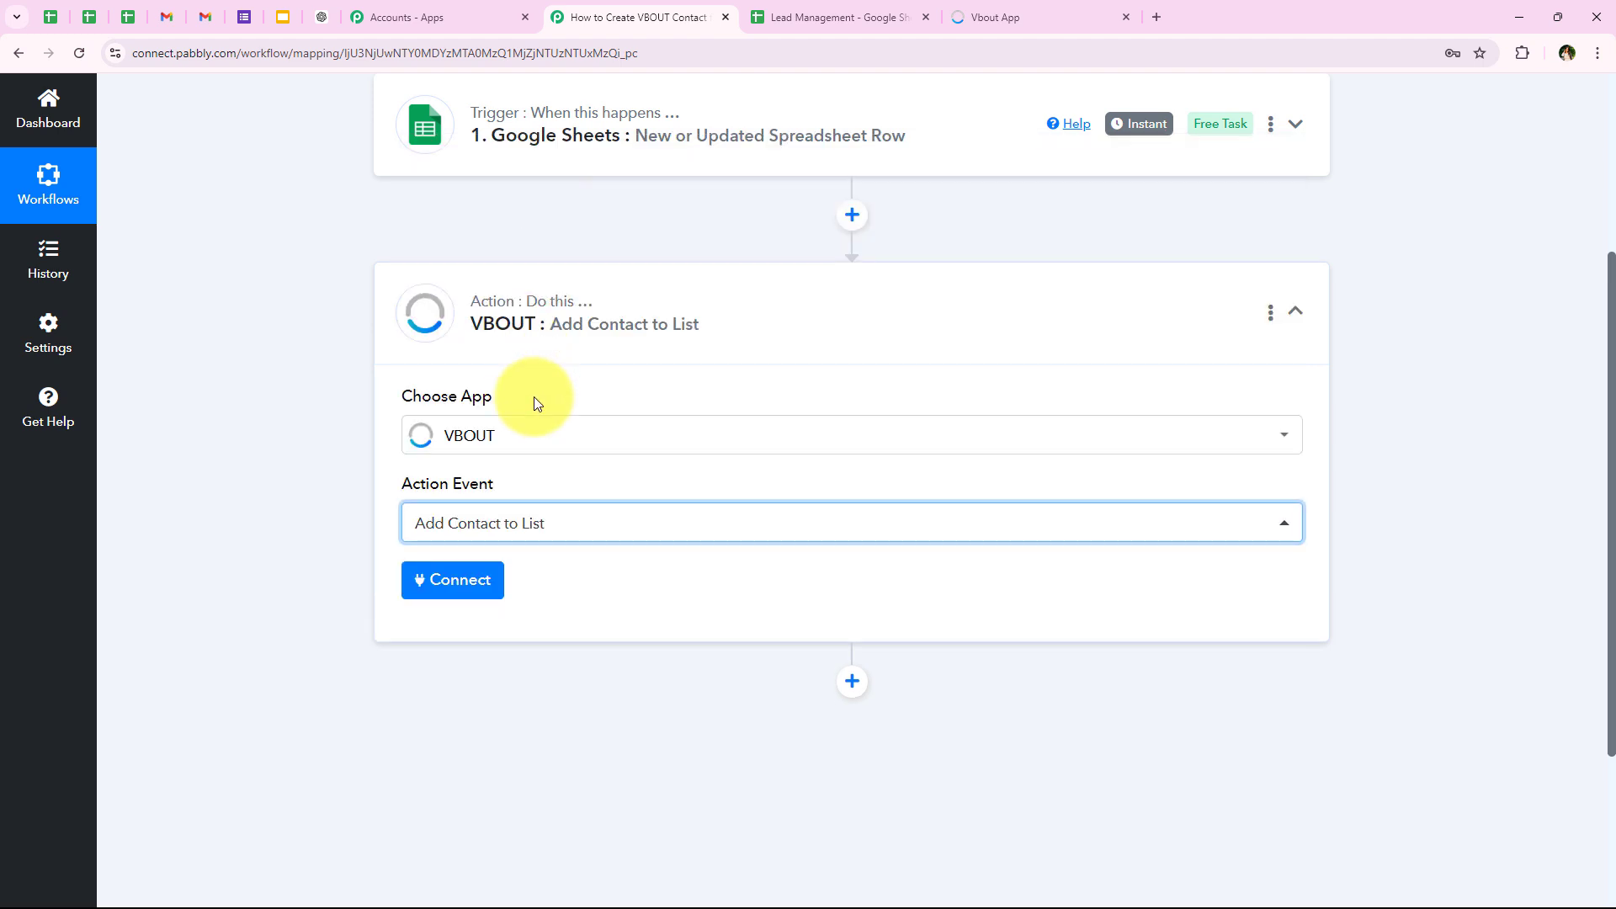
Step: Start a new connection for the VBOUT account and read the instructions for finding the API user key
left_click(465, 585)
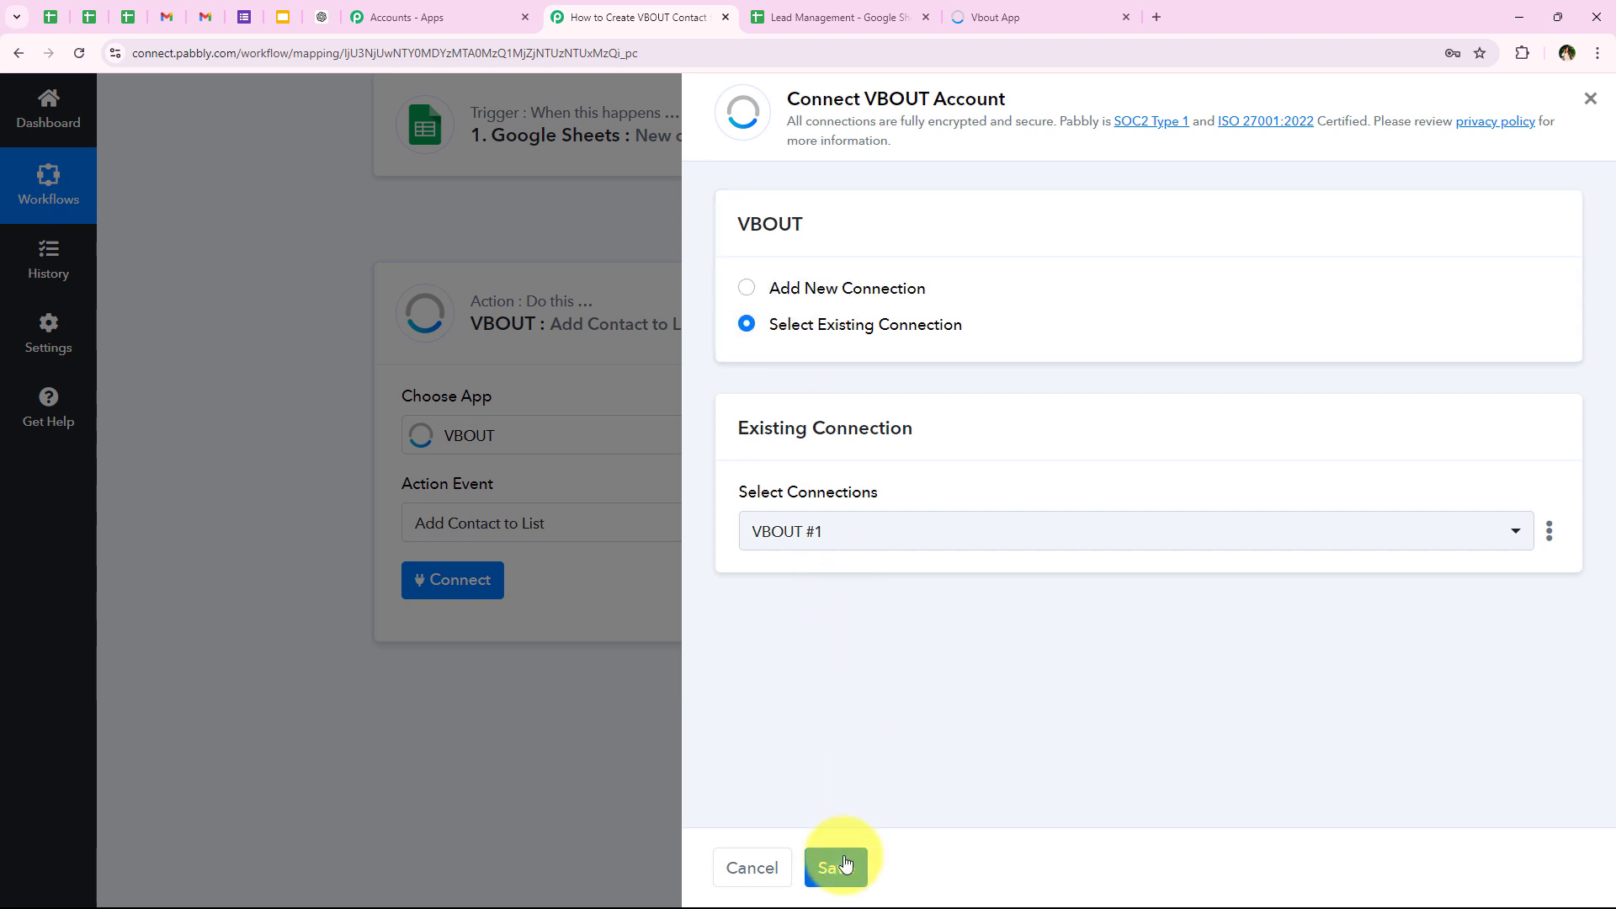
left_click(785, 290)
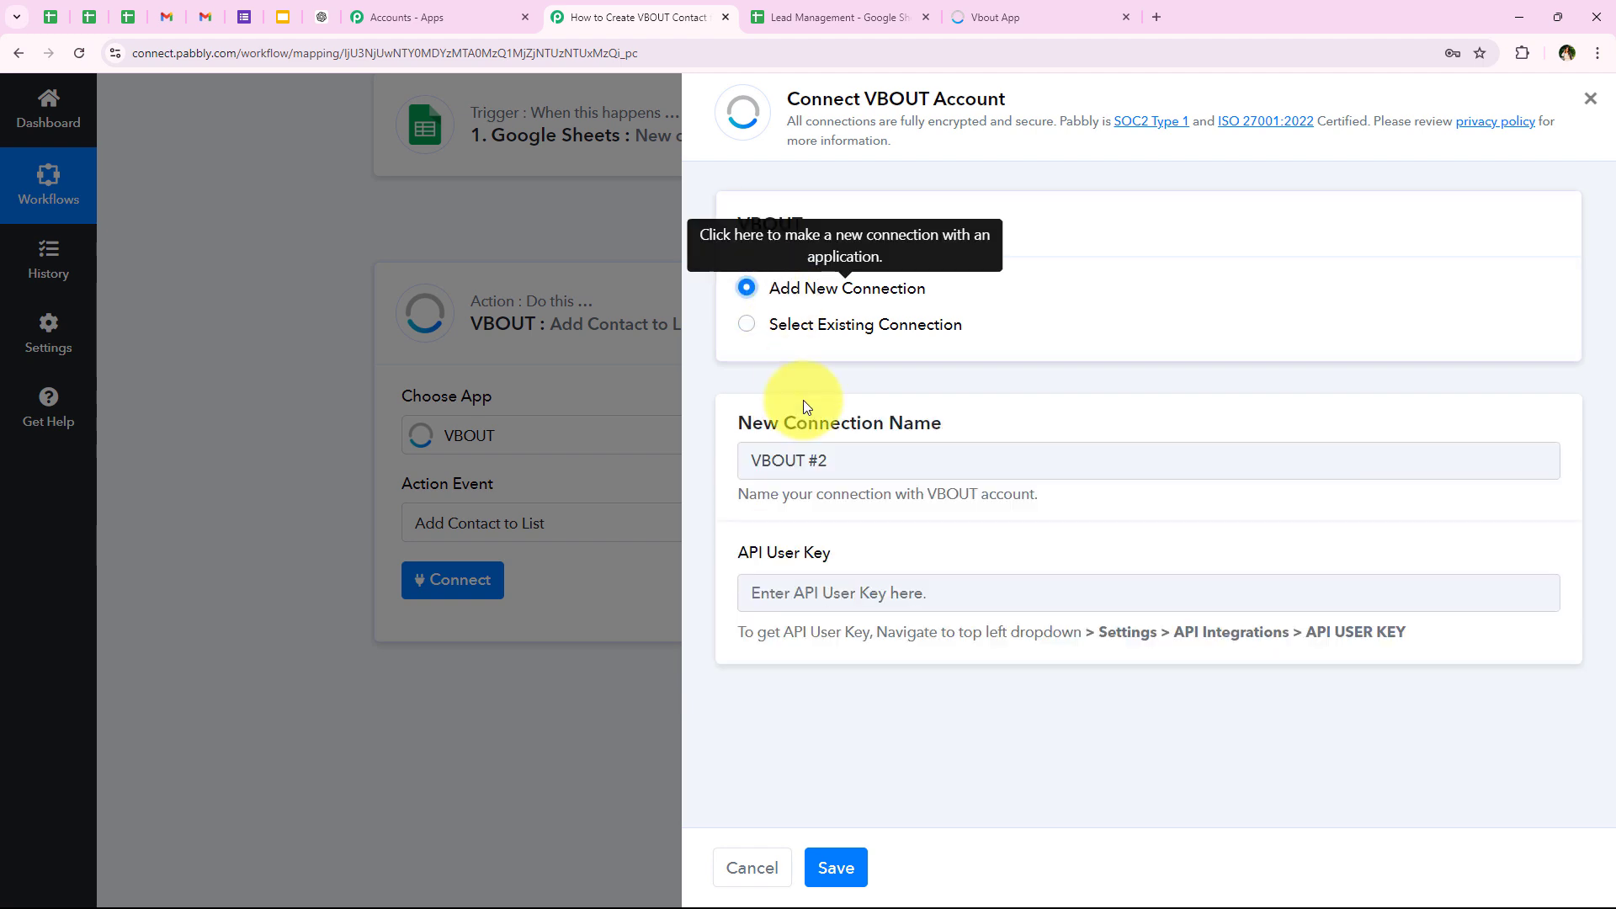
left_click(851, 641)
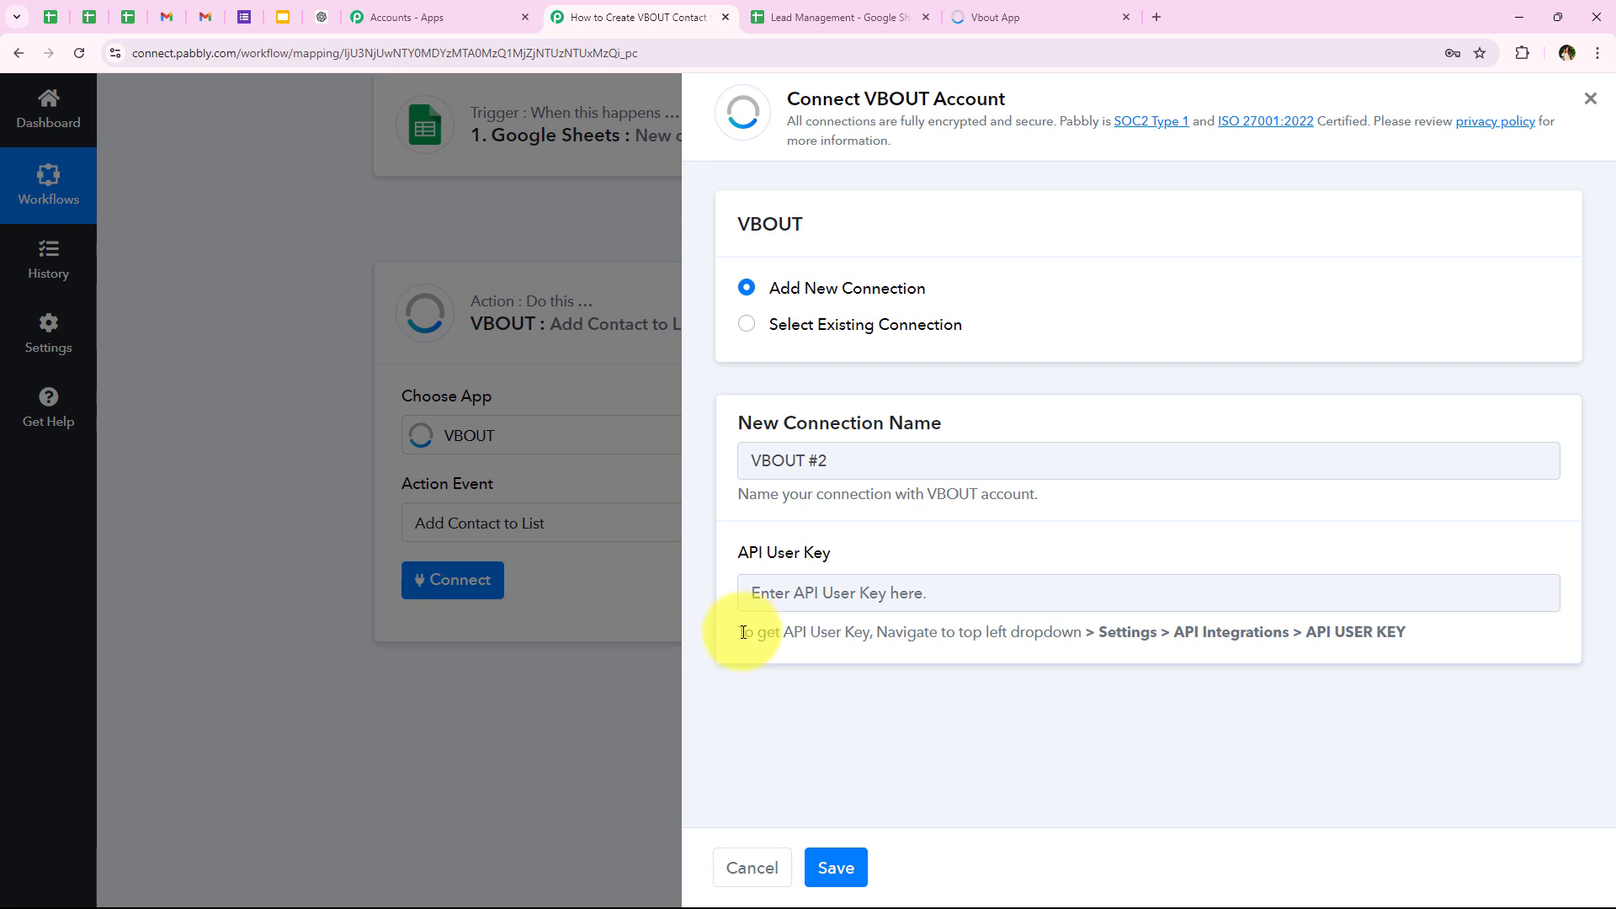
left_click_drag(743, 632, 1495, 619)
left_click(890, 680)
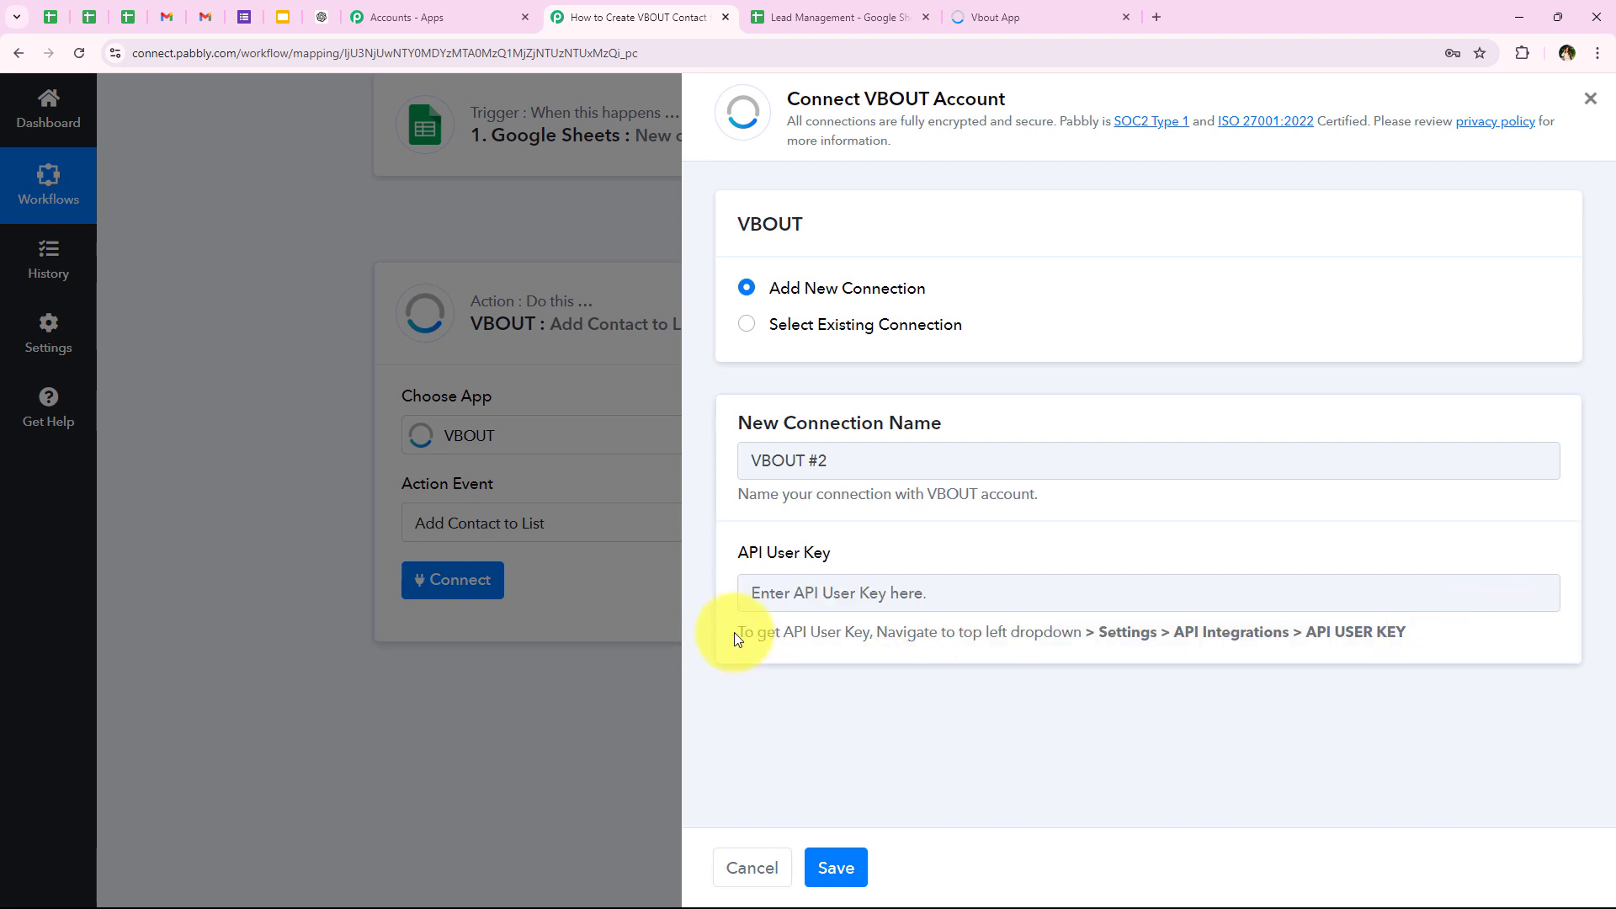
left_click_drag(1086, 632, 1410, 633)
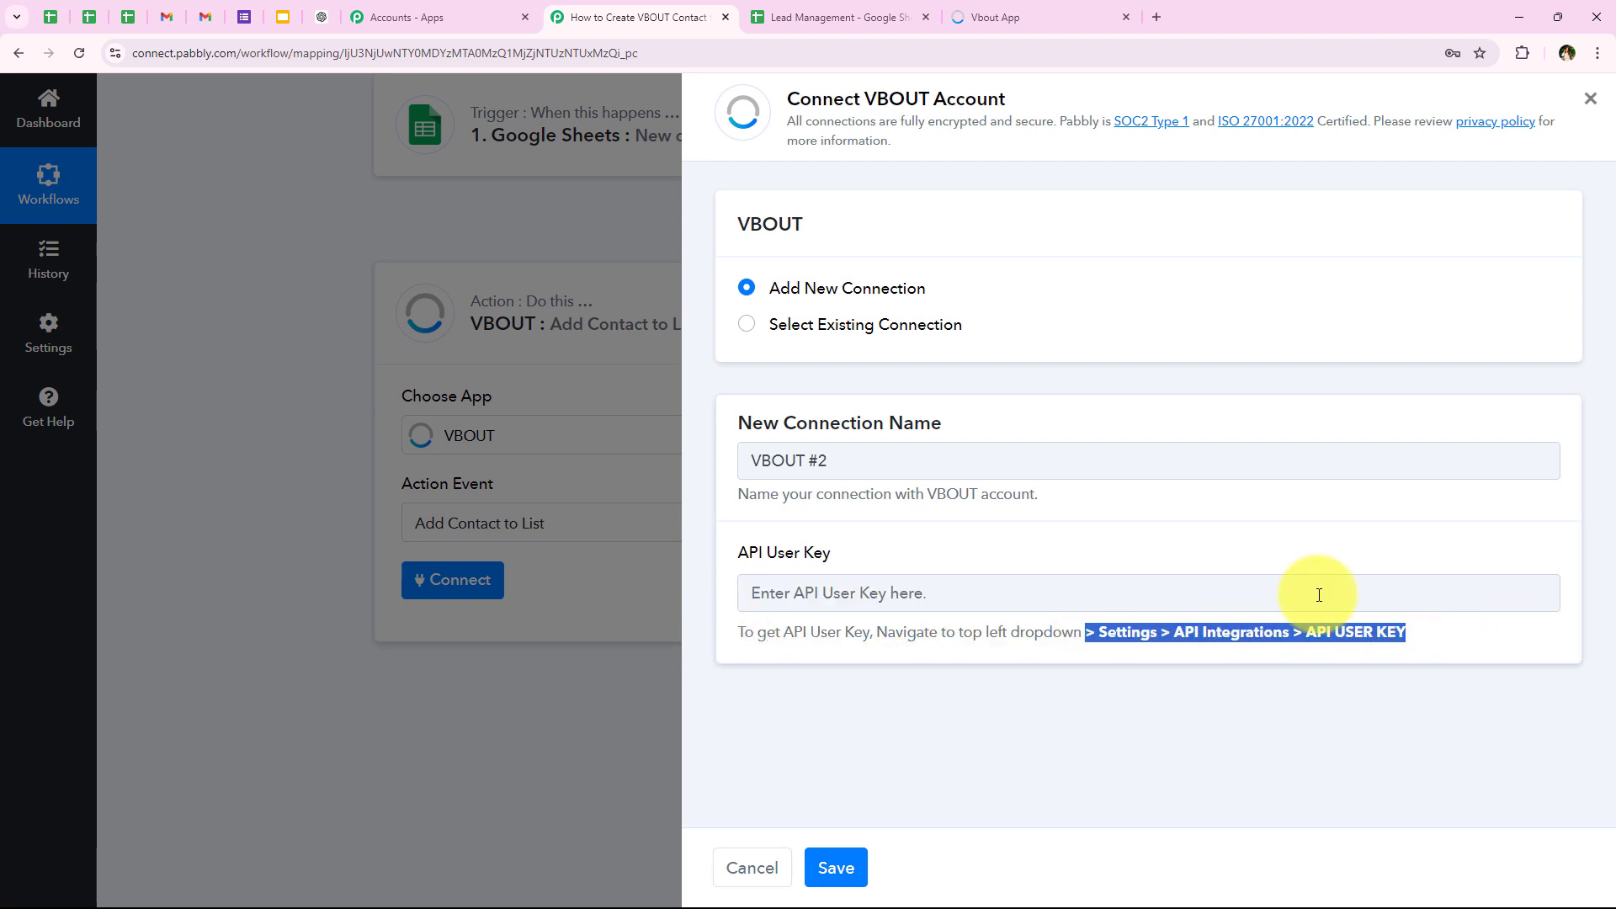
left_click(1255, 624)
Step: Switch to VBOUT and open the API Integrations section of the account settings
left_click(1096, 7)
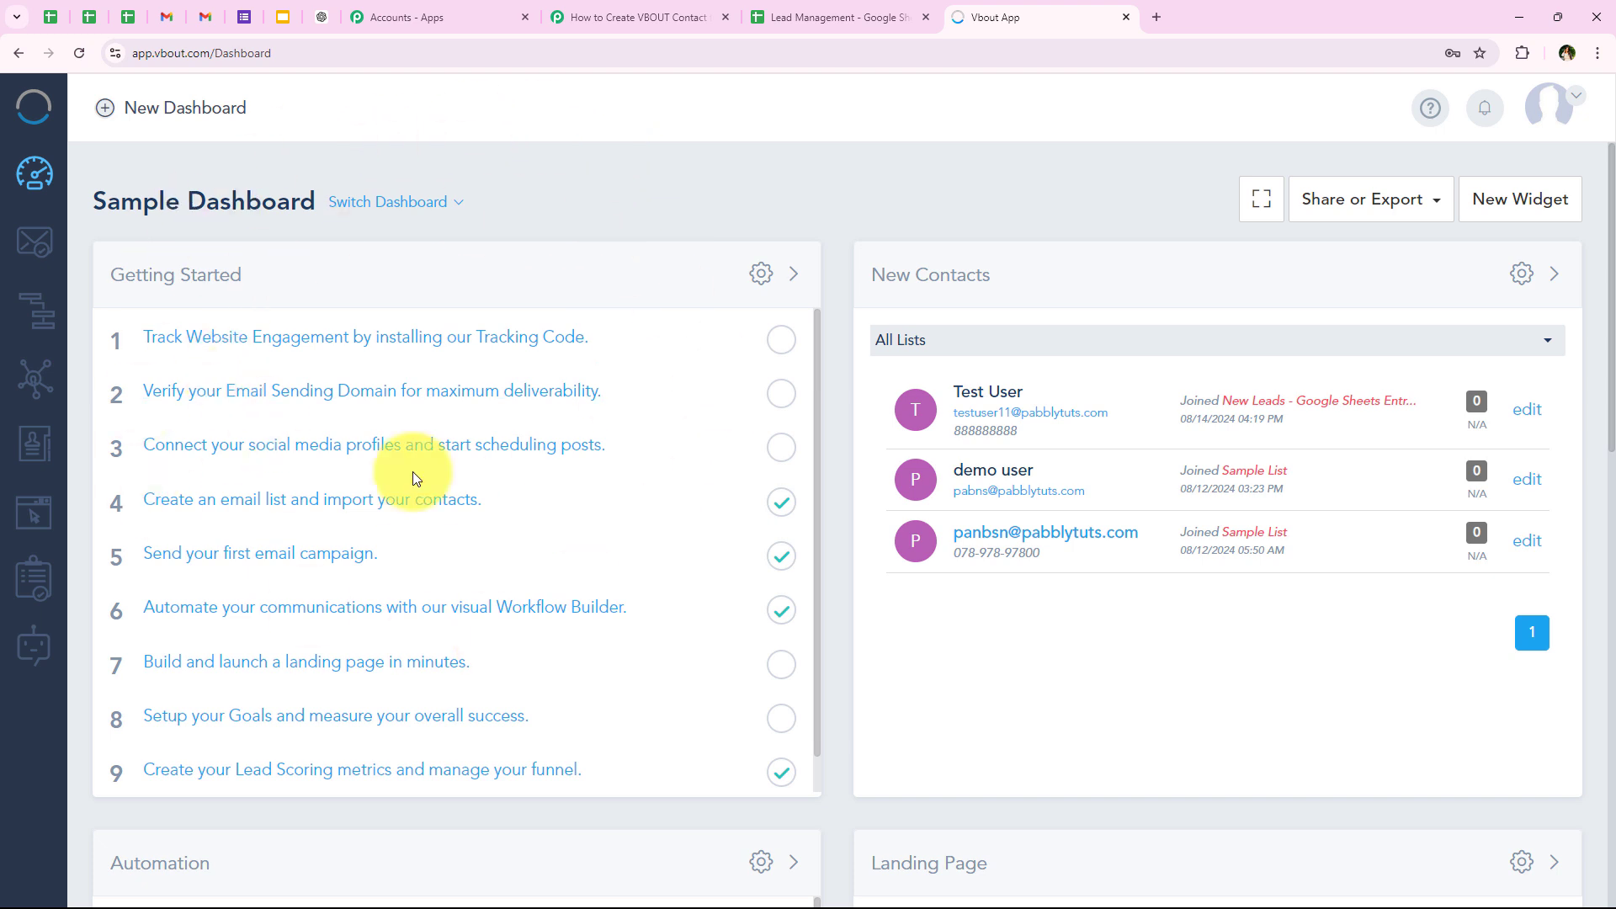
left_click(1546, 101)
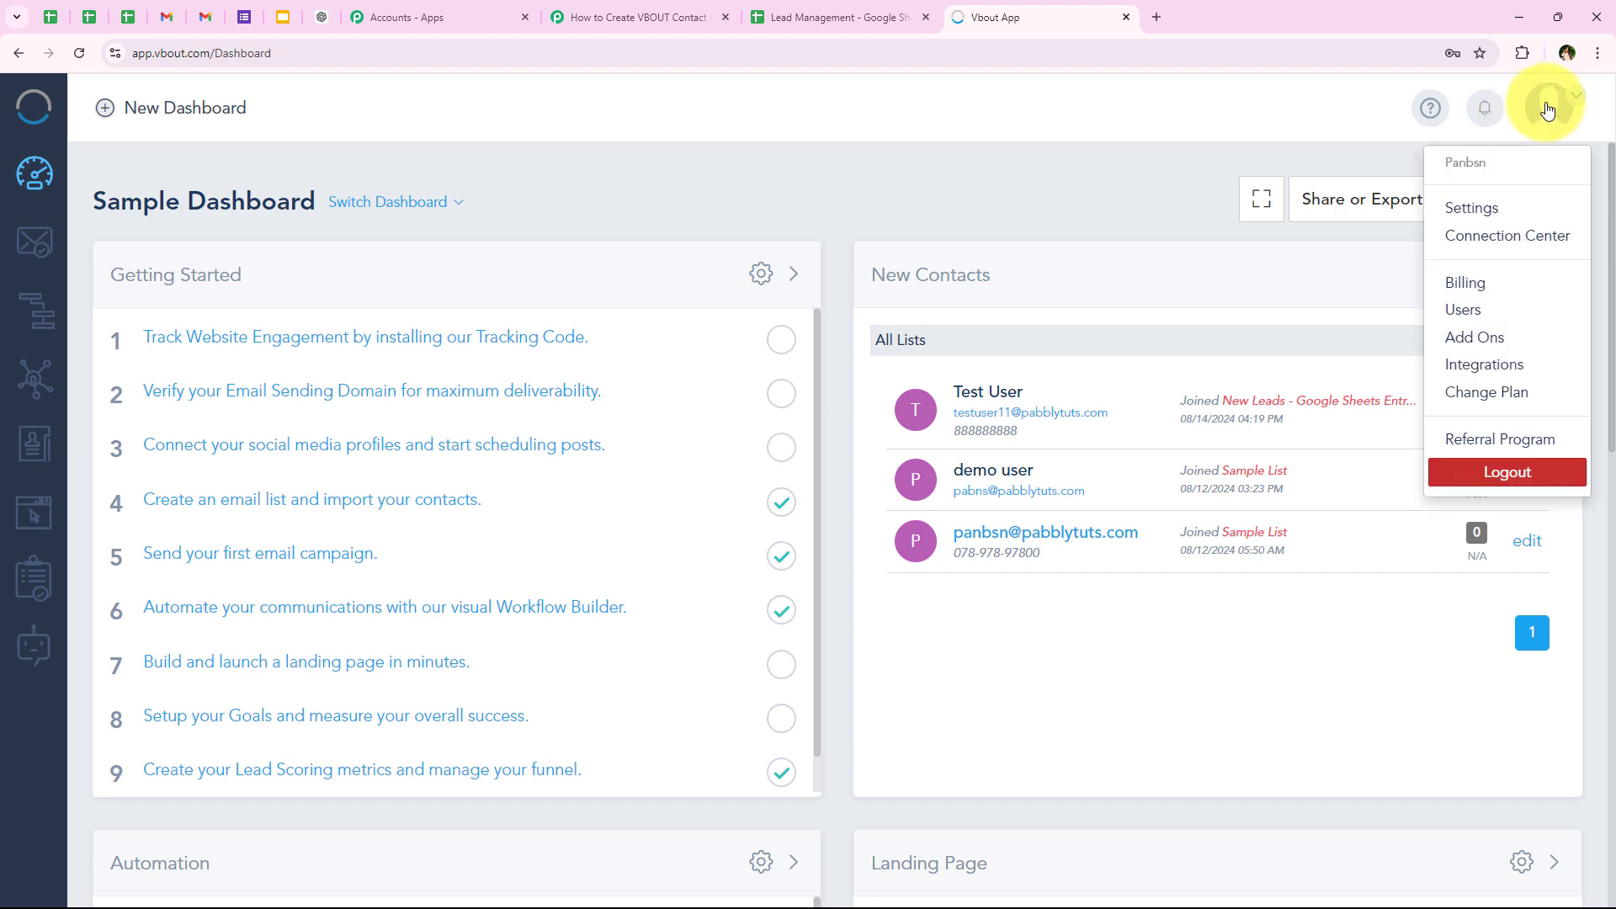
left_click(1498, 214)
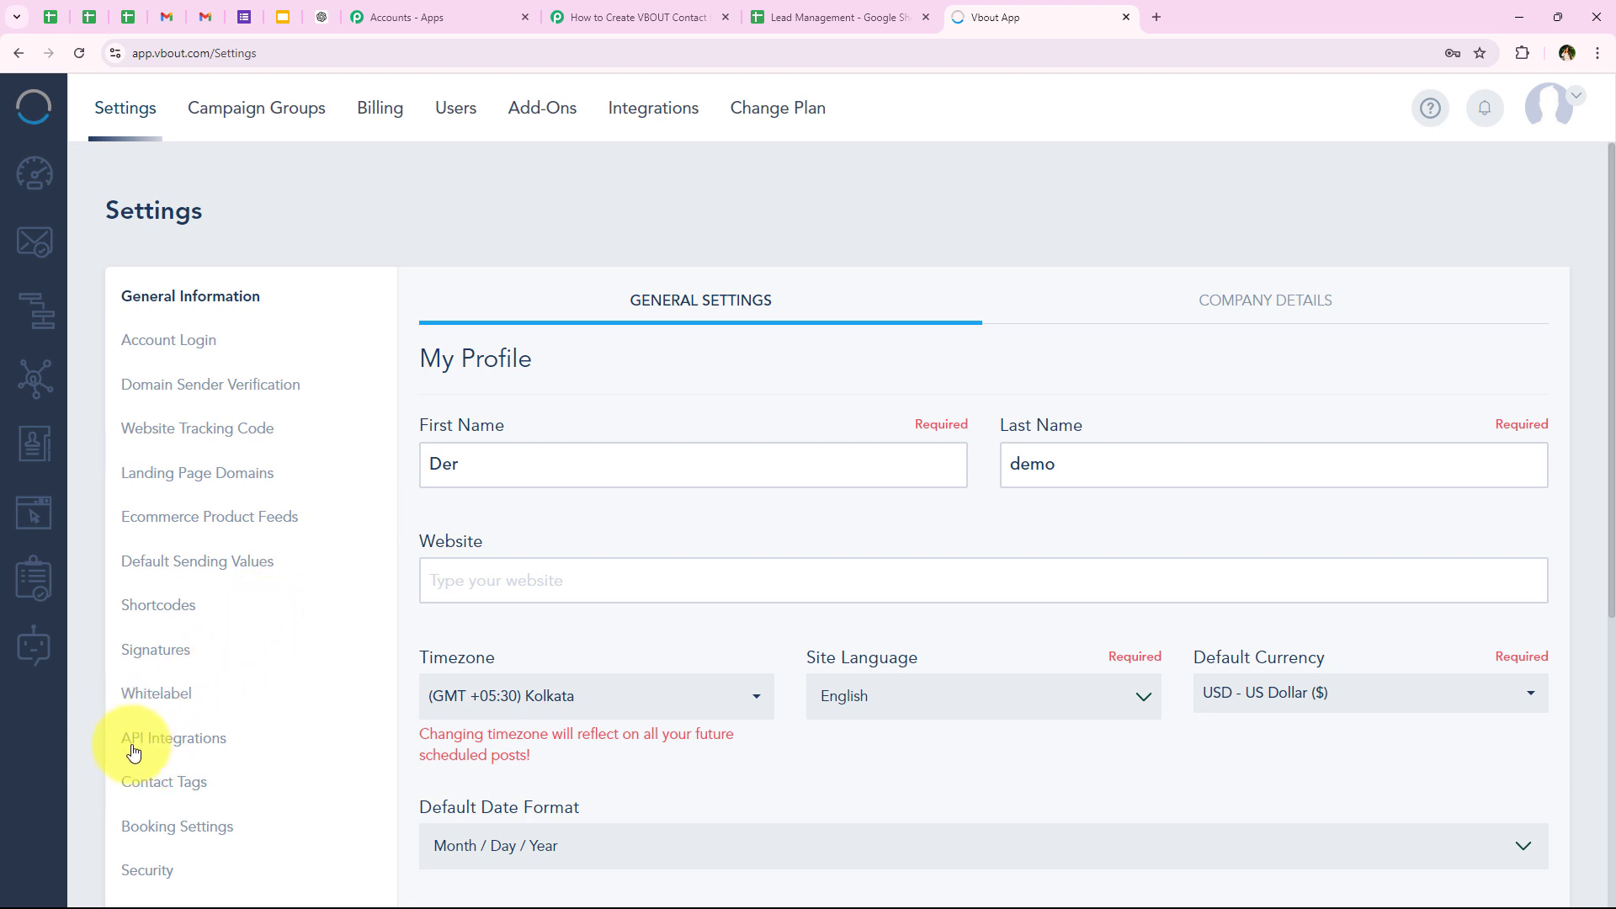
left_click(197, 751)
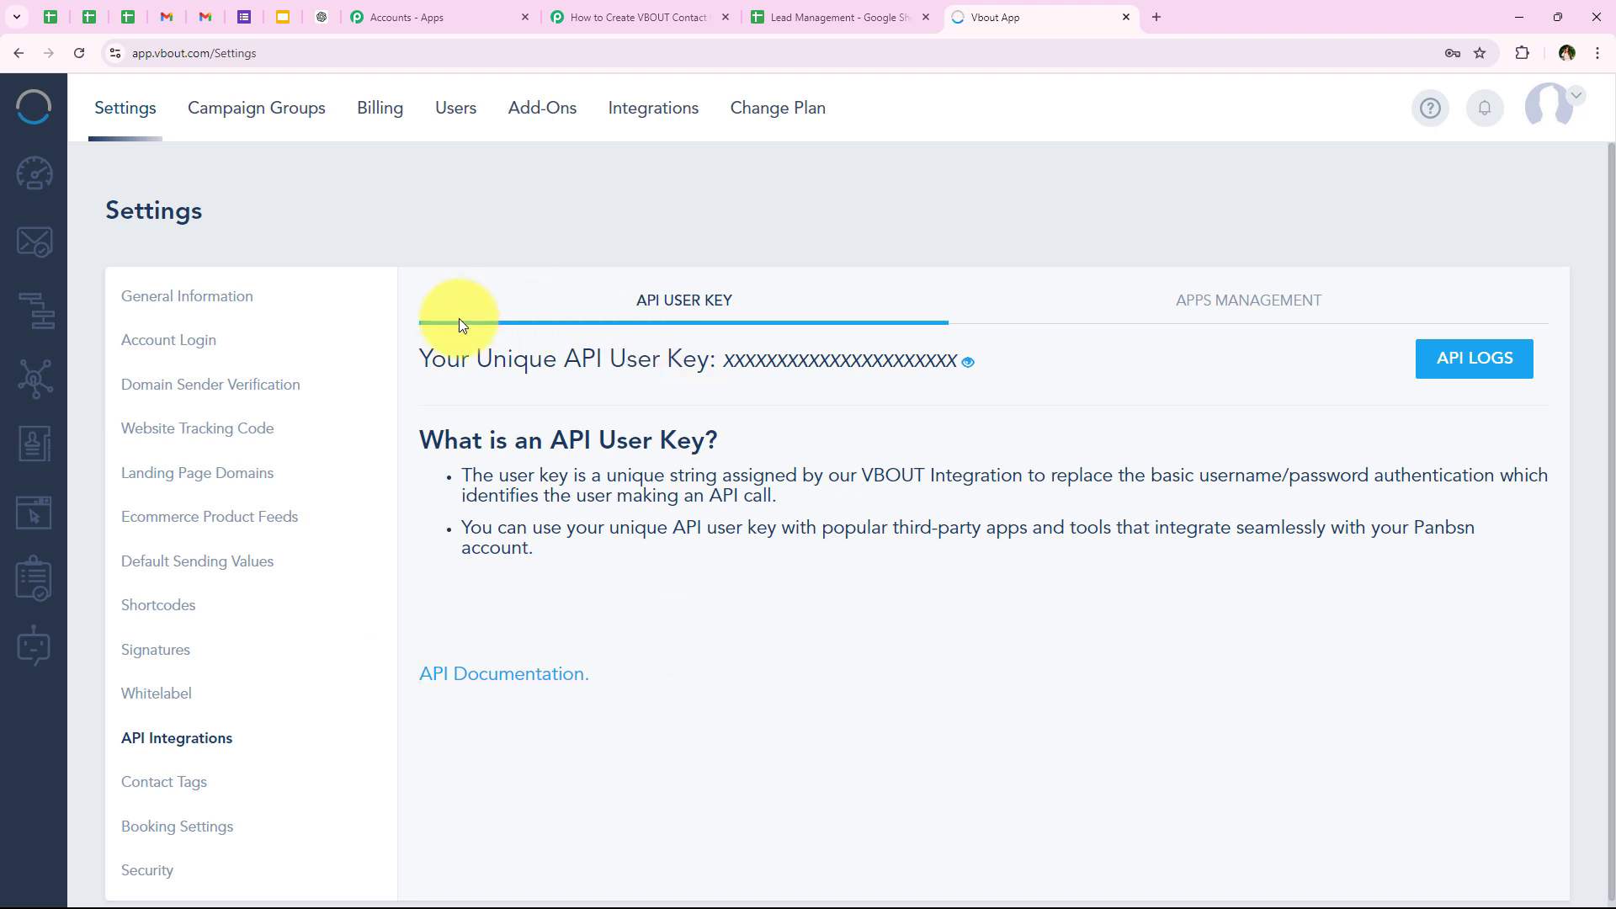
Step: Reveal and copy the account's unique API user key, and mask it again
left_click_drag(412, 362, 698, 337)
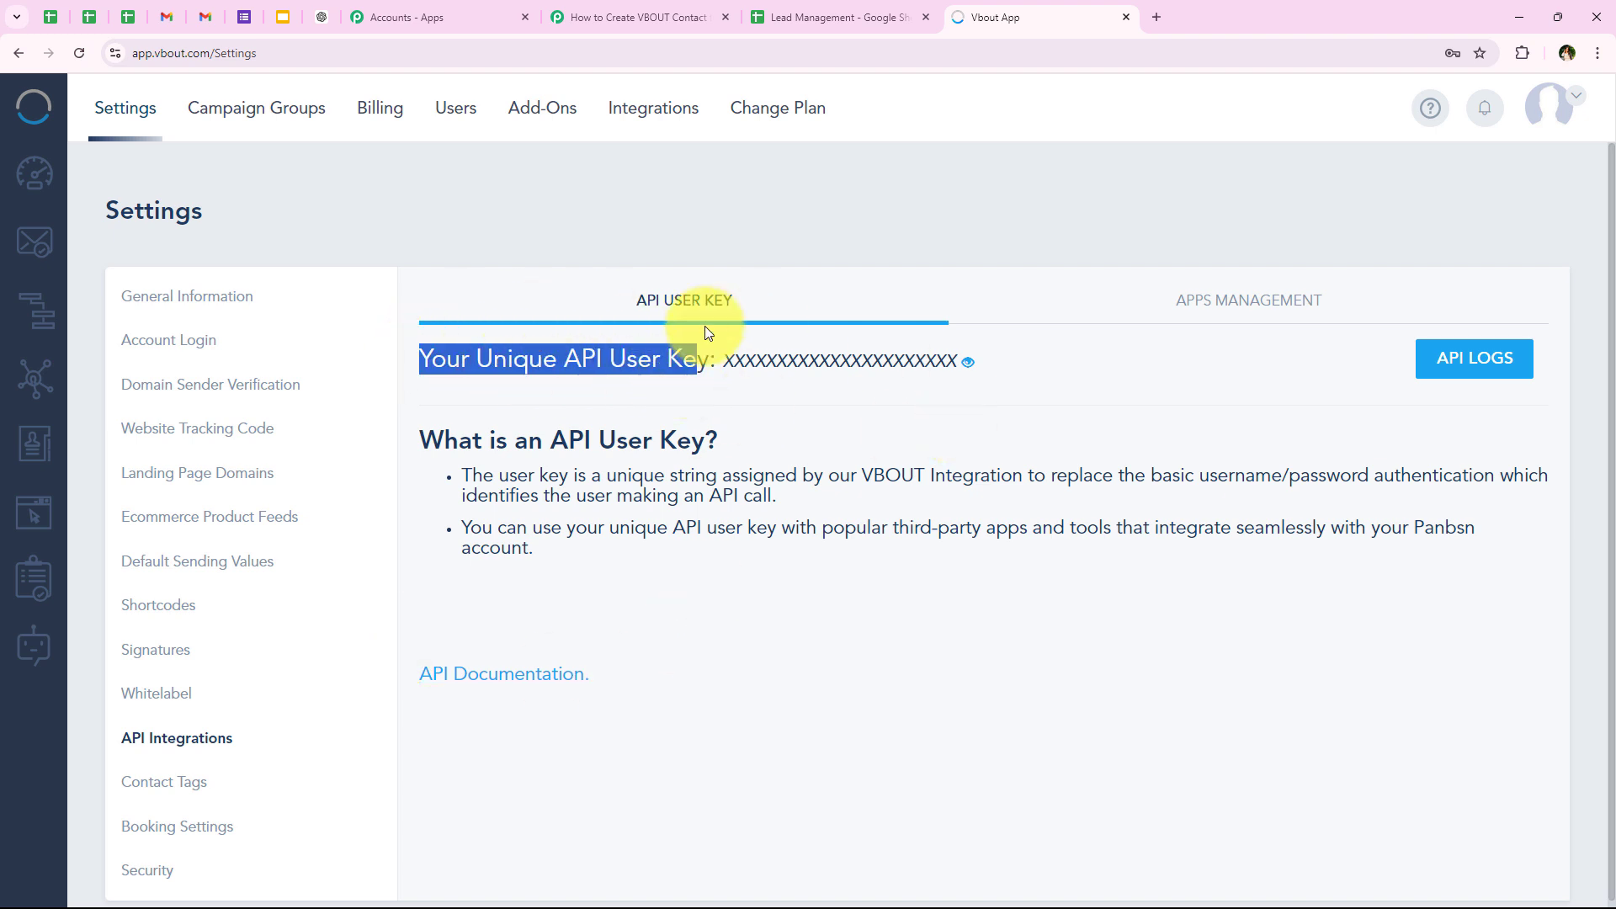
left_click(761, 391)
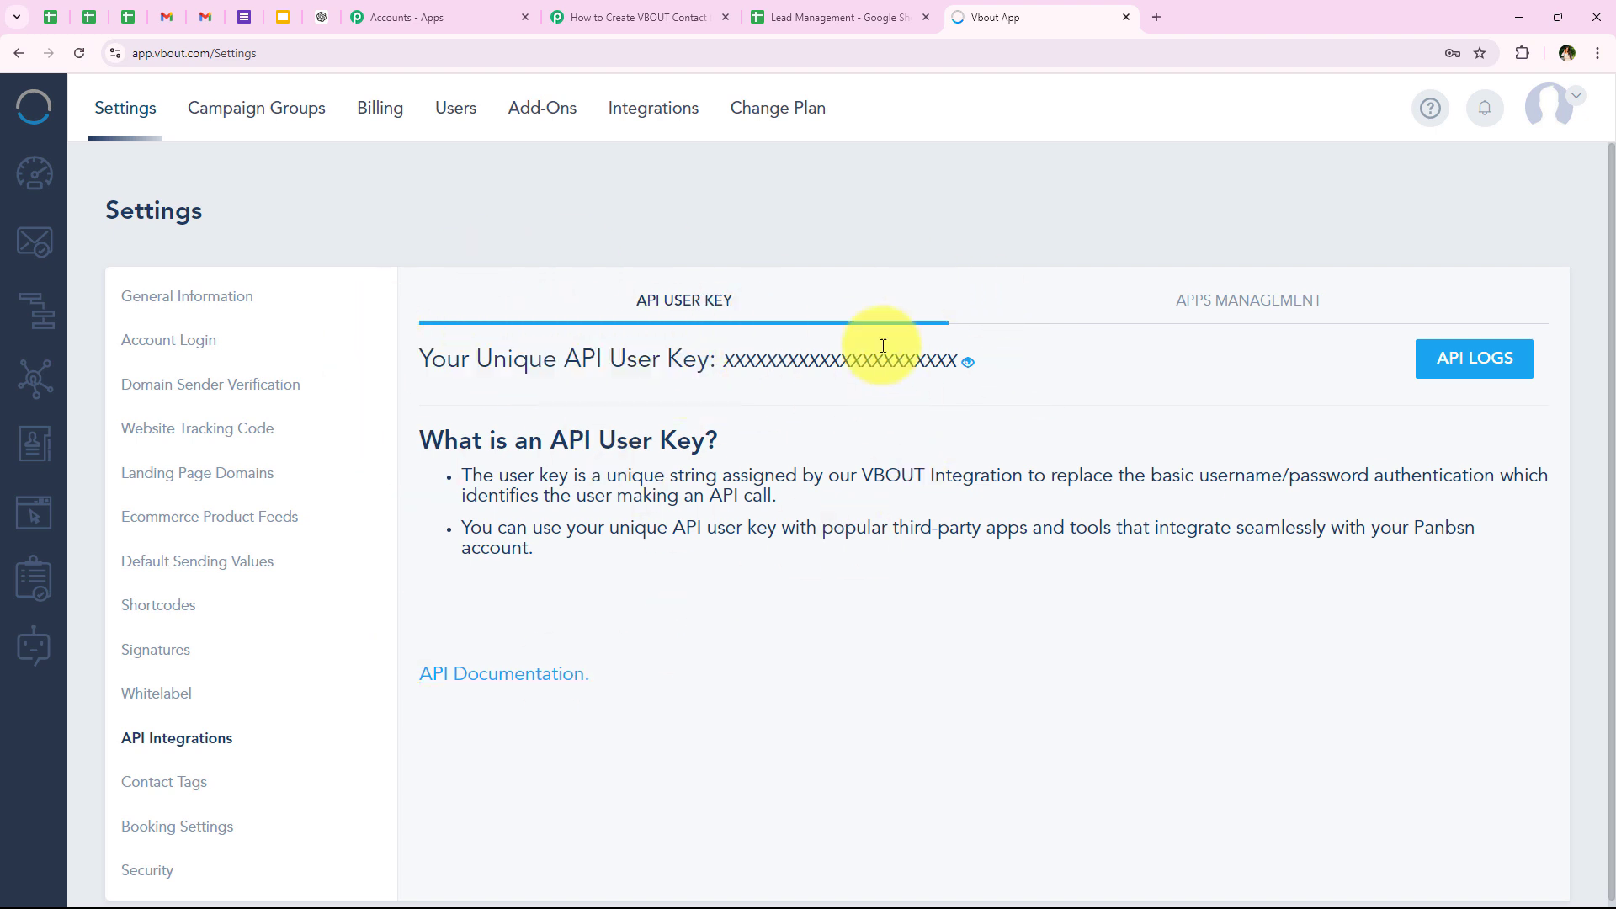
left_click(970, 364)
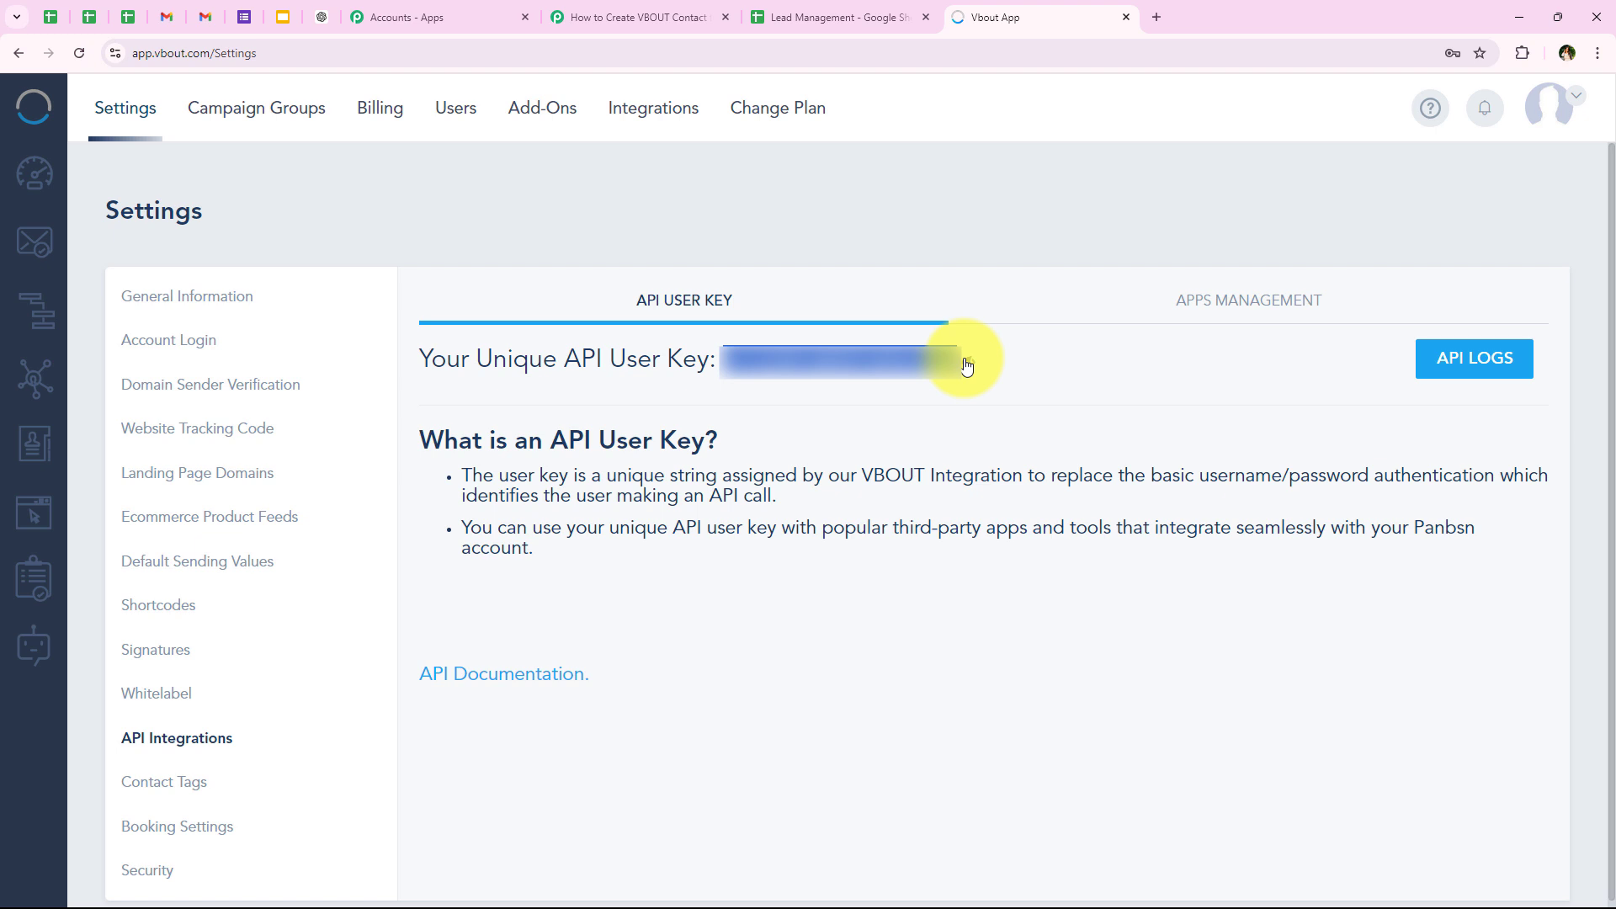
left_click(966, 364)
Step: Return to the Pabbly Connect workflow, paste the API user key into the new VBOUT connection and save it
left_click(638, 17)
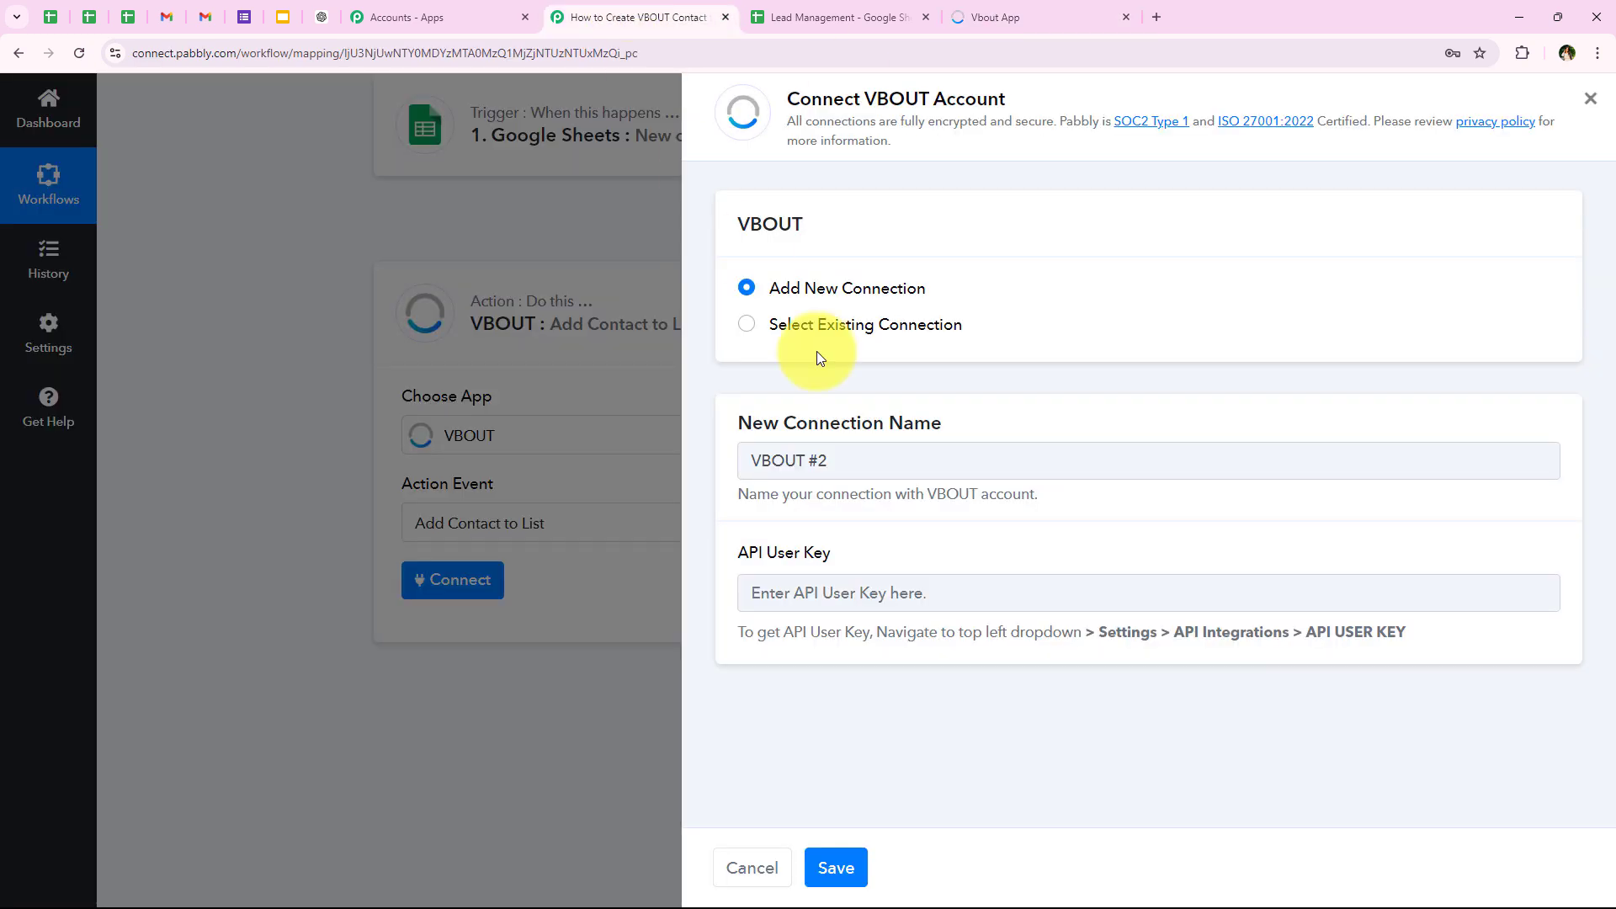
right_click(902, 600)
left_click(940, 419)
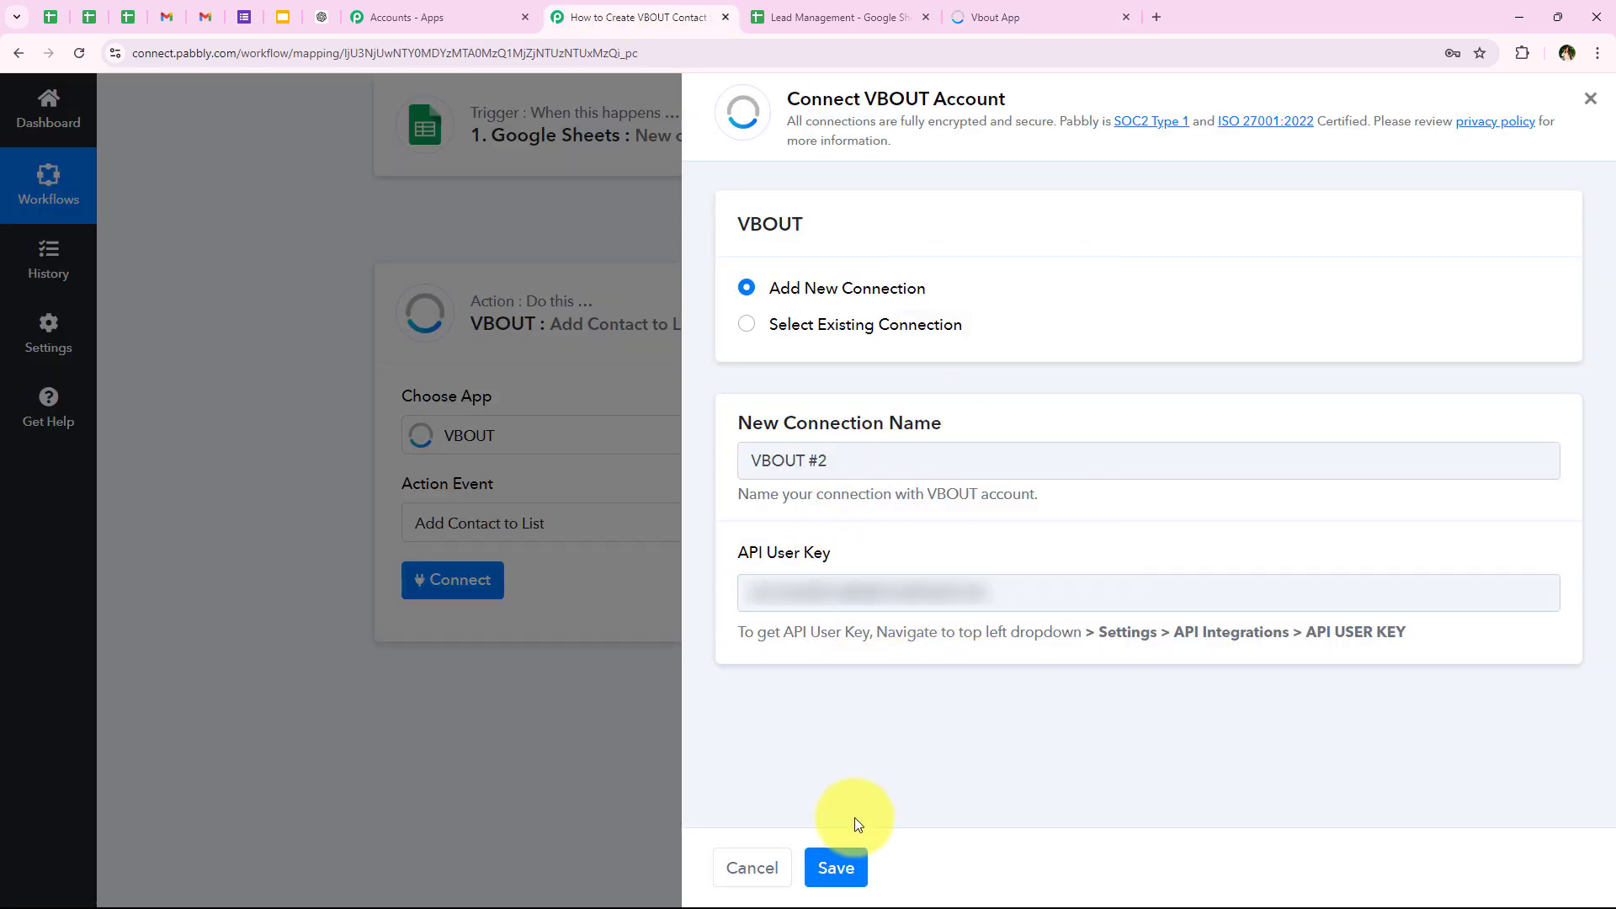
left_click(845, 867)
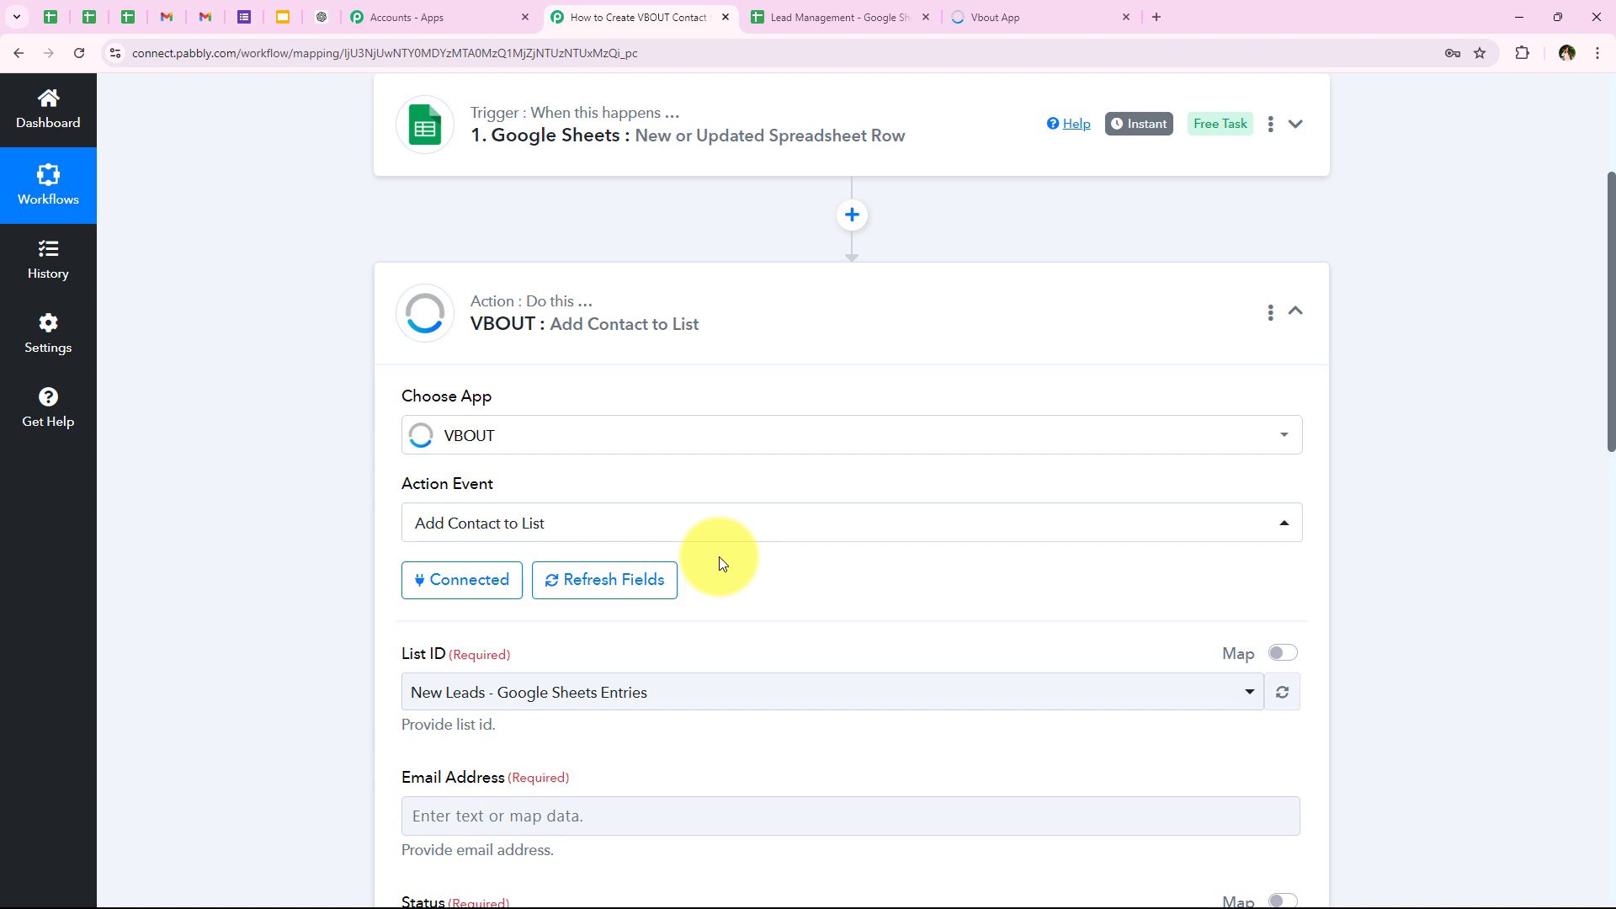
Step: Switch to VBOUT and view the contacts belonging to the New Leads - Google Sheets Entries list
scroll(690, 531, "down", 2)
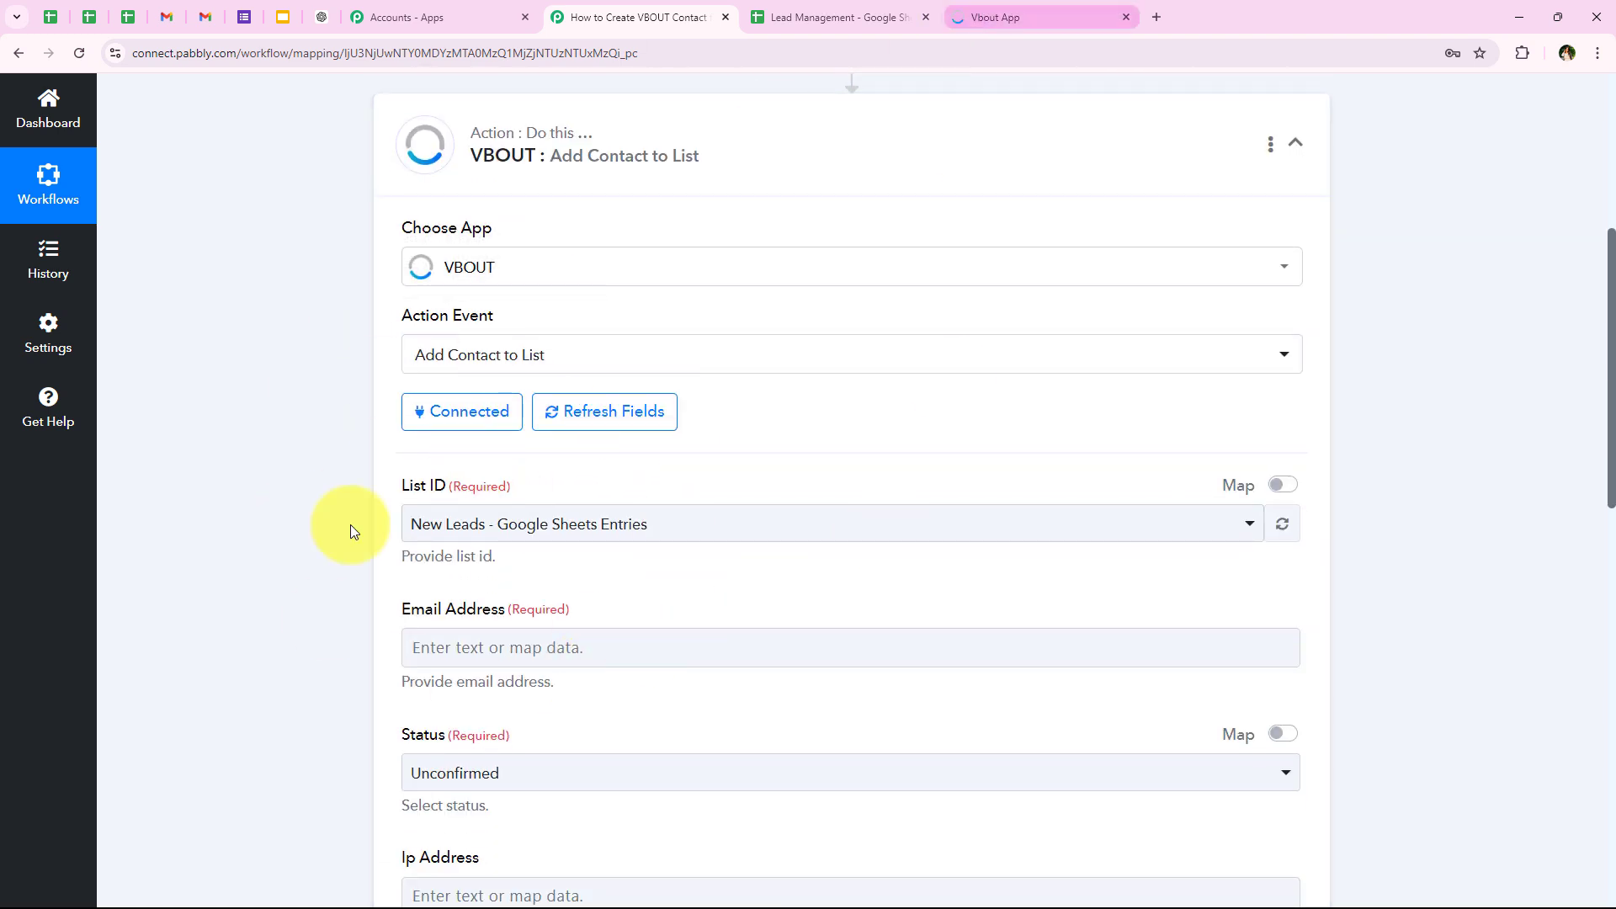
left_click(1068, 7)
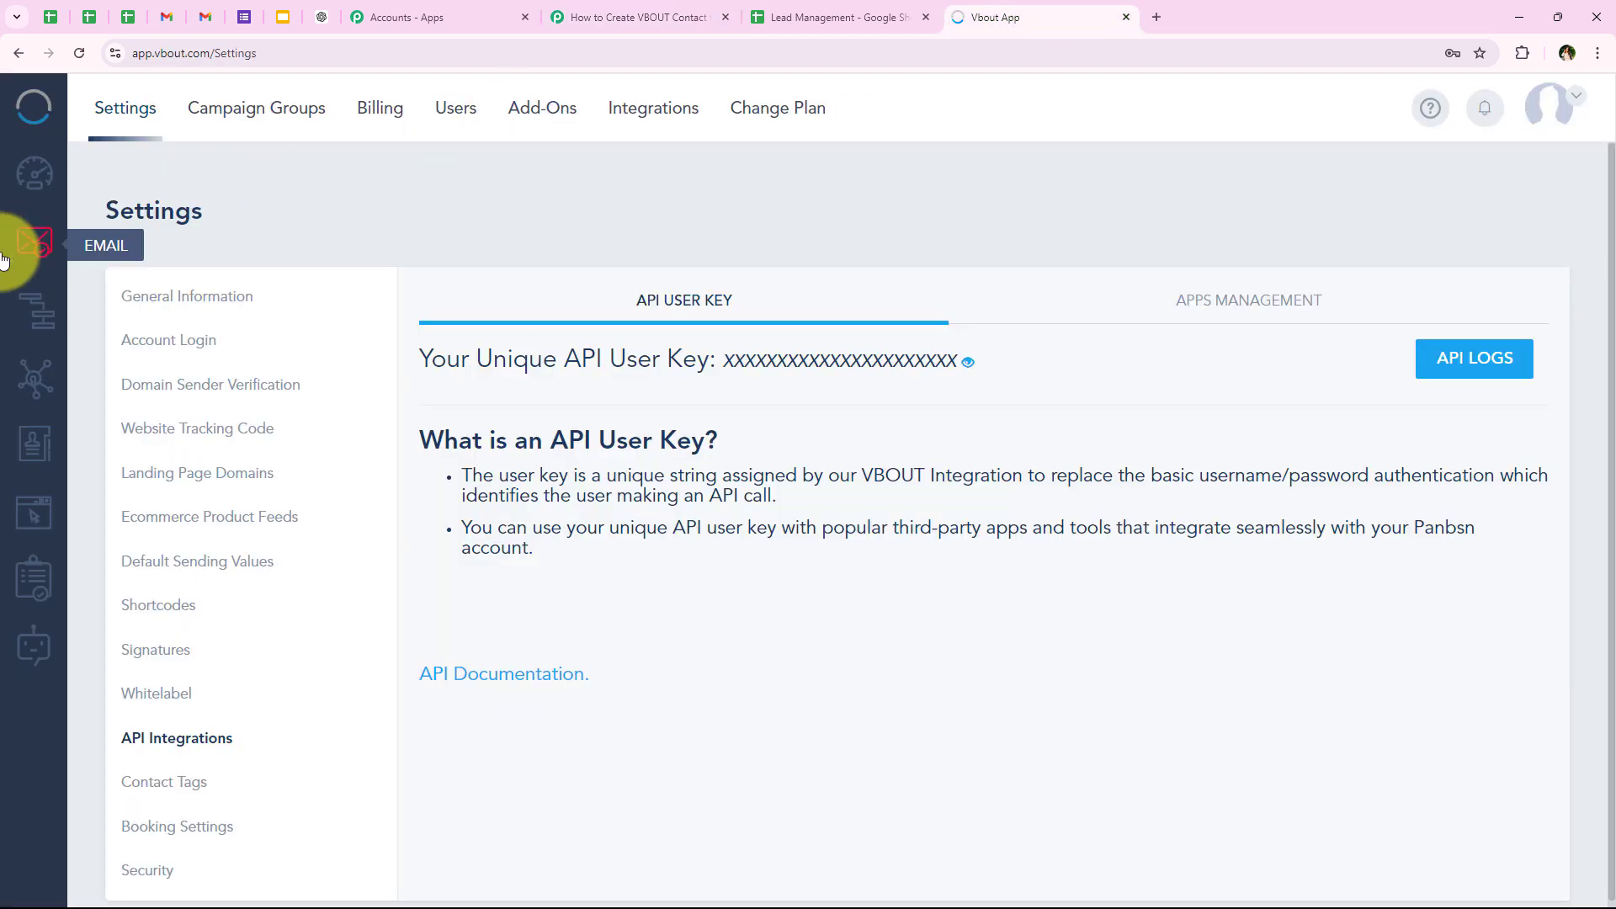
left_click(39, 453)
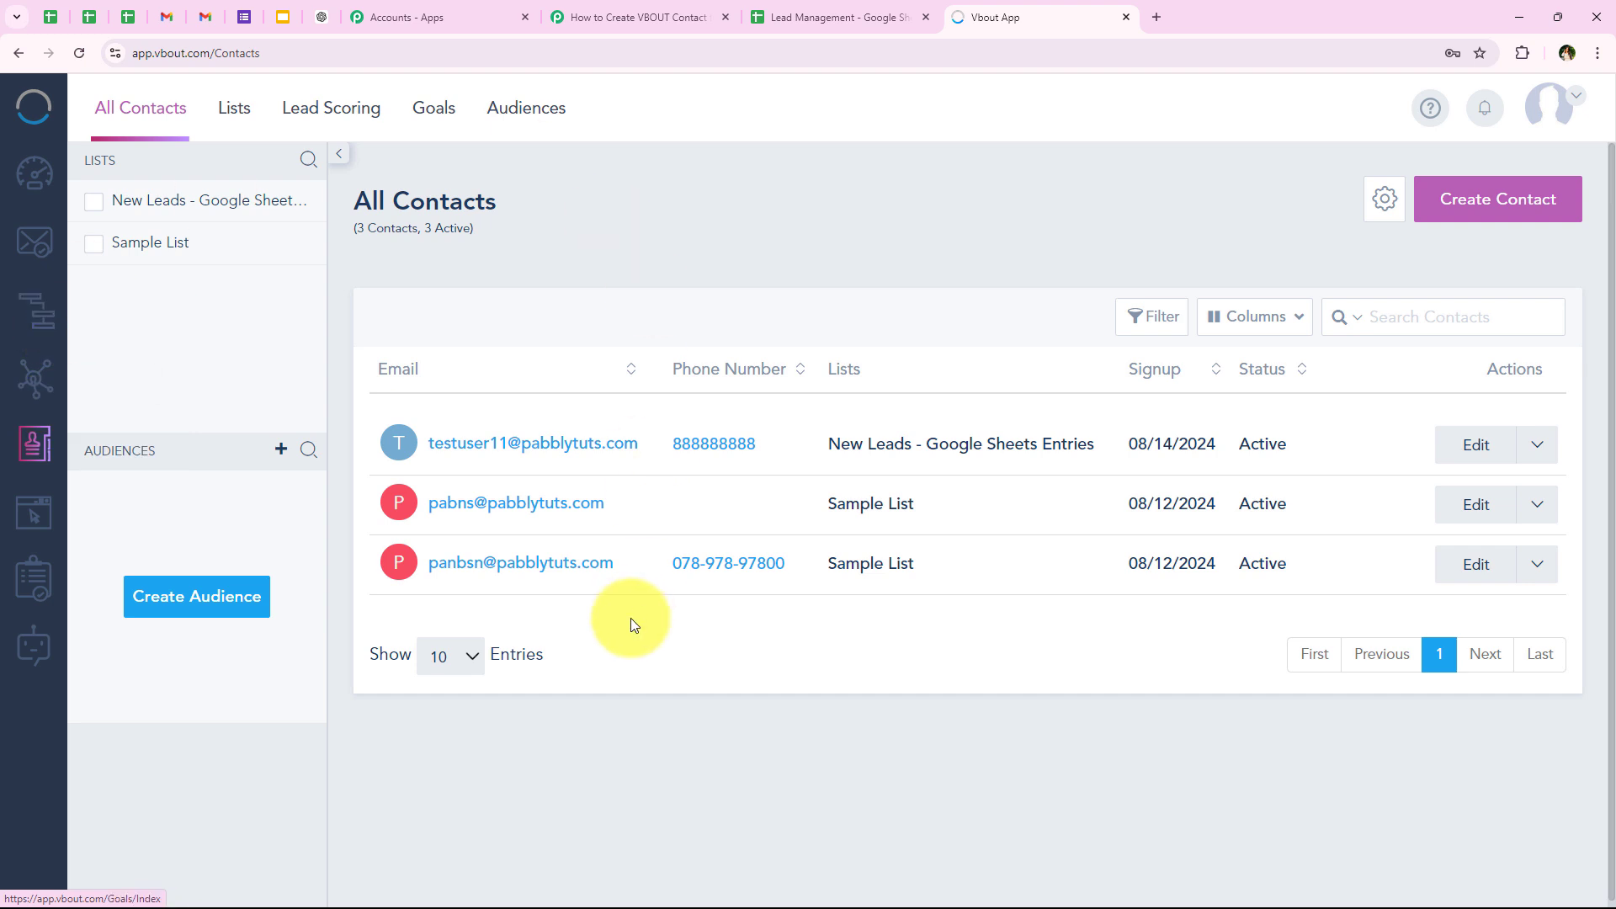
left_click(92, 204)
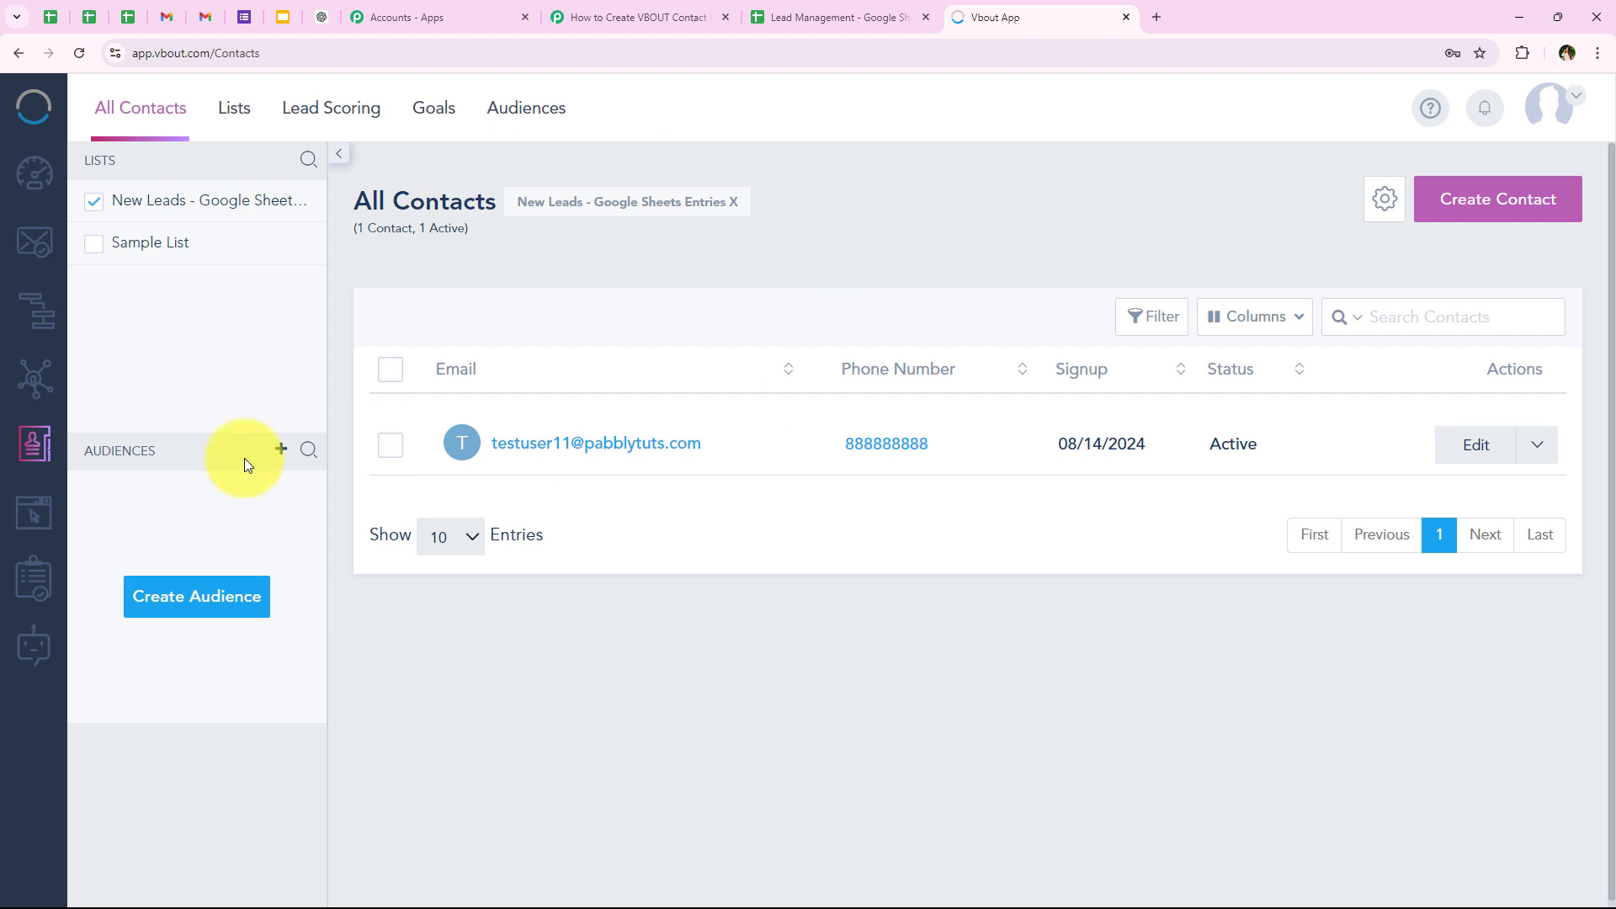
Step: Return to the Pabbly Connect workflow and choose New Leads - Google Sheets Entries as the List ID
left_click(590, 18)
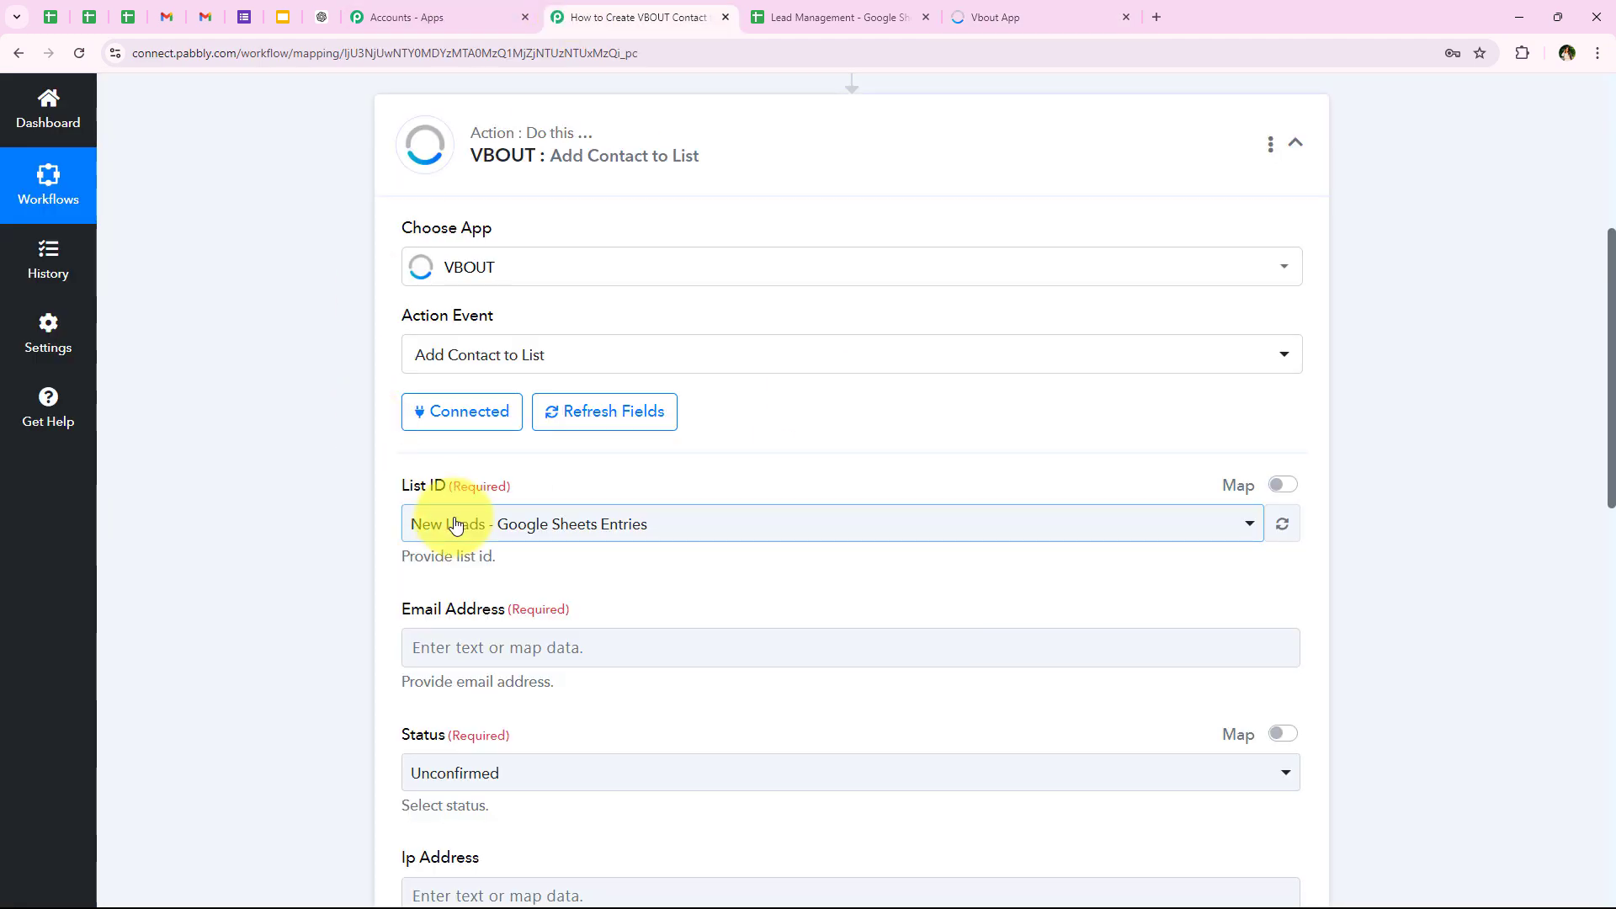
left_click(429, 522)
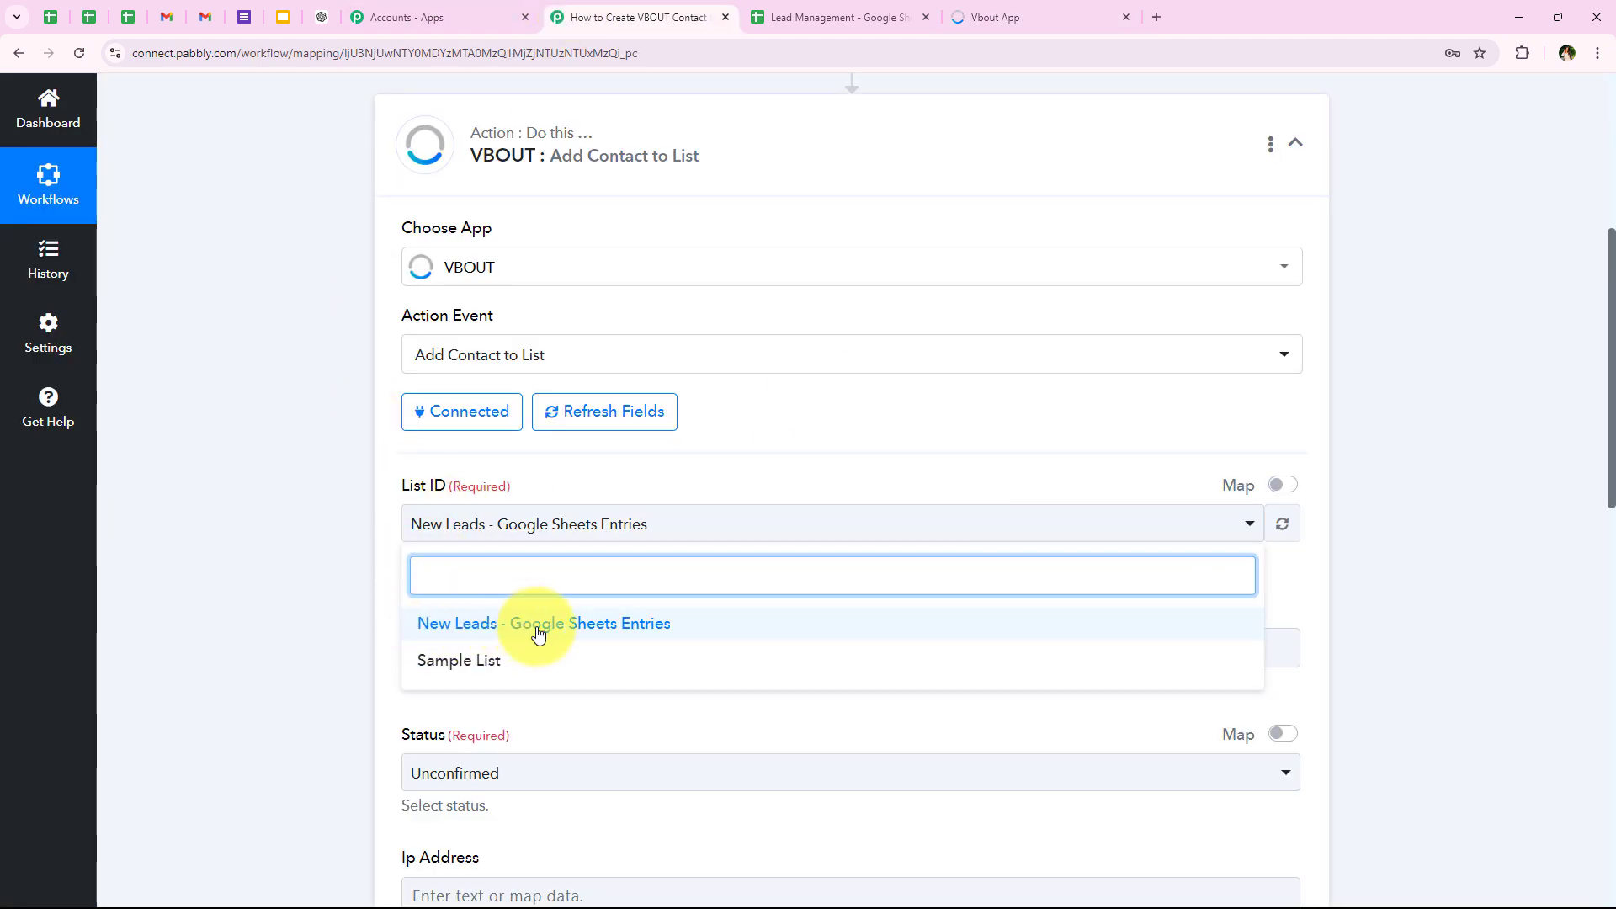
left_click(639, 623)
left_click(316, 478)
scroll(316, 478, "down", 3)
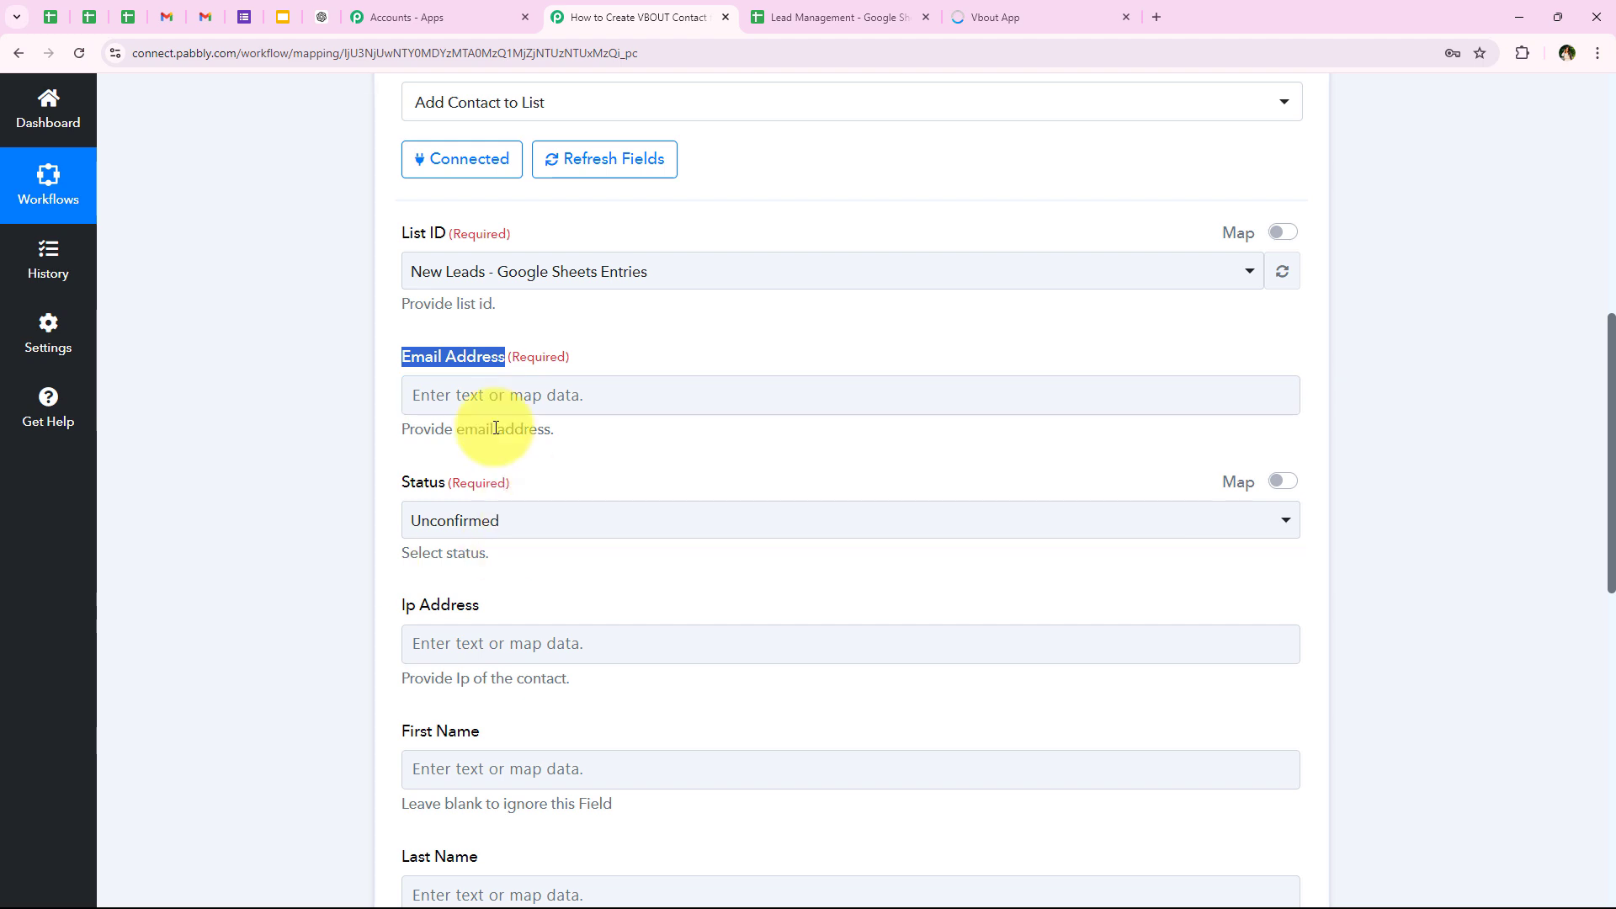
Step: Examine the Google Sheets trigger data available for mapping to the Email Address field
left_click(494, 455)
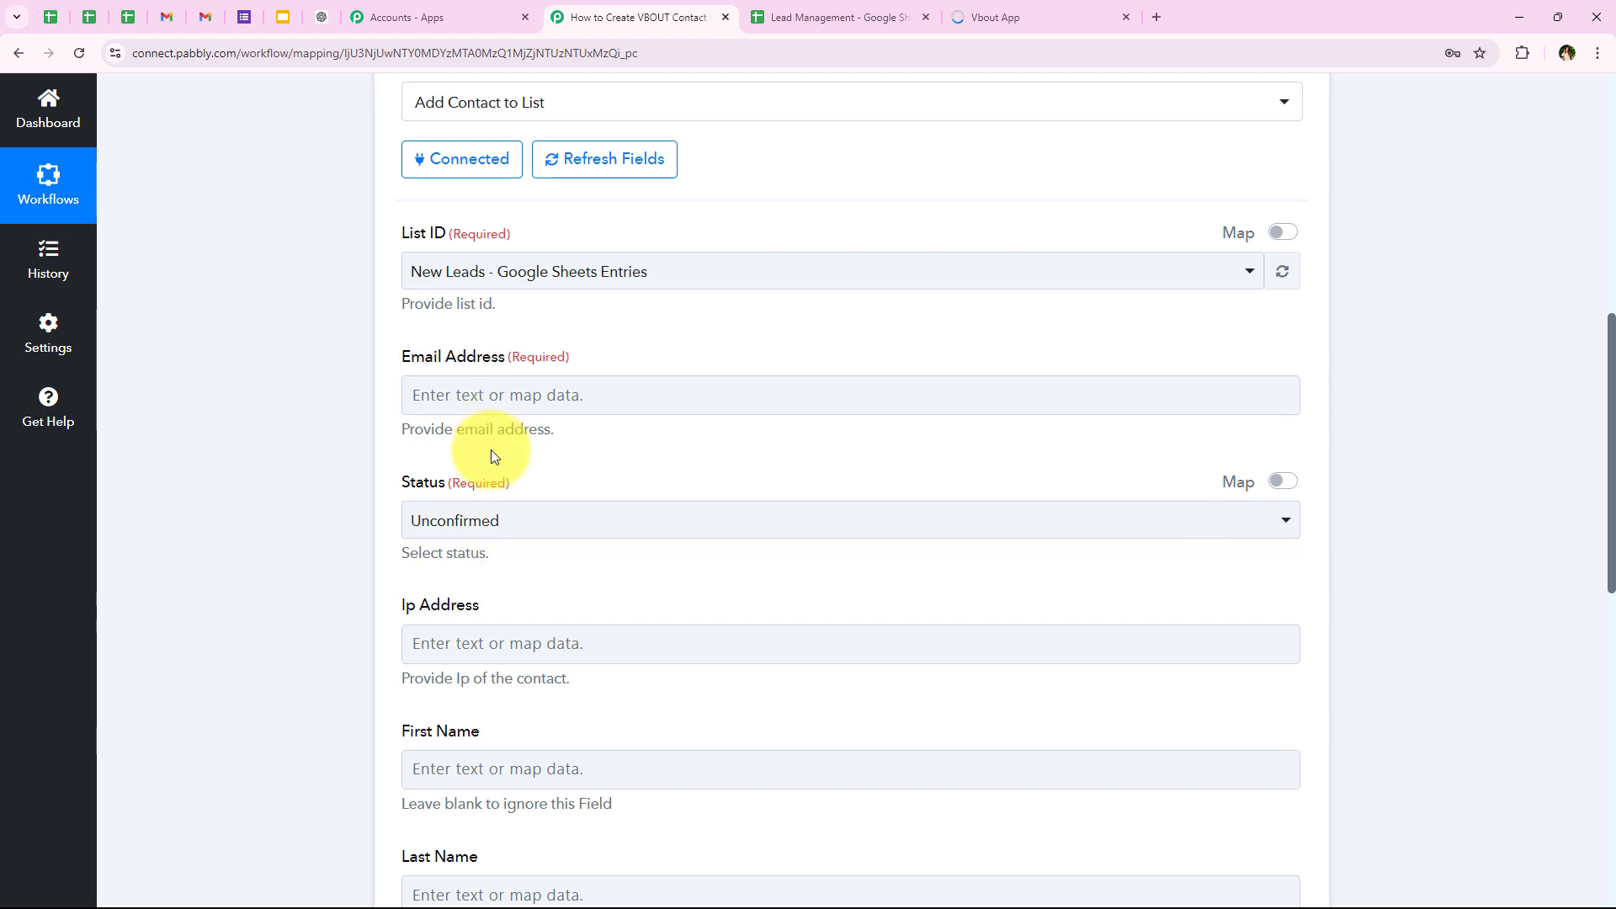
left_click(493, 396)
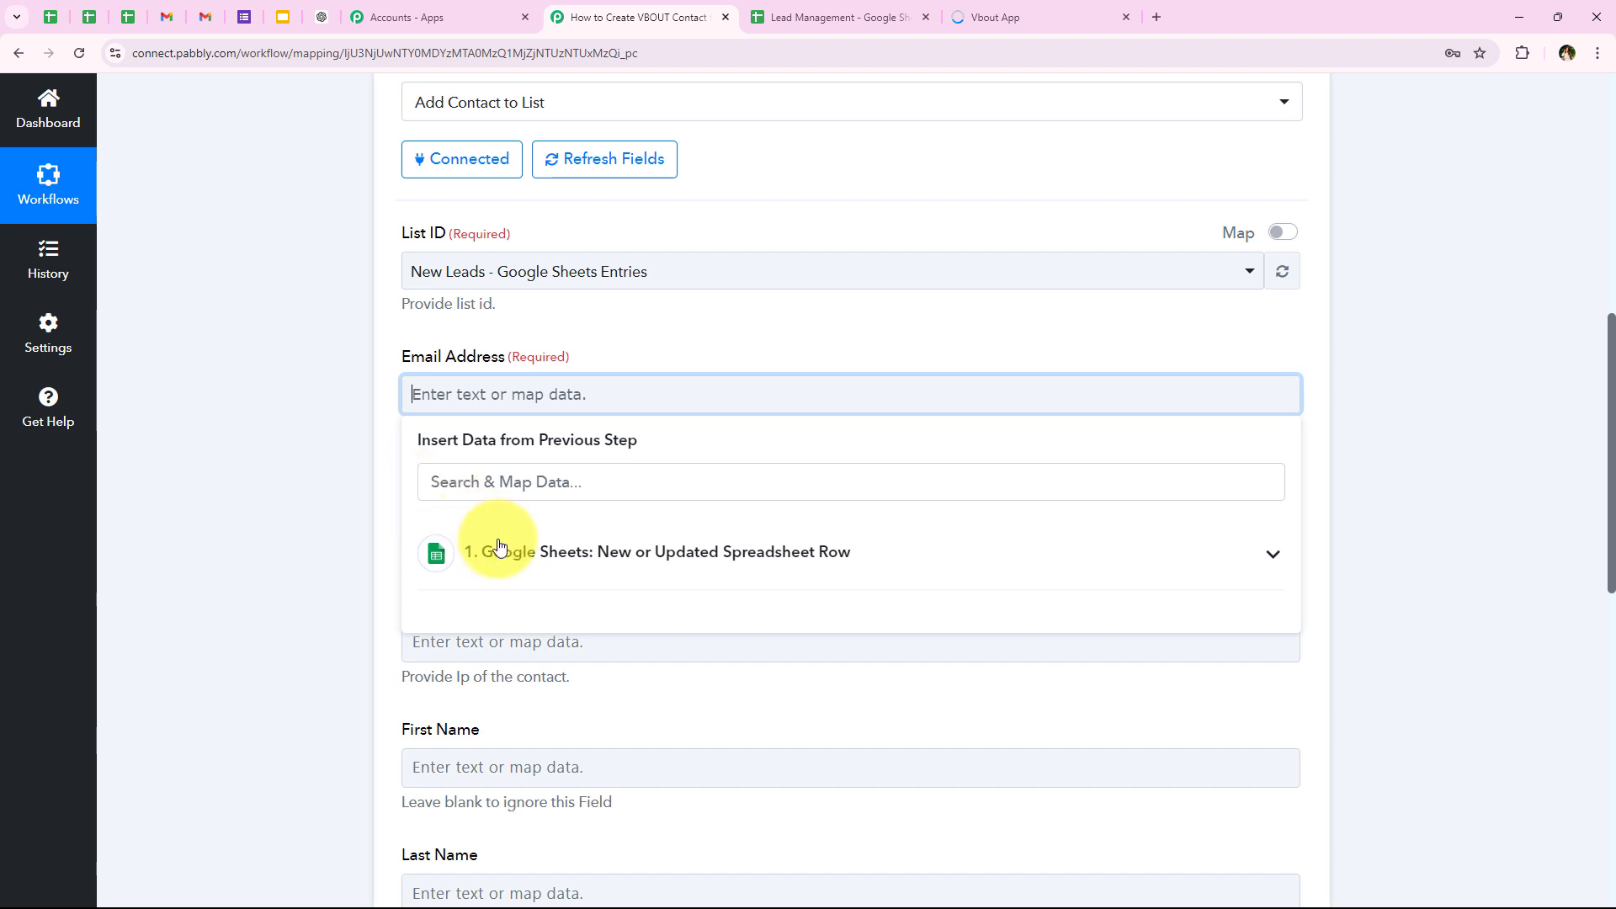
left_click(498, 549)
scroll(517, 684, "down", 3)
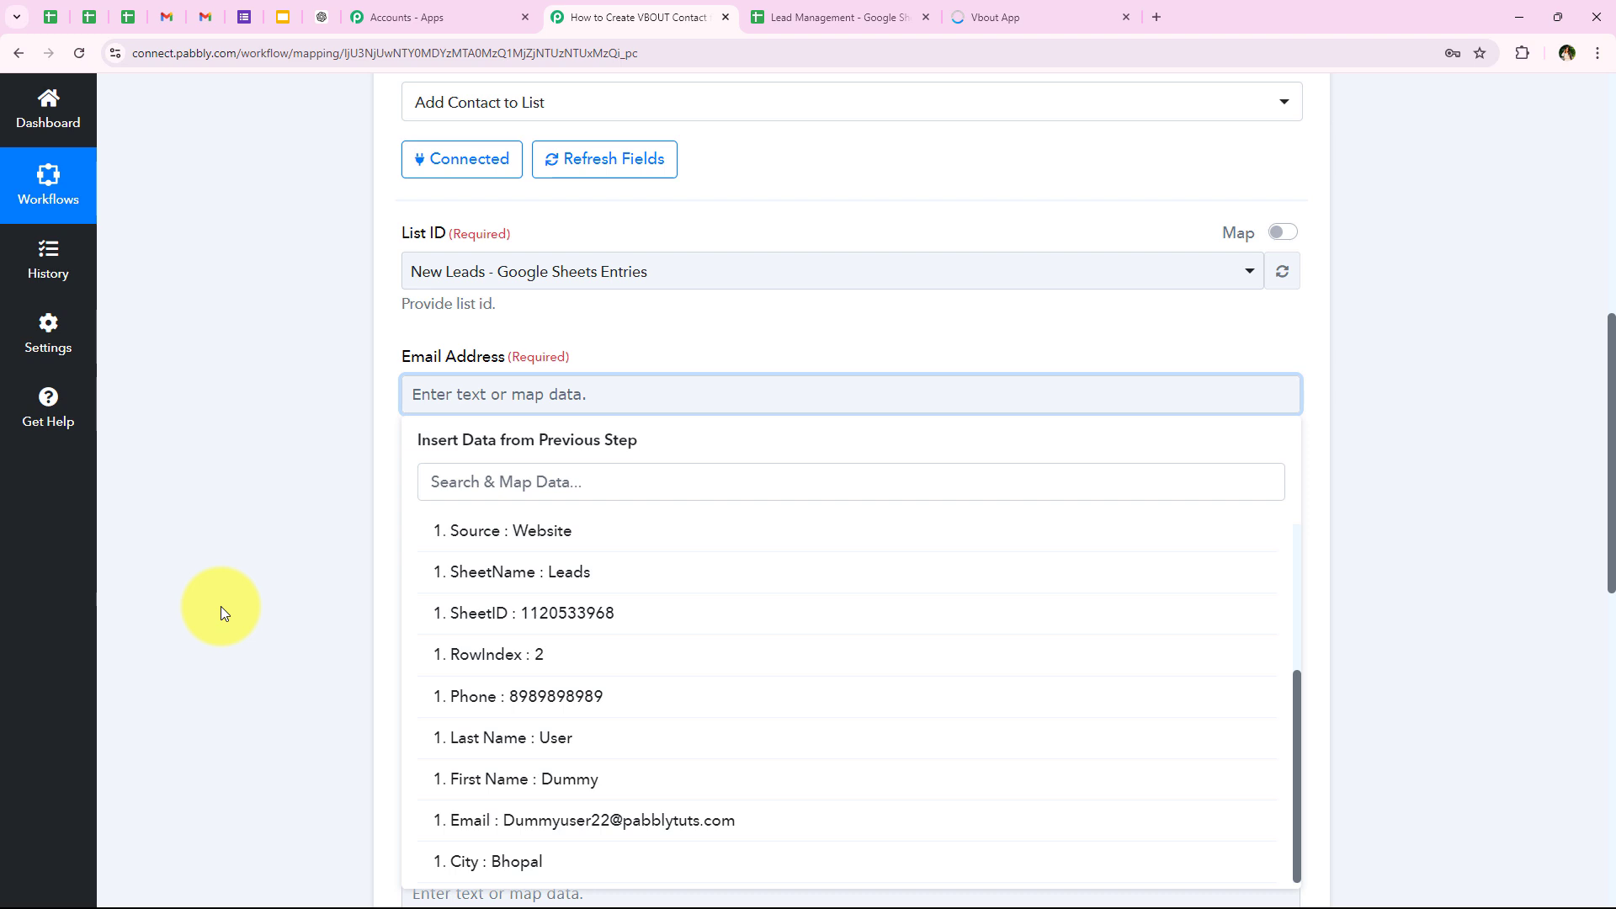
left_click(221, 606)
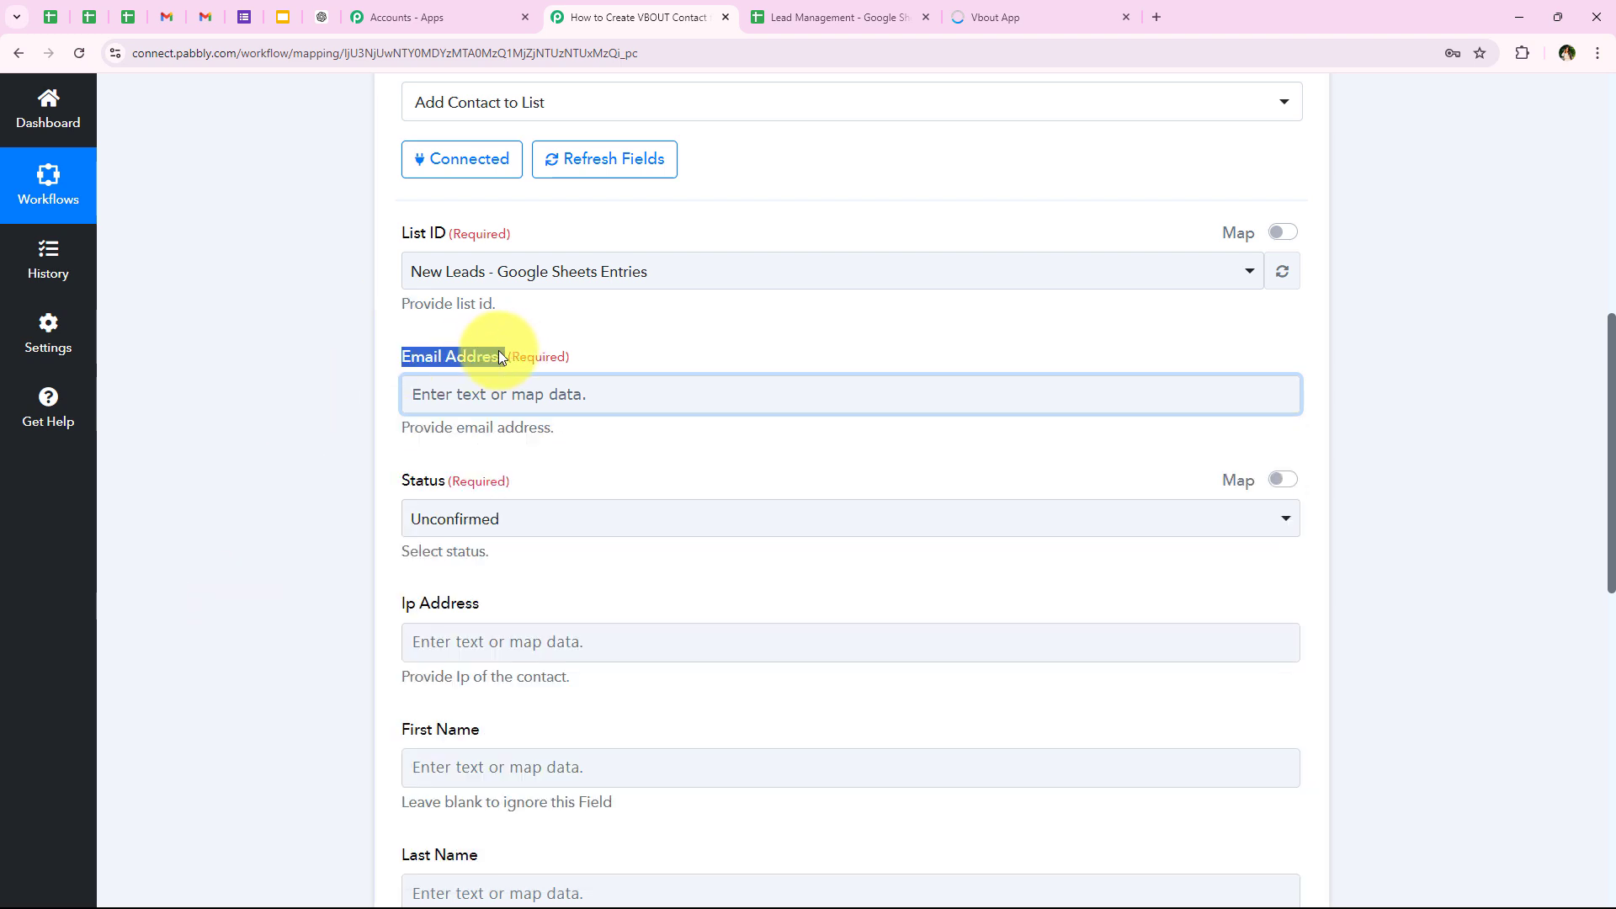
Step: Try filling the Email Address field with the contact's email as fixed text, and clear it
left_click(485, 392)
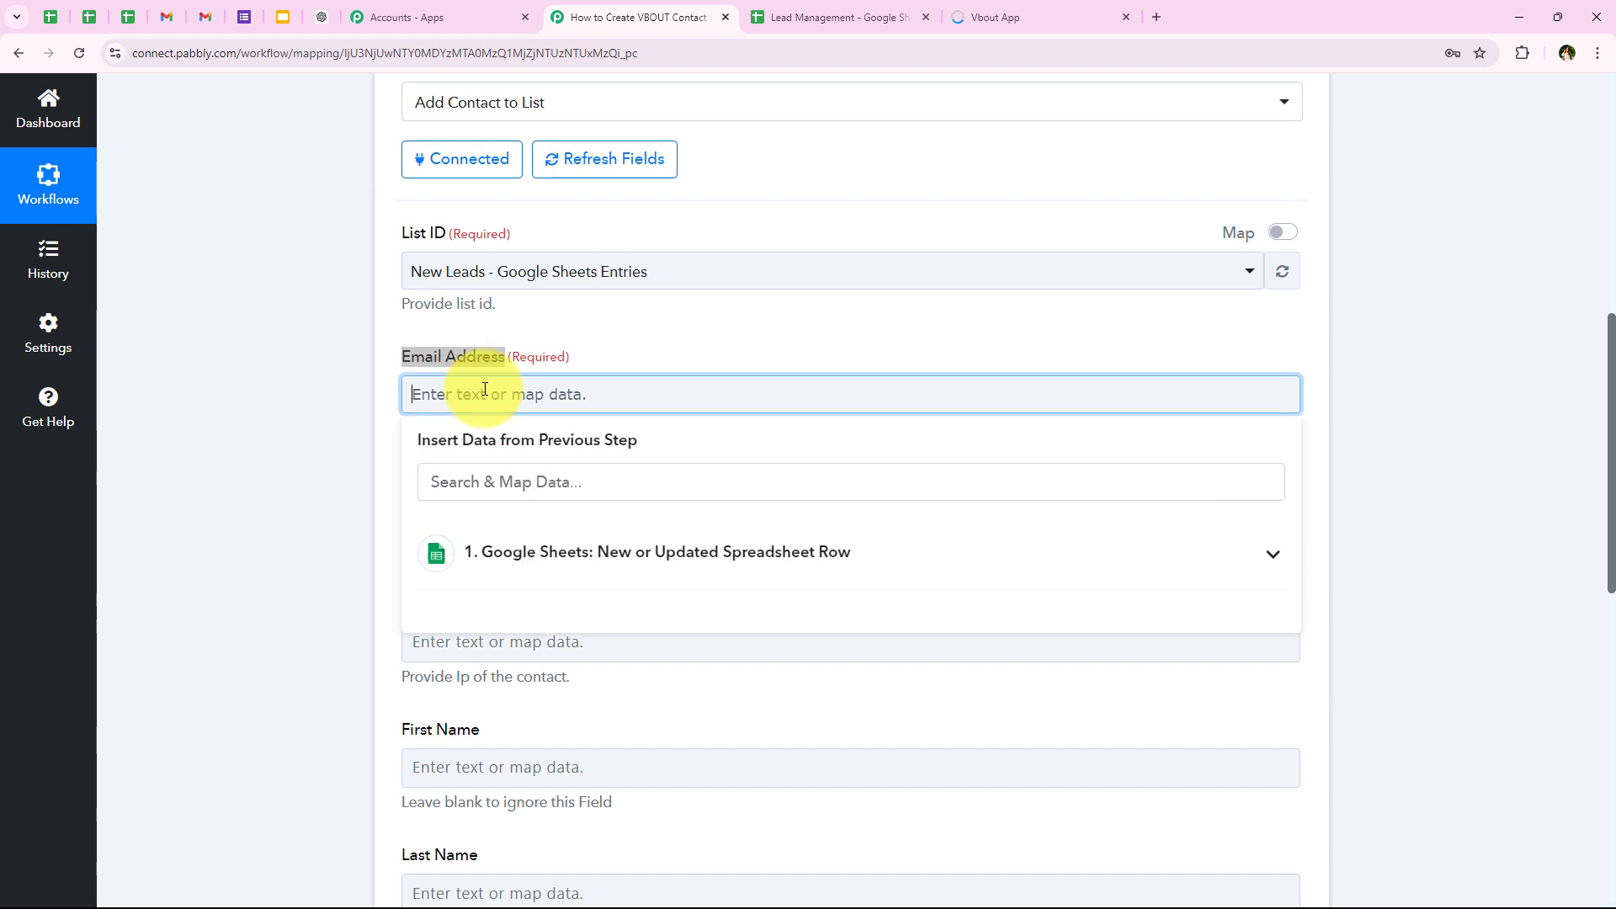
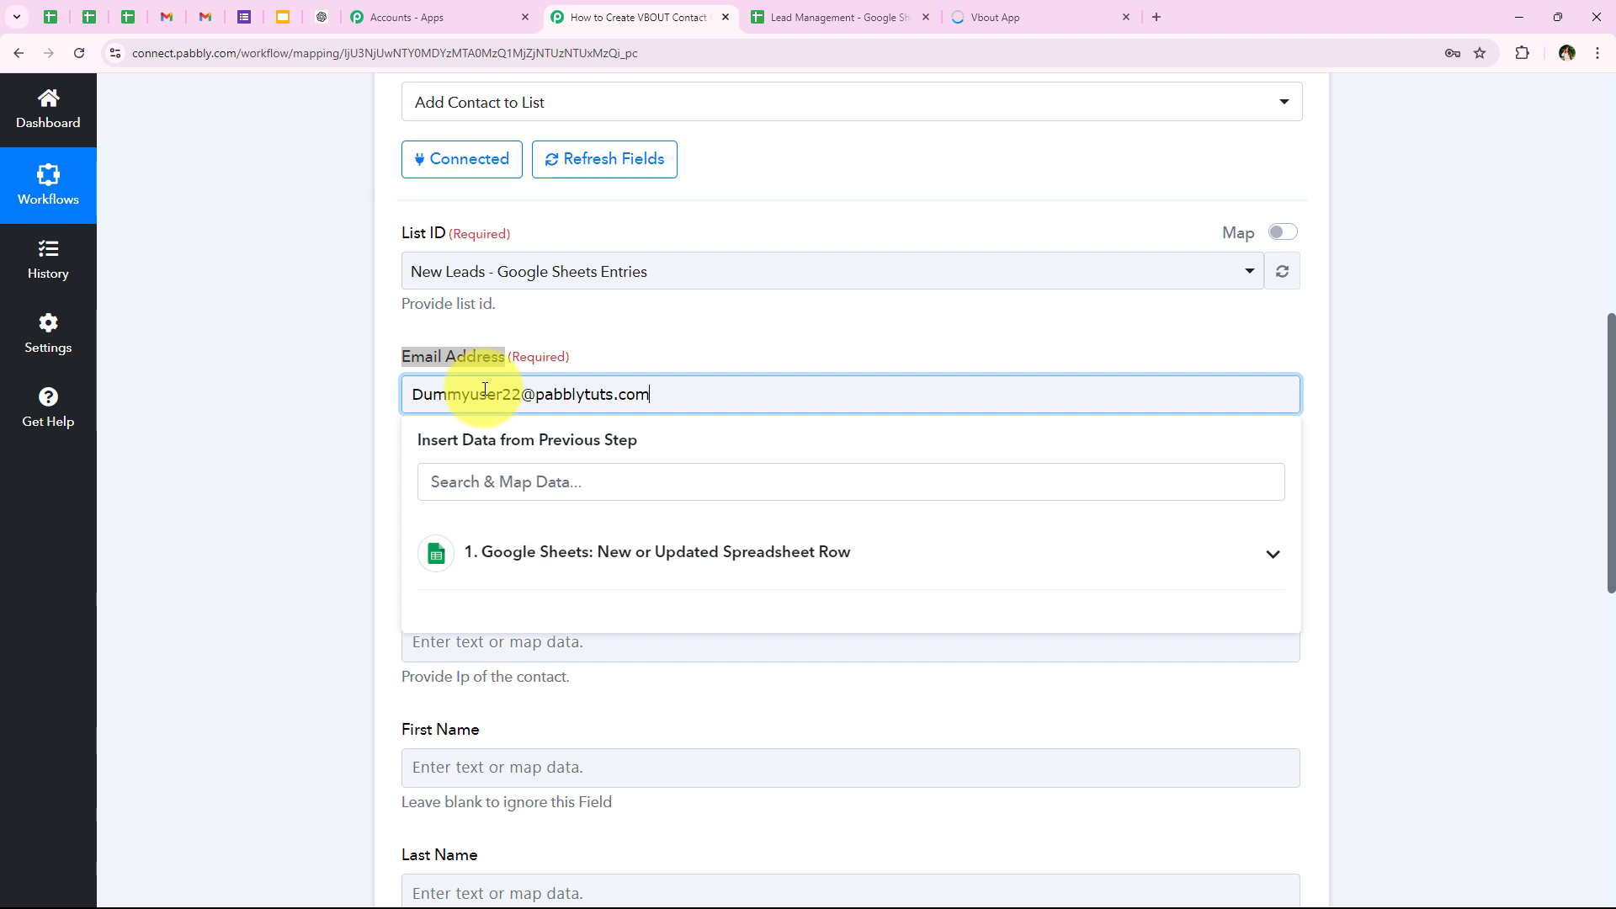
left_click(281, 421)
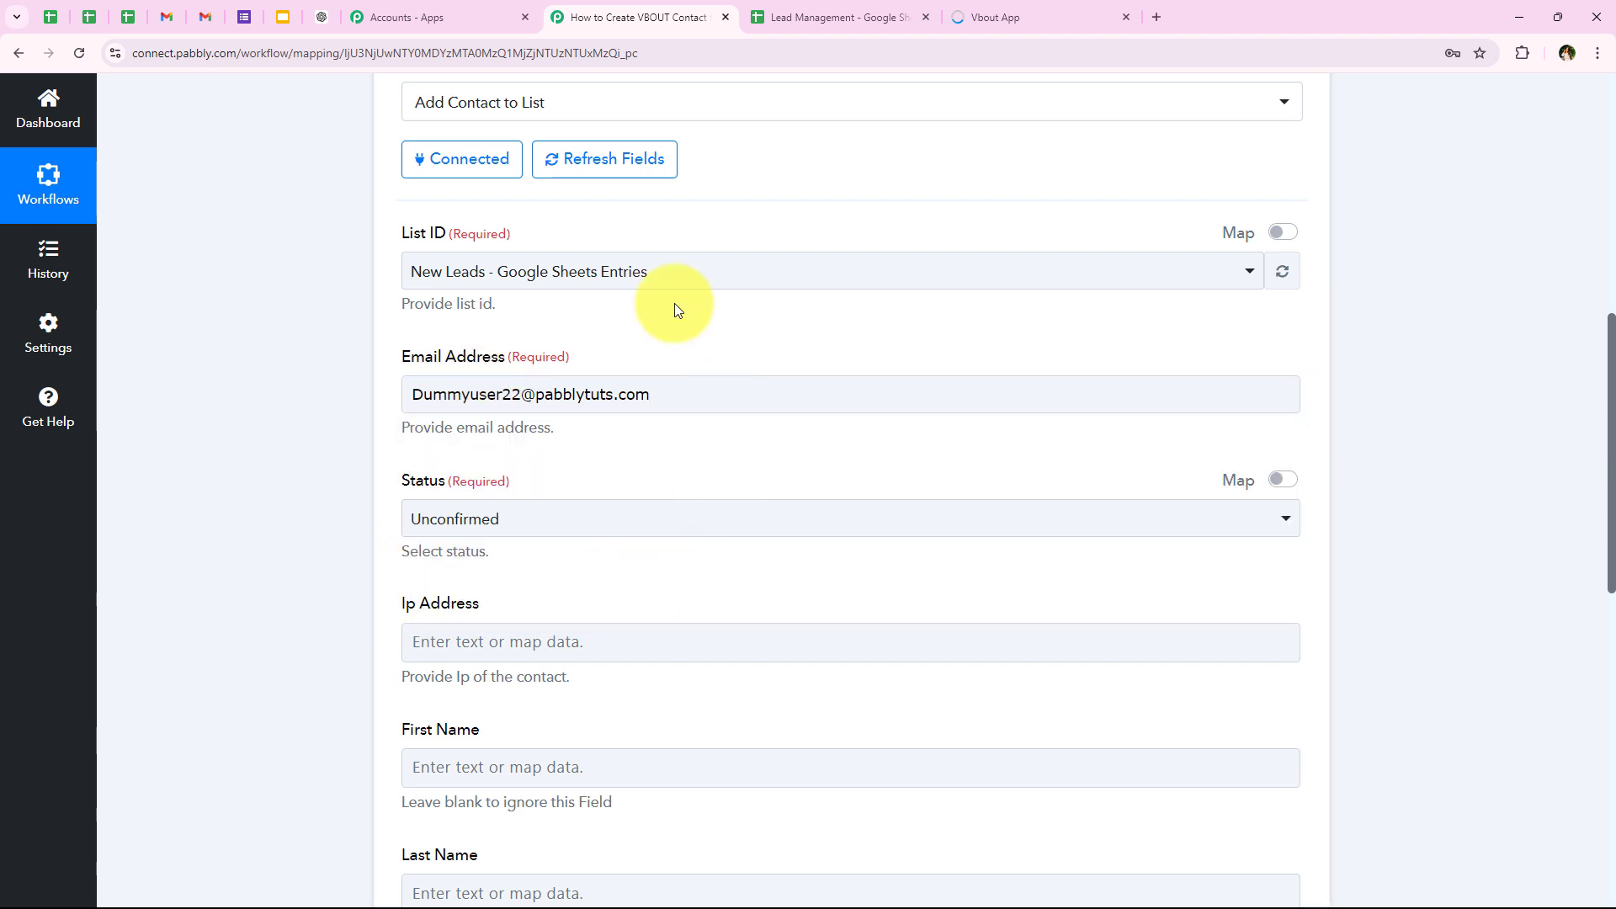
left_click(679, 396)
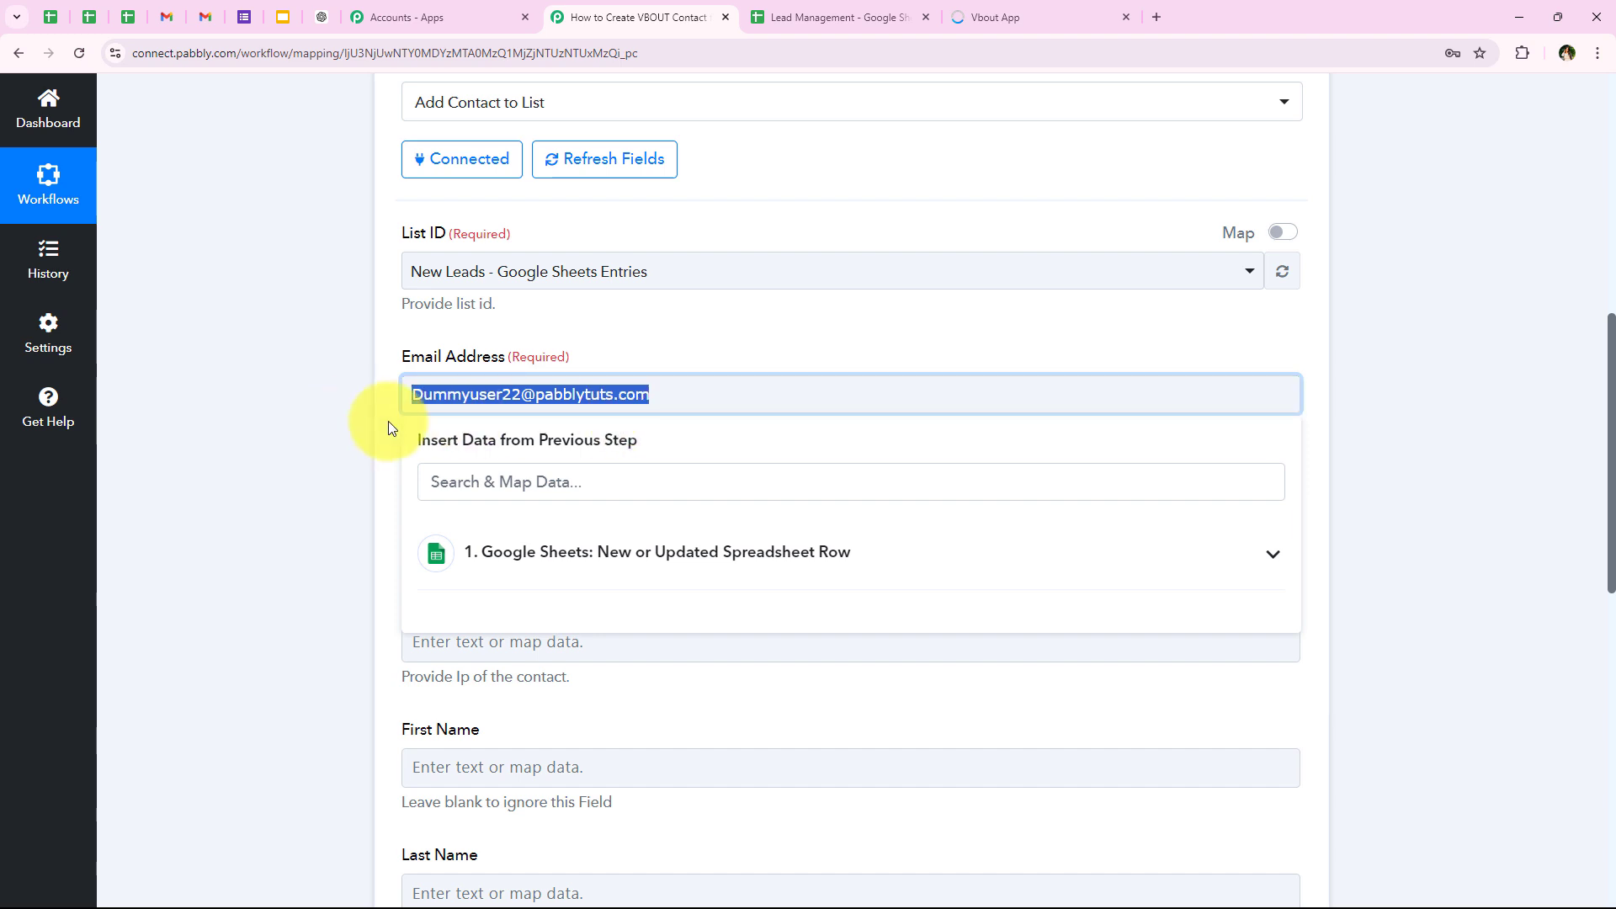
key("BackSpace")
Step: Map the Email Address field to the Email value from the Google Sheets trigger
left_click(492, 552)
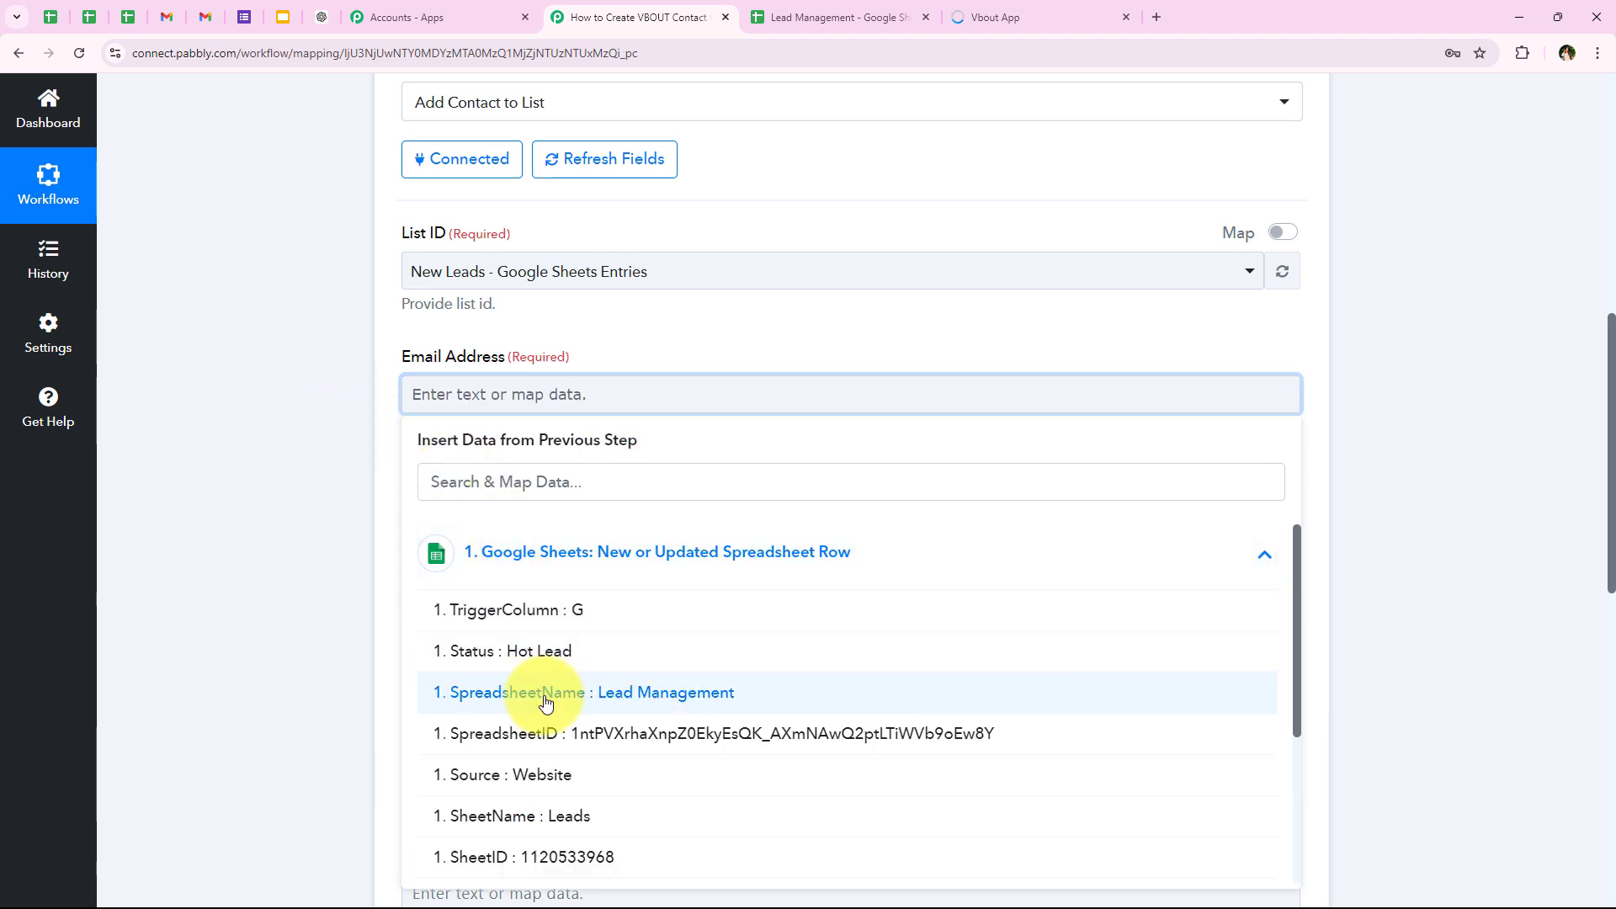
scroll(545, 703, "down", 3)
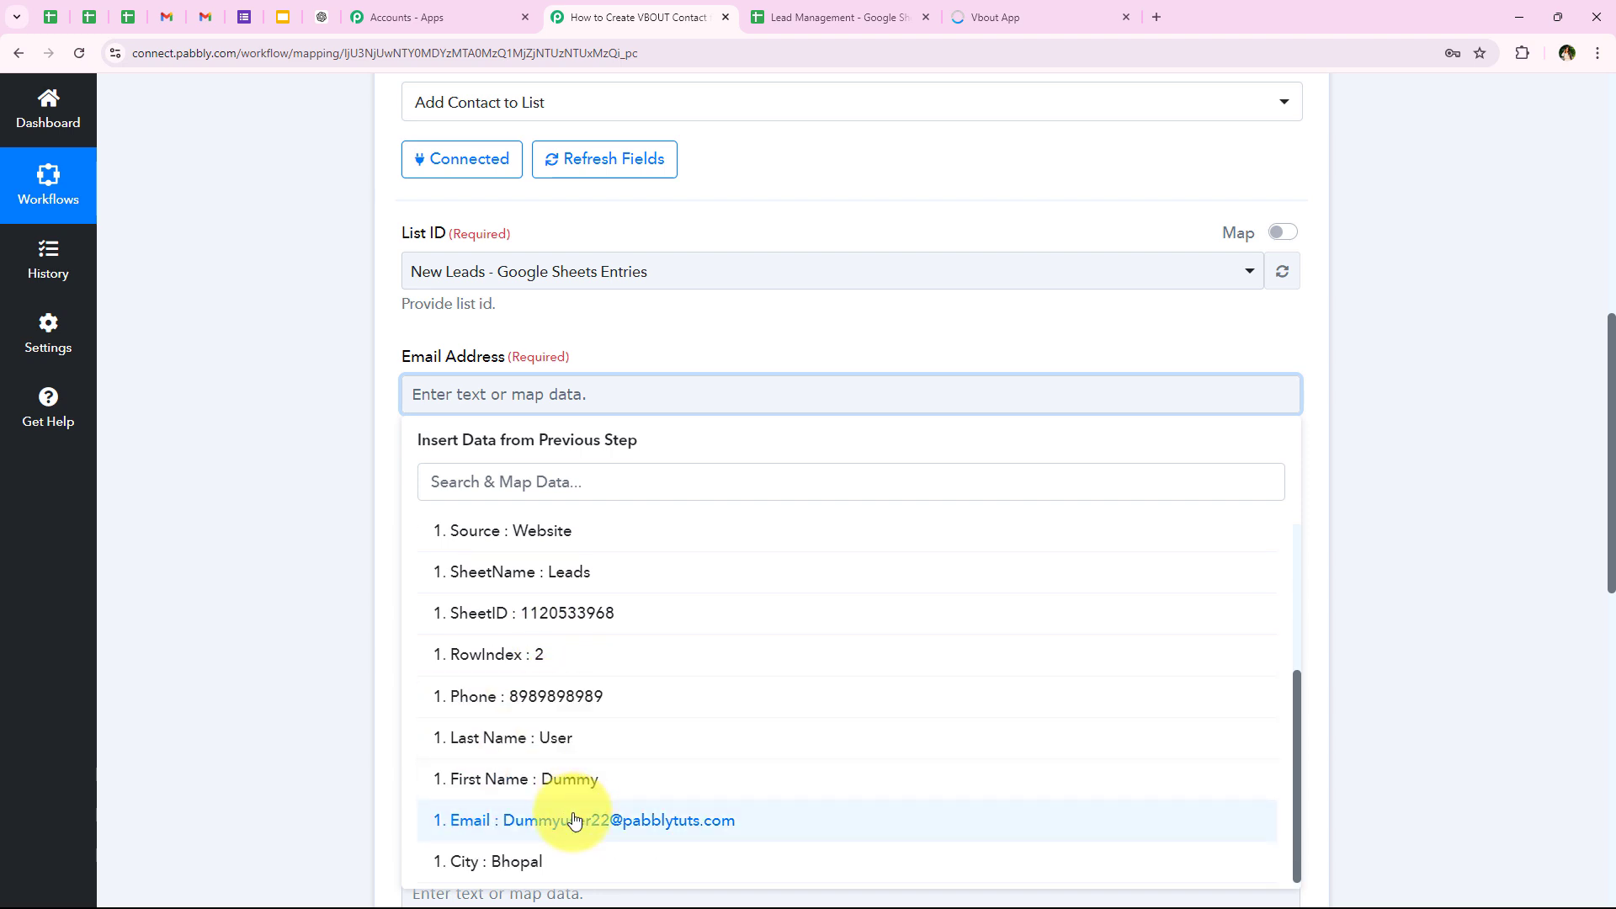
left_click(575, 820)
left_click(320, 475)
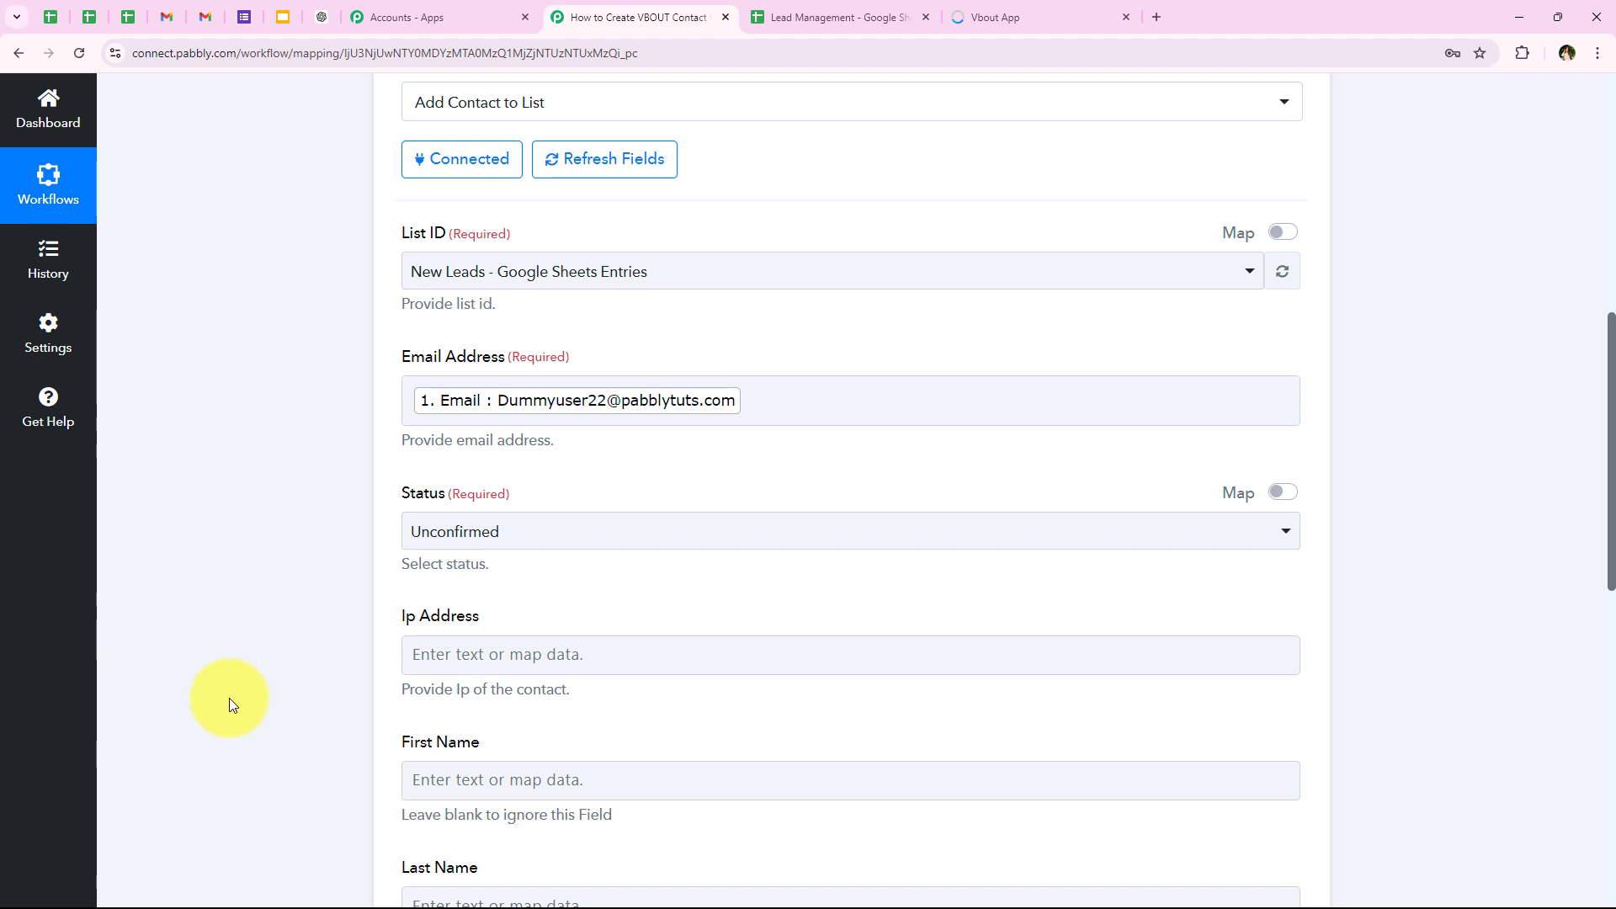
Step: Set the contact's Status to Active in the VBOUT action
scroll(245, 696, "down", 1)
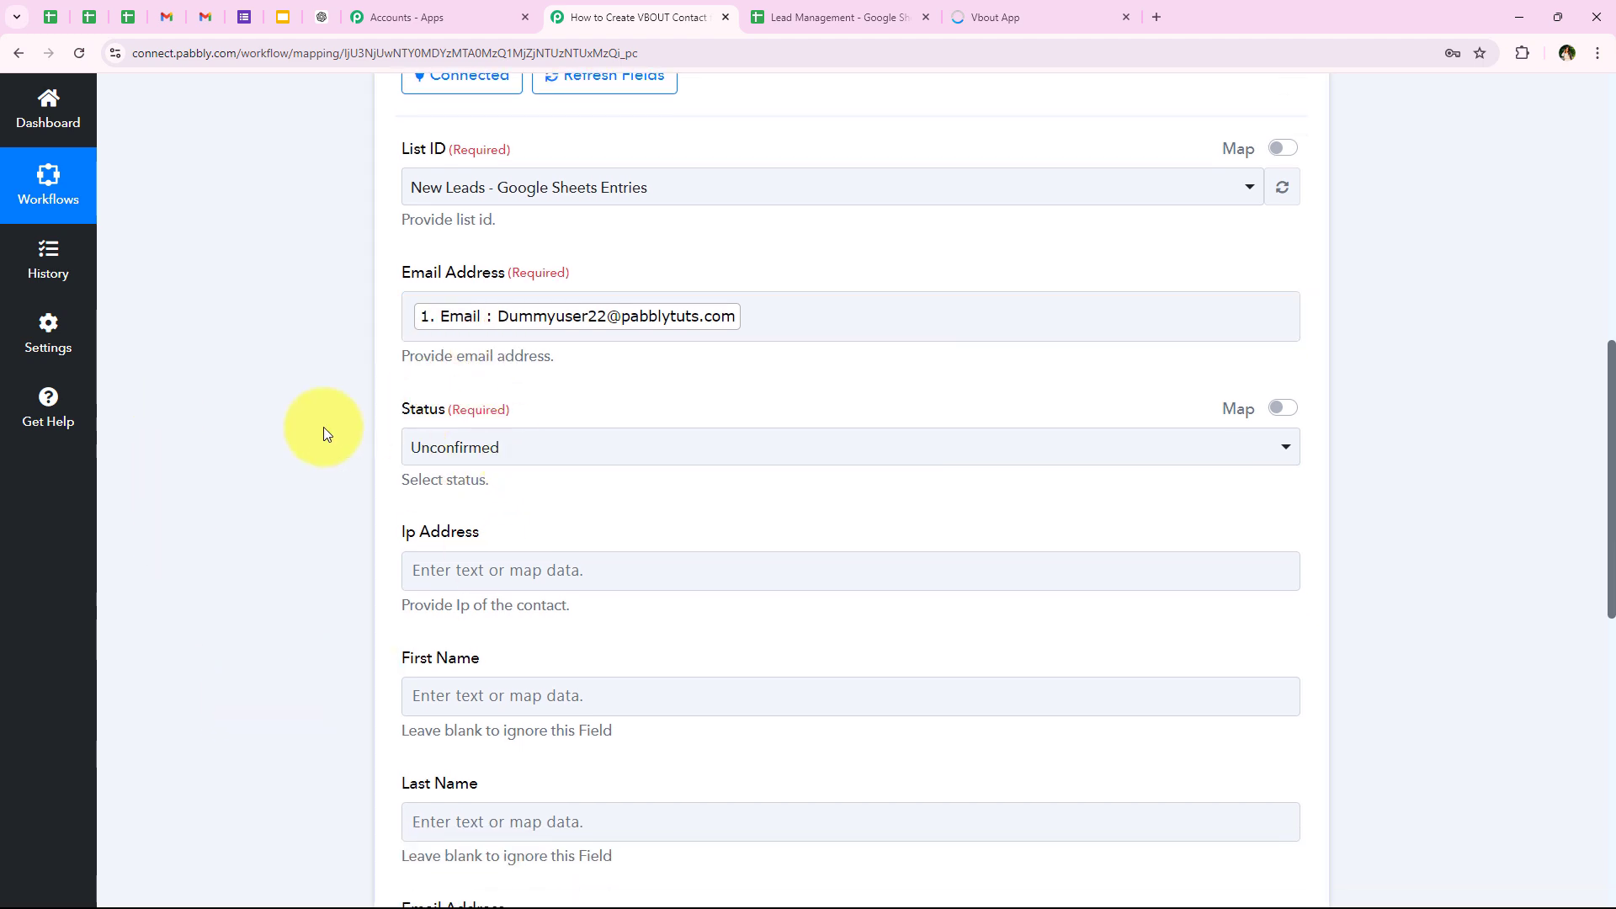
left_click(469, 446)
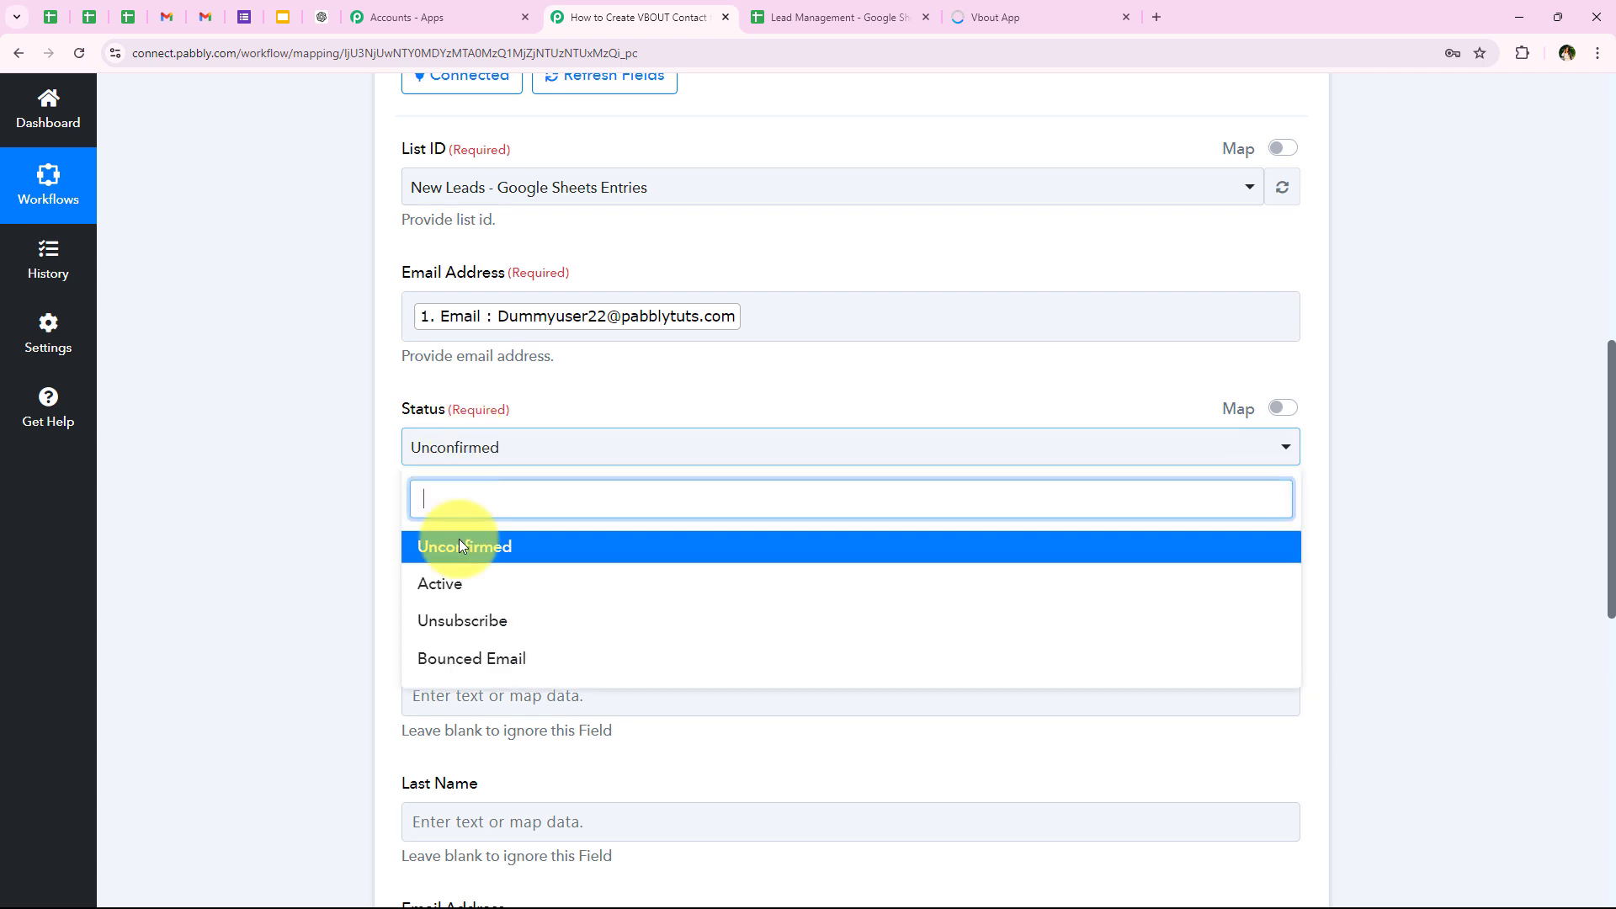
left_click(473, 595)
scroll(326, 583, "down", 2)
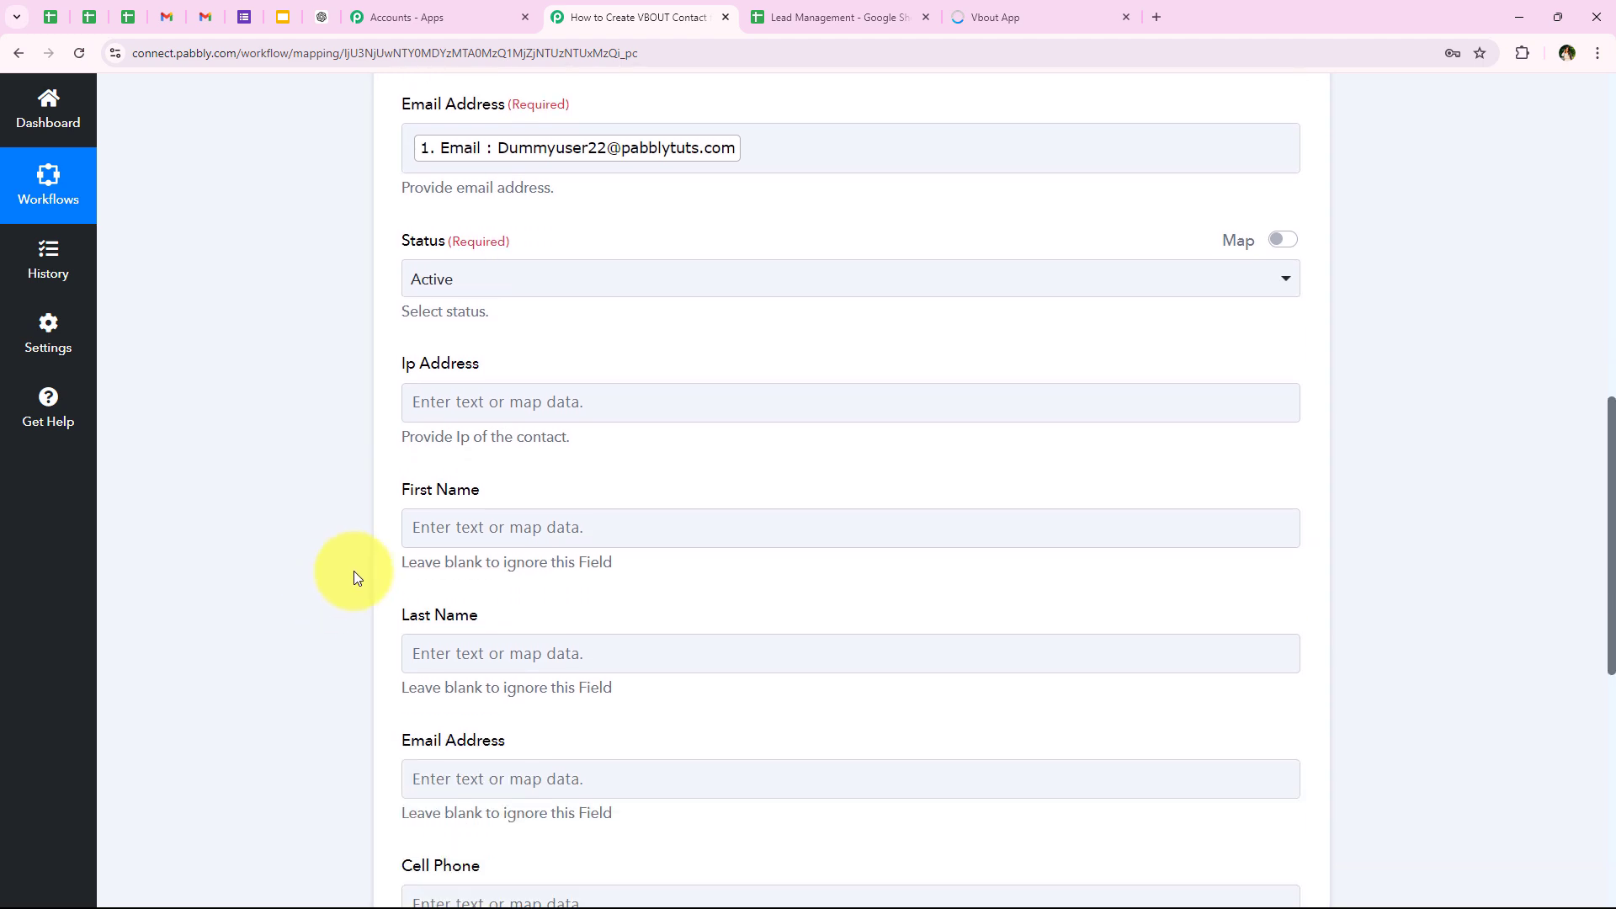
left_click_drag(398, 362, 516, 371)
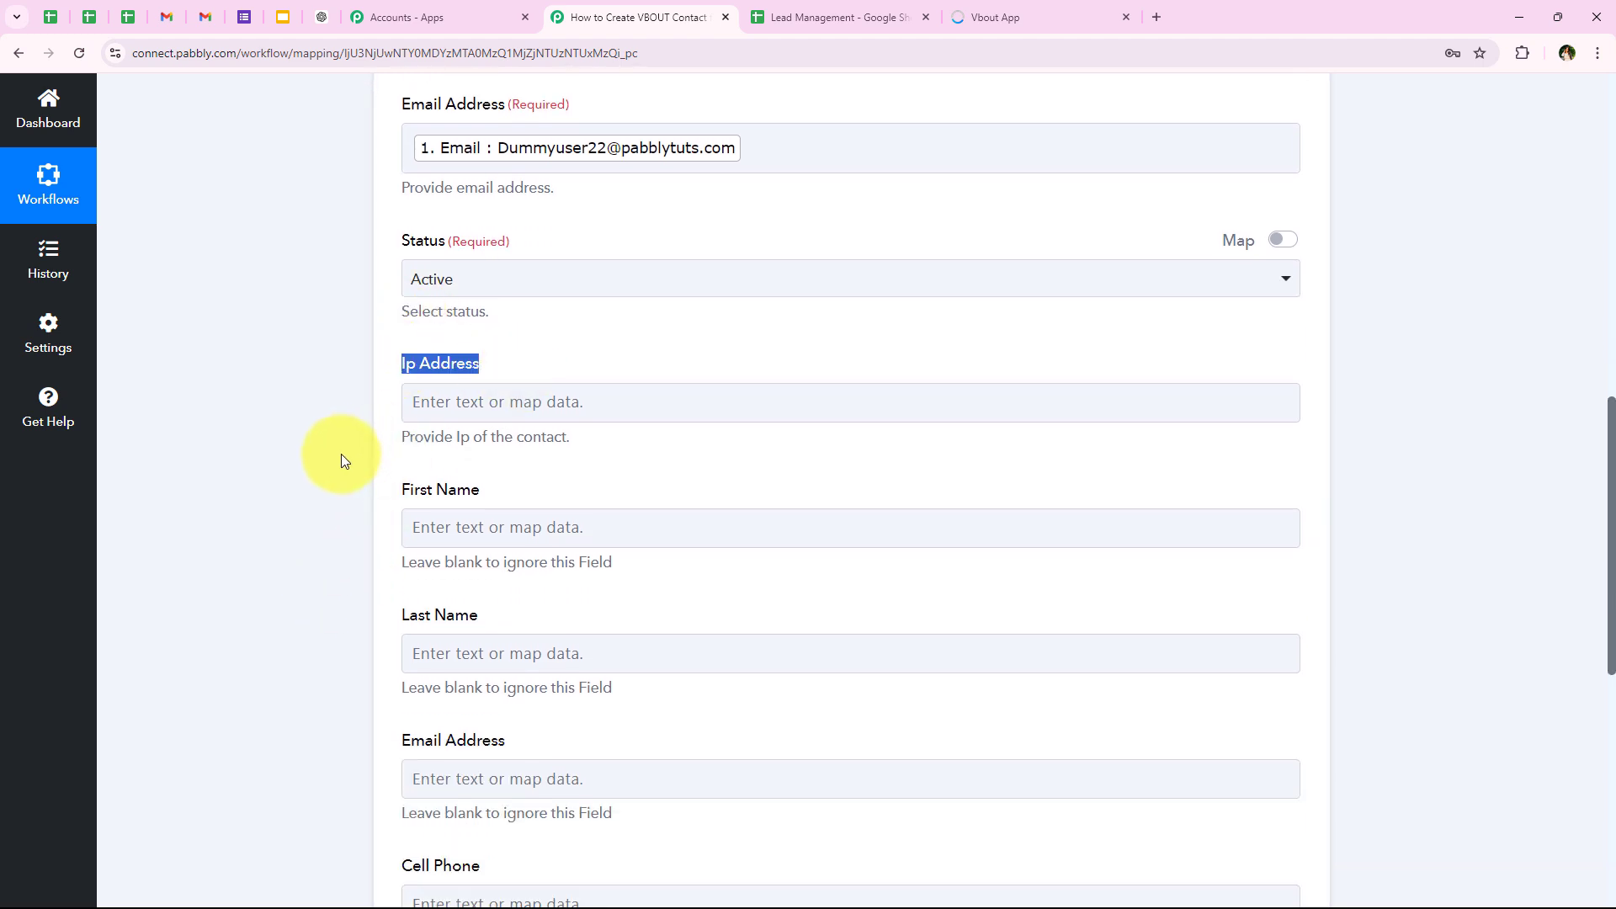
left_click(421, 409)
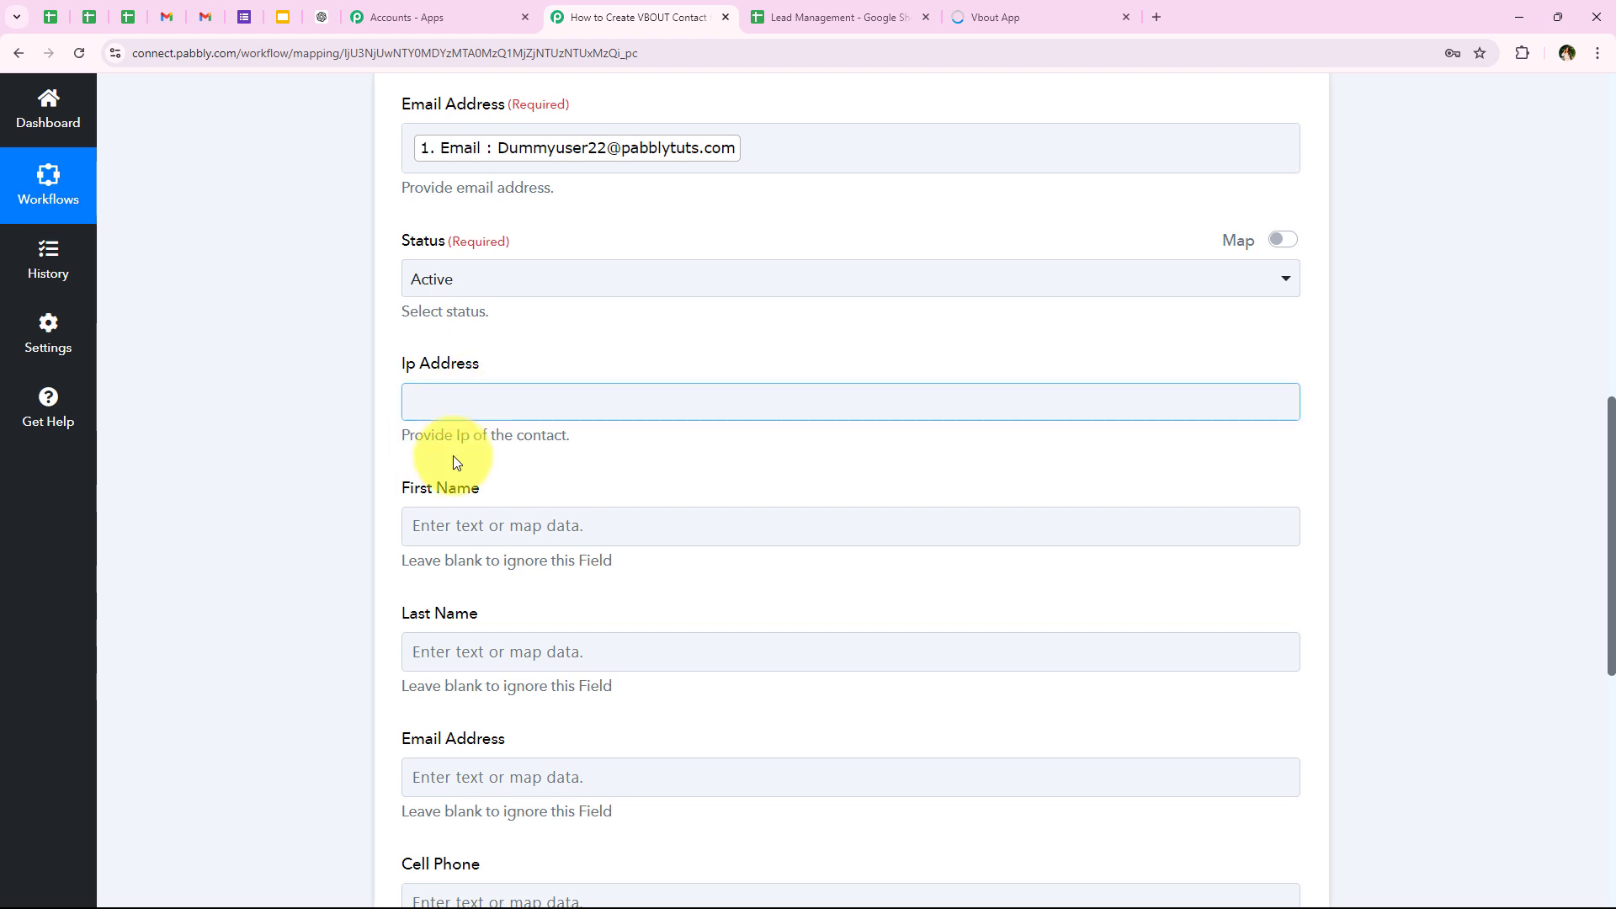
left_click(433, 579)
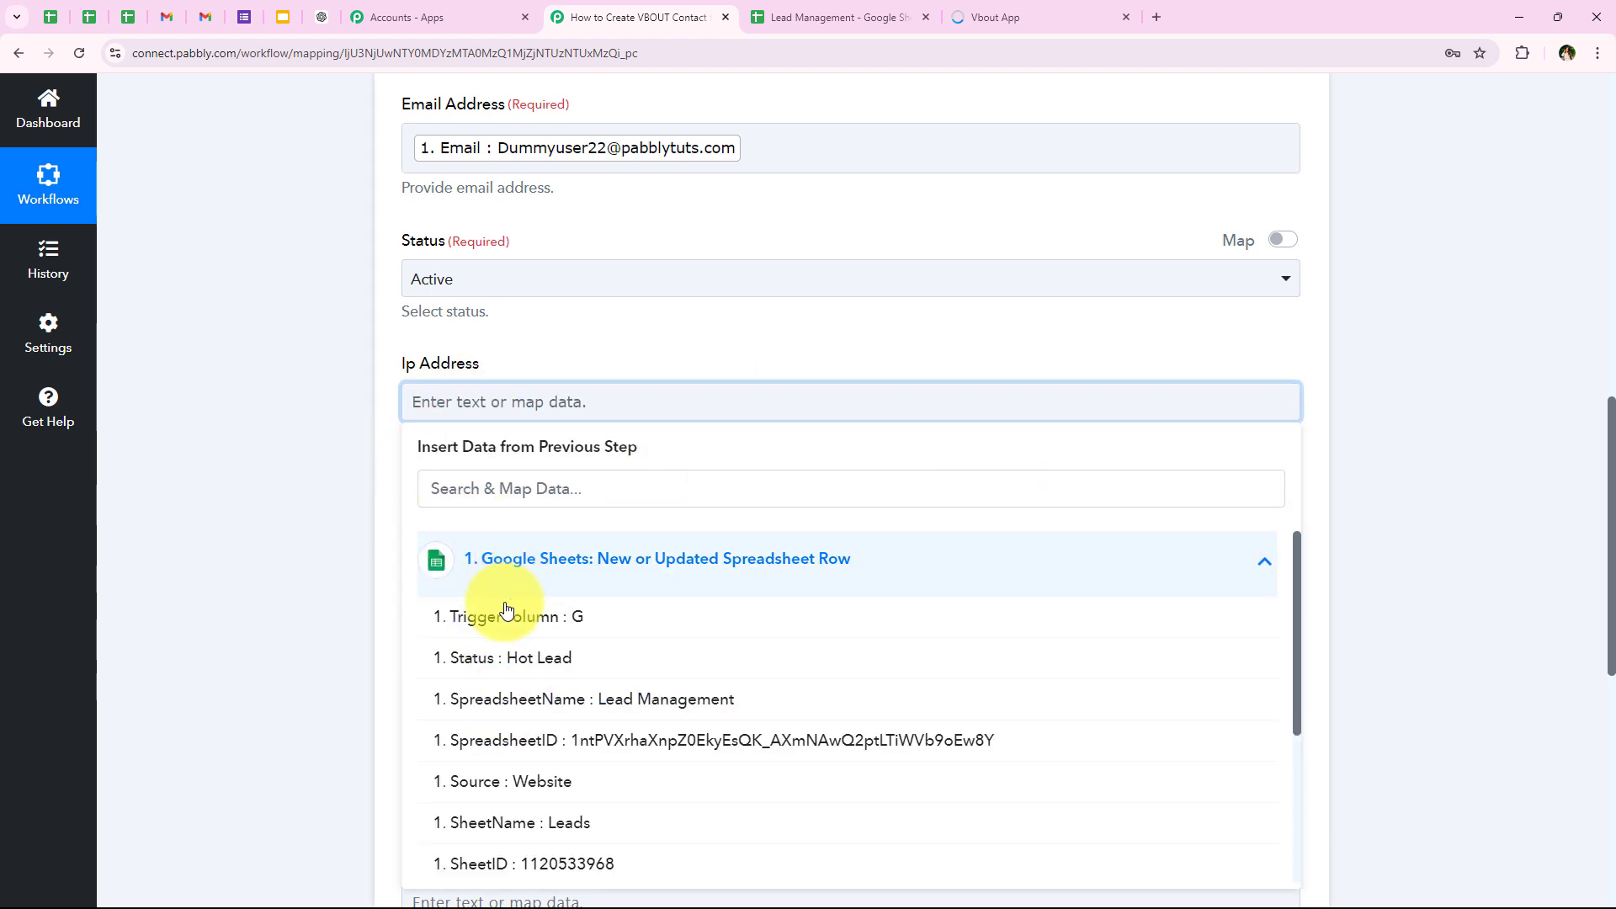
left_click(361, 478)
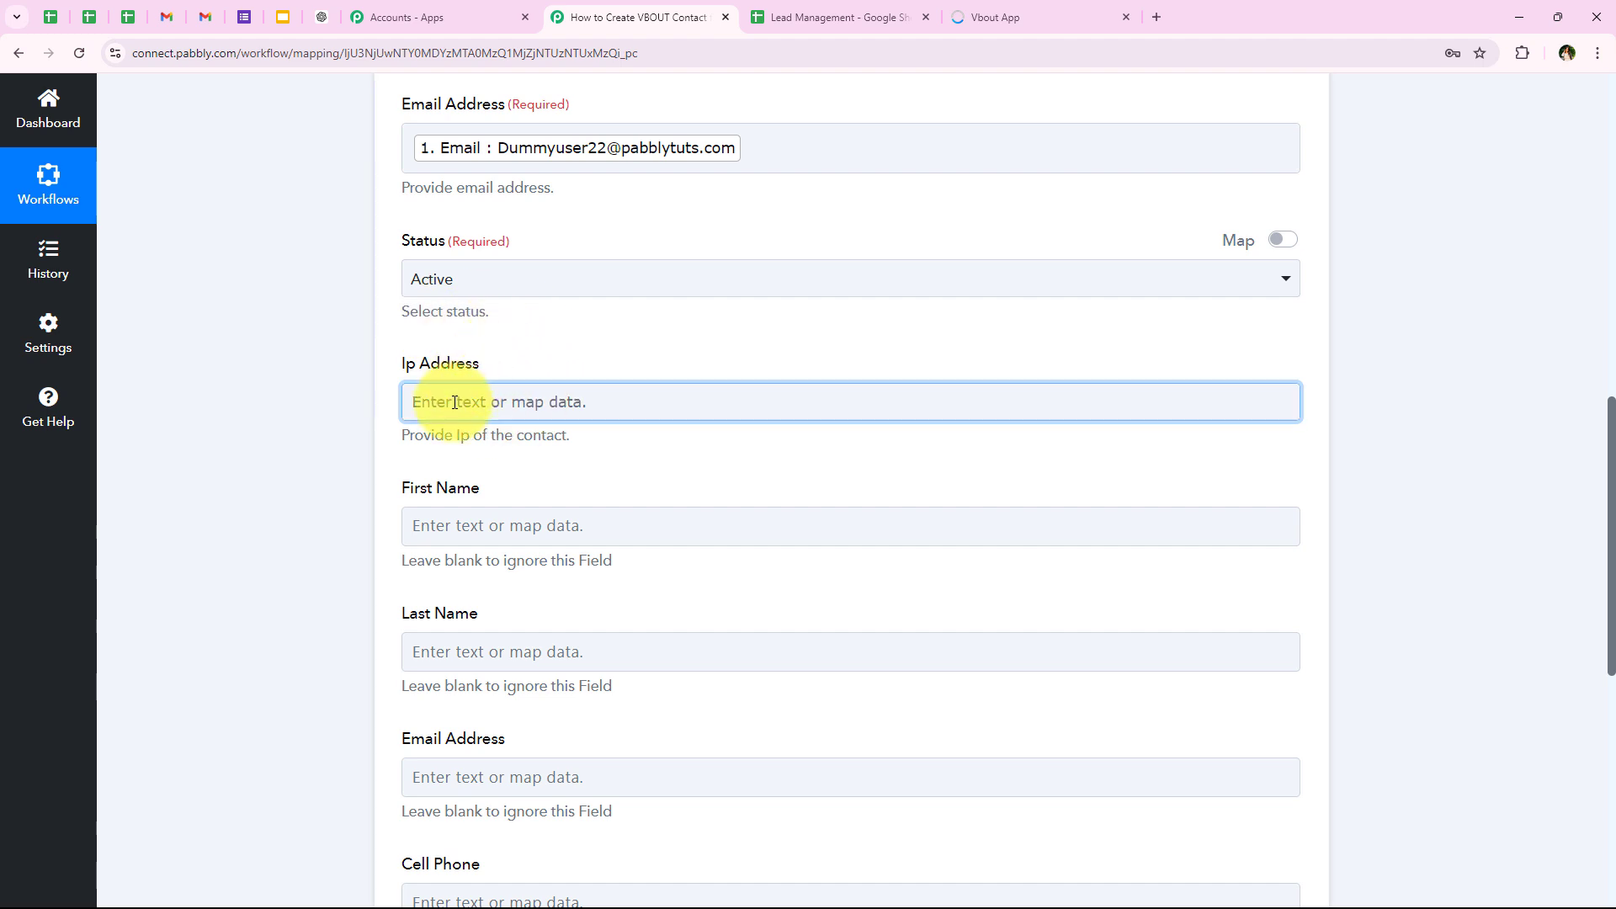
Step: Map the First Name field to the First Name value from the Google Sheets trigger
scroll(454, 405, "down", 1)
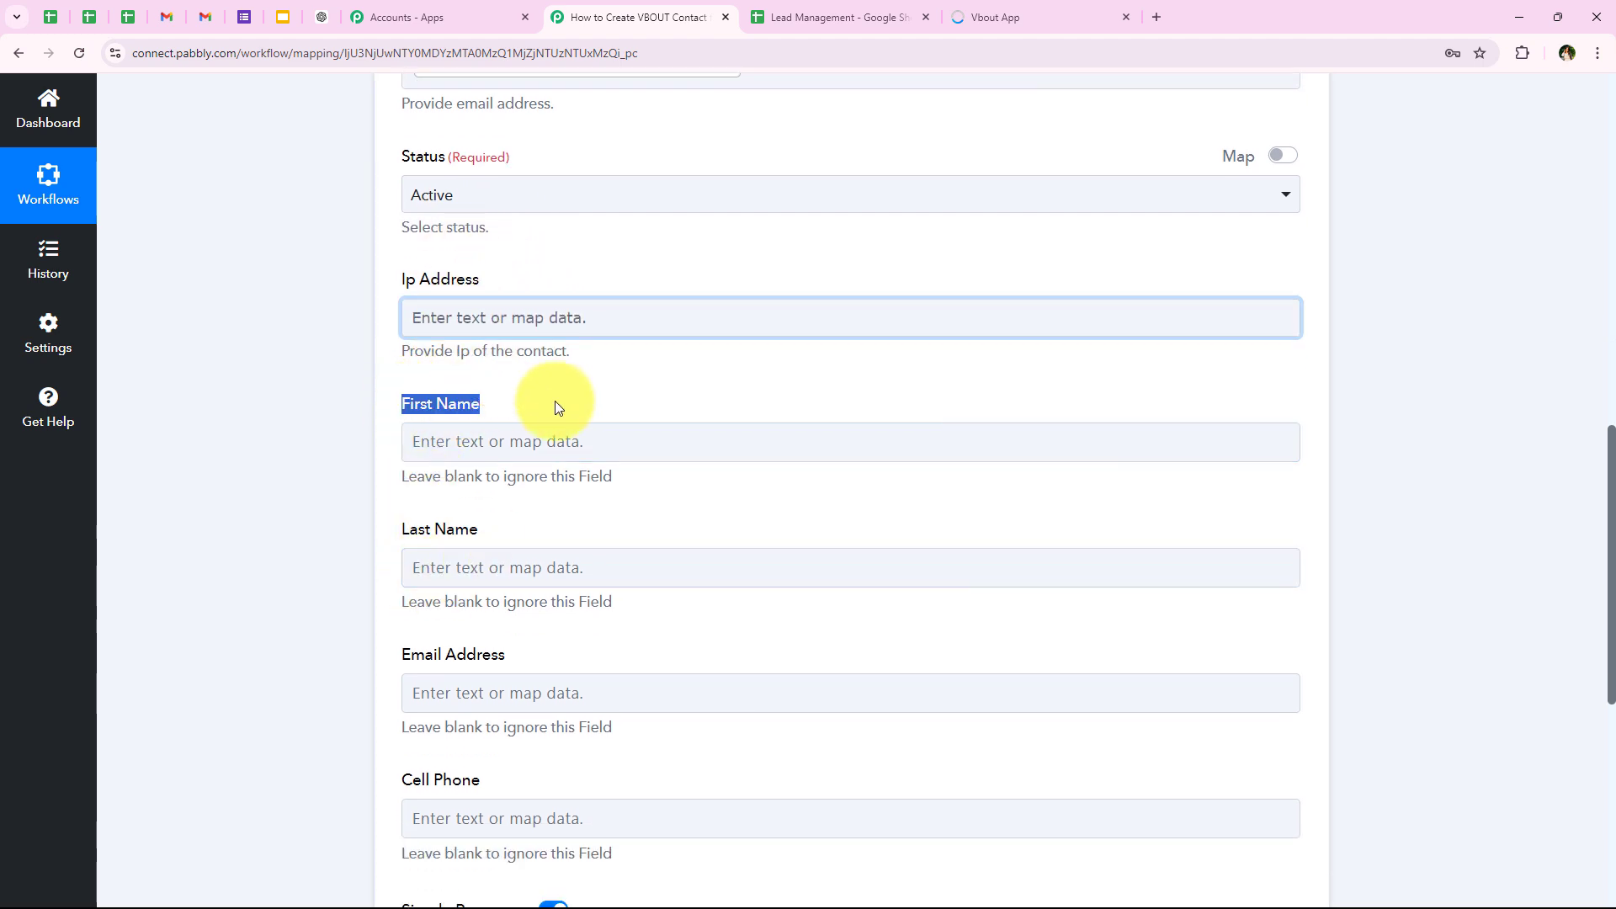
left_click_drag(413, 527, 560, 527)
left_click(515, 443)
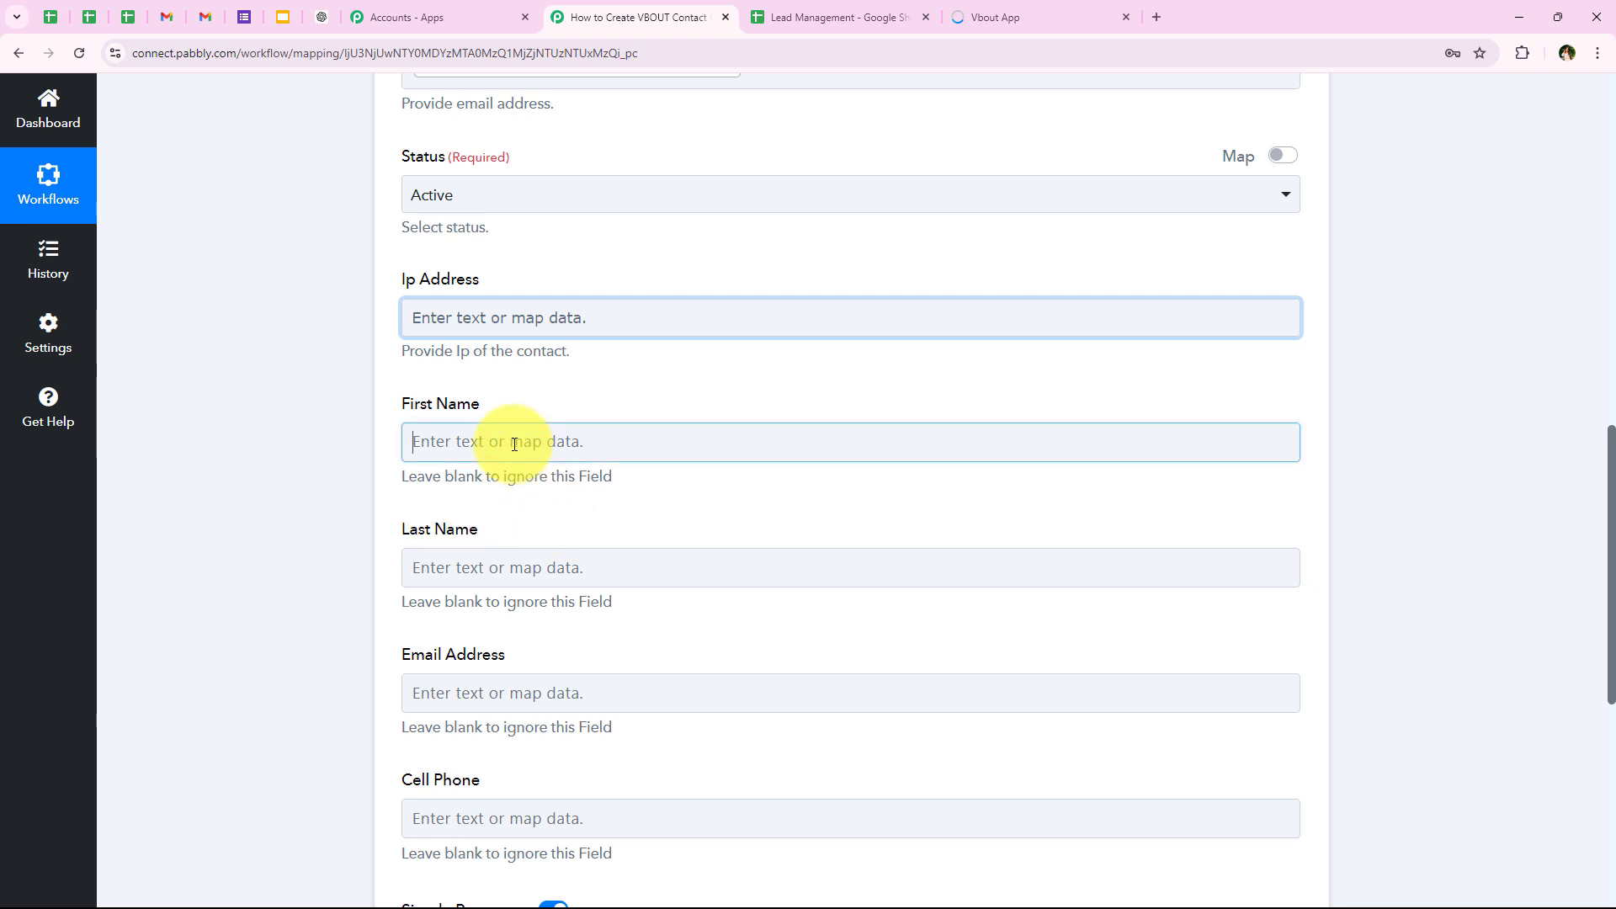
left_click(472, 530)
type("na")
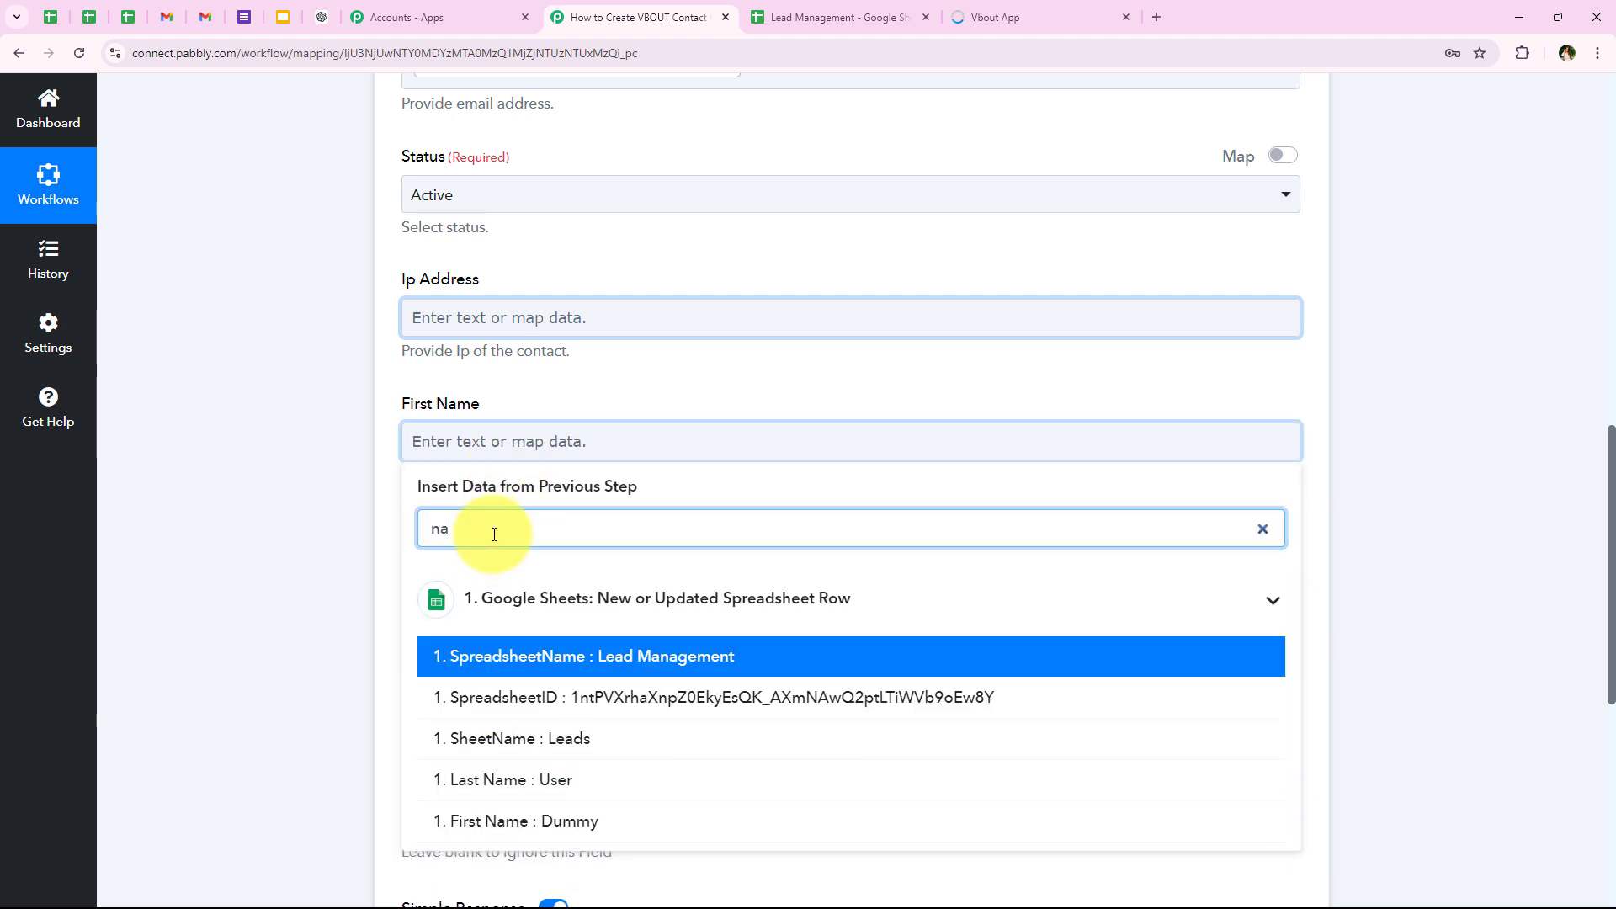
type("me")
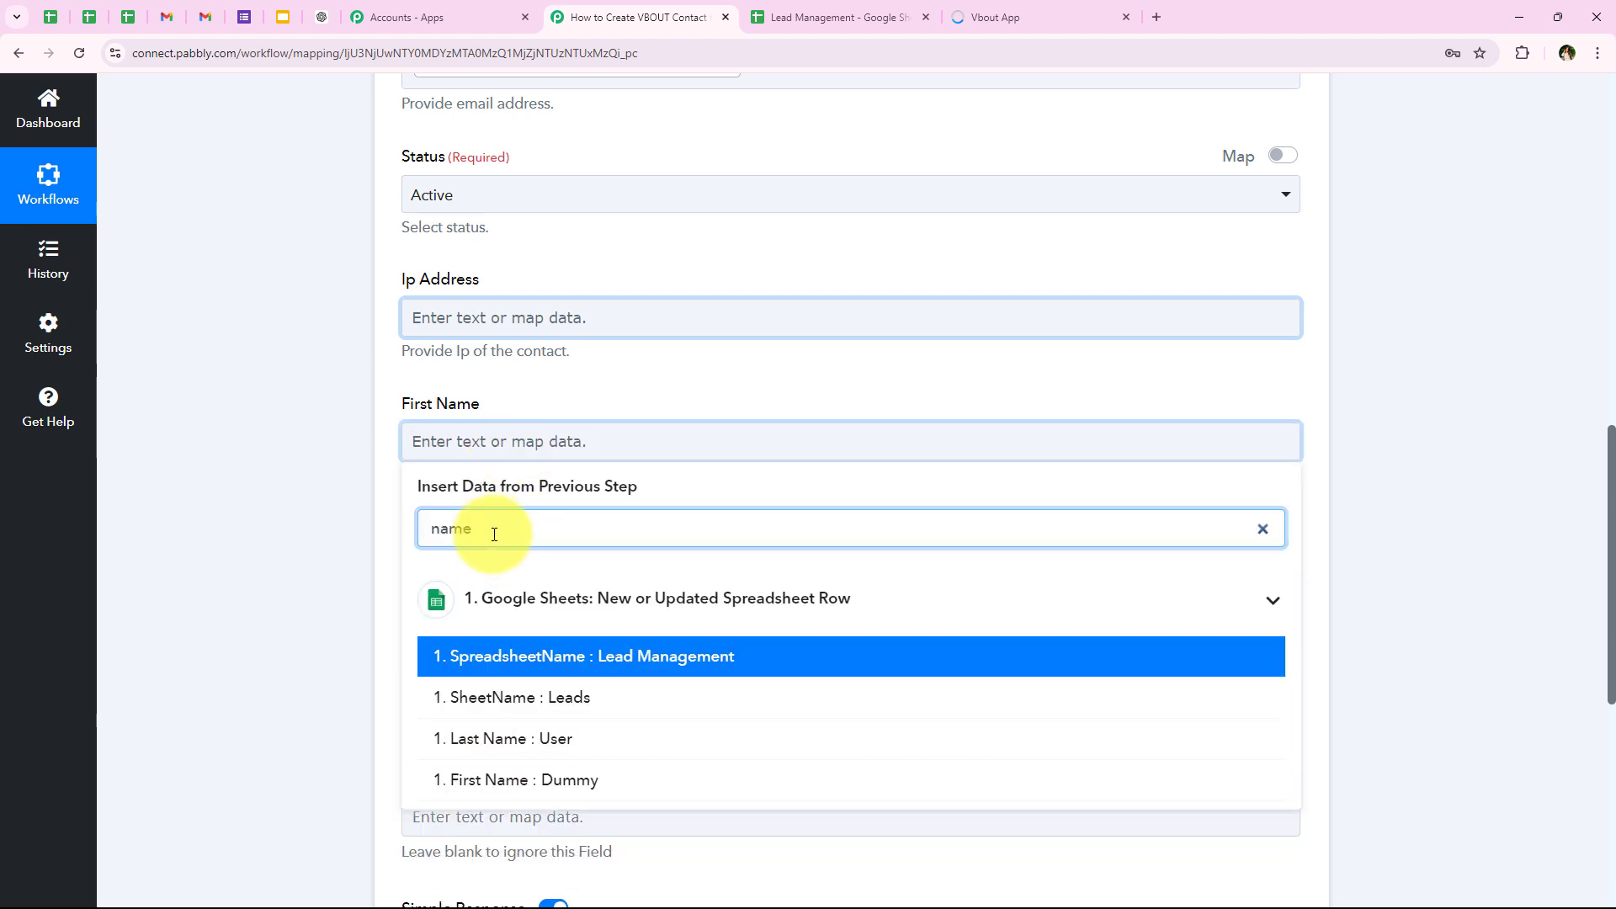
left_click(539, 776)
Step: Map the Last Name field to the Last Name value from the Google Sheets trigger
left_click(432, 575)
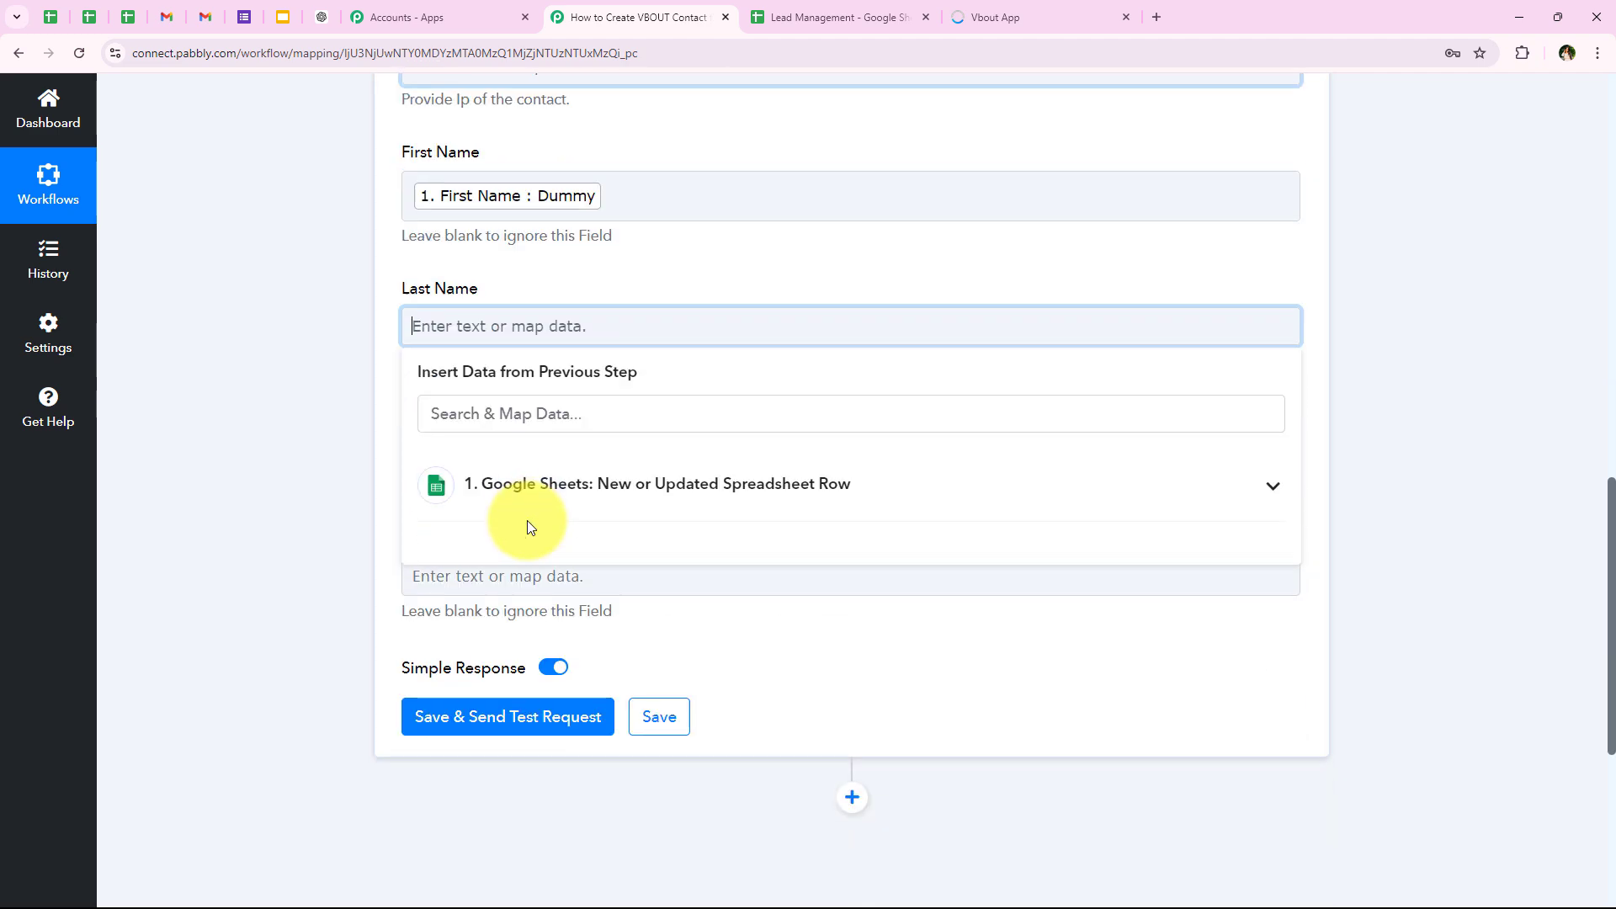
left_click(503, 396)
type("last")
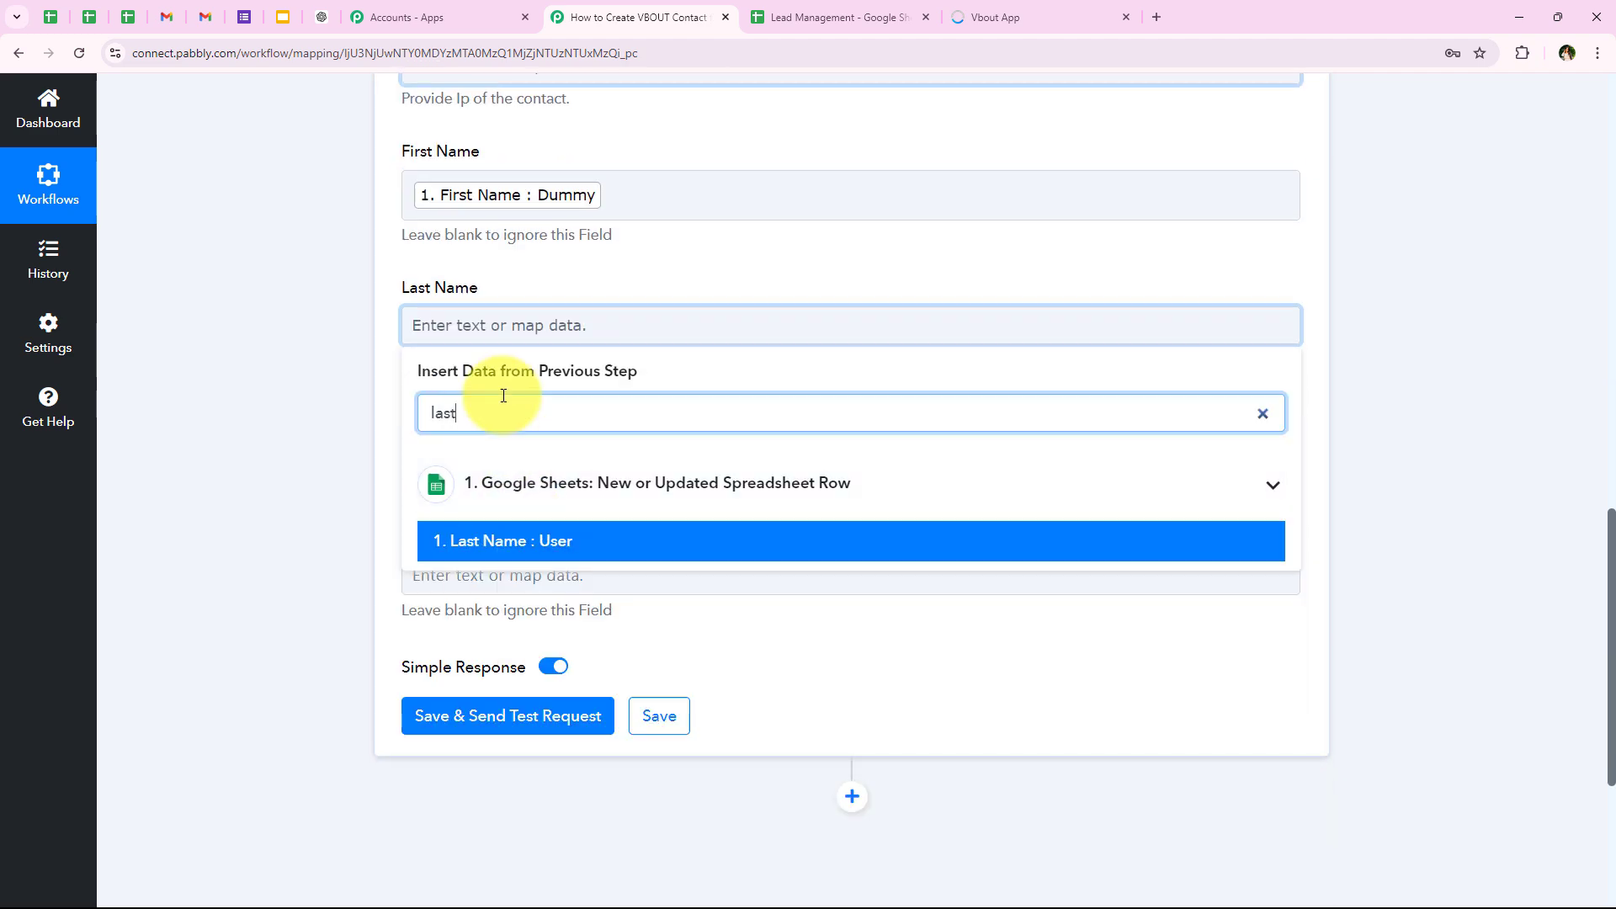
left_click(452, 546)
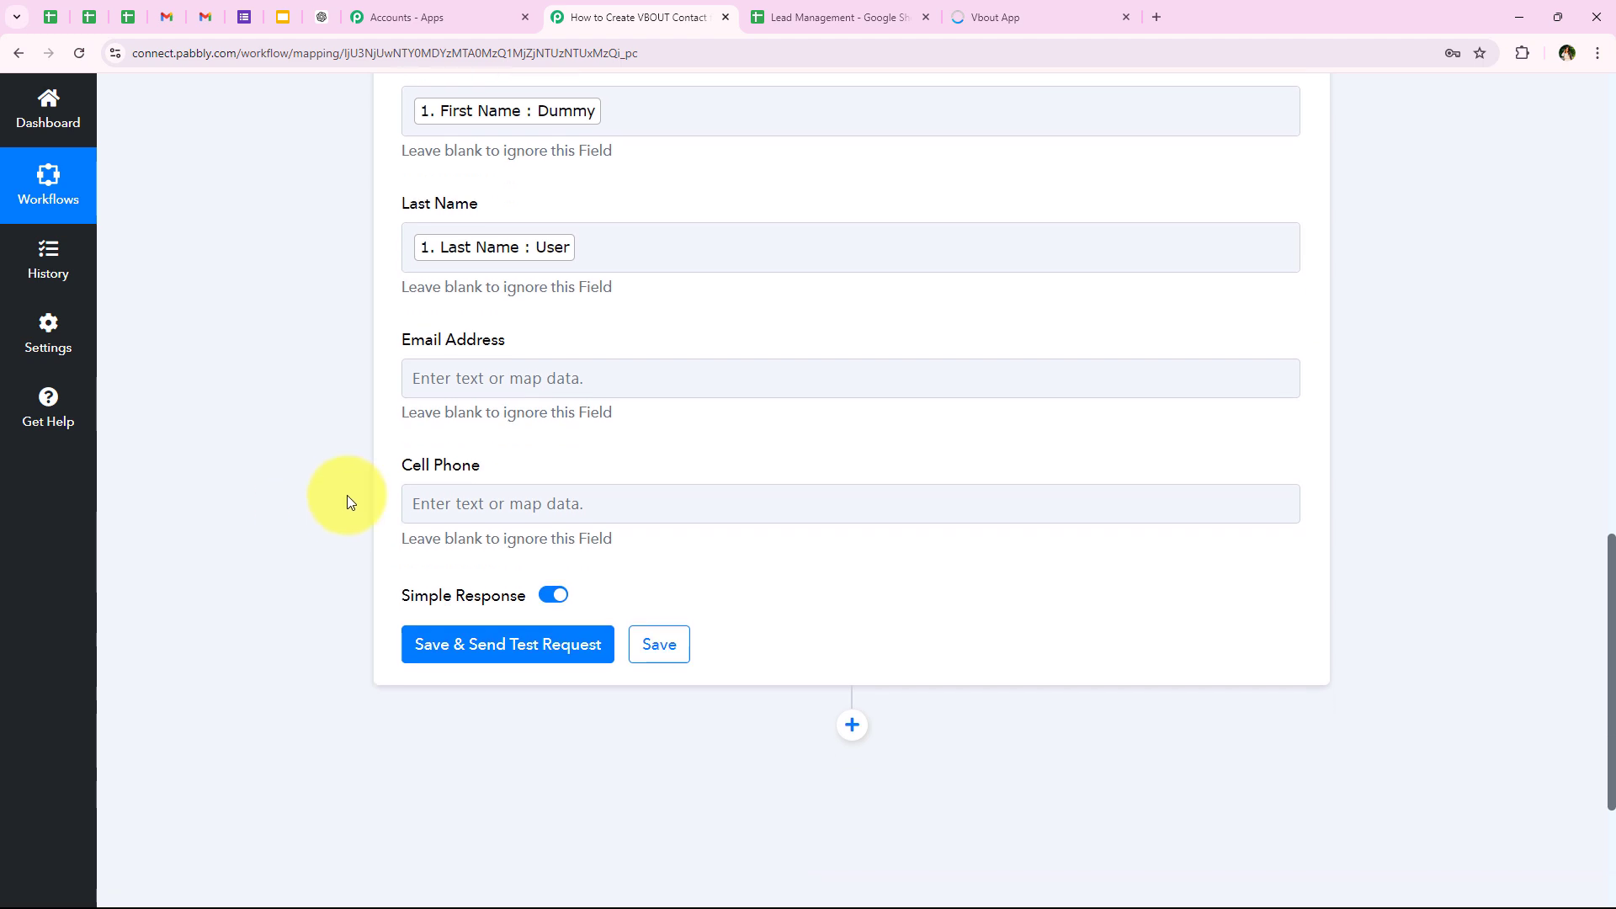
Step: Map the optional Email Address field below Last Name to the Email value from the Google Sheets trigger
left_click_drag(405, 341, 578, 341)
left_click(547, 378)
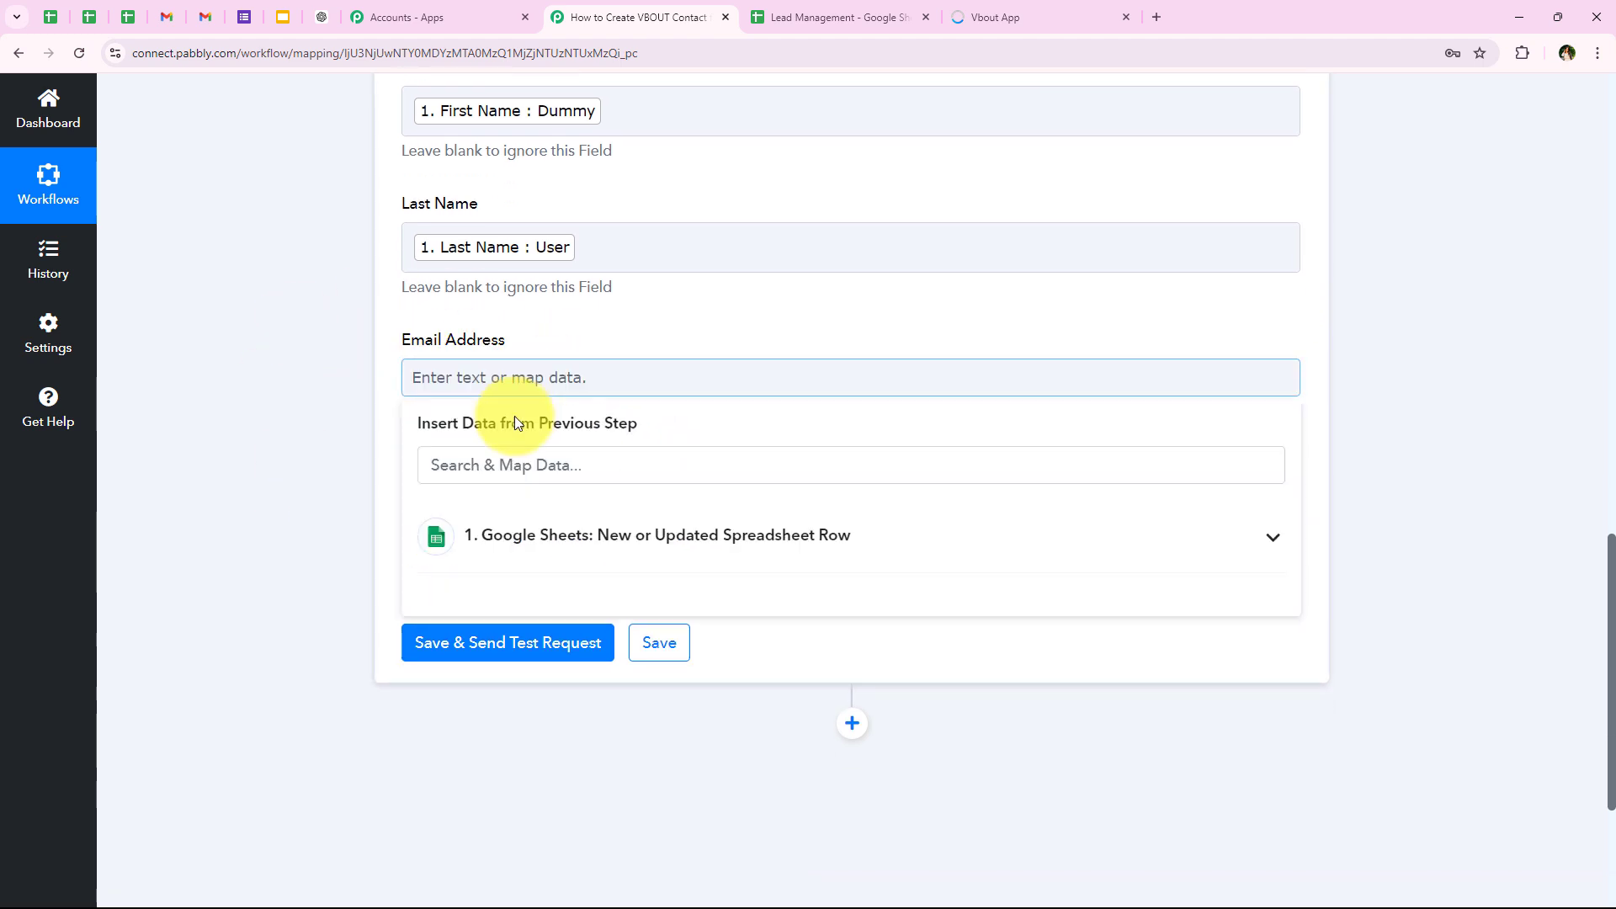
type("emai")
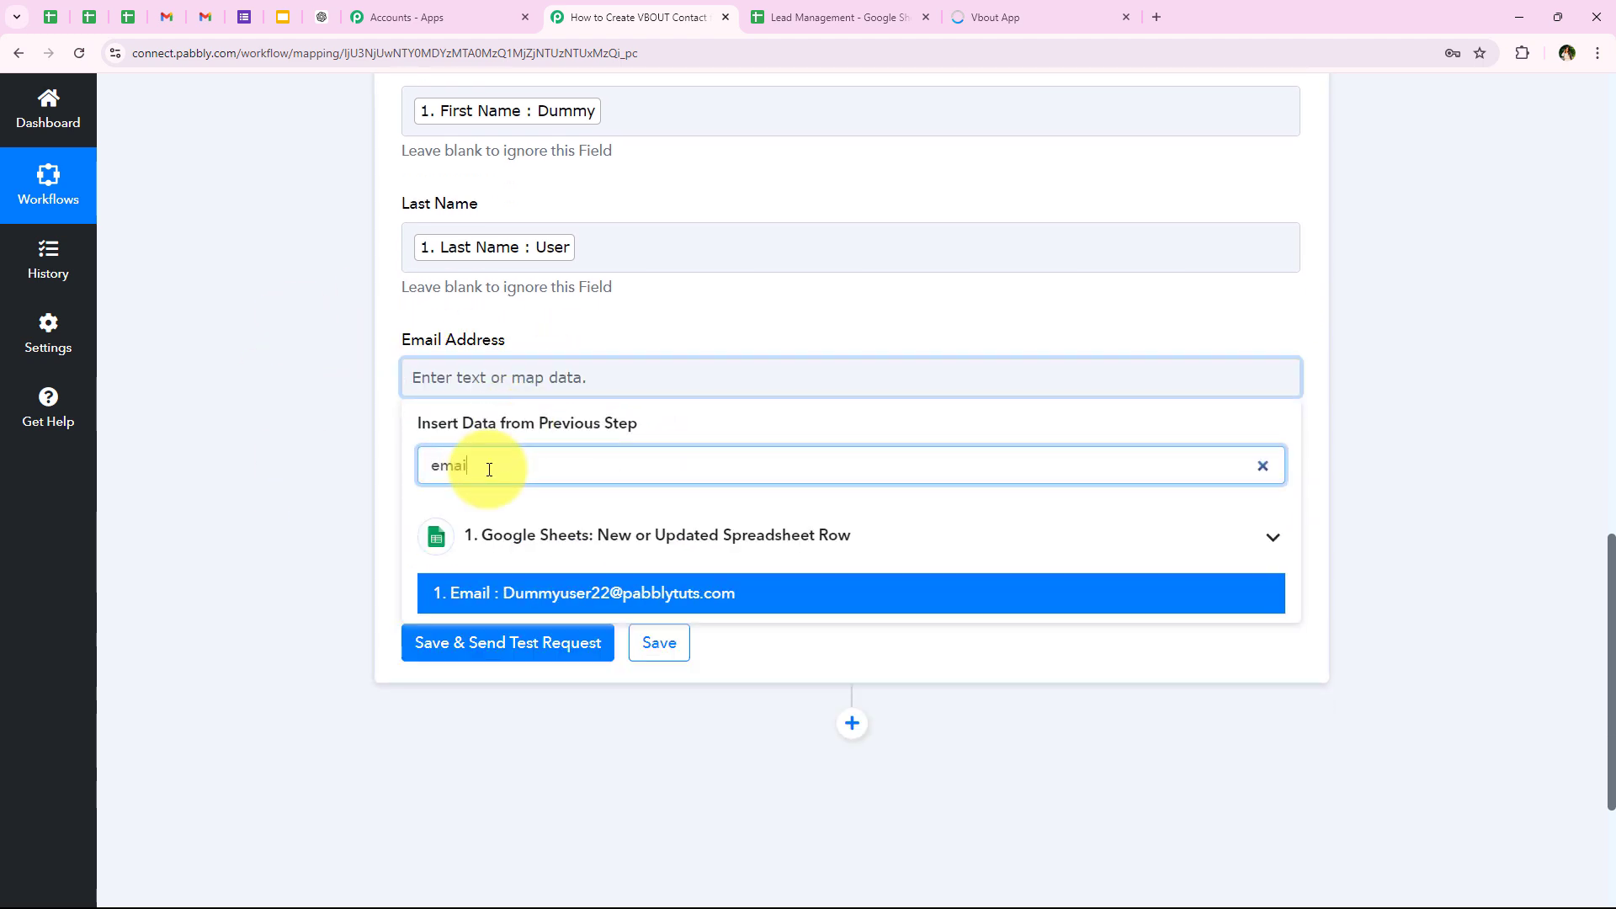
type("l")
left_click(506, 595)
Step: Map the Cell Phone field to the Phone value from the Google Sheets trigger
left_click(462, 512)
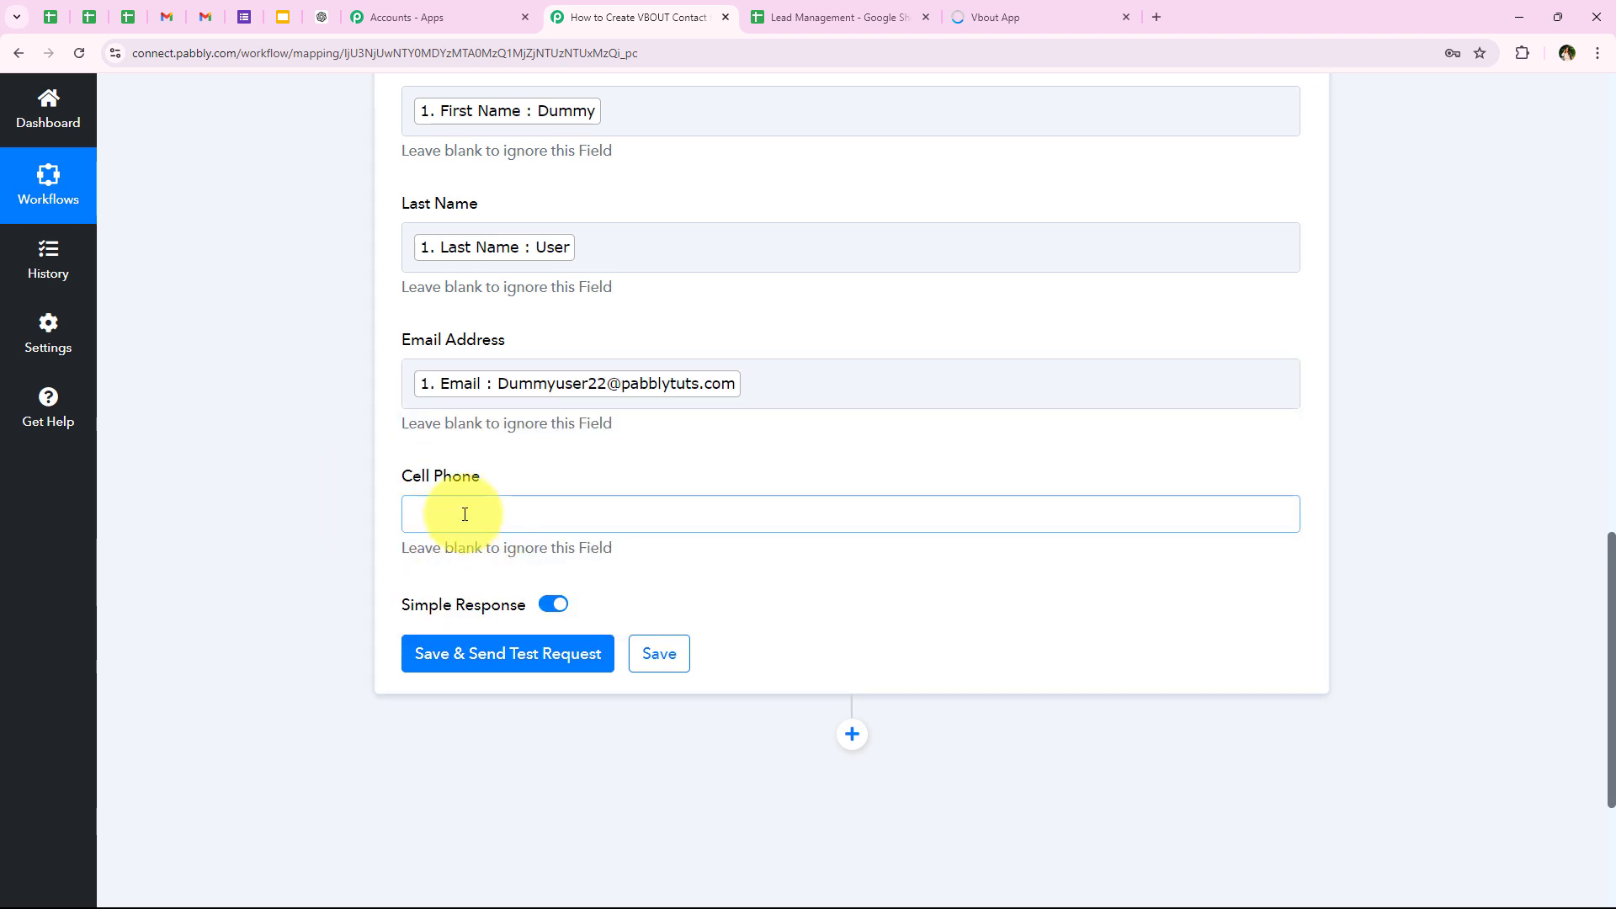
left_click(516, 594)
scroll(518, 579, "down", 2)
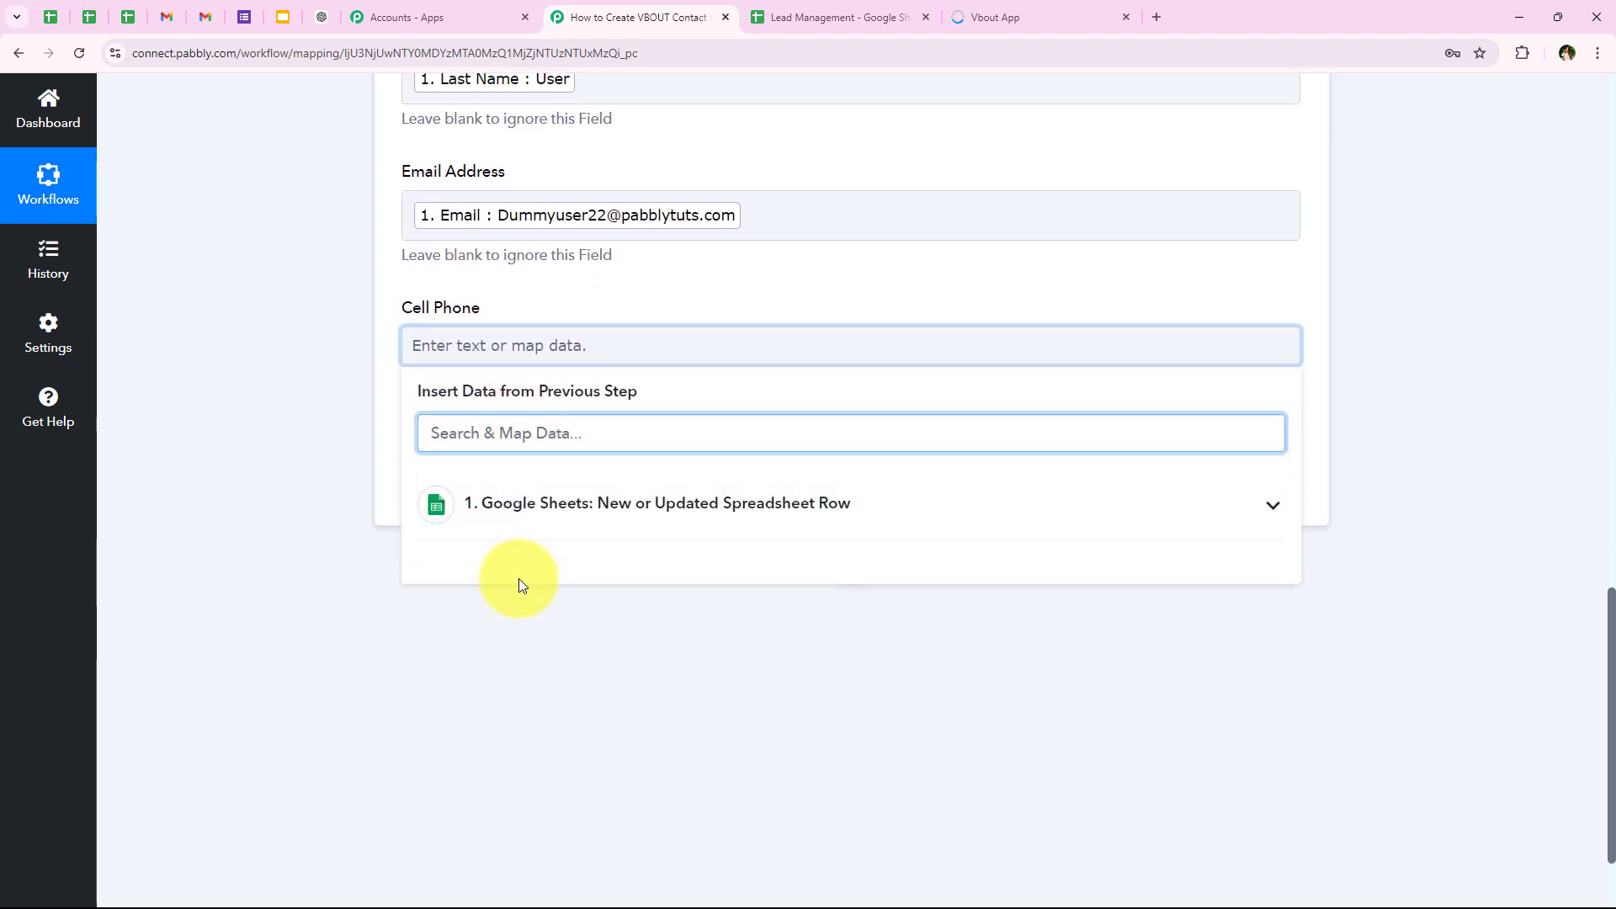
type("ph")
left_click(519, 579)
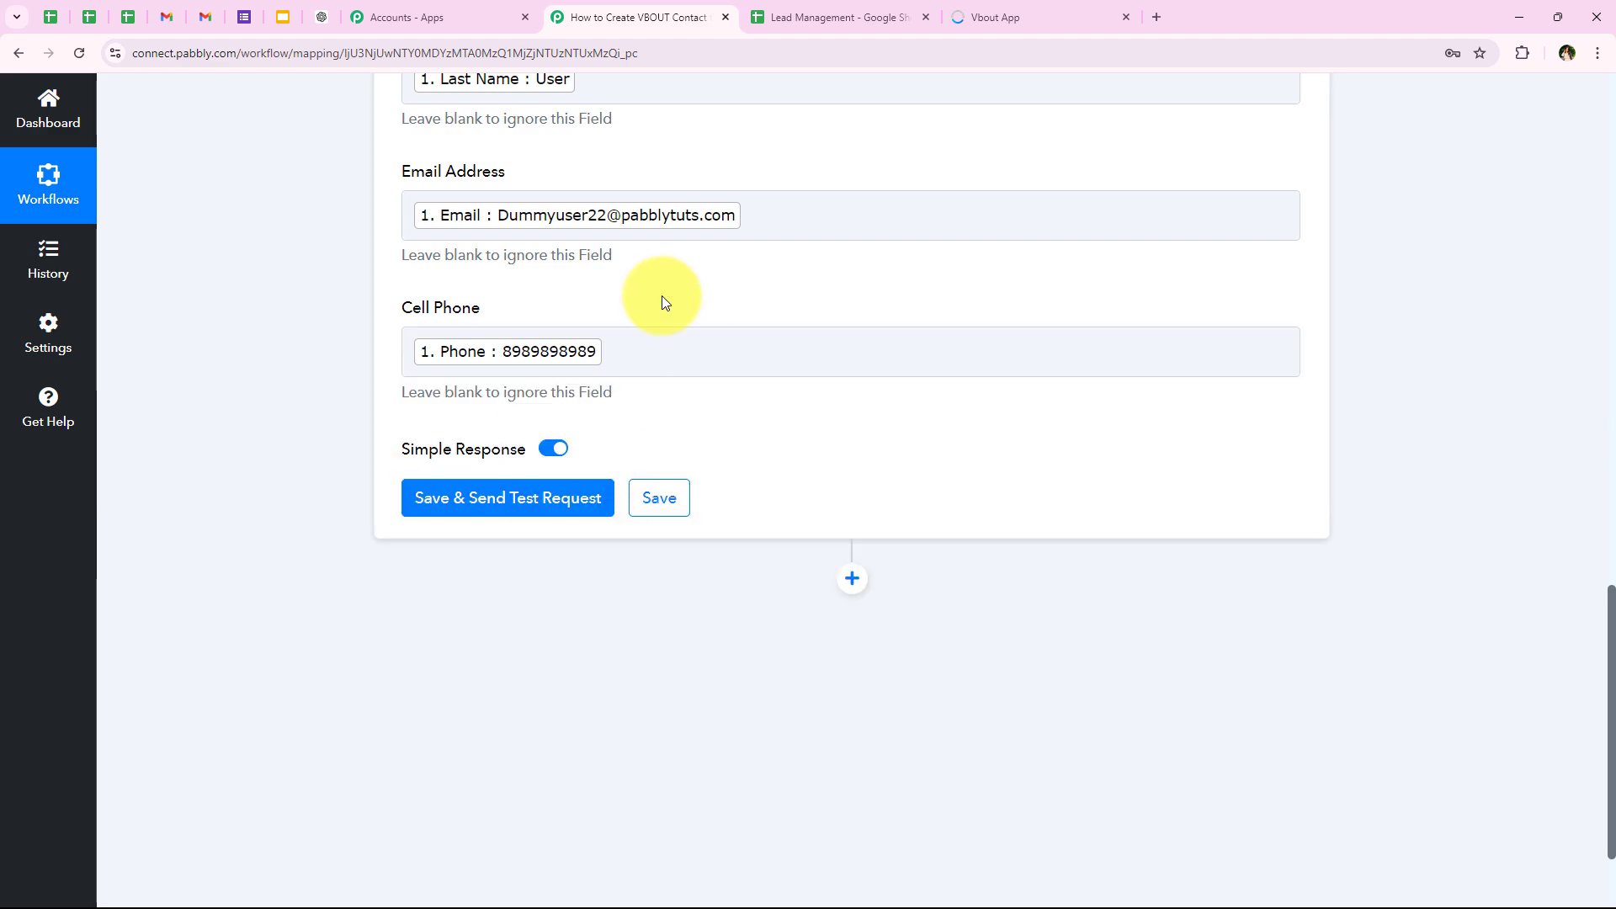
Step: Save the VBOUT action, send a test request, and review the response received
scroll(582, 656, "up", 6)
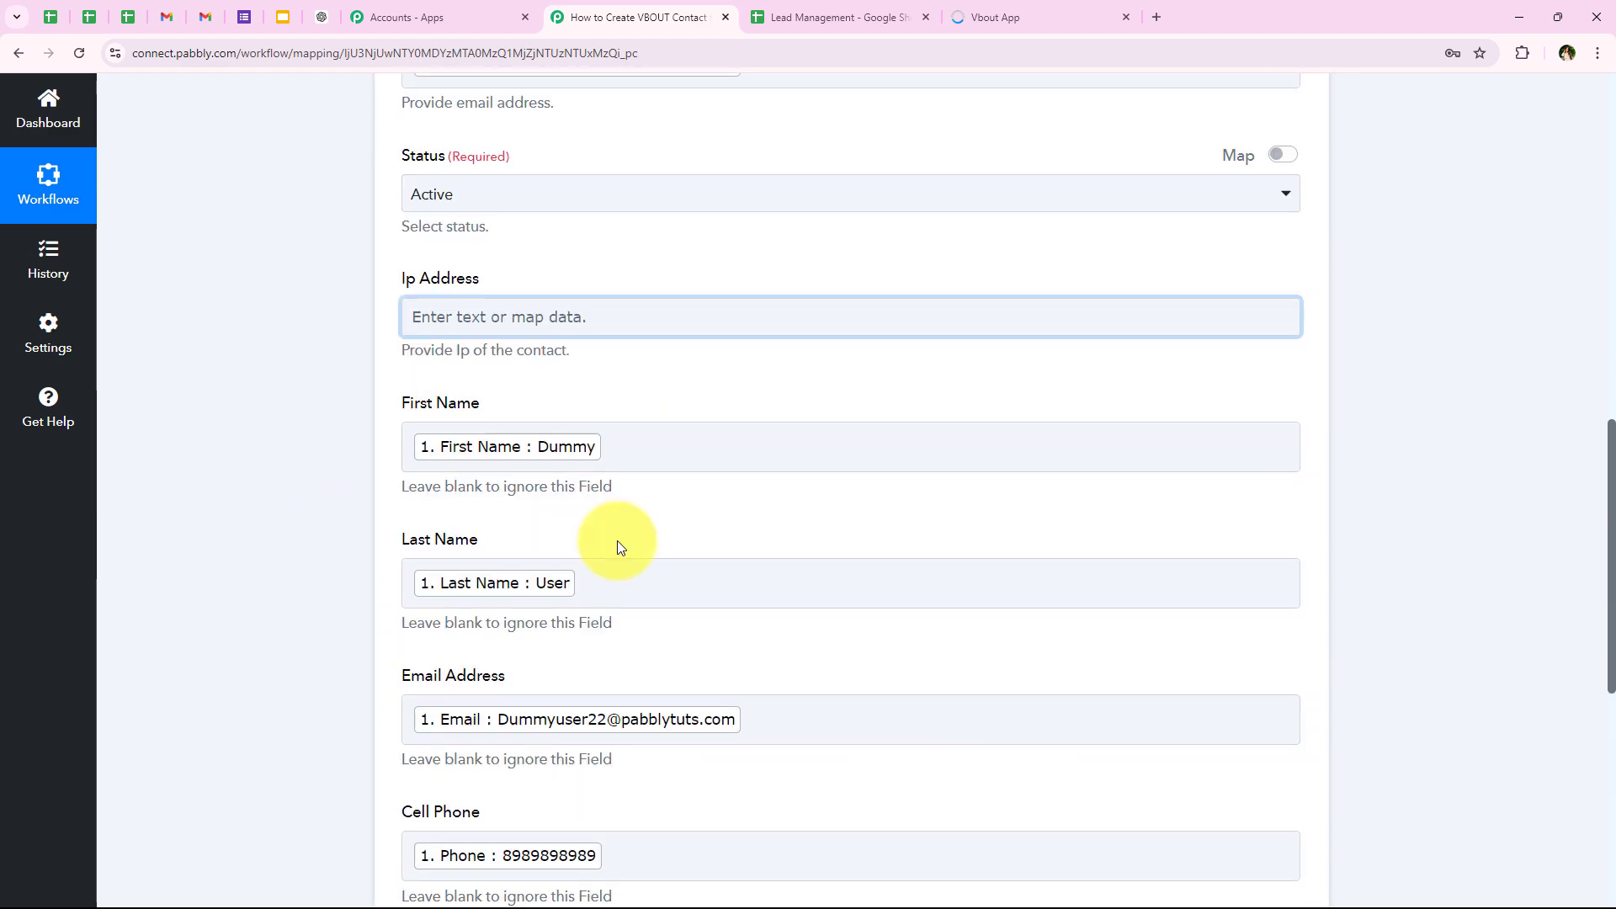
scroll(618, 541, "down", 2)
left_click(539, 833)
scroll(721, 635, "down", 3)
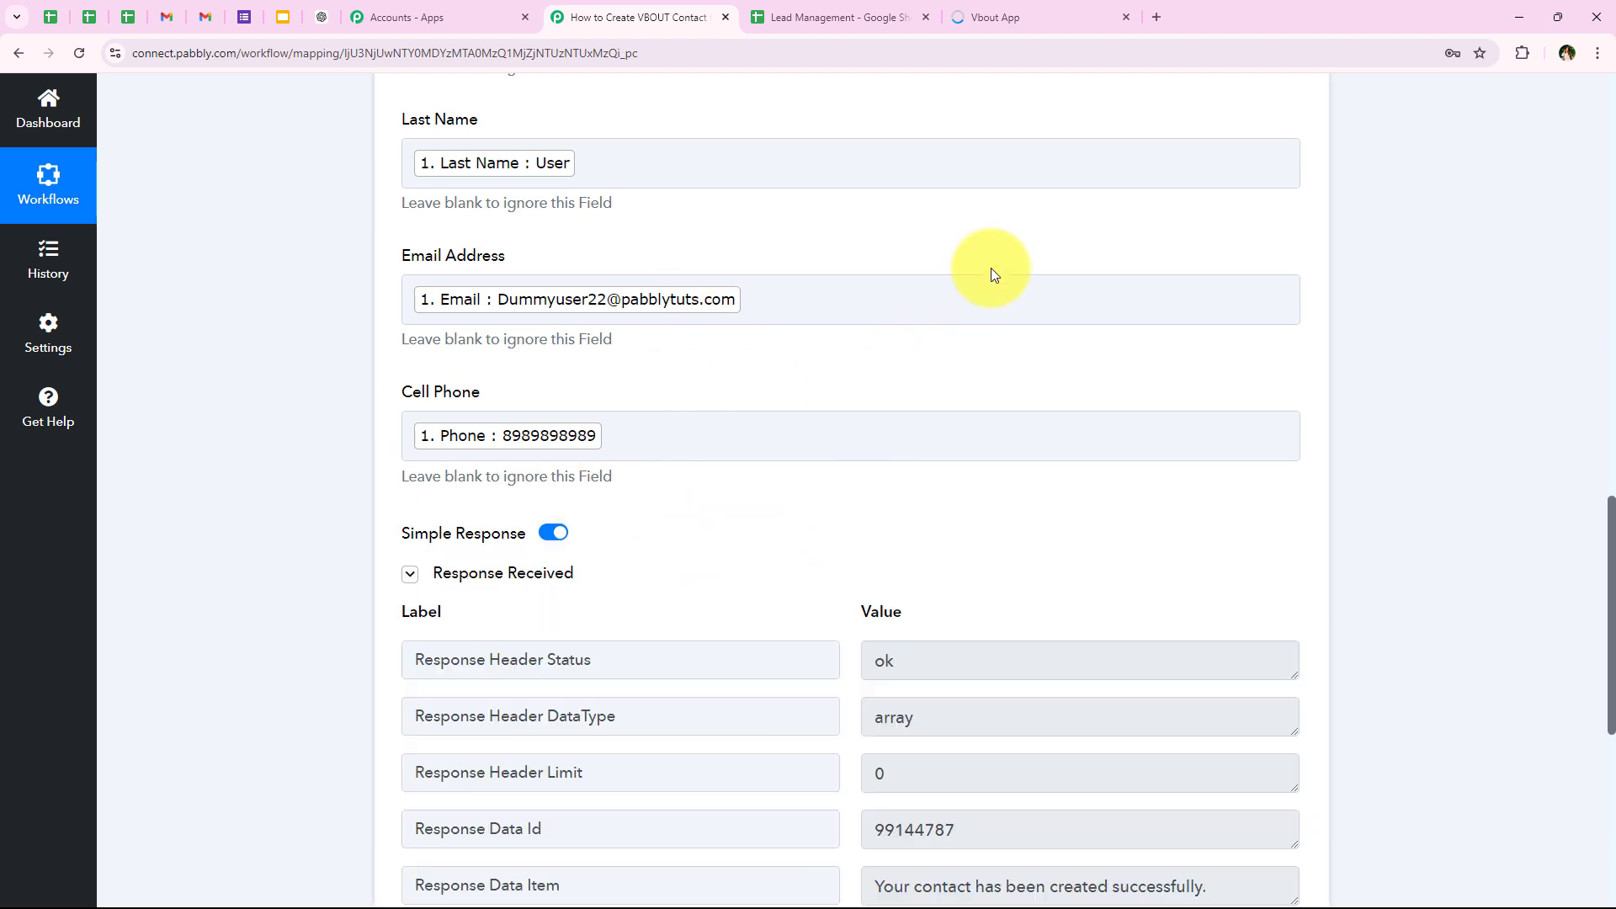
scroll(994, 269, "down", 1)
scroll(994, 269, "down", 1)
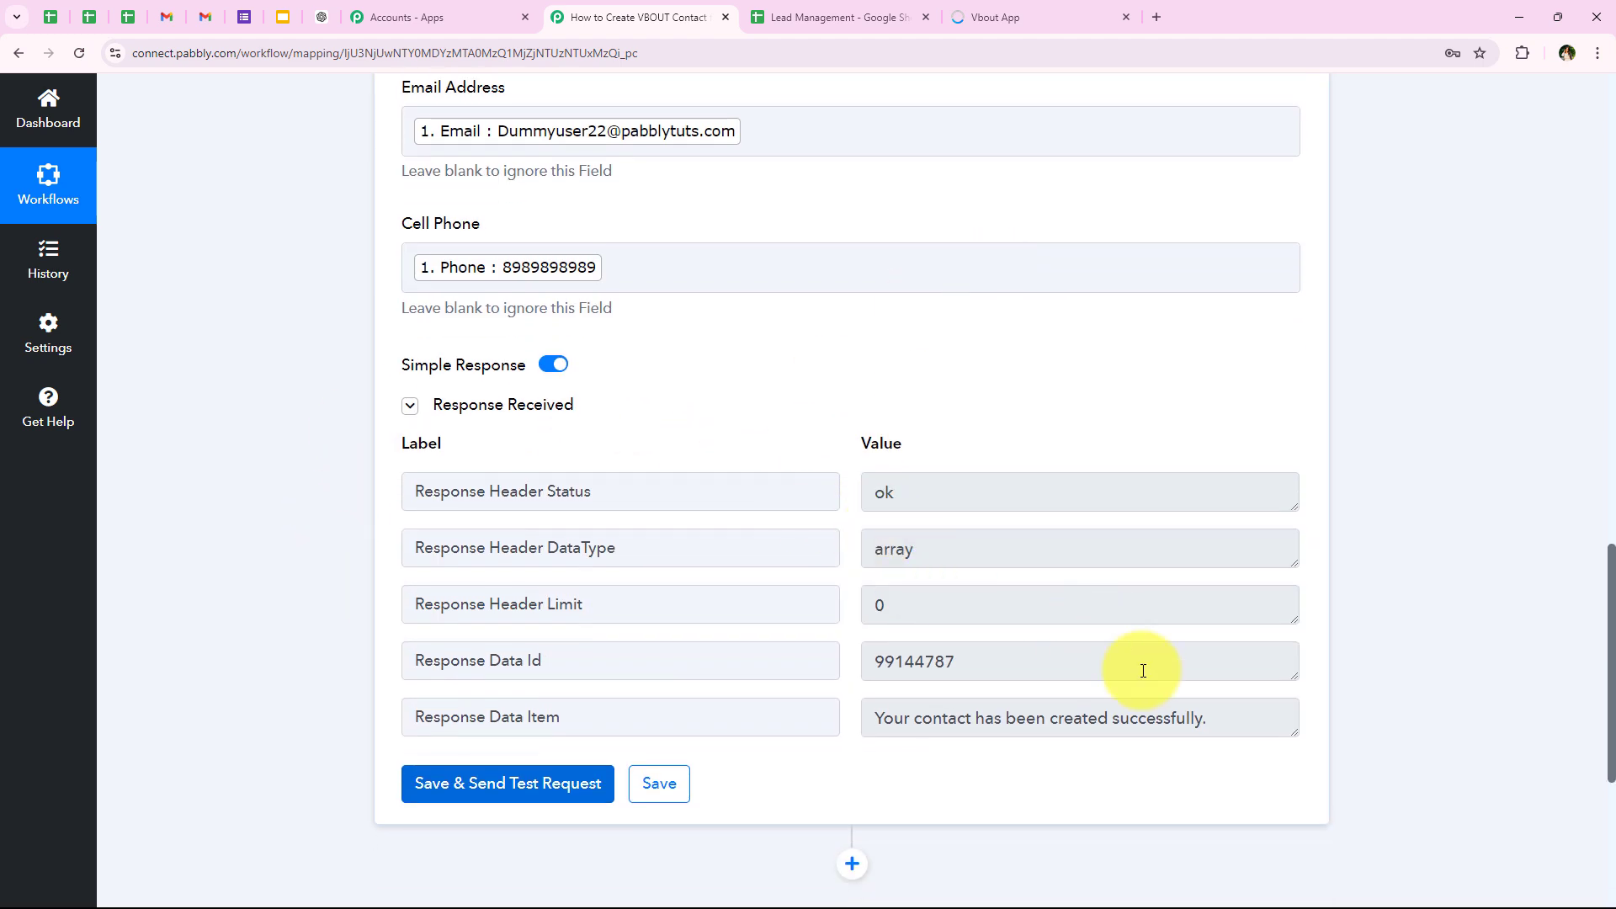
left_click_drag(1260, 725, 816, 734)
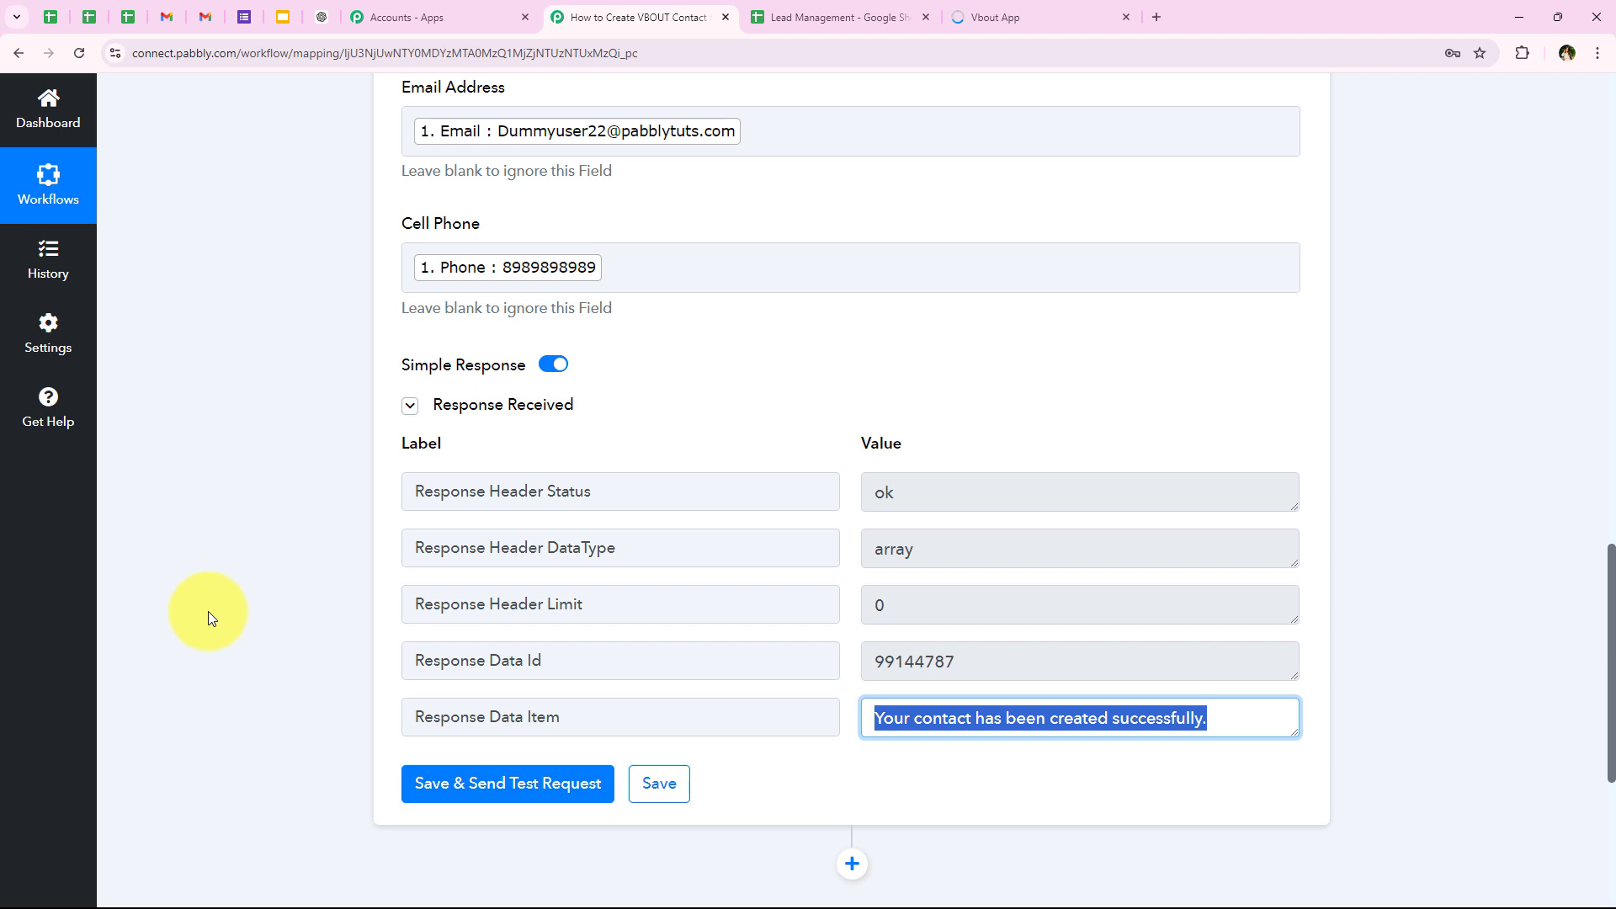
Step: Switch to VBOUT and reload the contacts of the New Leads - Google Sheets Entries list to check for the test contact
left_click(1034, 17)
left_click(81, 59)
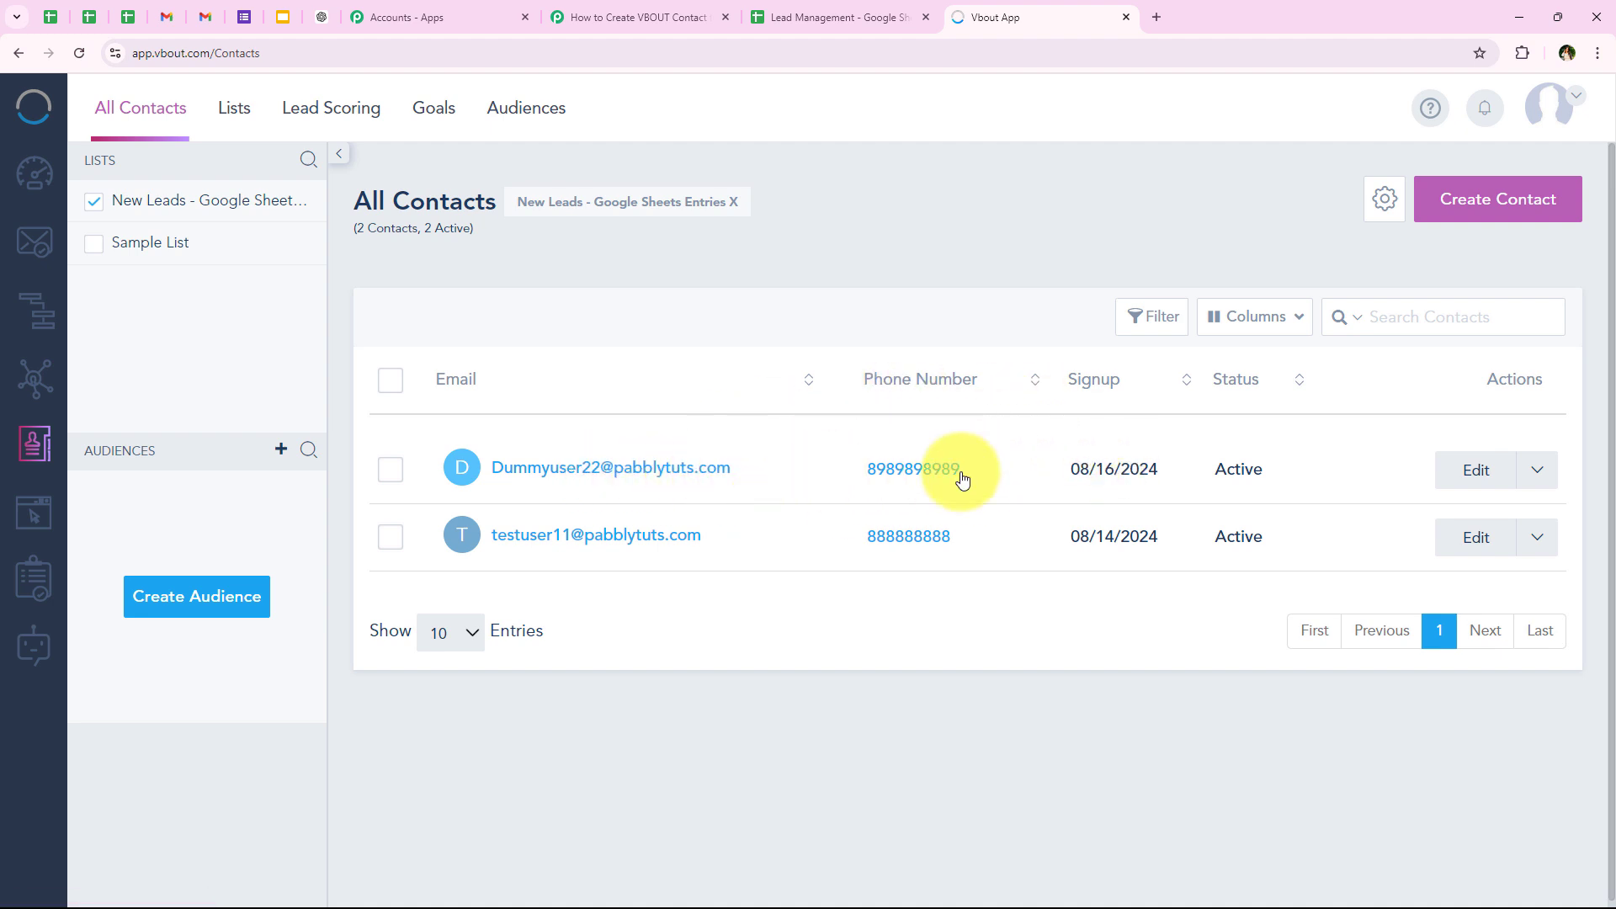
Step: Return to the Pabbly Connect workflow and collapse the VBOUT Add Contact to List action step
left_click(682, 12)
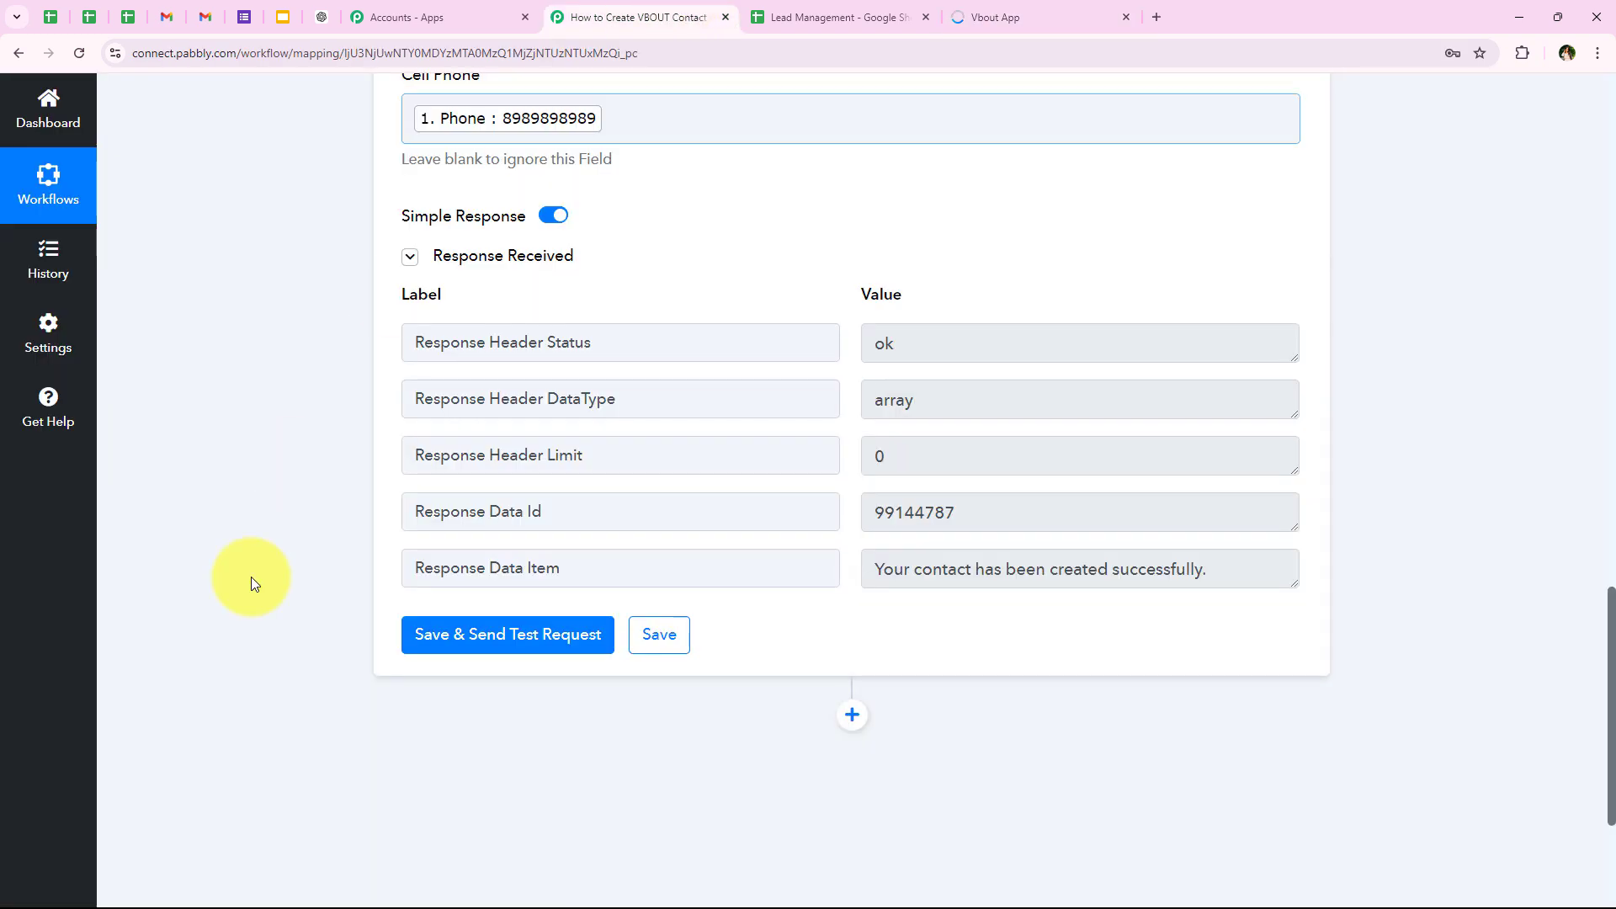
scroll(252, 442, "up", 15)
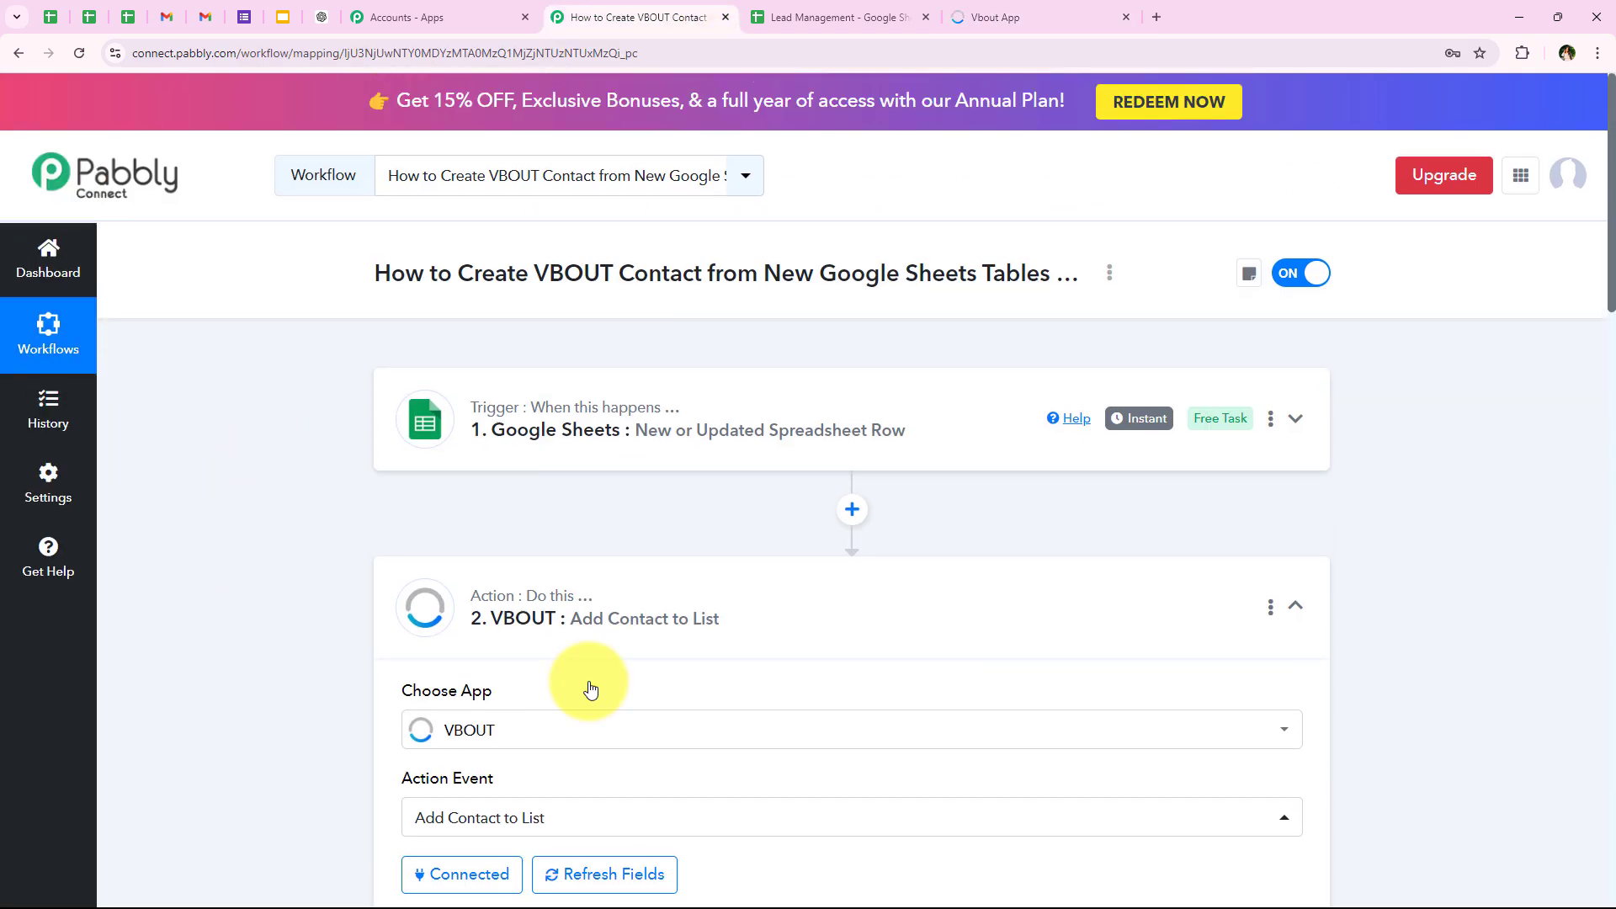
left_click(693, 596)
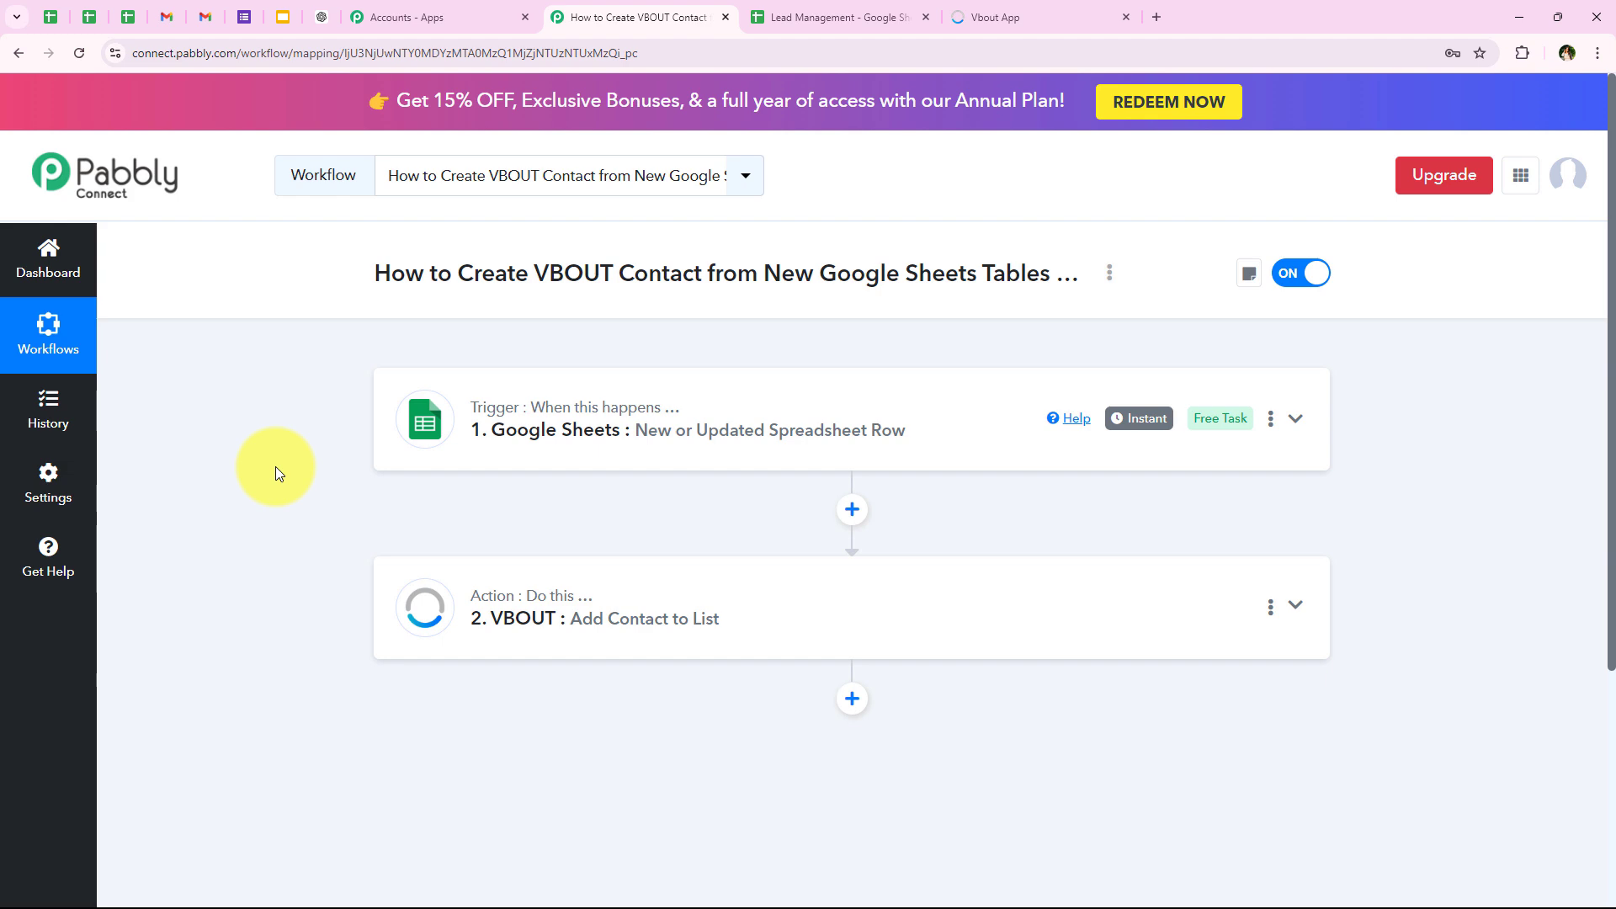
Step: Switch to the Lead Management sheet in Google Sheets and enter a new lead's first and last name in row 3
left_click(881, 7)
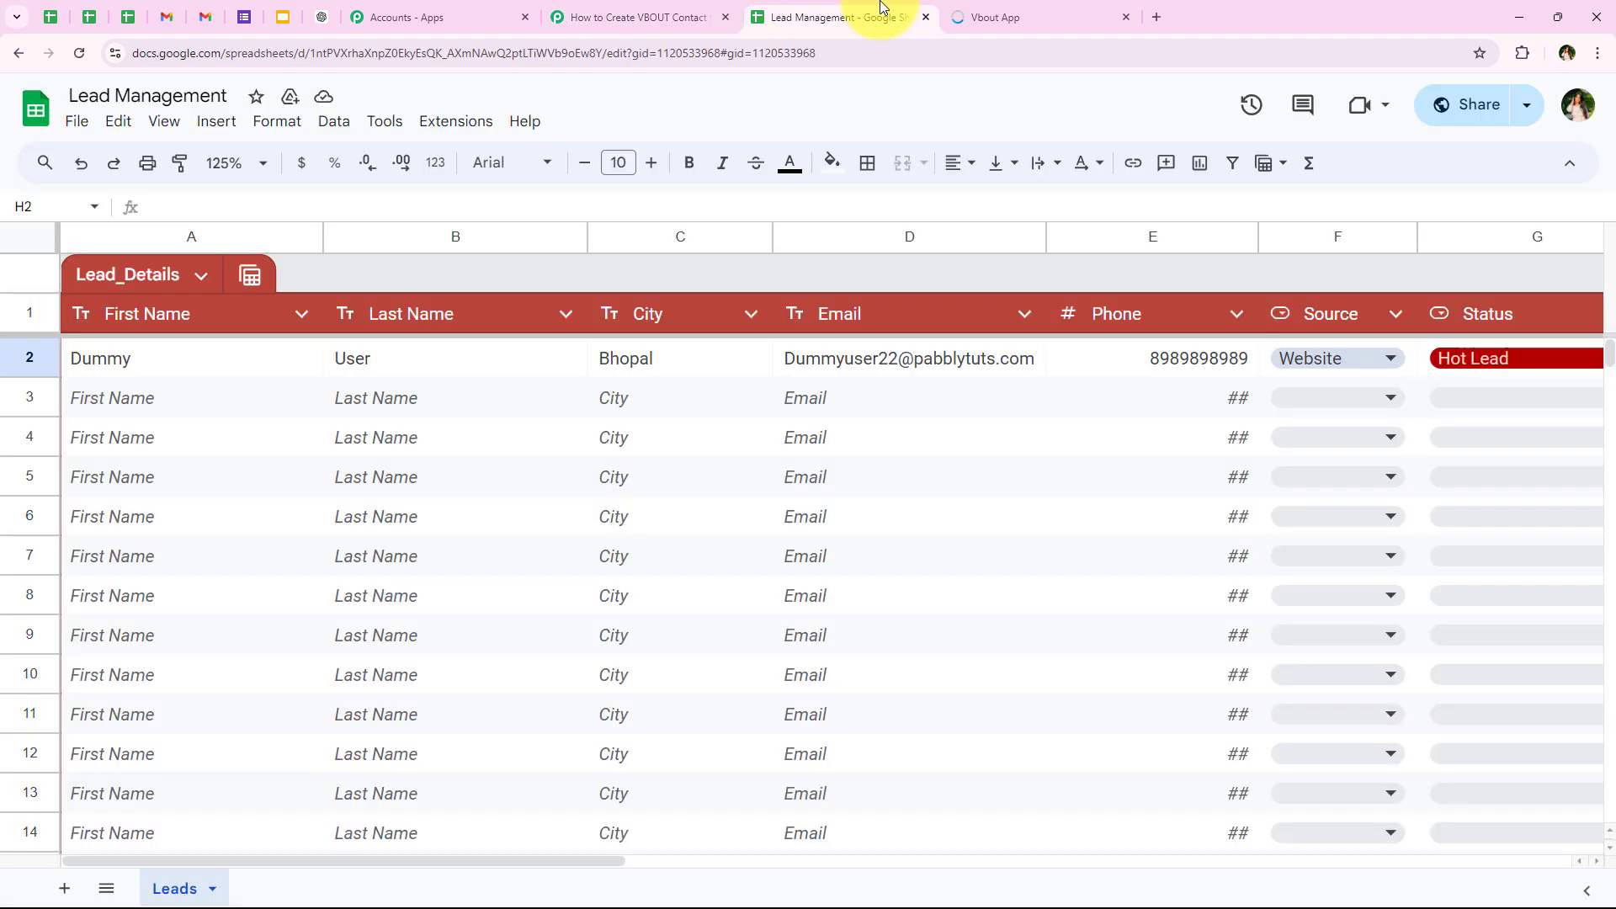
left_click(200, 404)
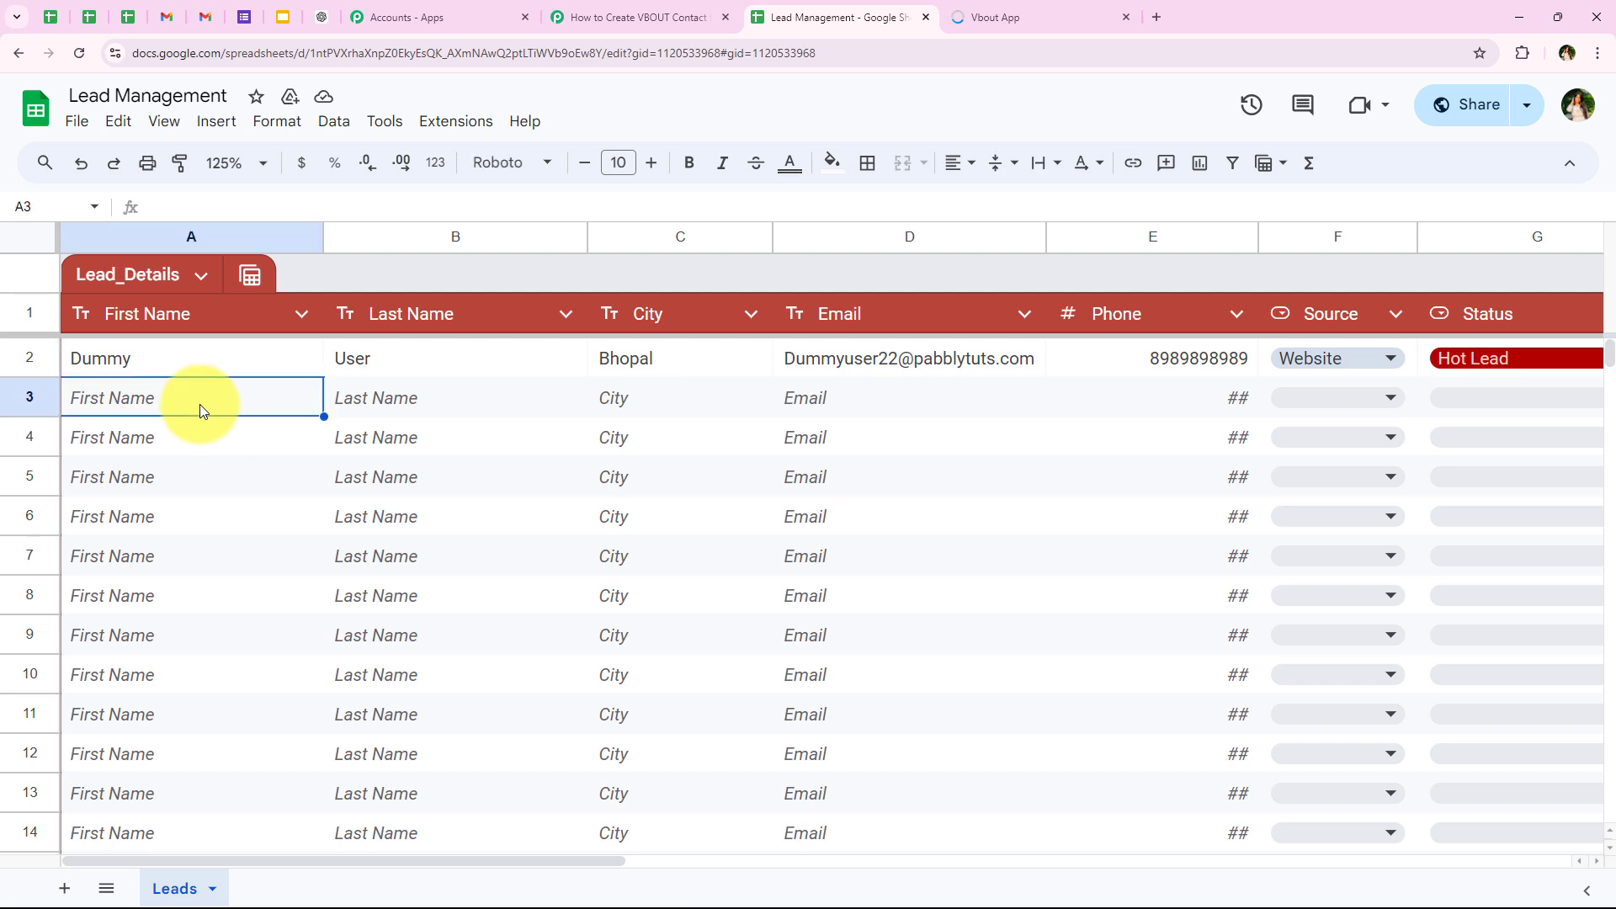
type("Test")
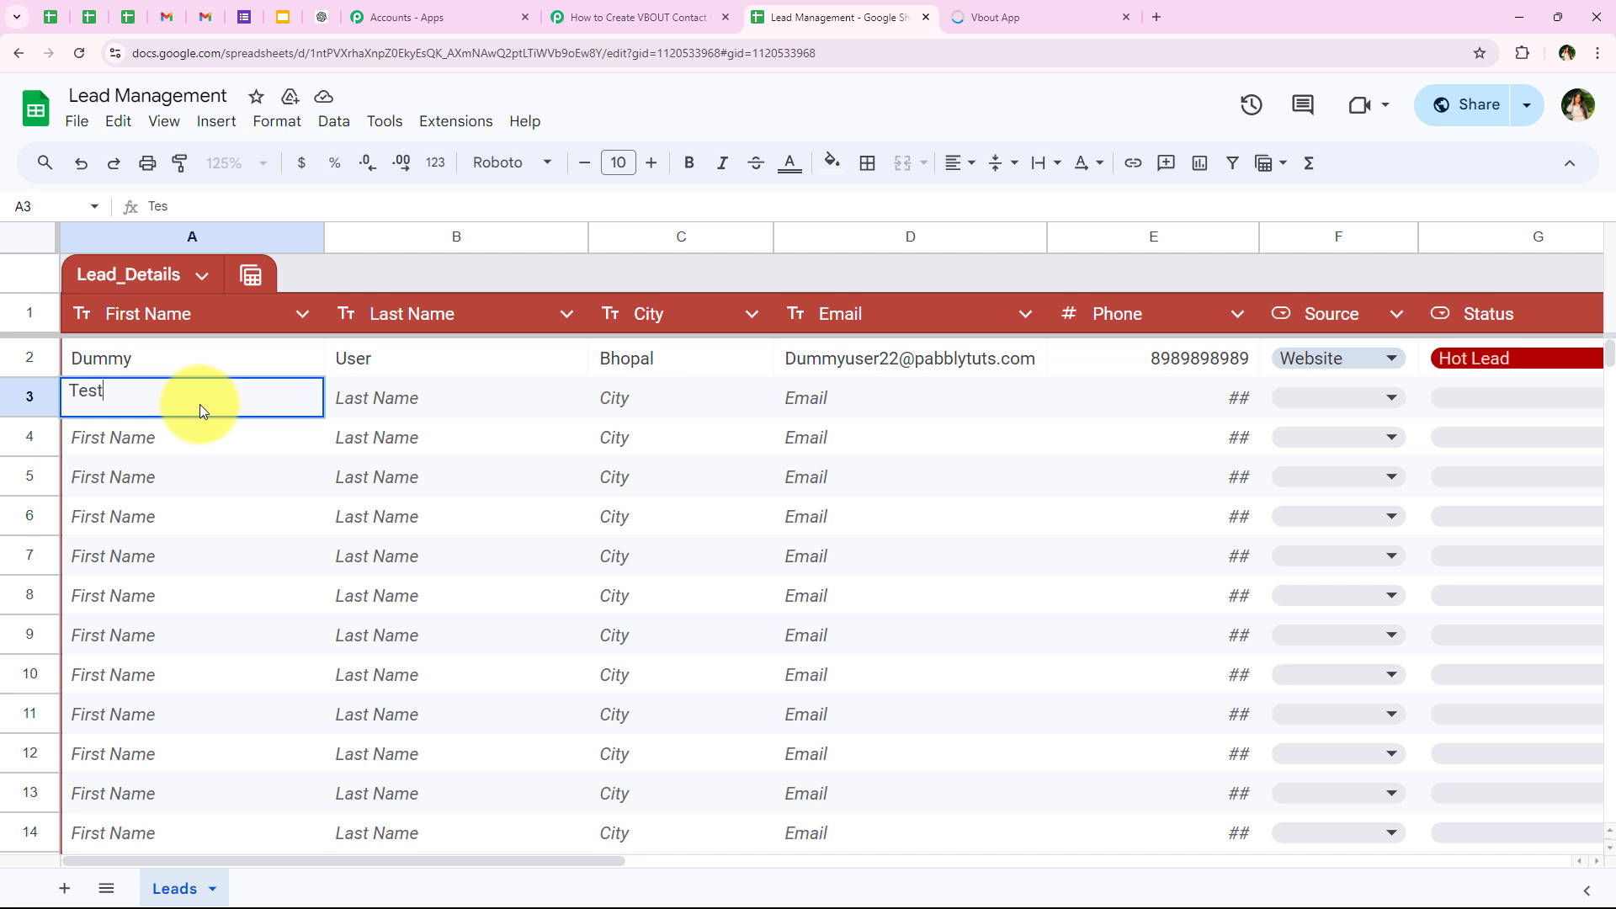
key("Tab")
type("U")
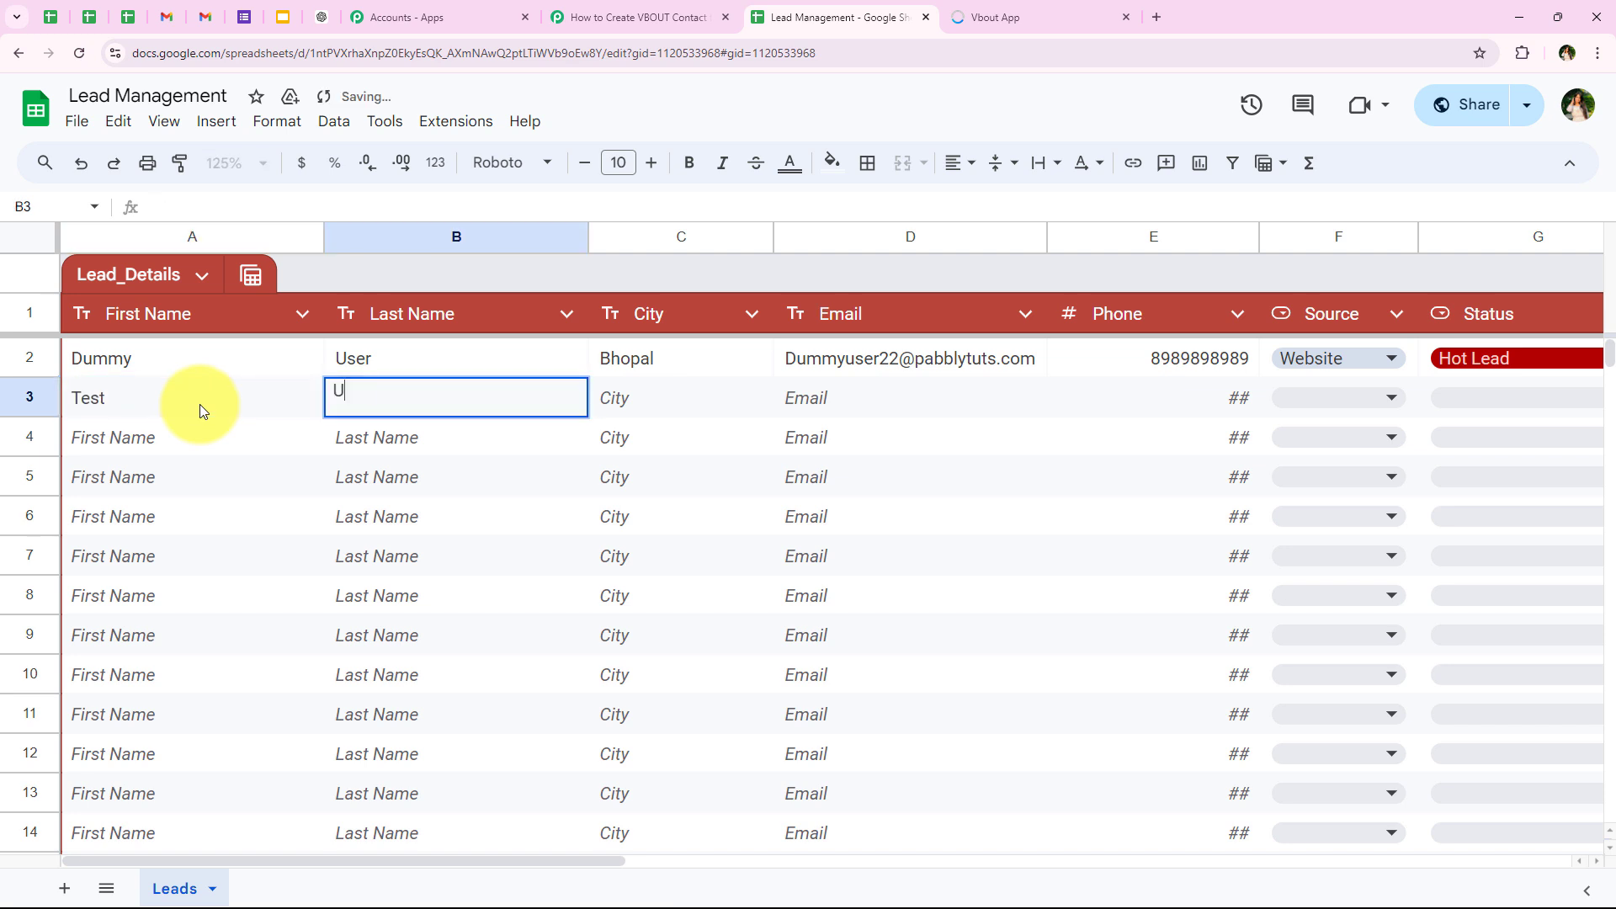
type("ser")
Step: Enter Indore as the City of the new lead in row 3
left_click(685, 369)
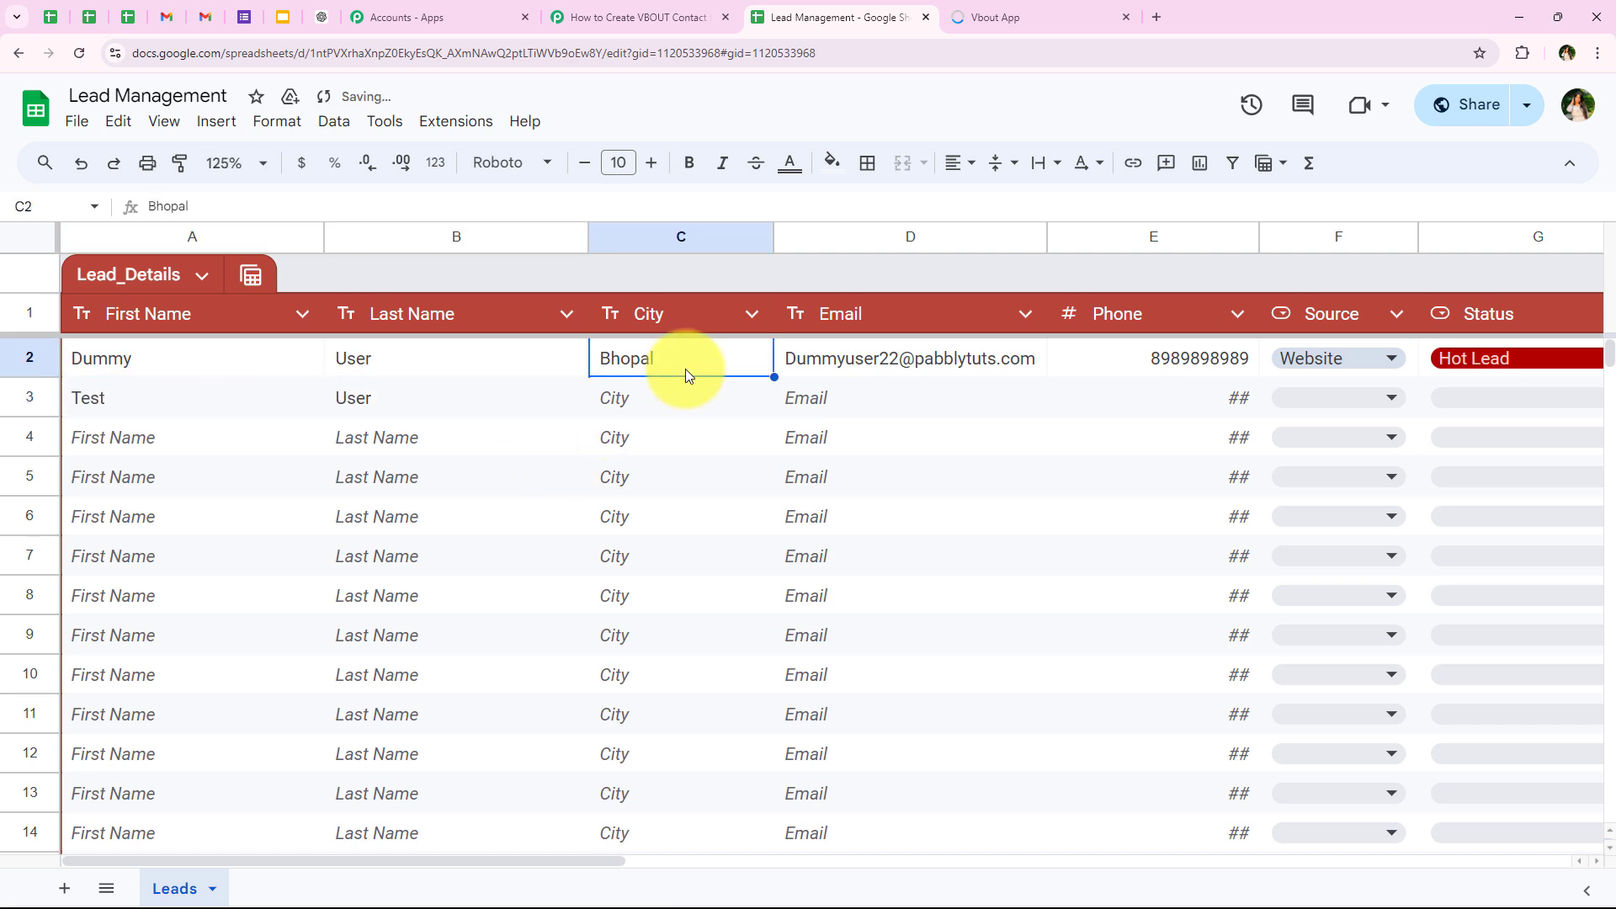
left_click(681, 392)
type("I")
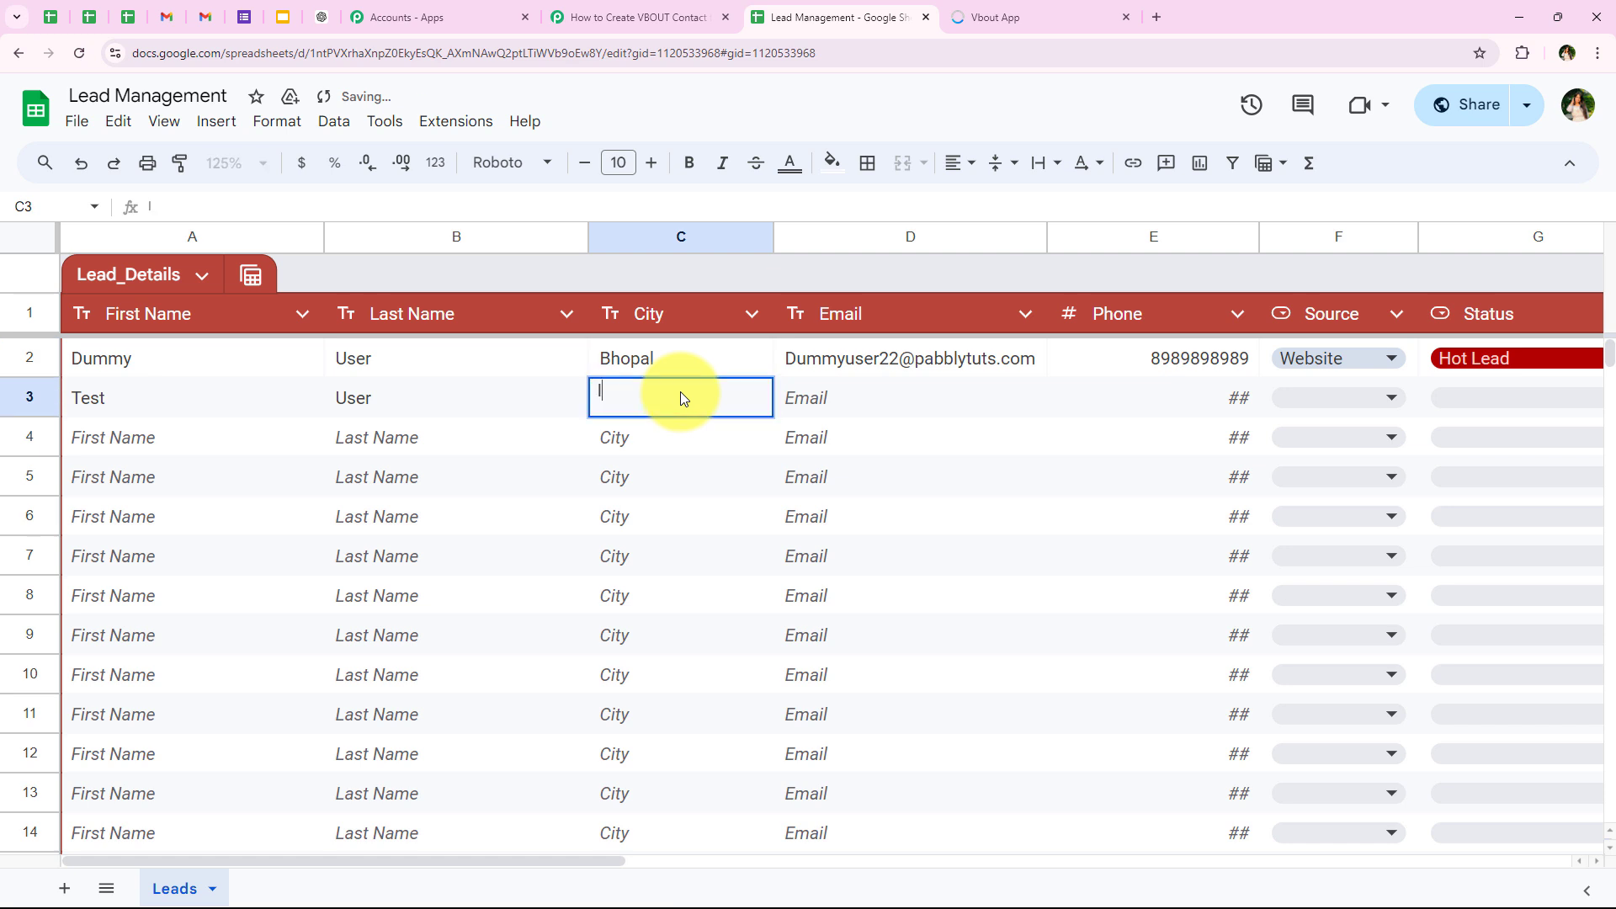
type("ndore")
key("Tab")
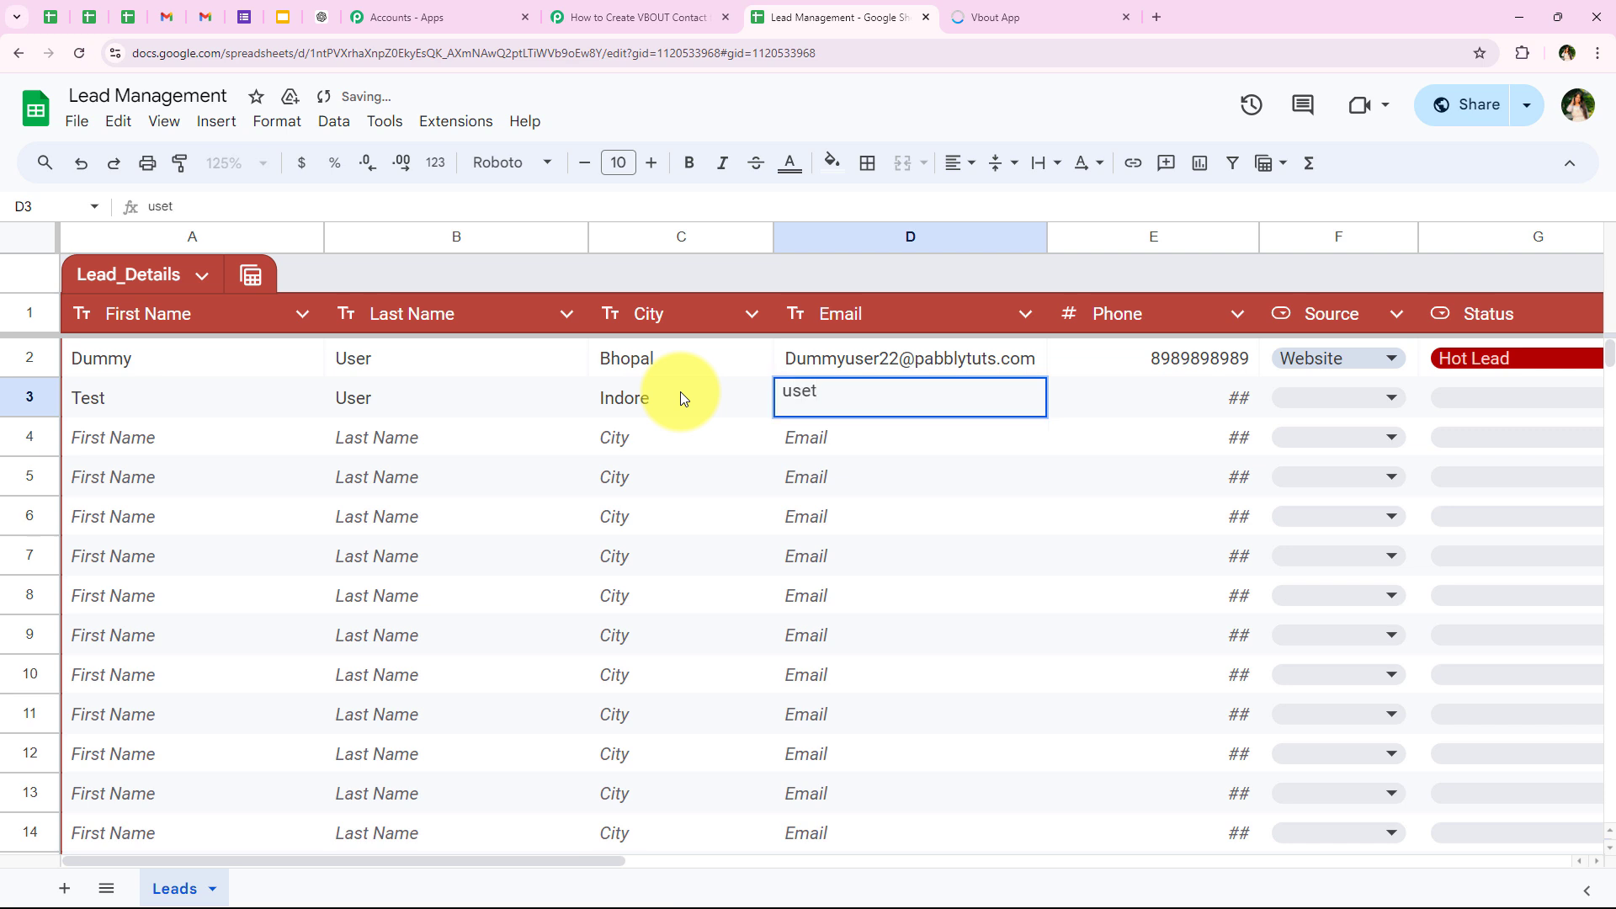
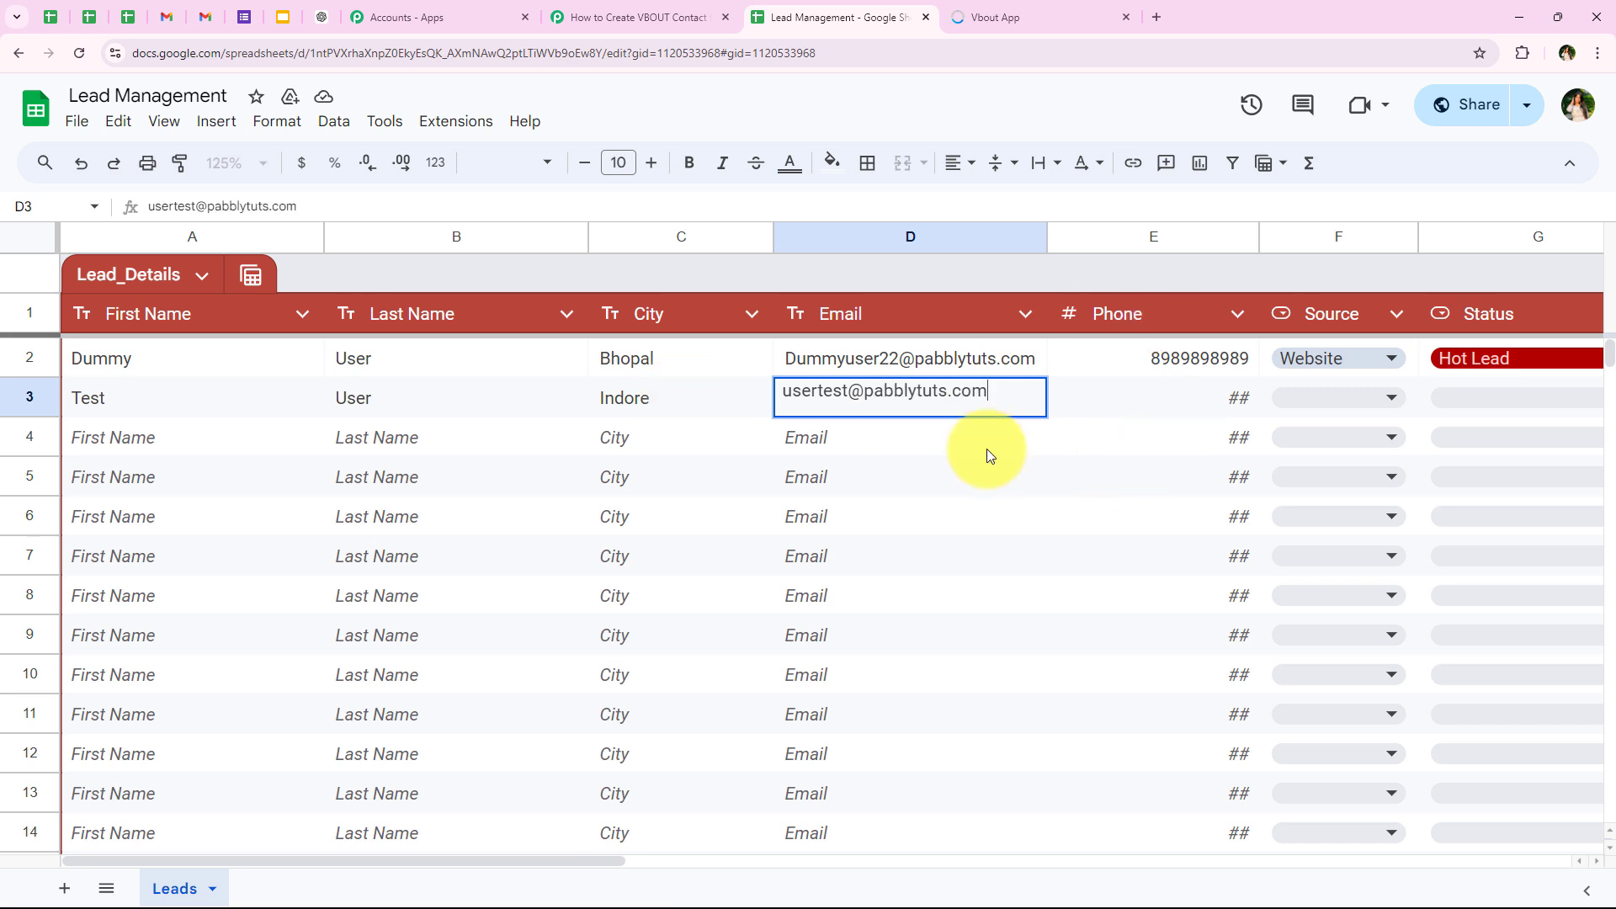
Step: Enter the new lead's email address and phone number in row 3 of the Lead_Details table
left_click(1126, 397)
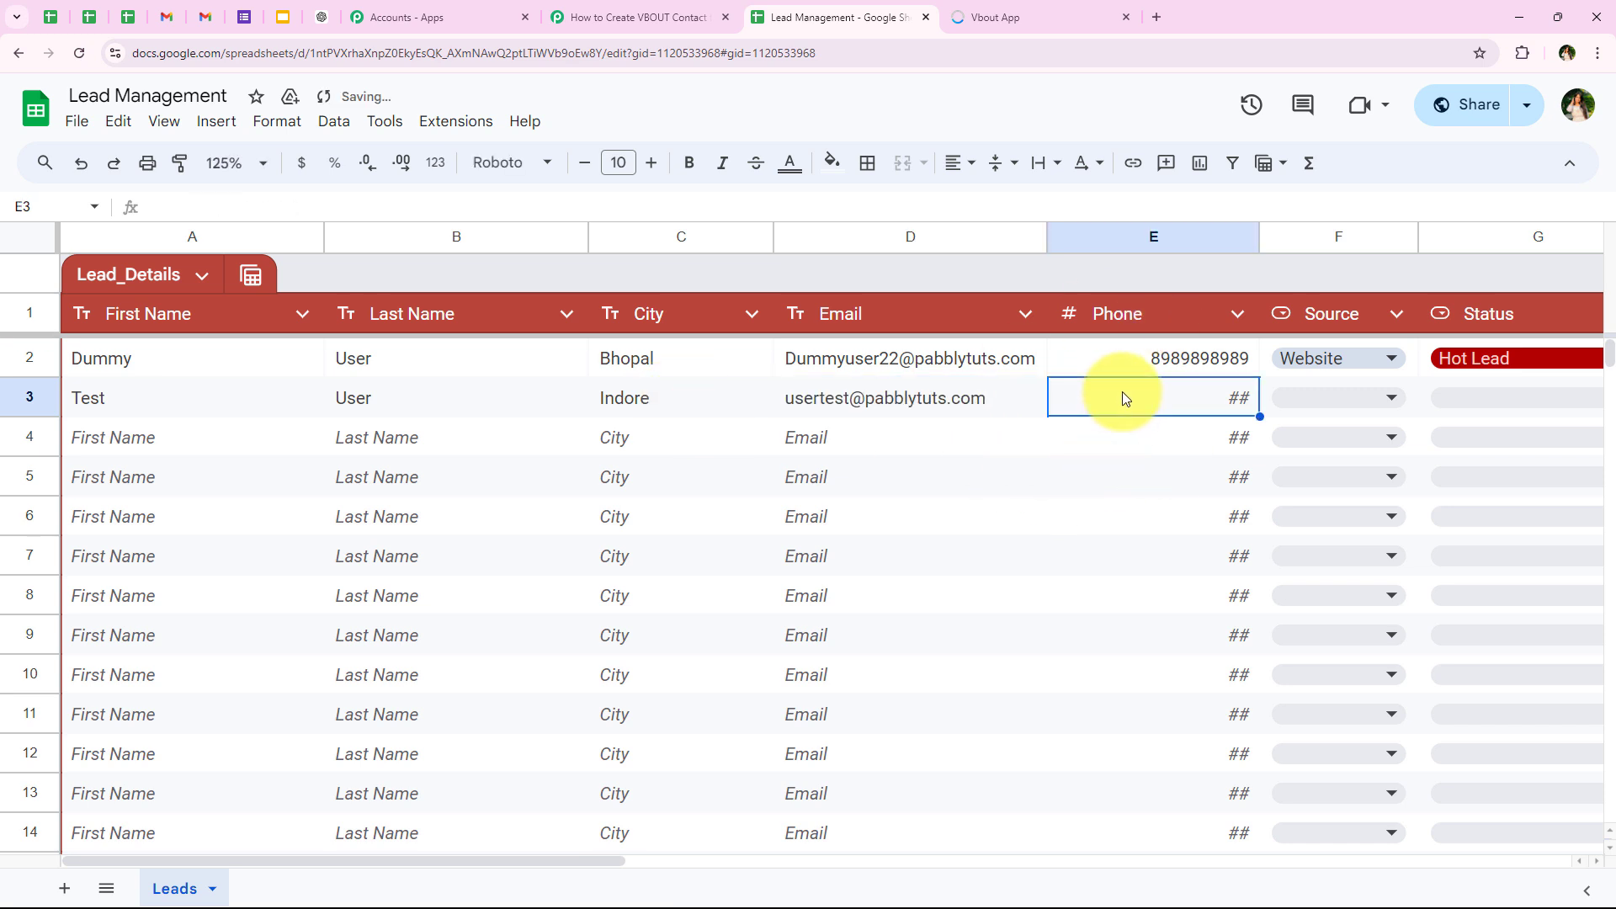
type("7878787878")
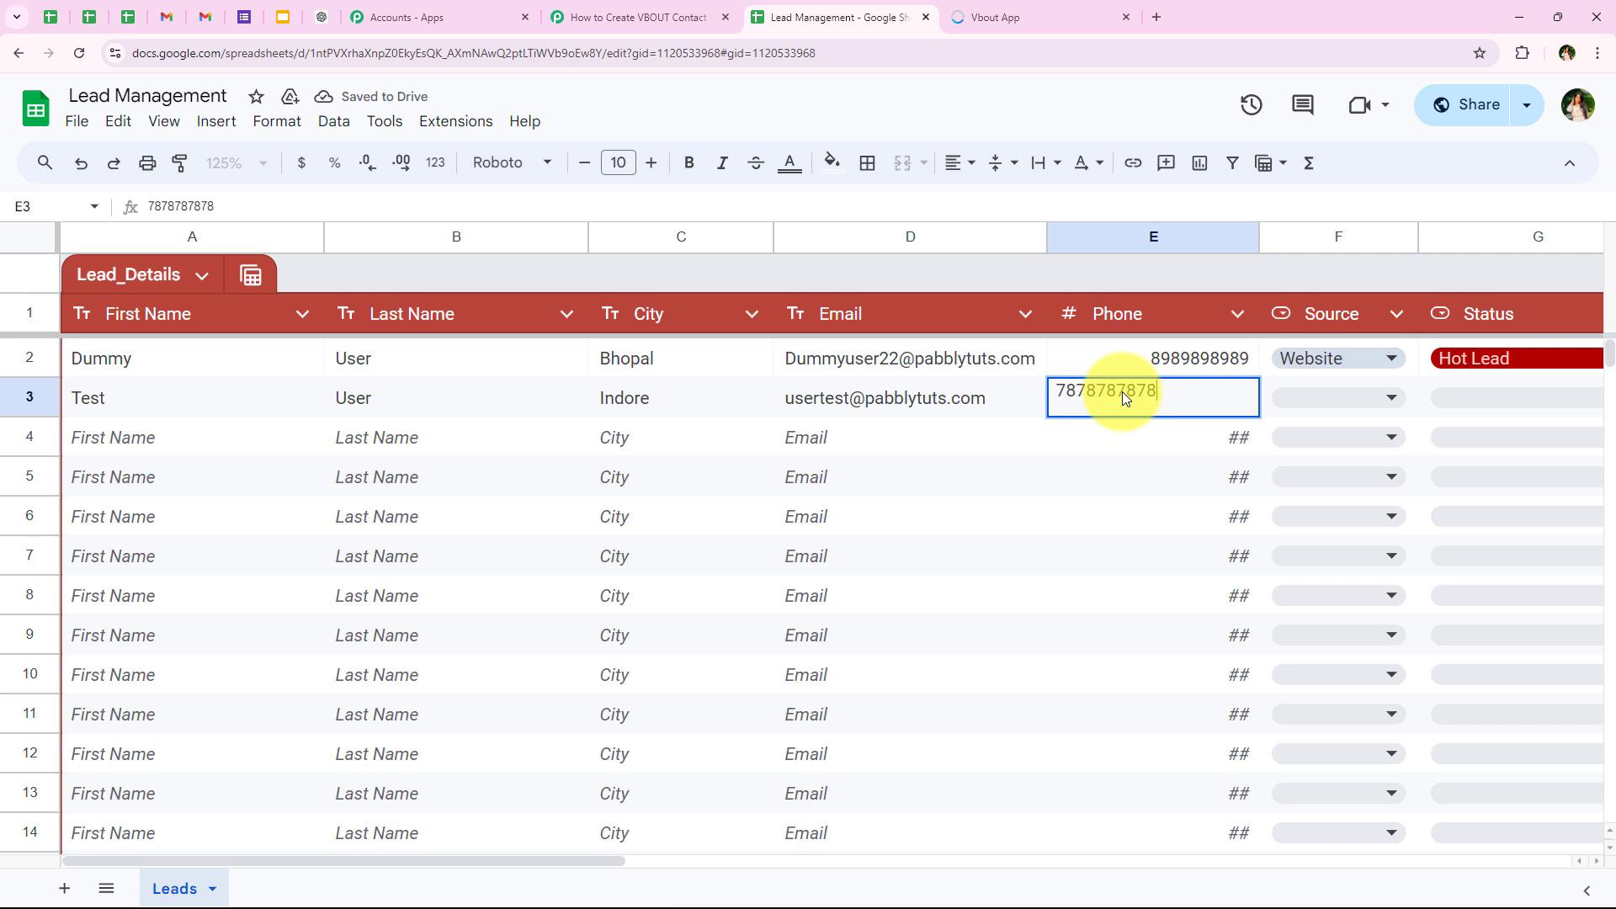
key("Tab")
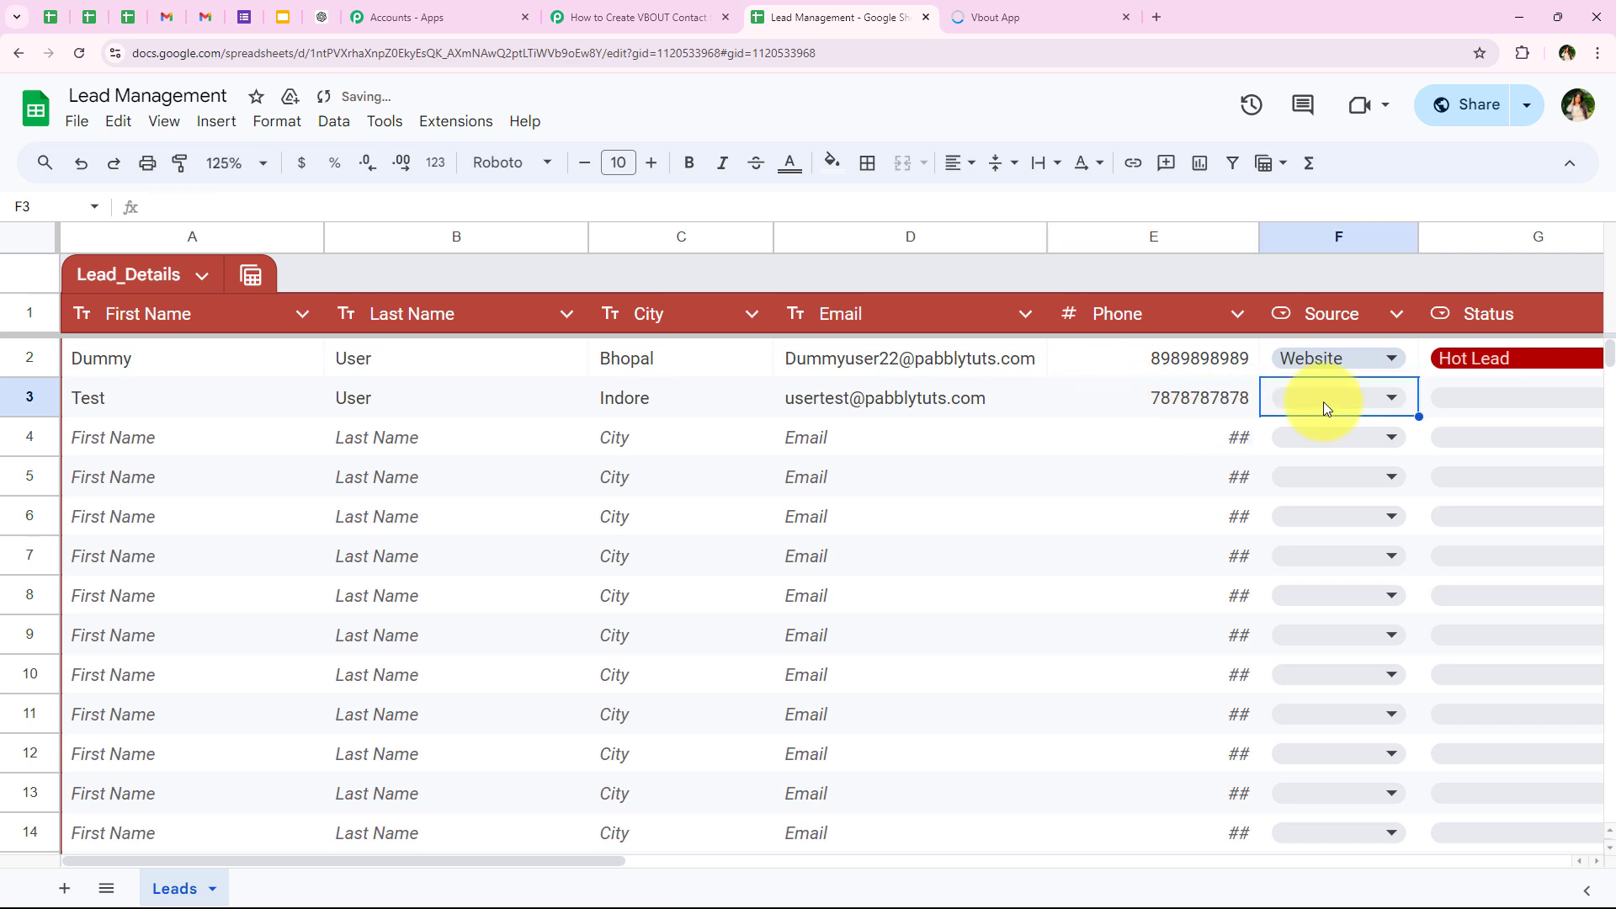
Step: Set the new lead's Source to Instagram and Status to Warm Lead in row 3
left_click(1323, 402)
left_click(1326, 503)
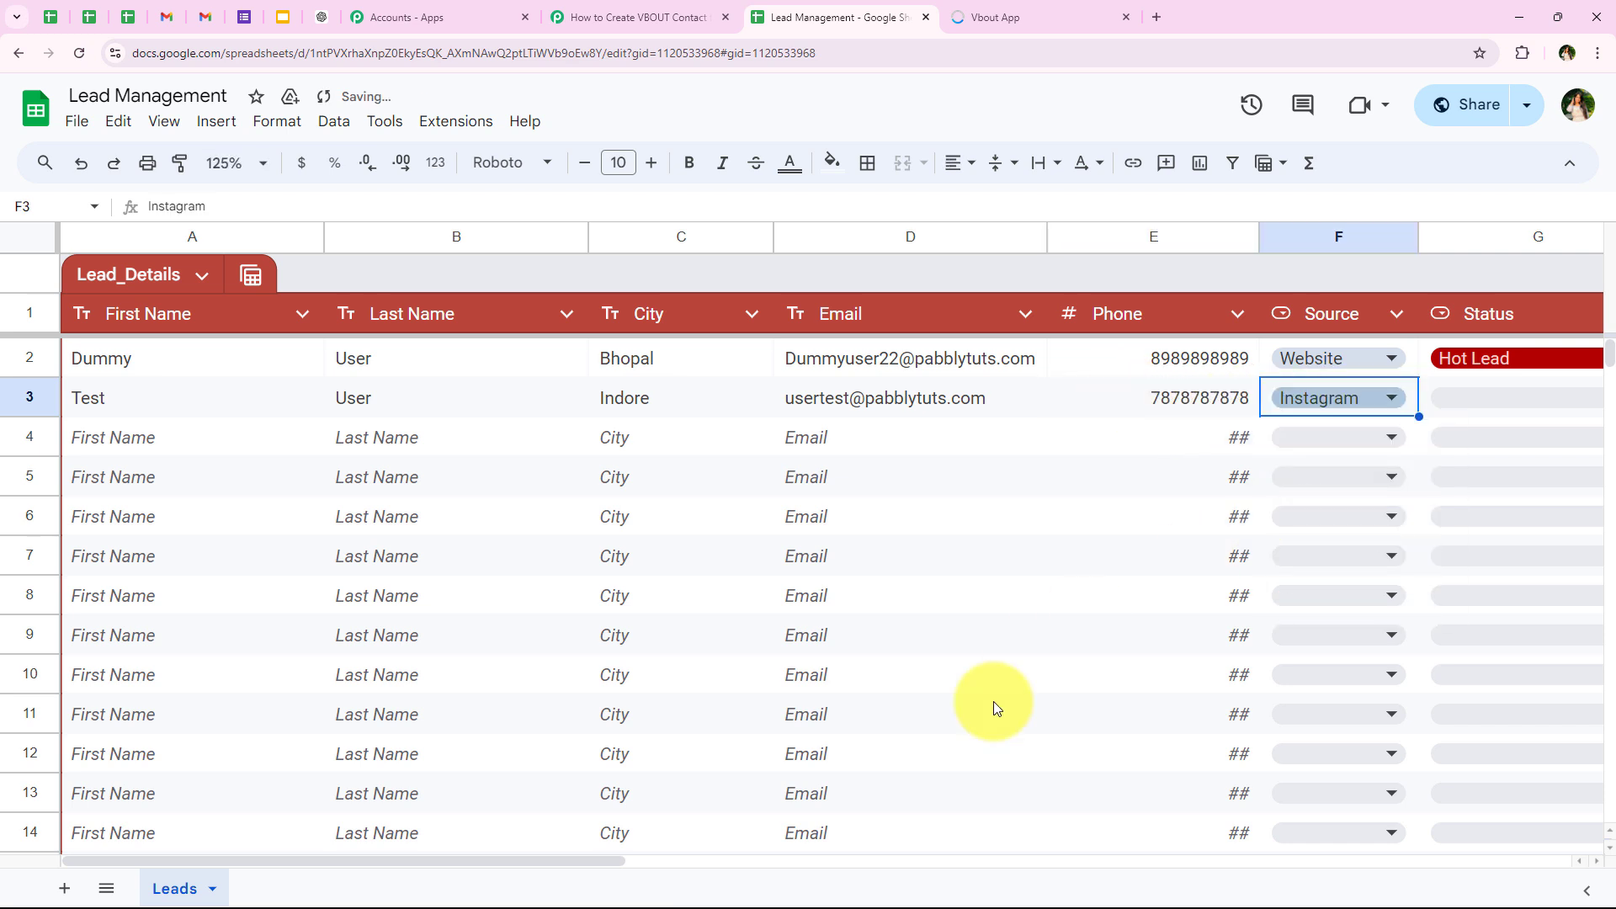
left_click_drag(595, 859, 653, 859)
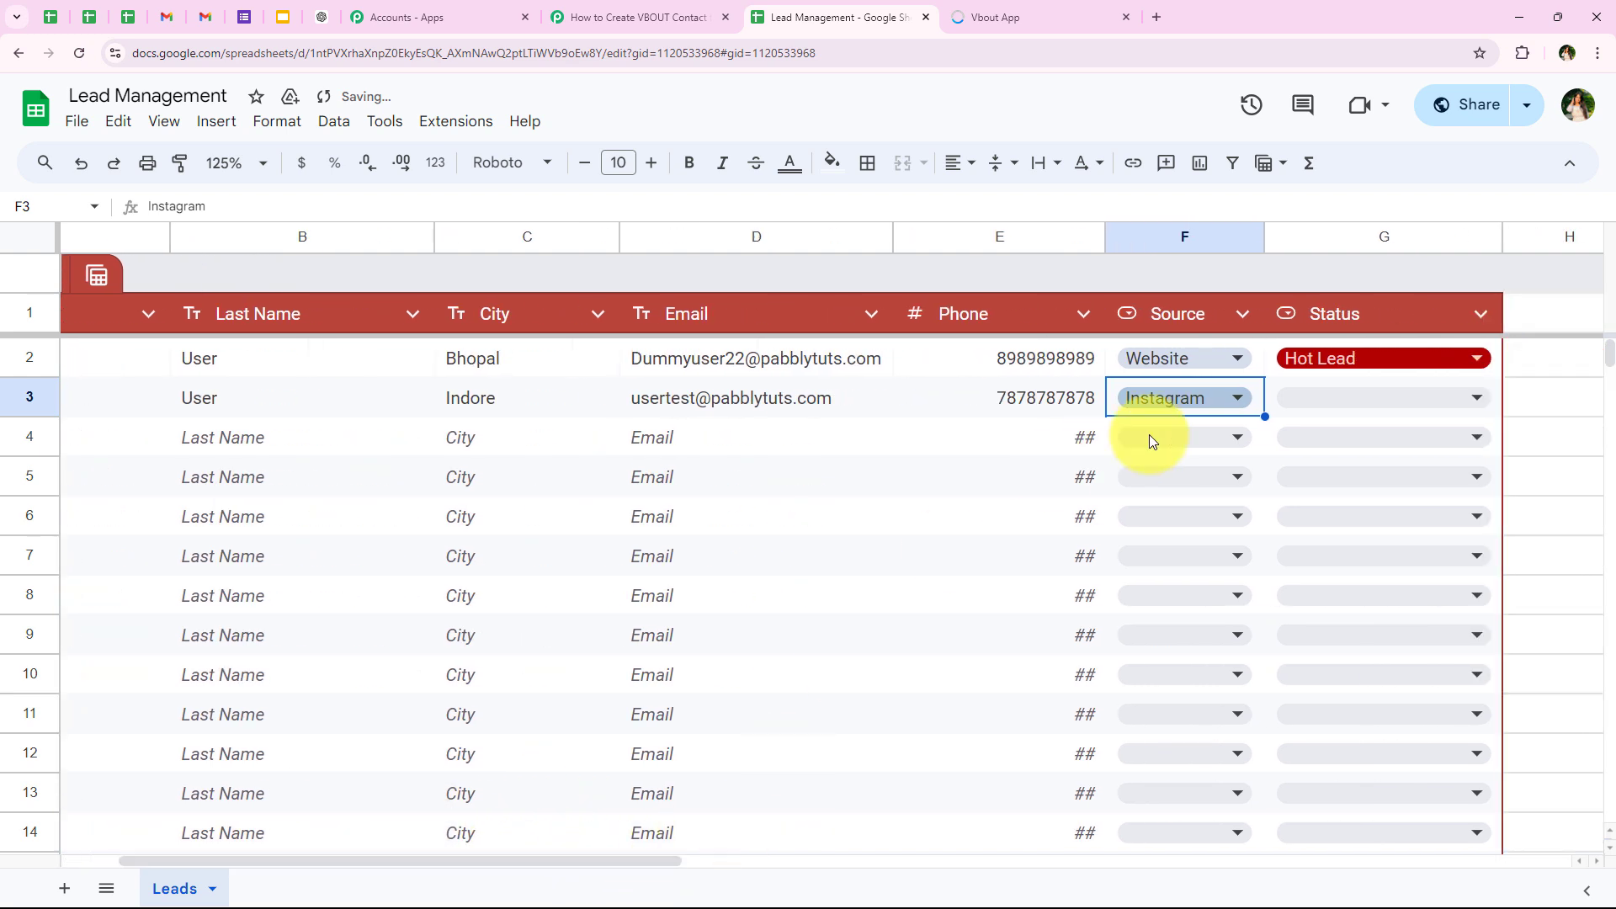
left_click(1306, 401)
left_click(1339, 504)
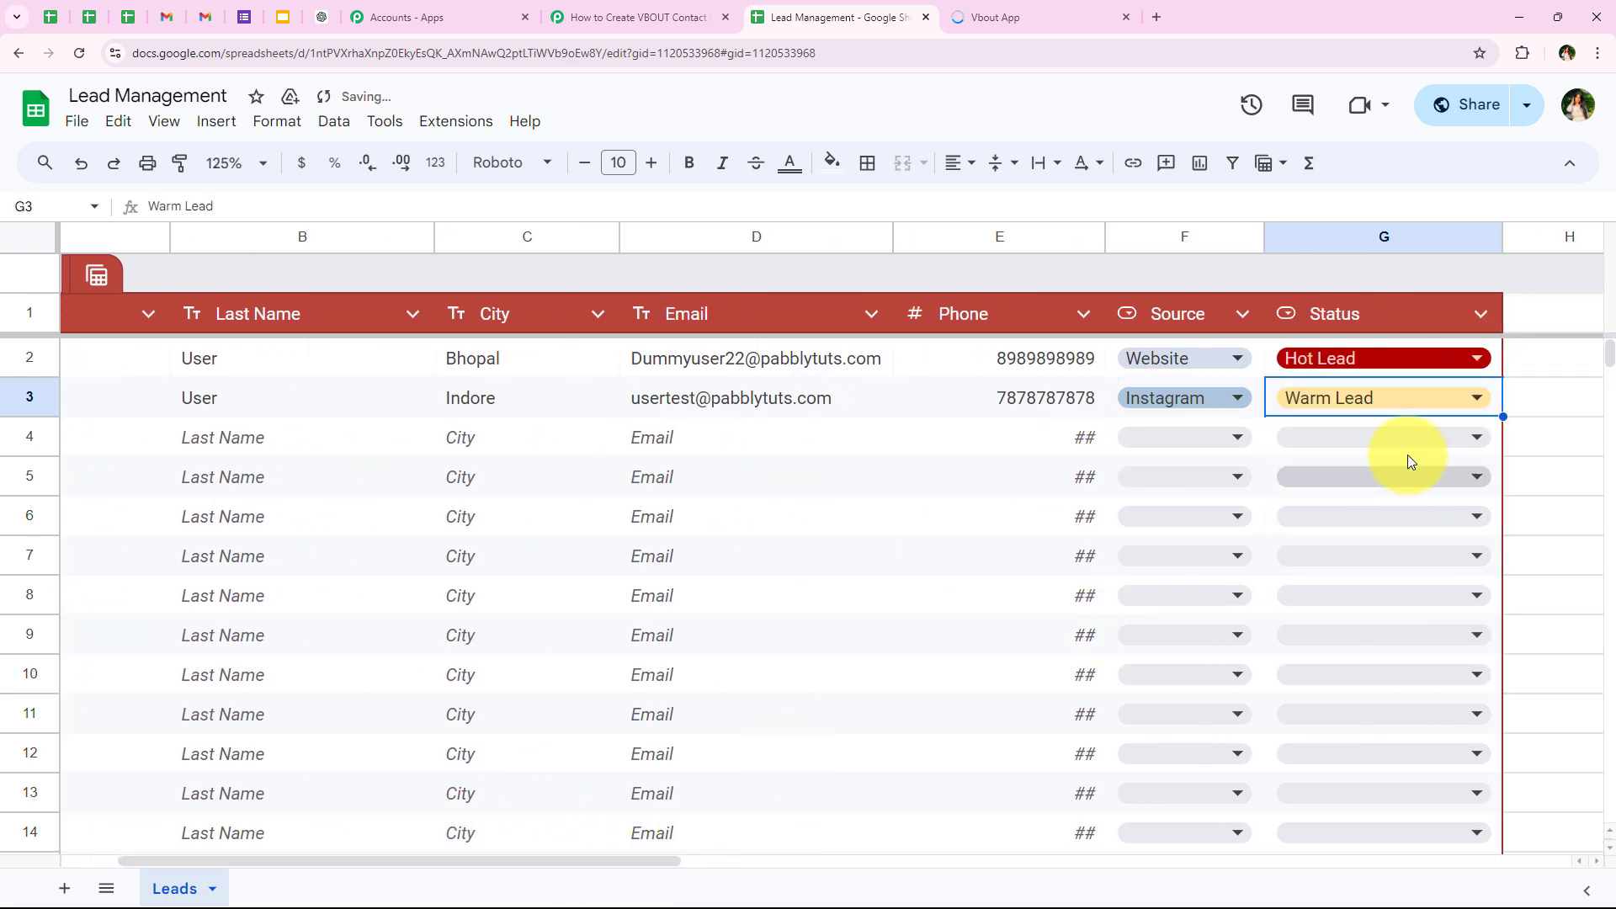
left_click(1568, 440)
key("Up")
key("Left")
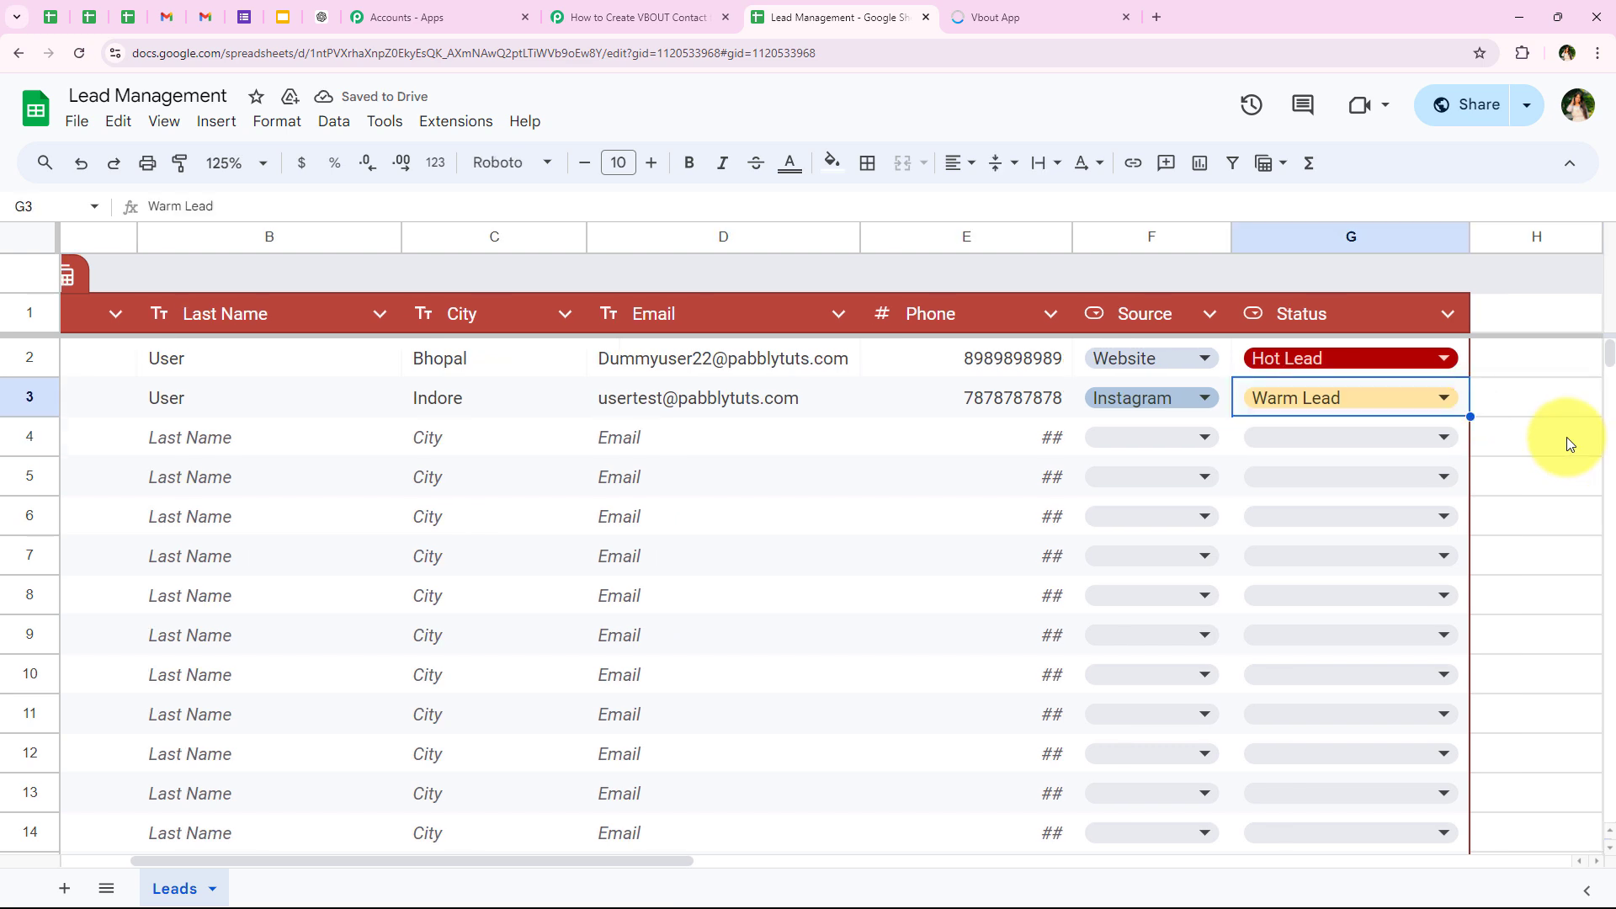
key("Home")
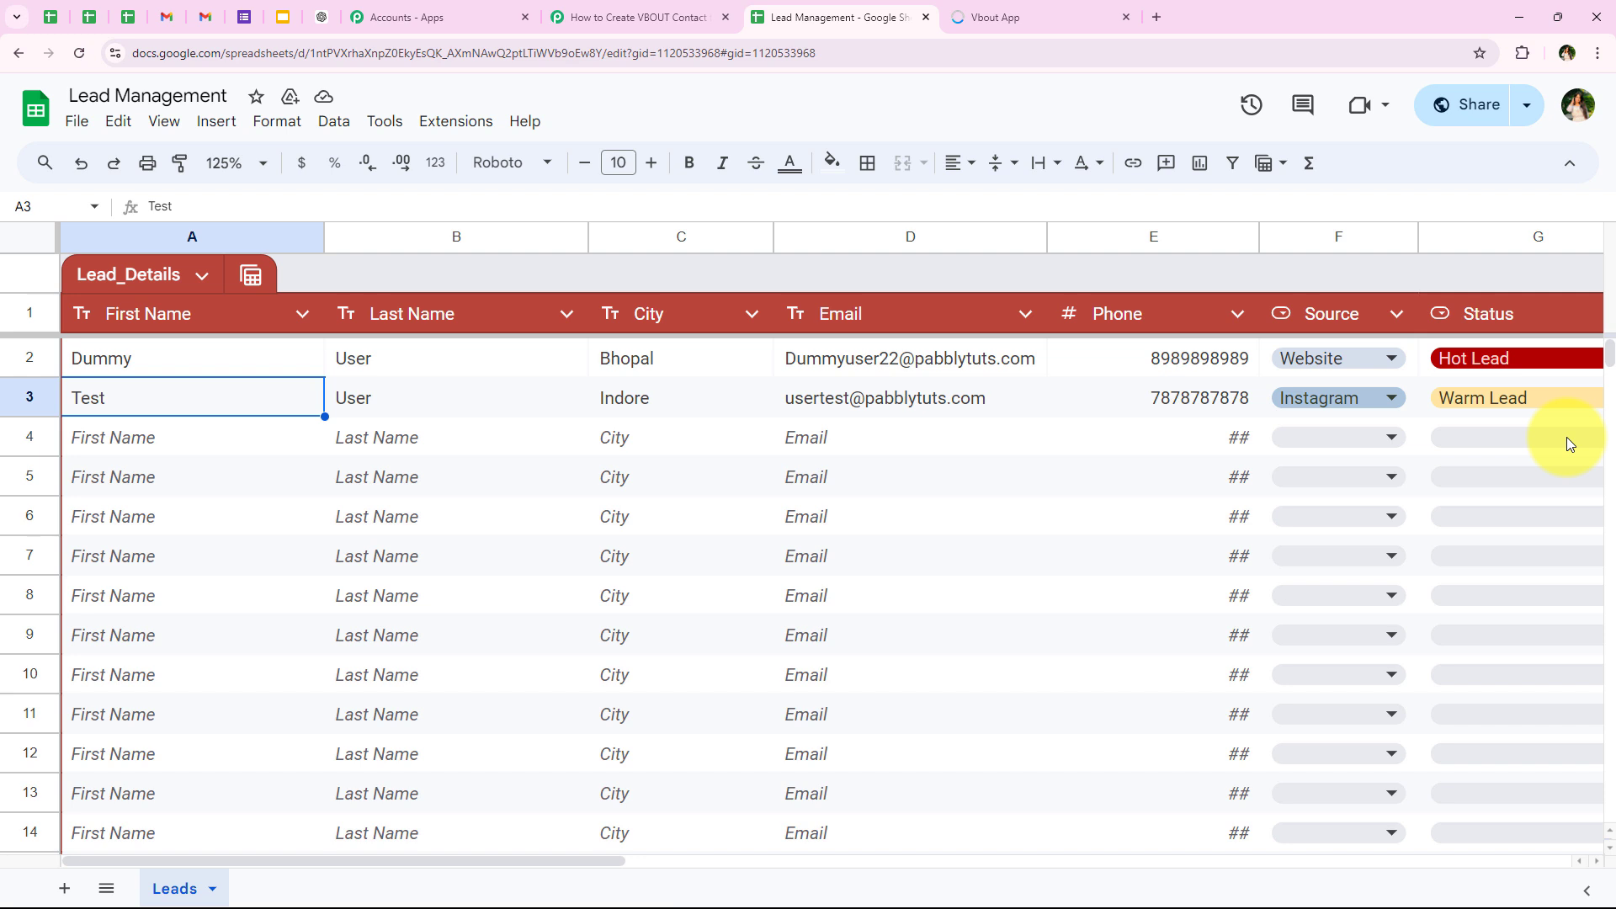
Step: Switch to VBOUT, reload All Contacts and filter them by the New Leads - Google Sheets Entries list
left_click(1058, 7)
left_click(72, 54)
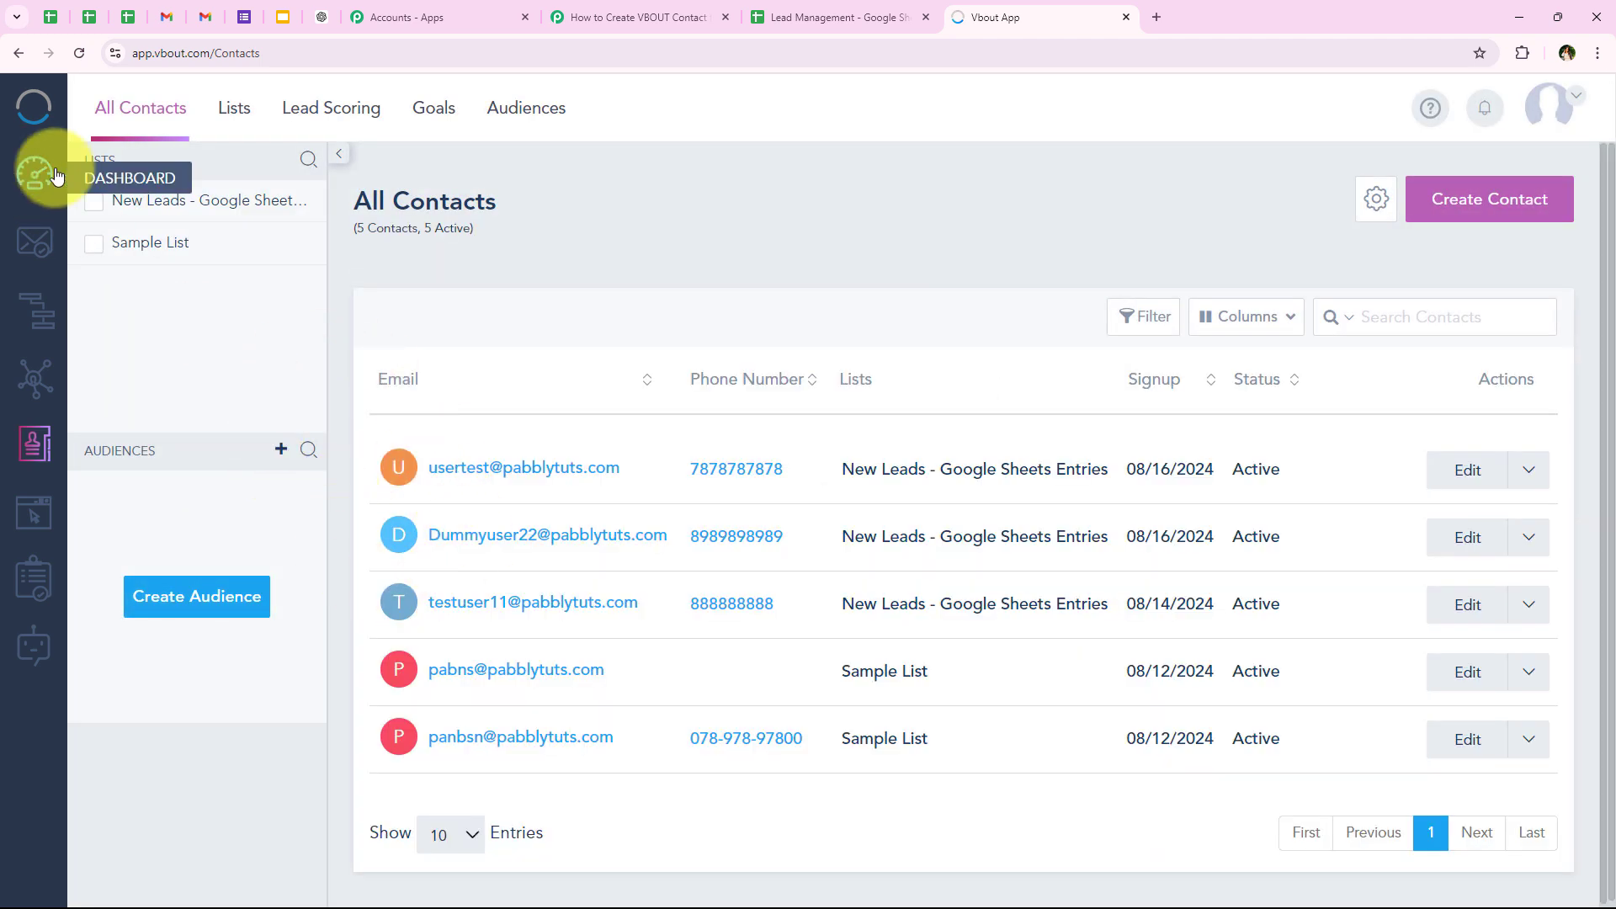
left_click(93, 201)
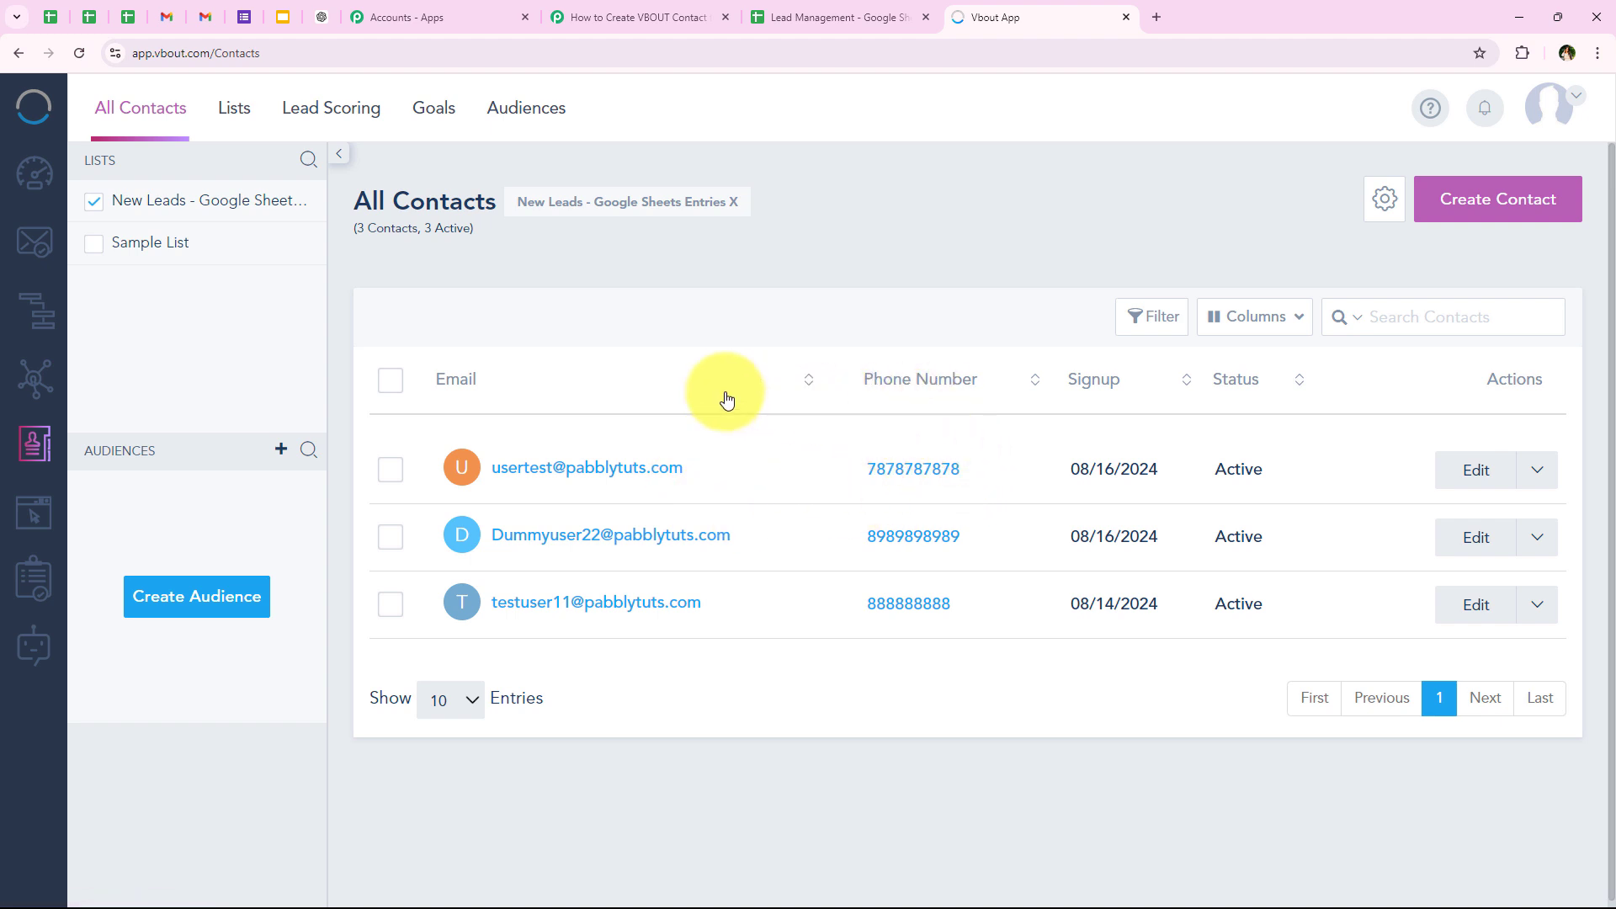
Step: Open the newest contact's details to check the first name, last name and phone, and close them without saving
left_click(1470, 481)
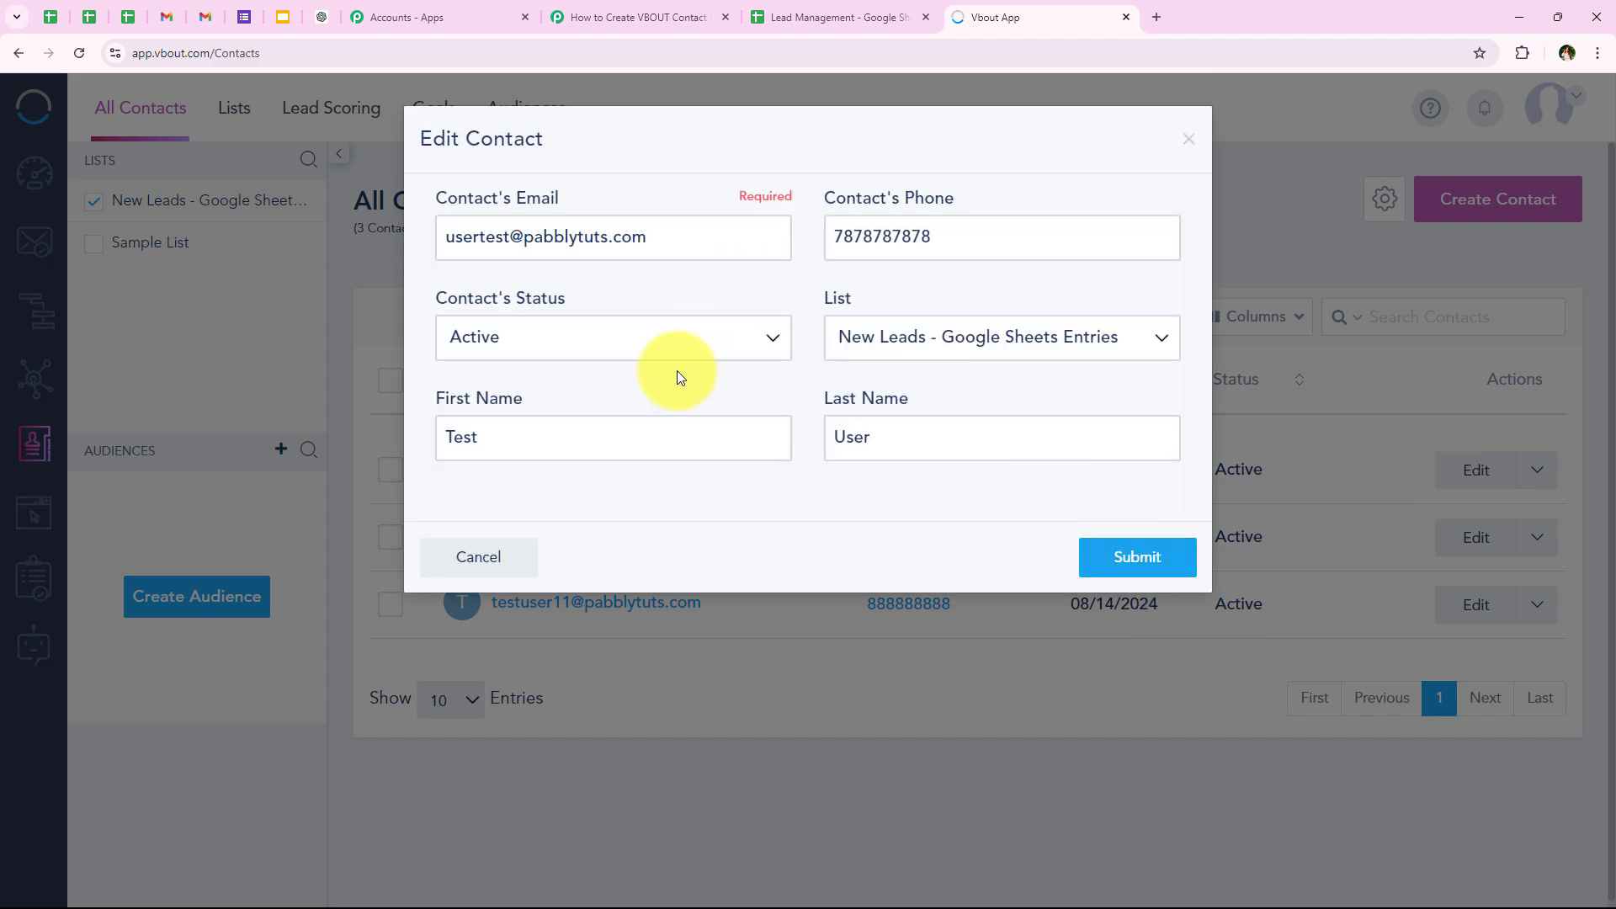
double_click(614, 422)
double_click(1103, 430)
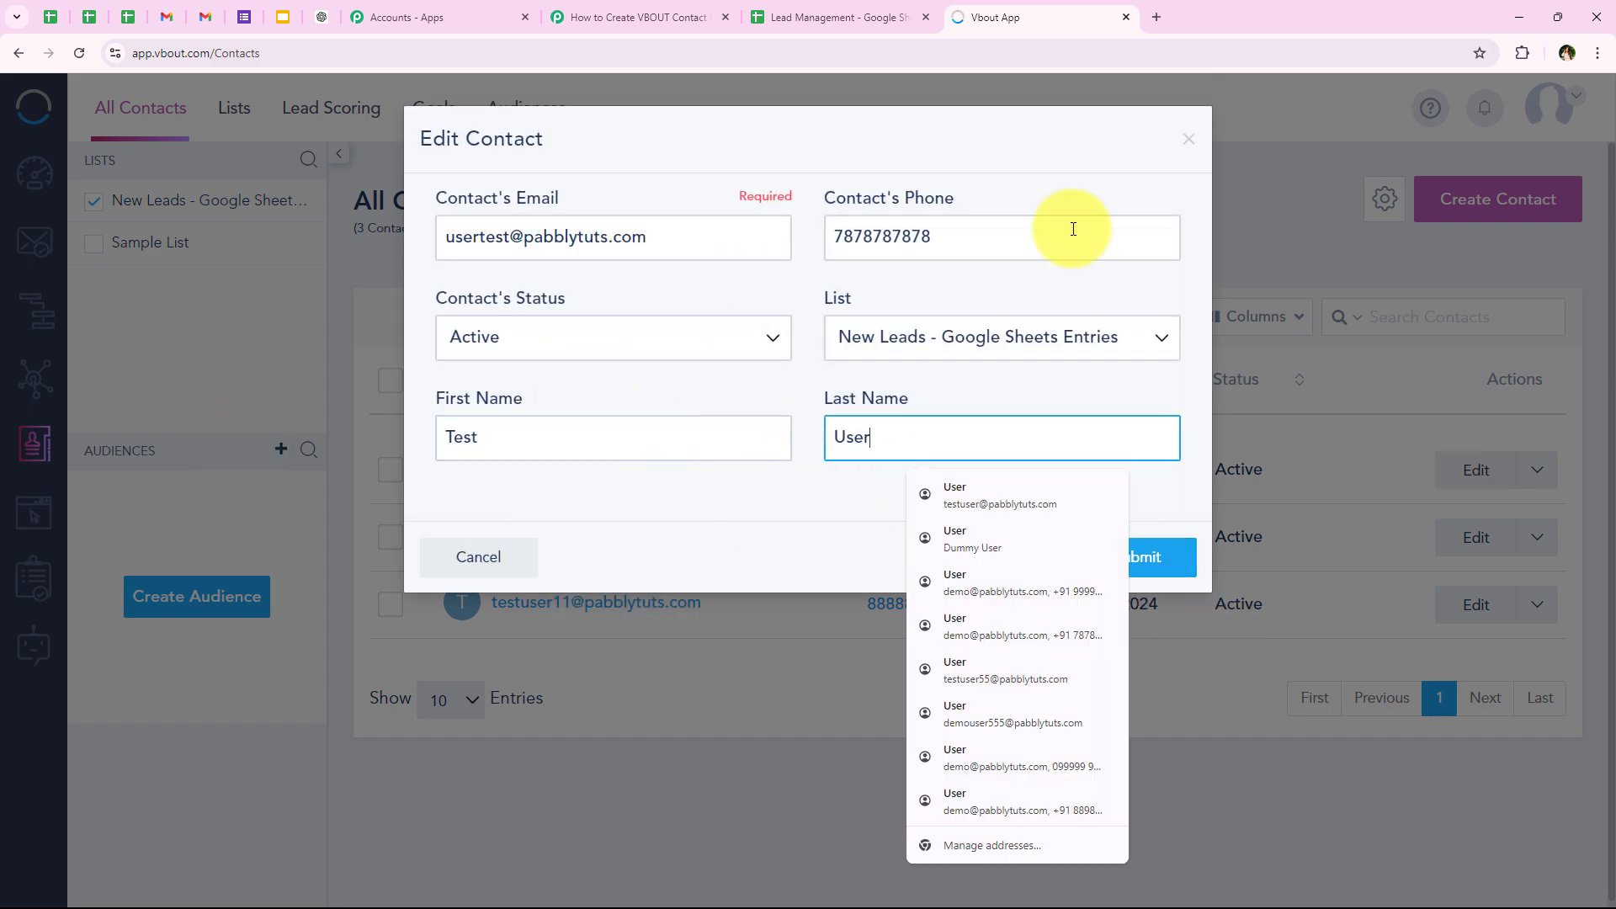
left_click(1189, 138)
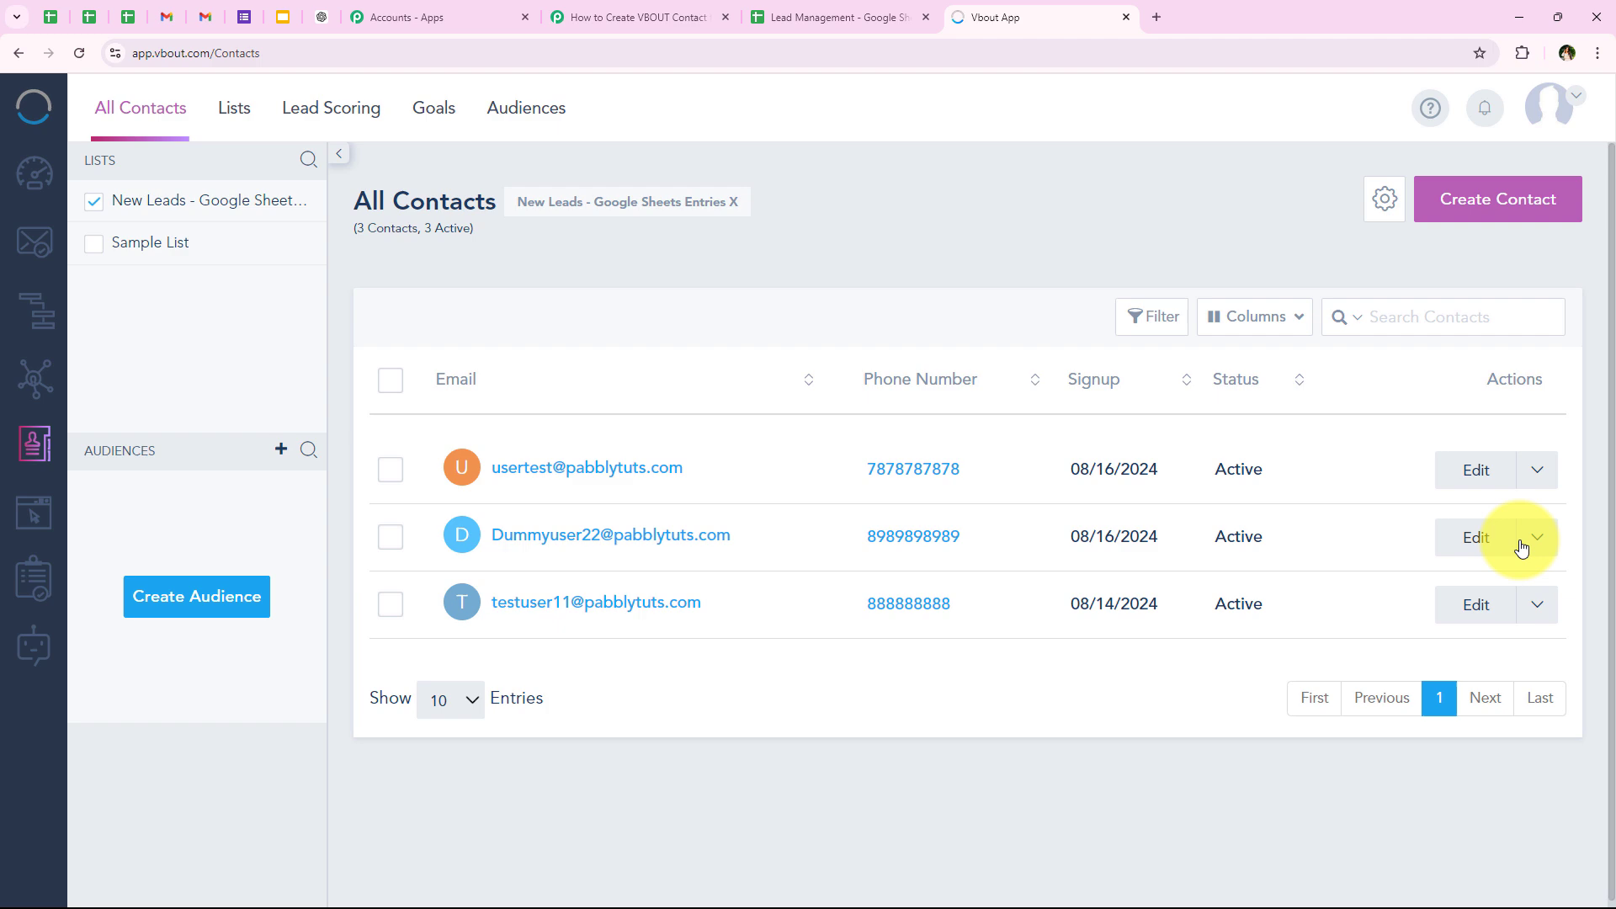
Step: Open the second contact's details to check the first and last name, and return to the Pabbly Connect workflow
left_click(1475, 537)
double_click(610, 432)
double_click(1042, 447)
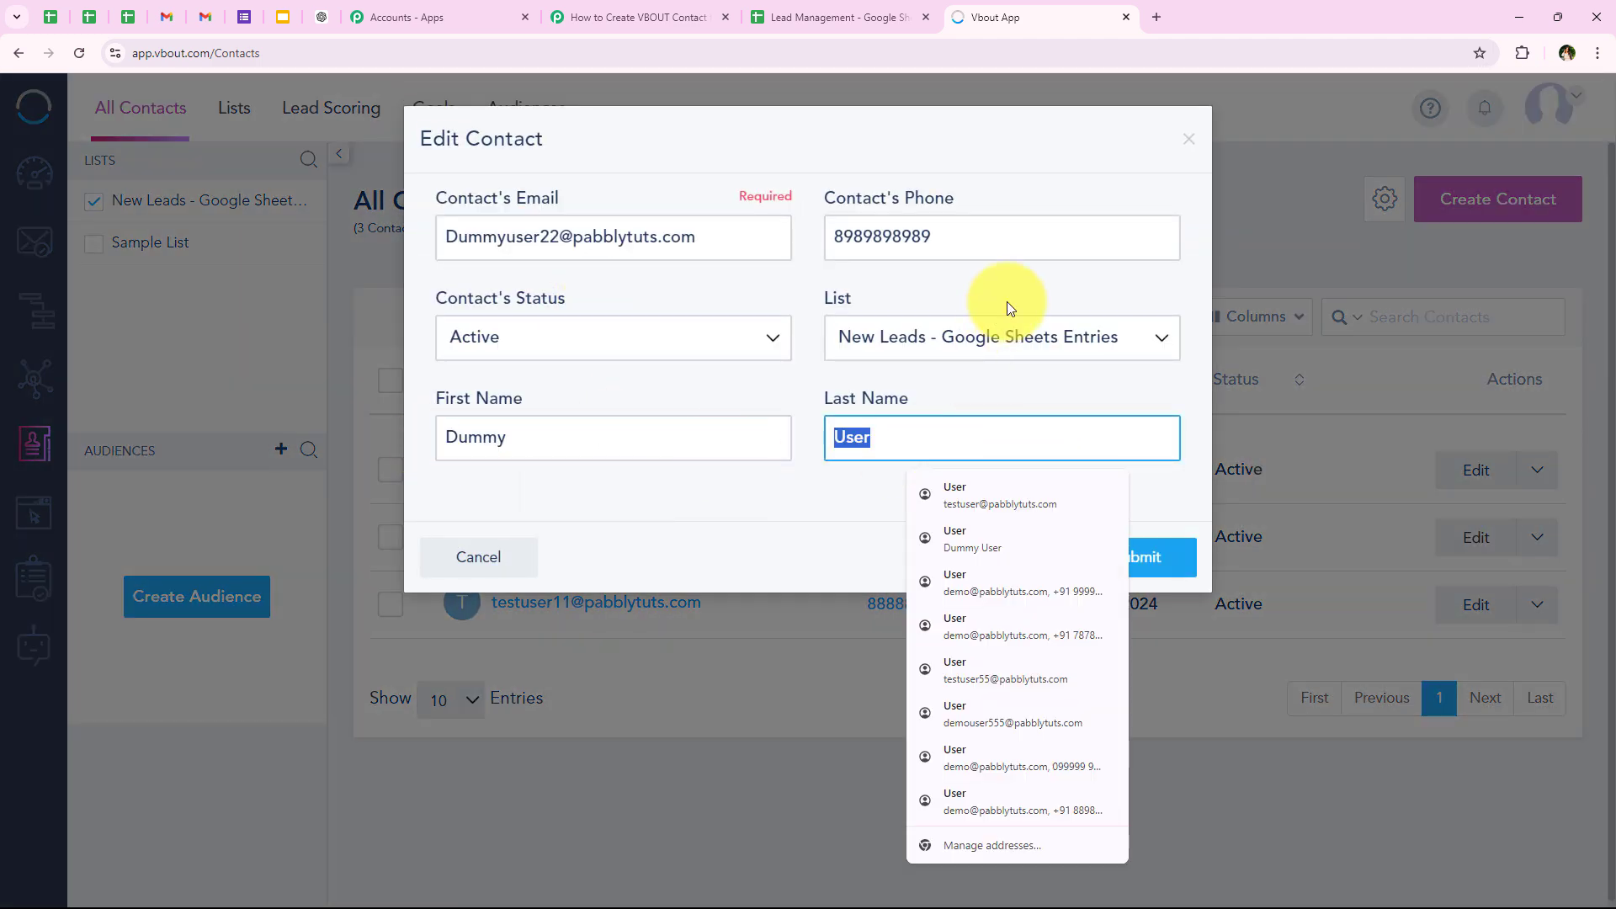
left_click(1106, 137)
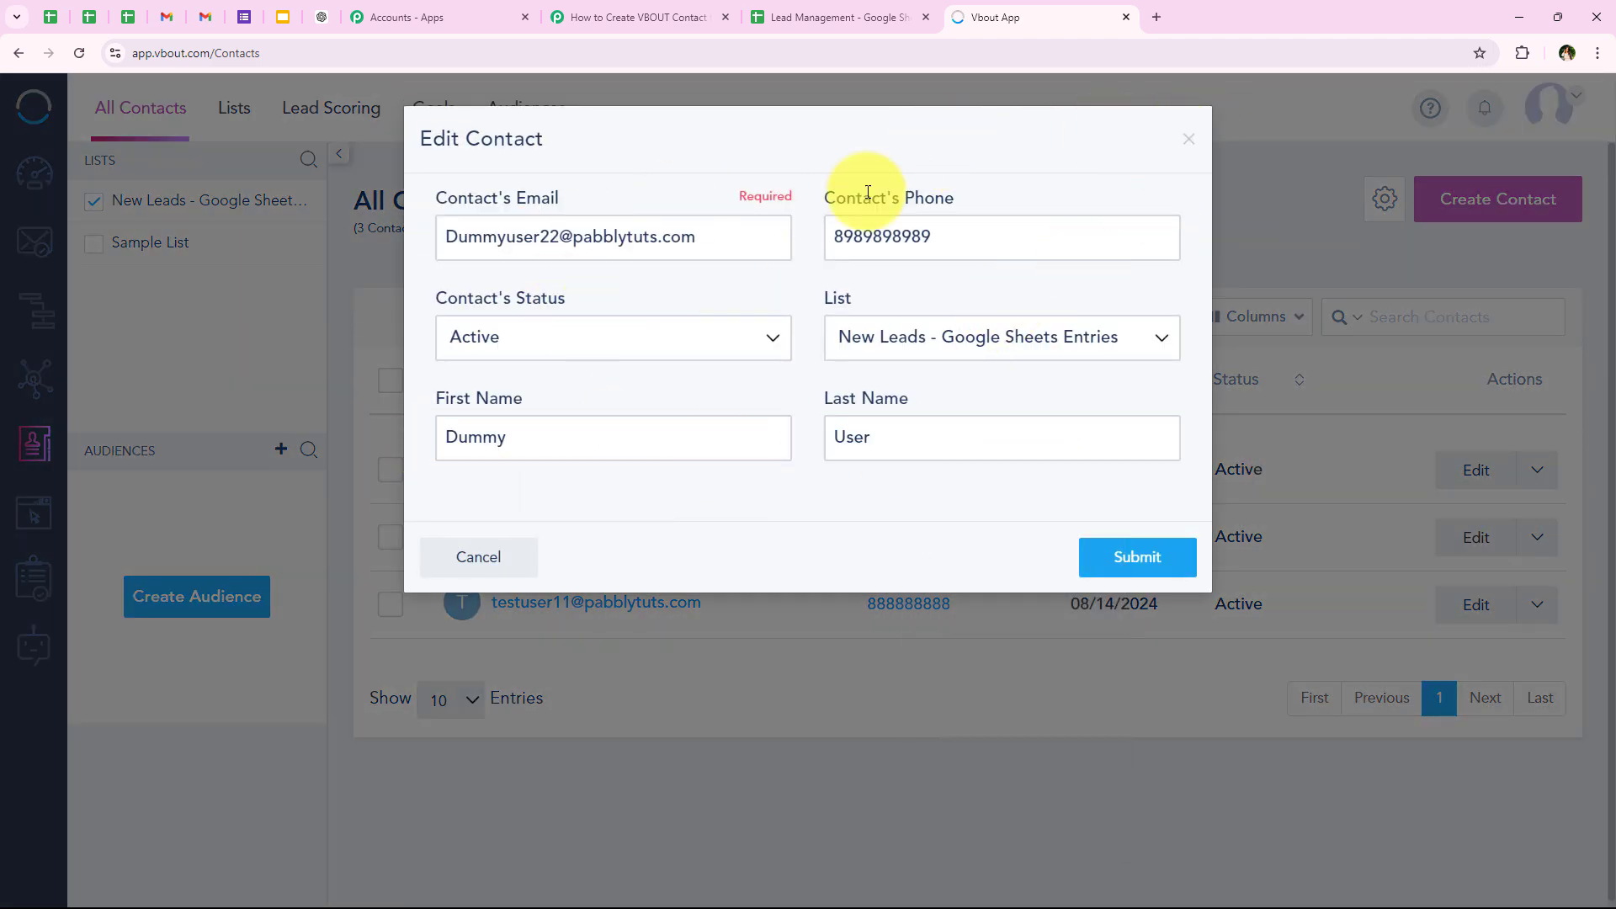
left_click(618, 5)
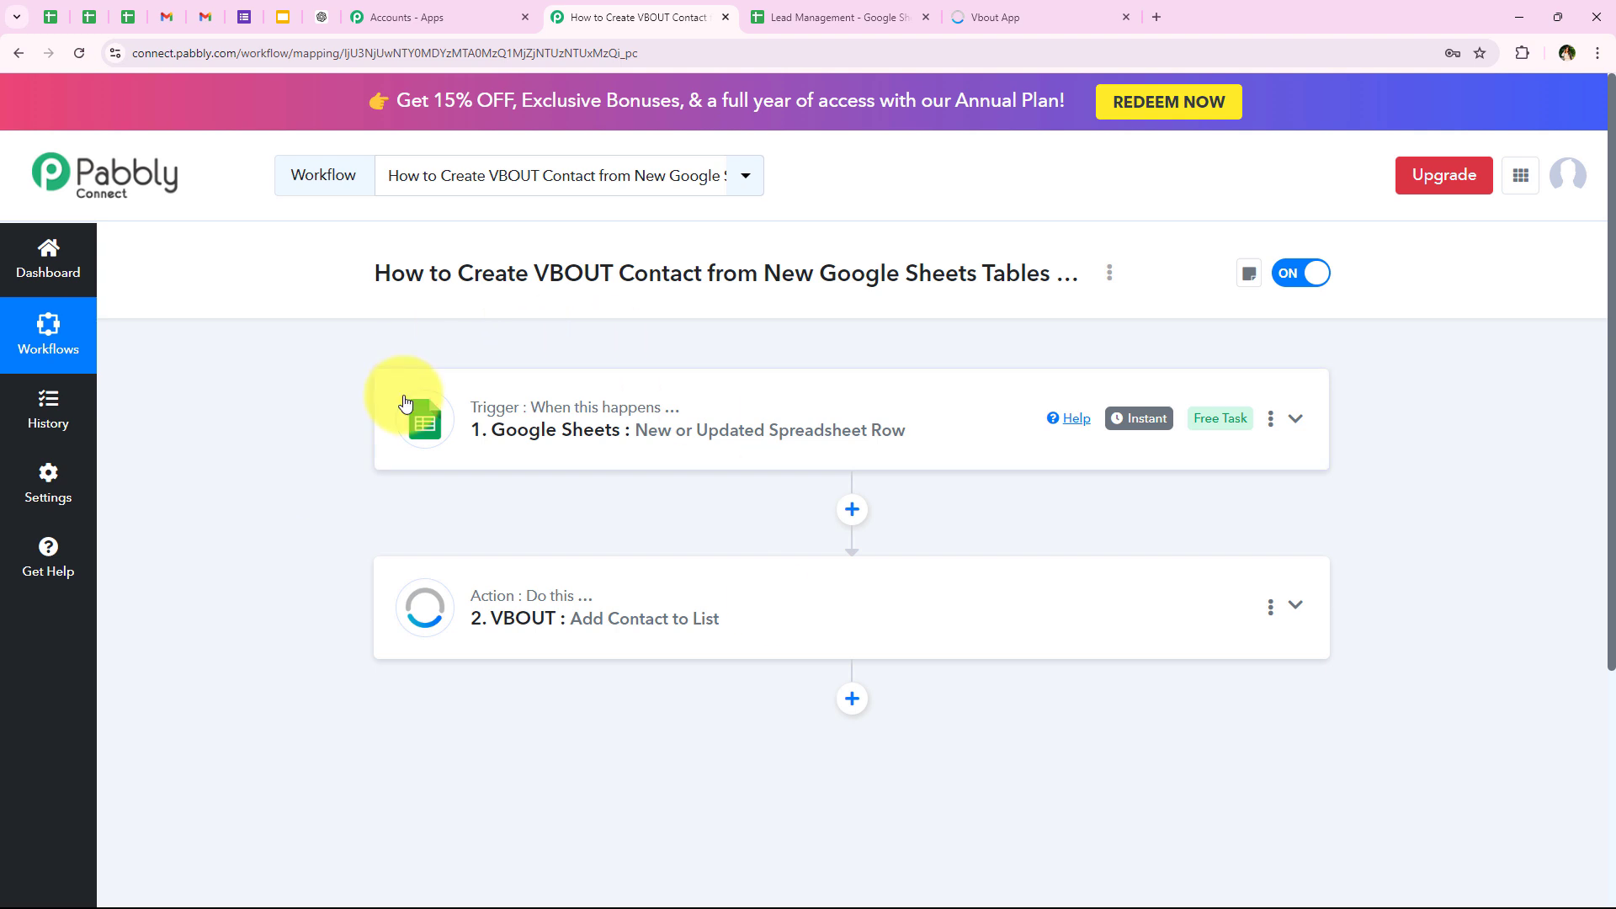
Step: Switch to VBOUT, select the two newest contacts in the list, and go back to the Pabbly Connect workflow
left_click(1000, 10)
left_click(390, 469)
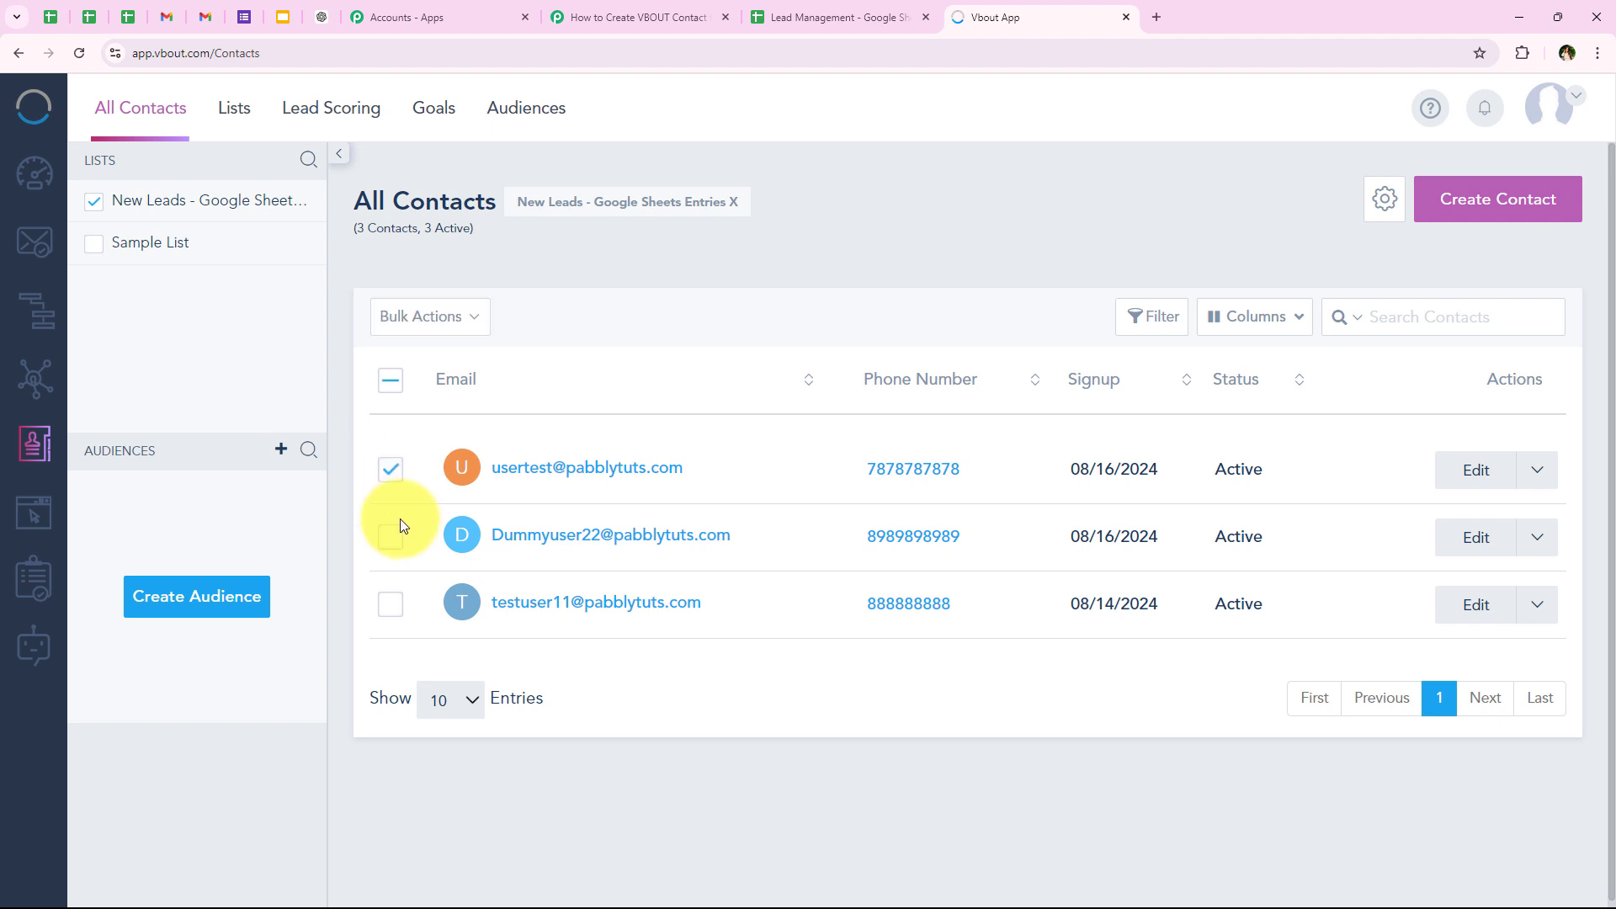
left_click(390, 536)
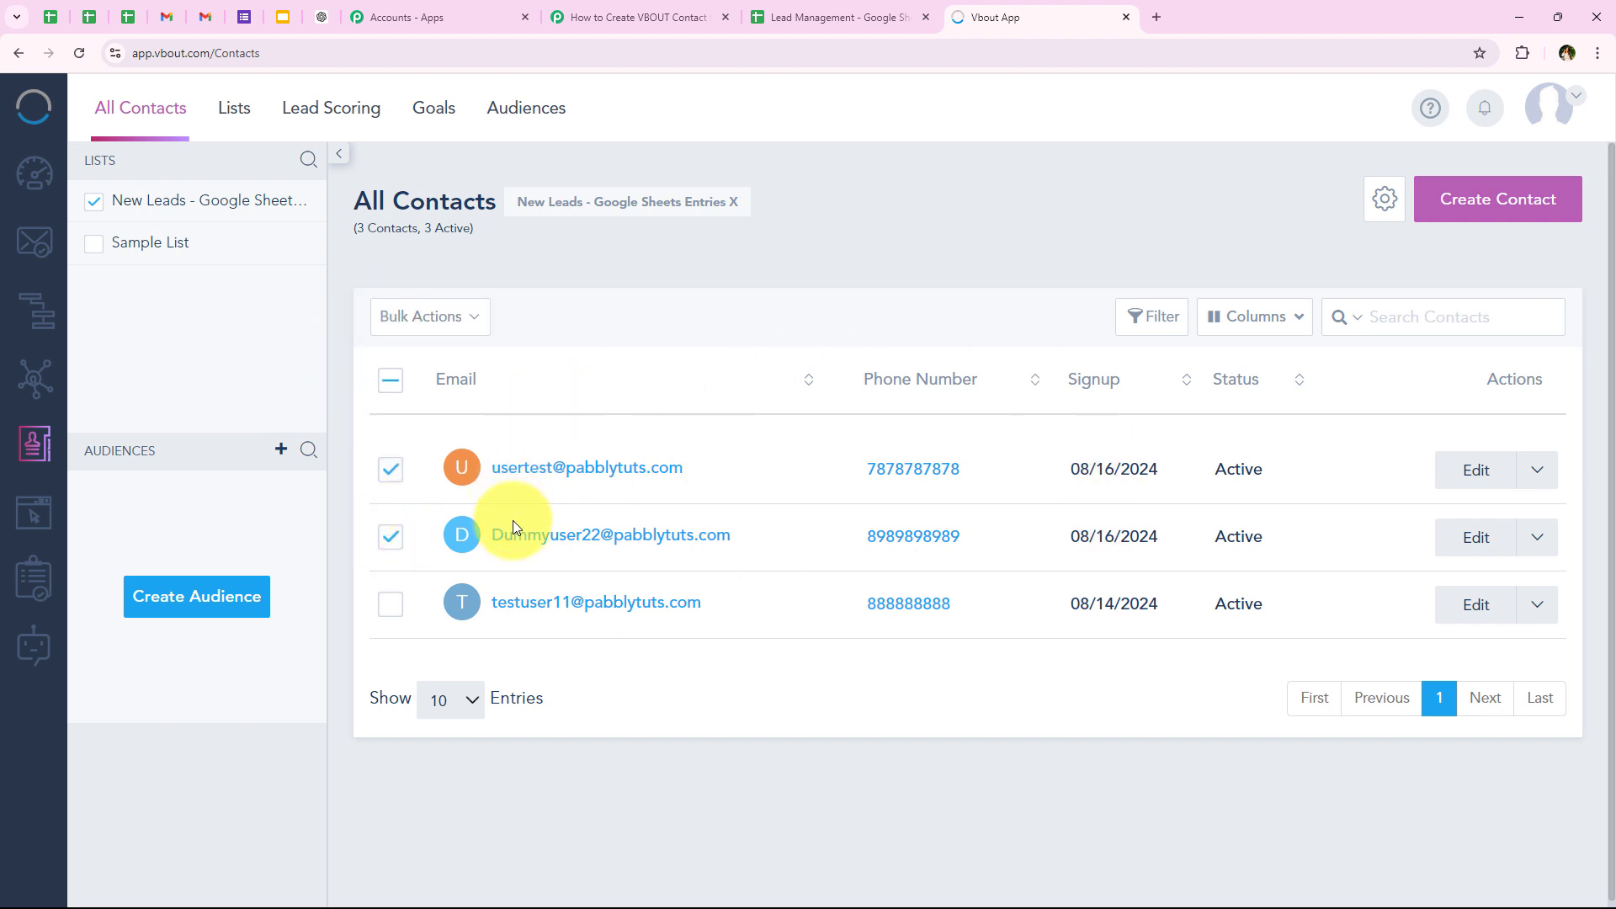
left_click(628, 17)
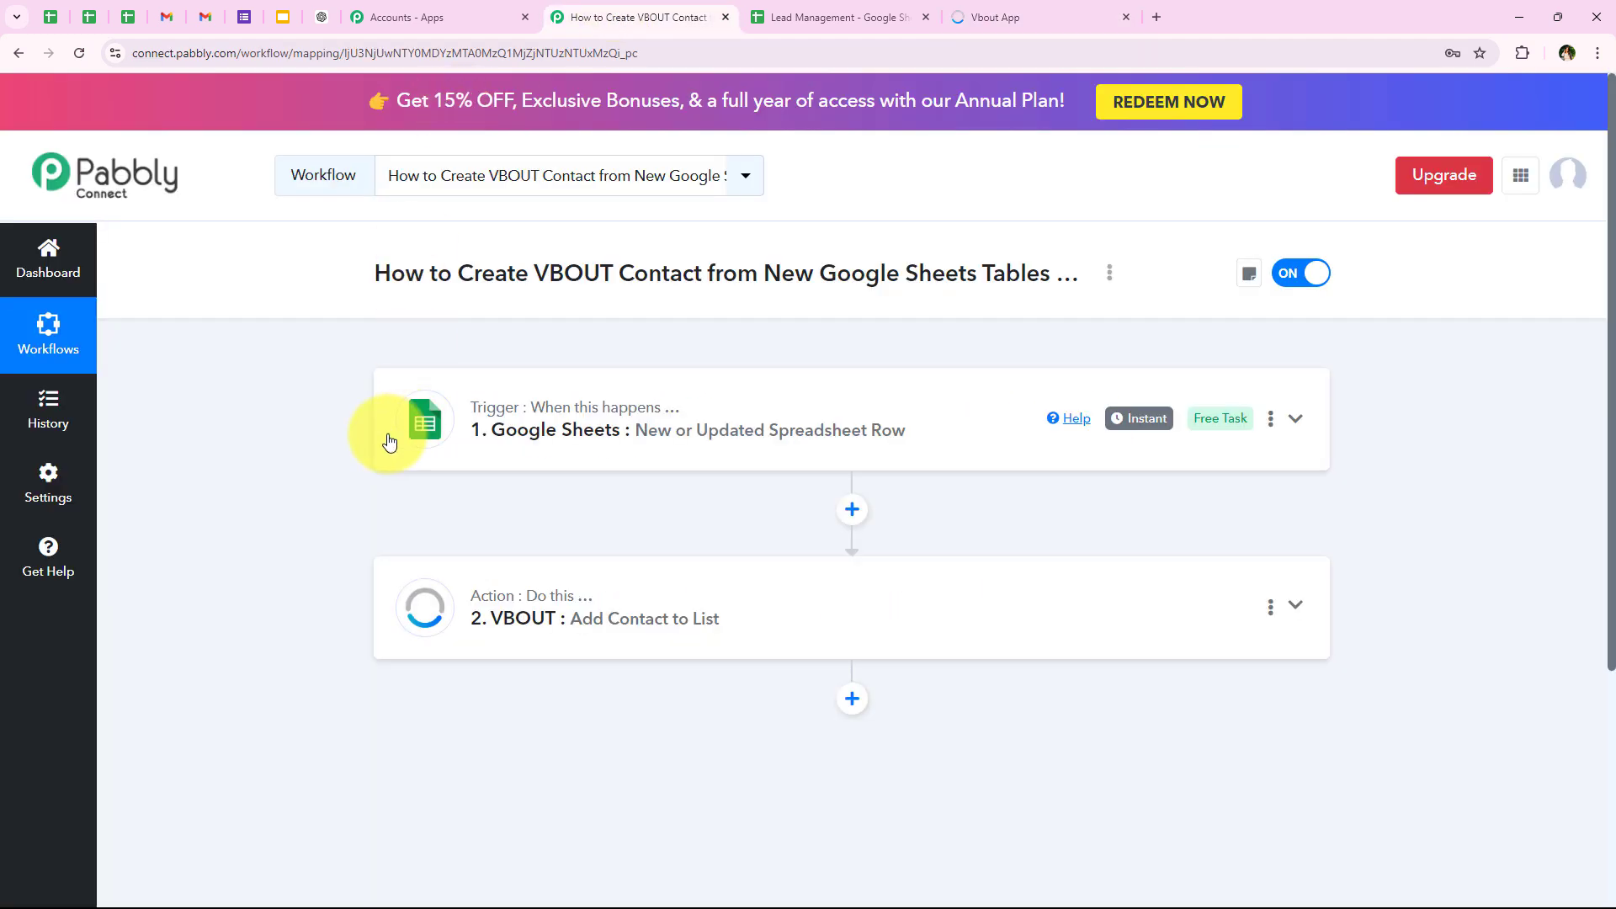